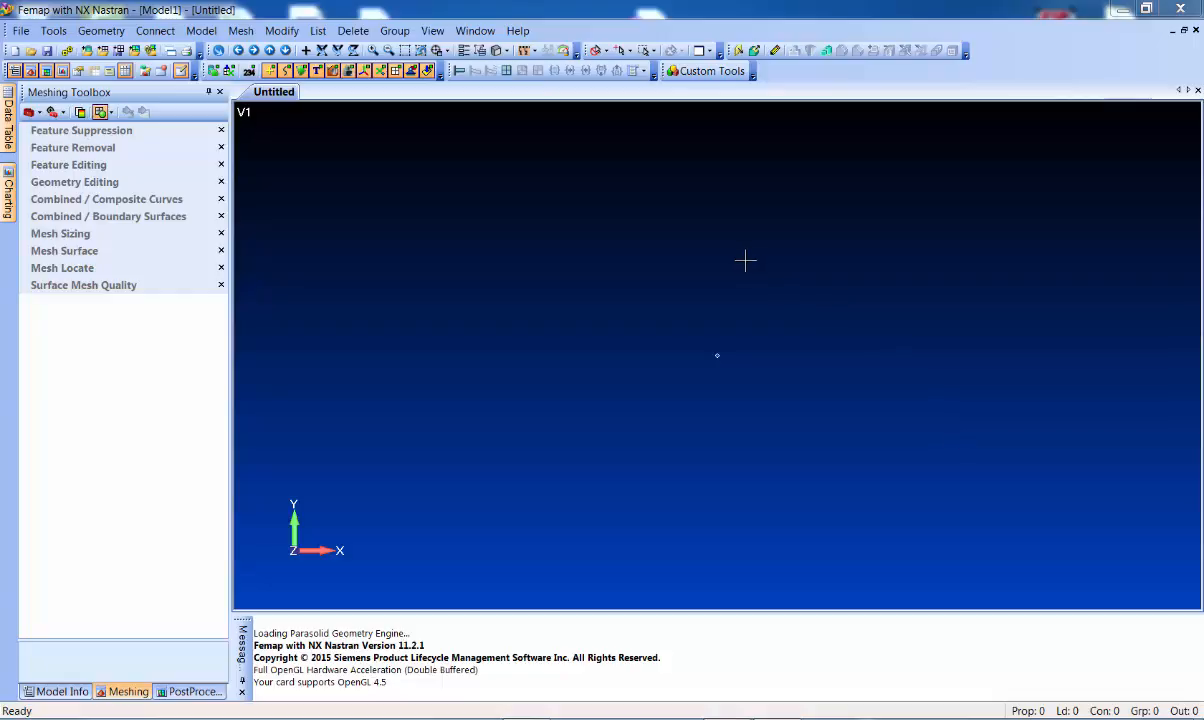
Switch the left dock from the Meshing Toolbox to the Model Info tree
left_click(57, 691)
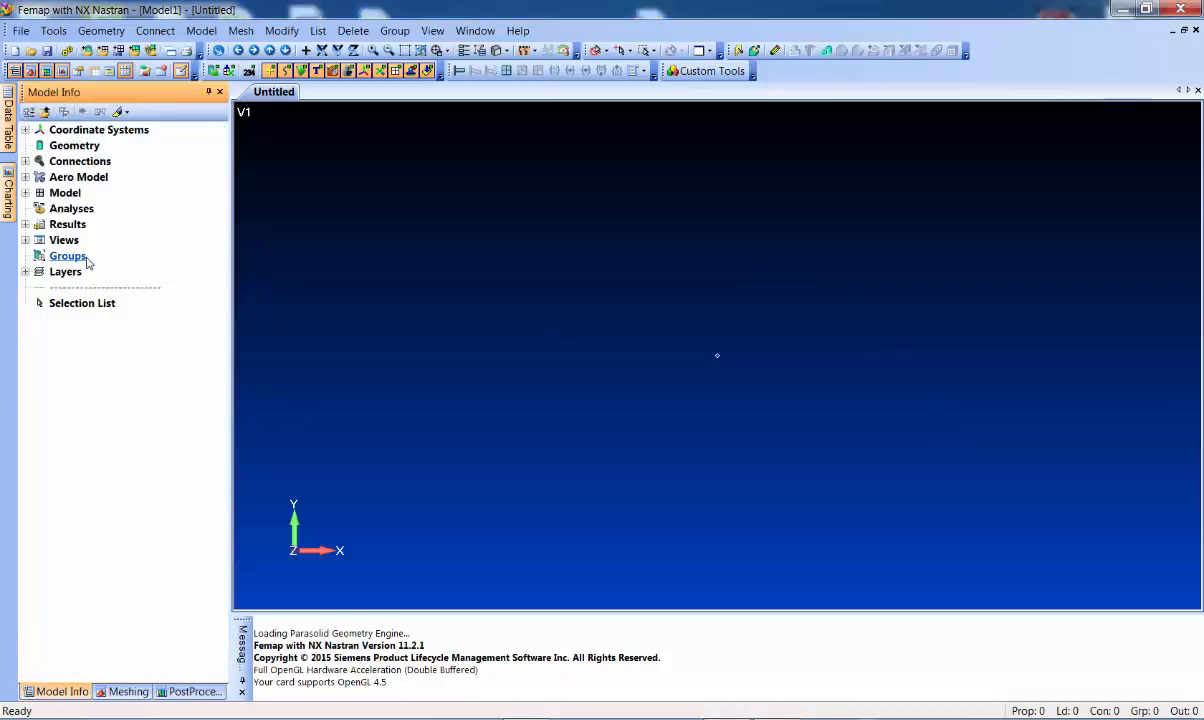
Create material 1 from the library's 7050-T651 Al Plate .25, discarding the extra blank material
left_click(25, 193)
right_click(86, 225)
left_click(124, 238)
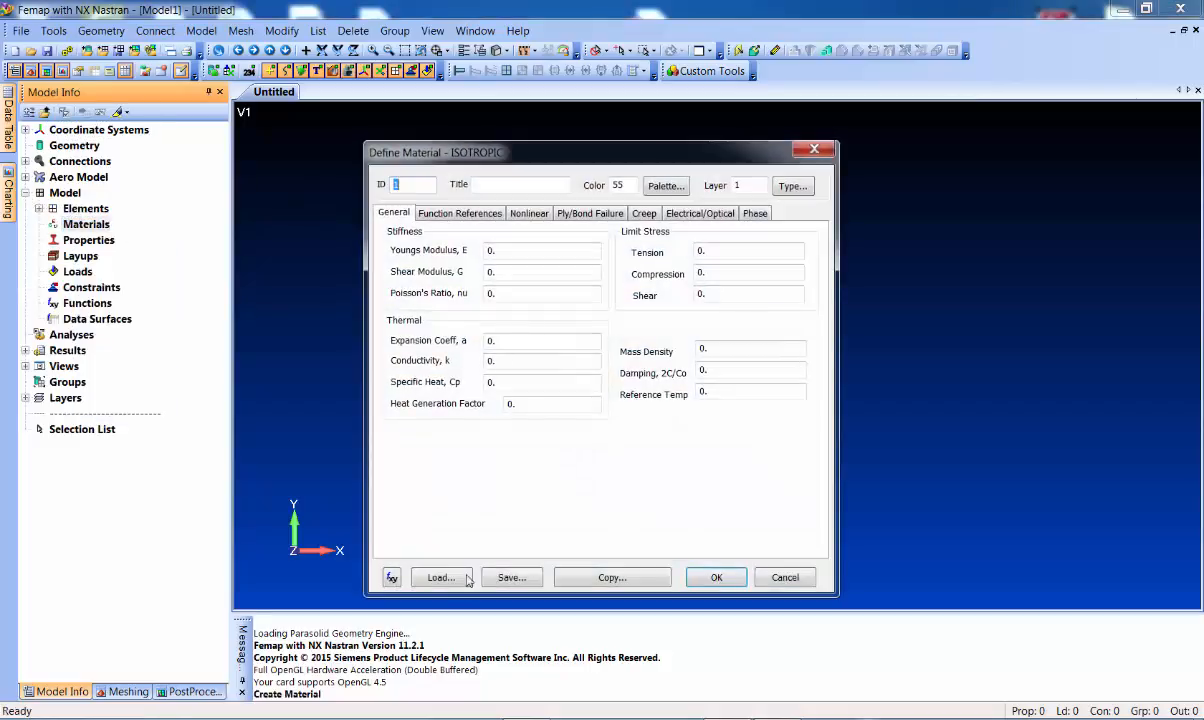
left_click(420, 576)
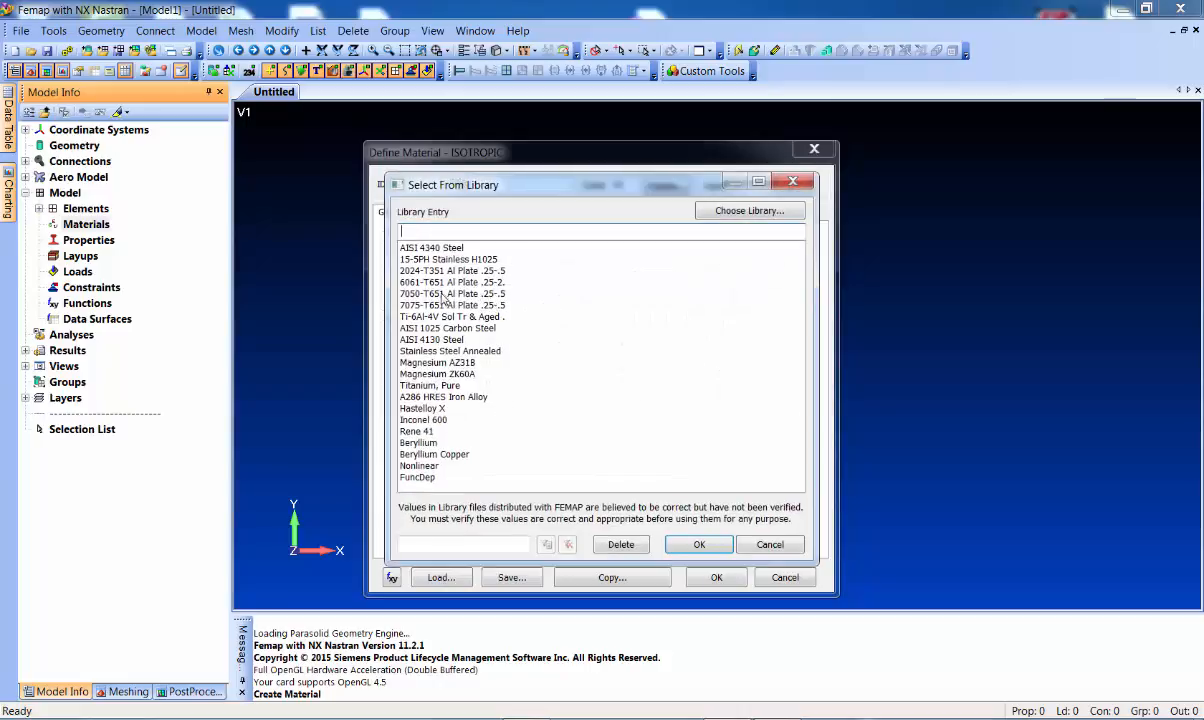
left_click(443, 294)
left_click(699, 544)
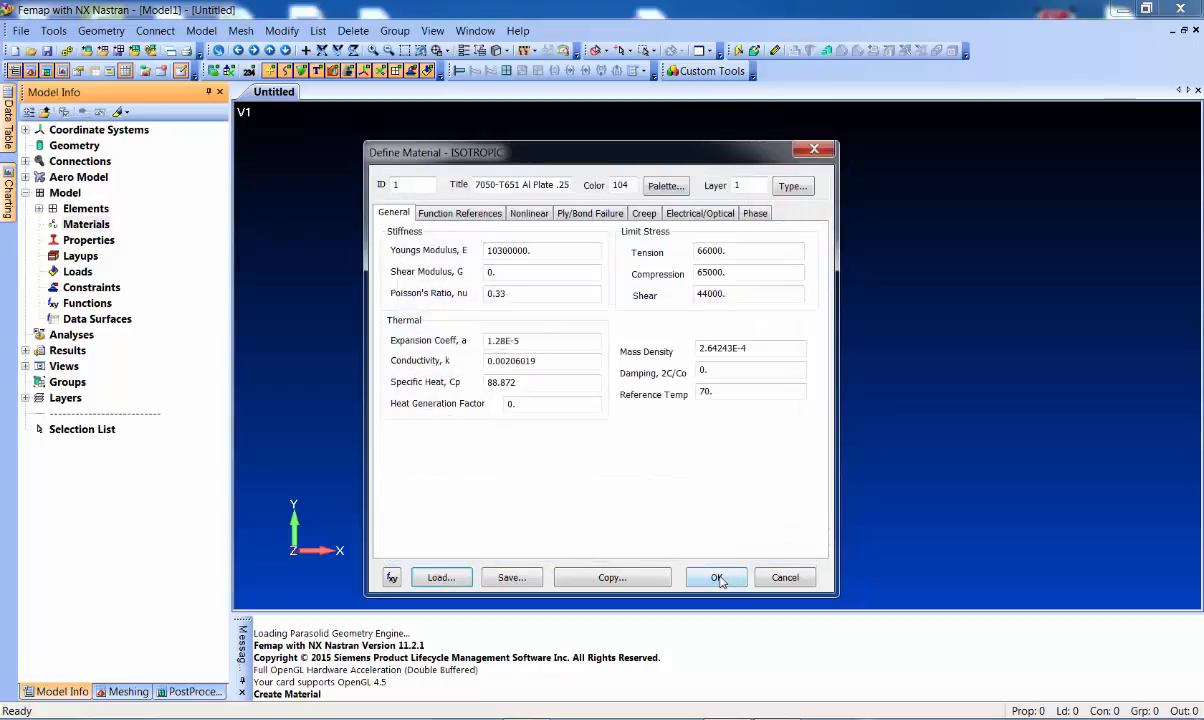
left_click(716, 578)
left_click(783, 575)
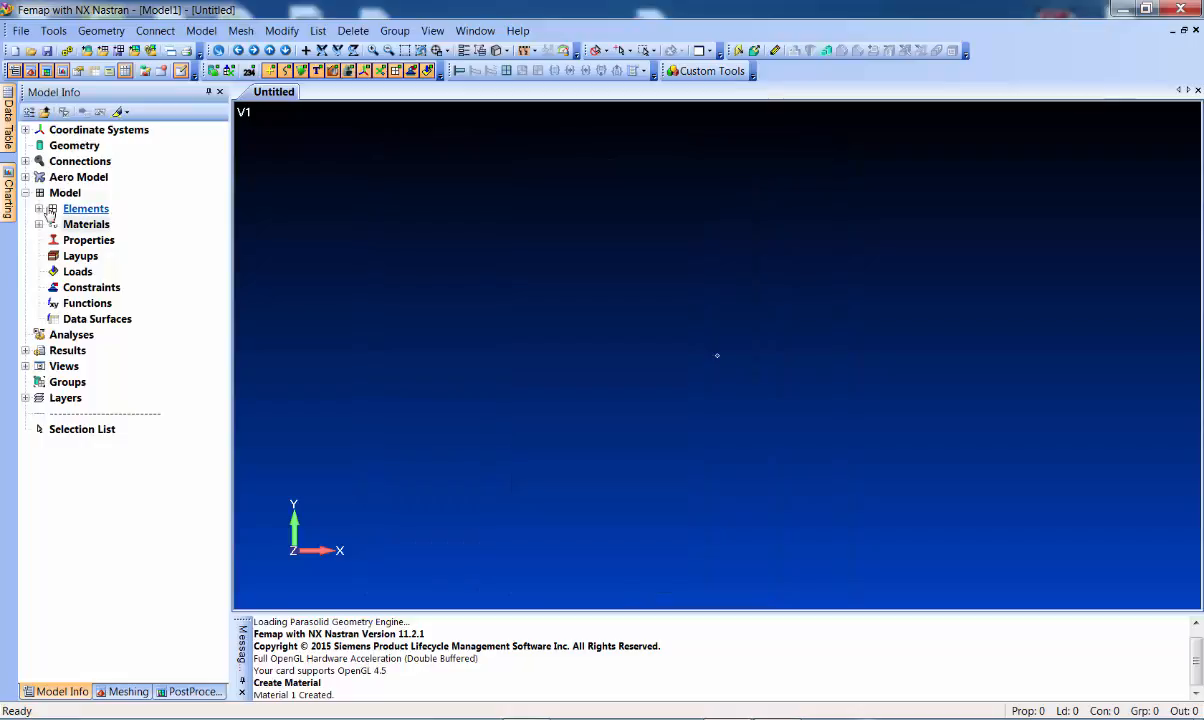
right_click(75, 245)
Create plate property 1, 0.0625 thick, using material 1..7050-T651 Al Plate
left_click(95, 253)
left_click(538, 304)
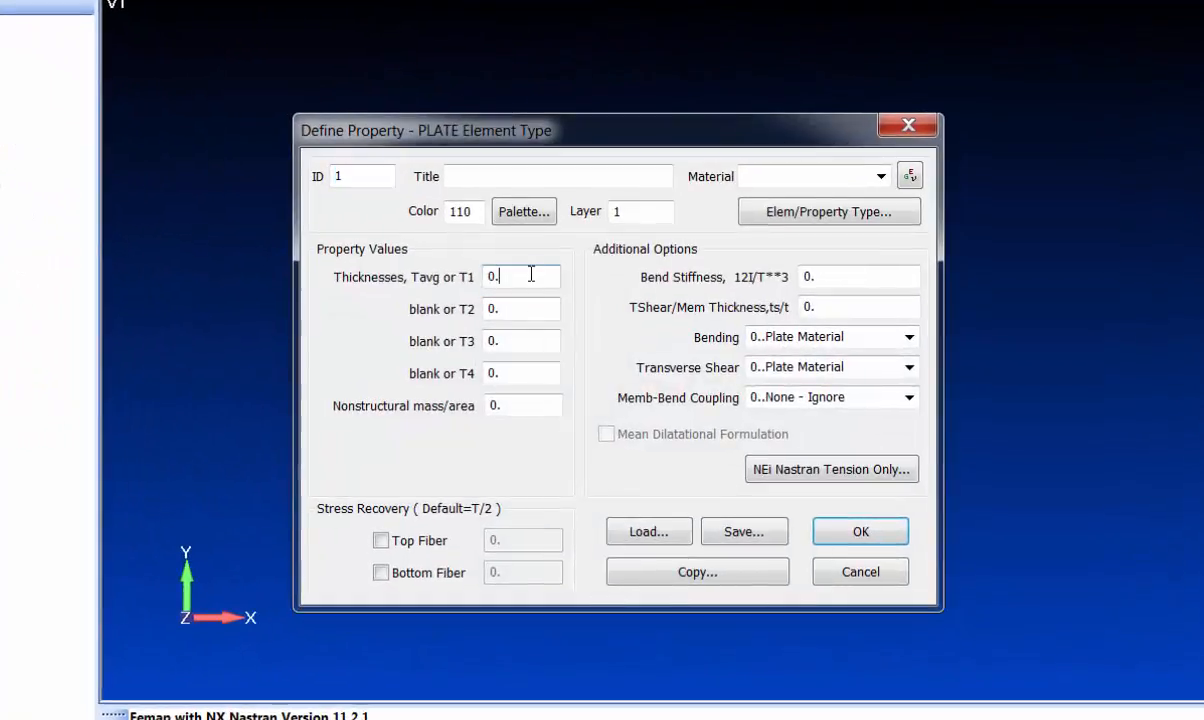
type("06")
key("BackSpace")
key("BackSpace")
key("BackSpace")
key("BackSpace")
type("0.0625")
left_click(878, 176)
left_click(849, 198)
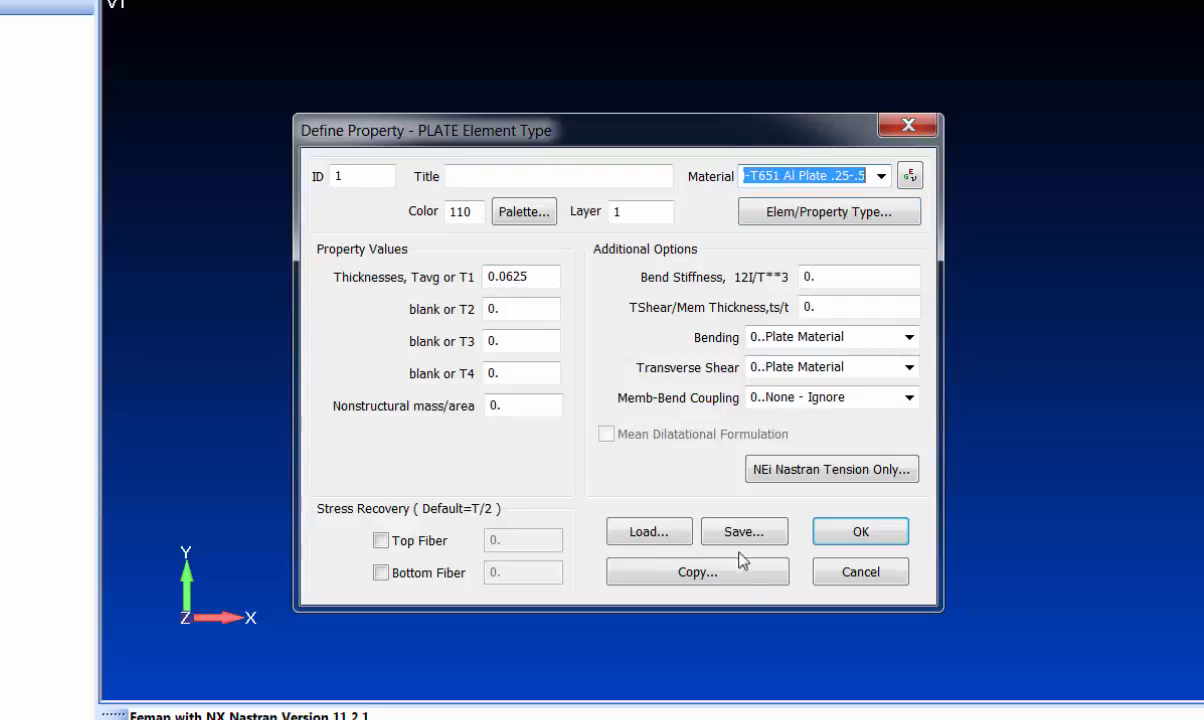
left_click(857, 532)
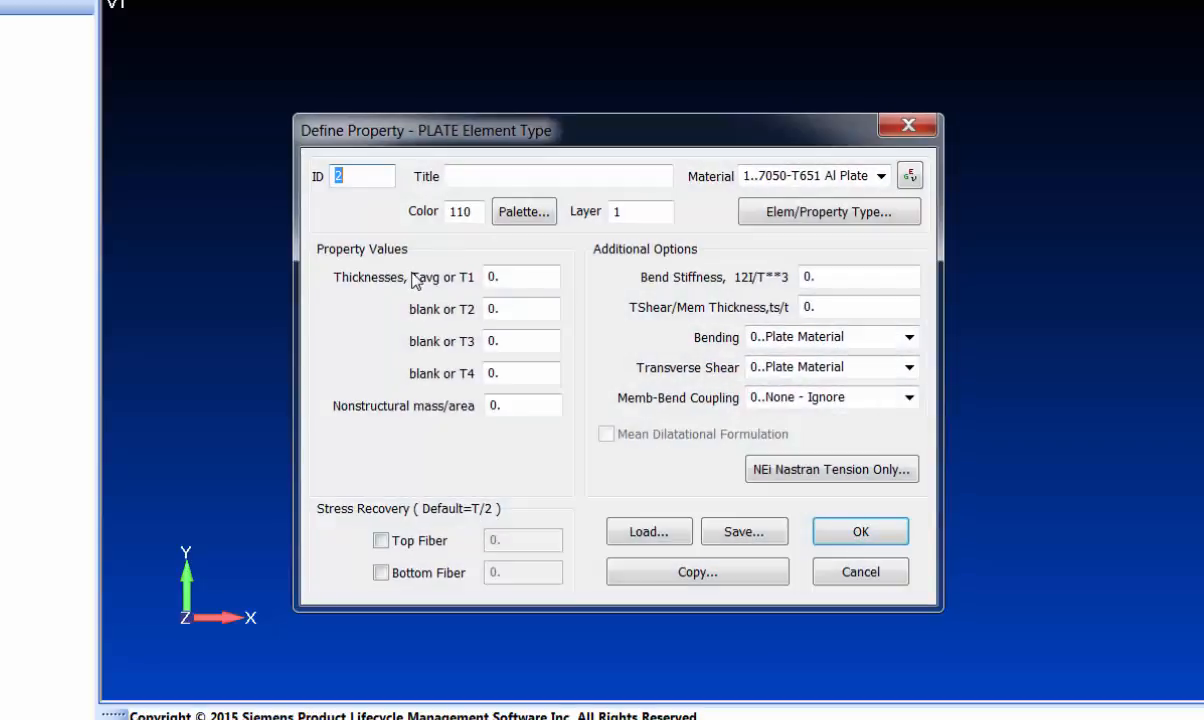
Change property 2 to a Beam element and choose the Z Section cross-section shape
left_click(866, 212)
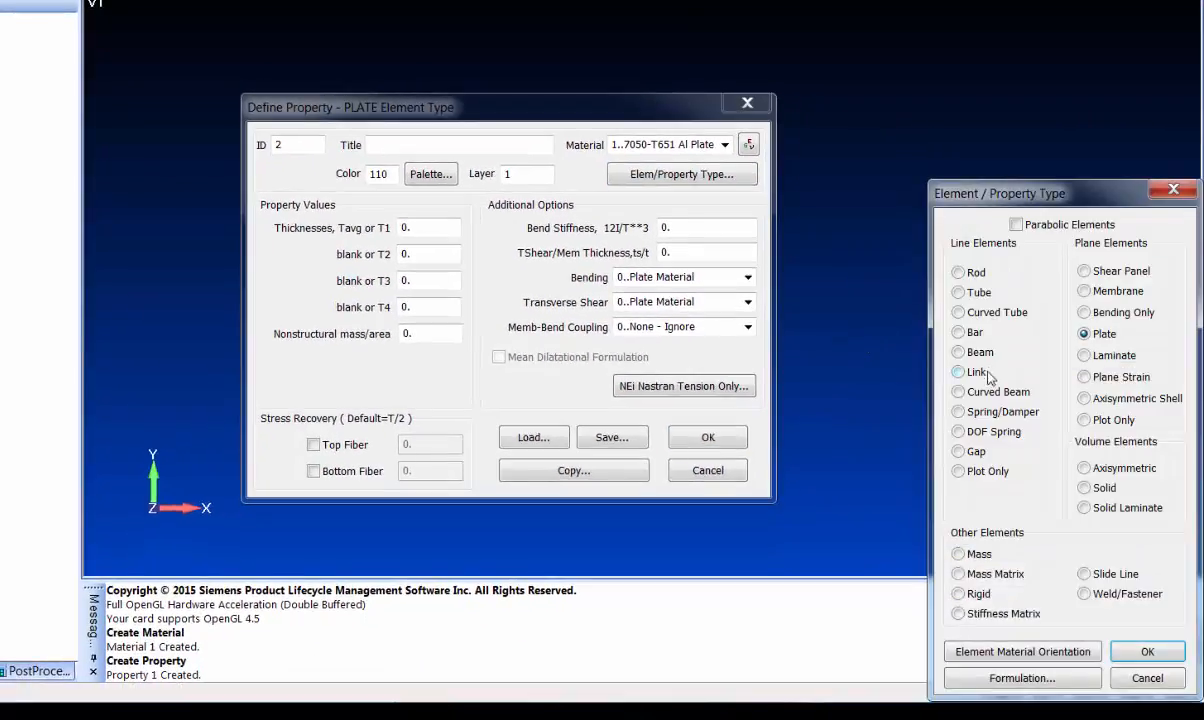
left_click(960, 352)
left_click(1148, 651)
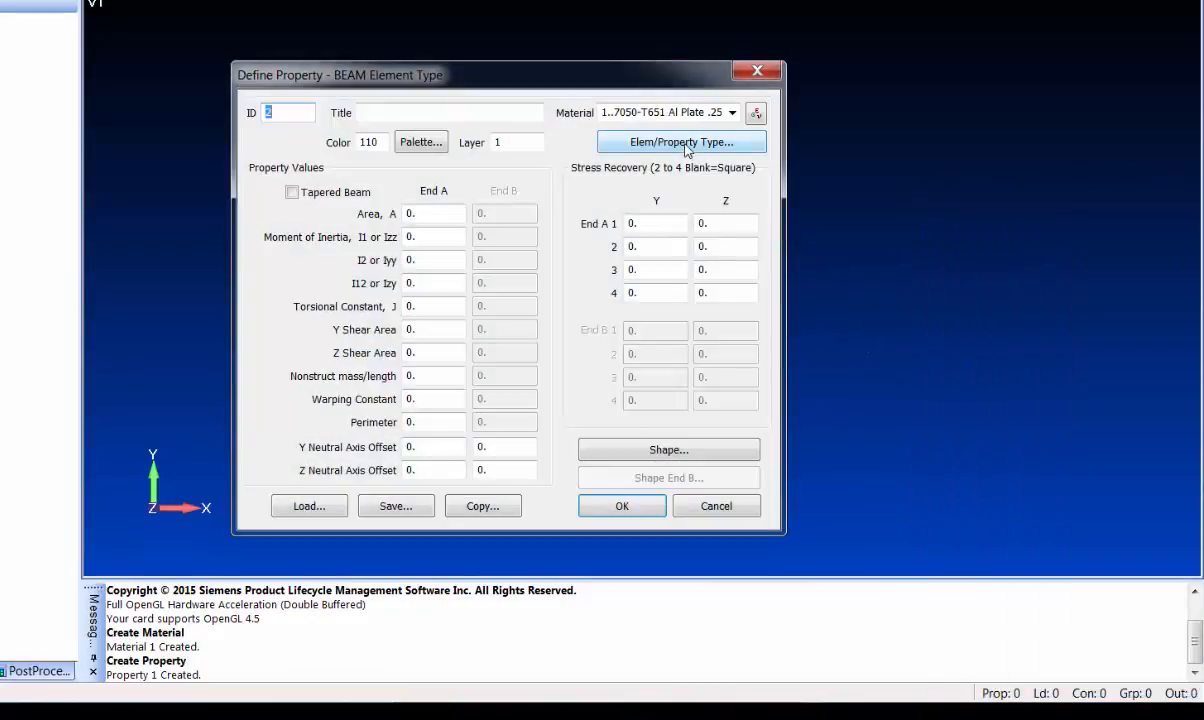
left_click(678, 453)
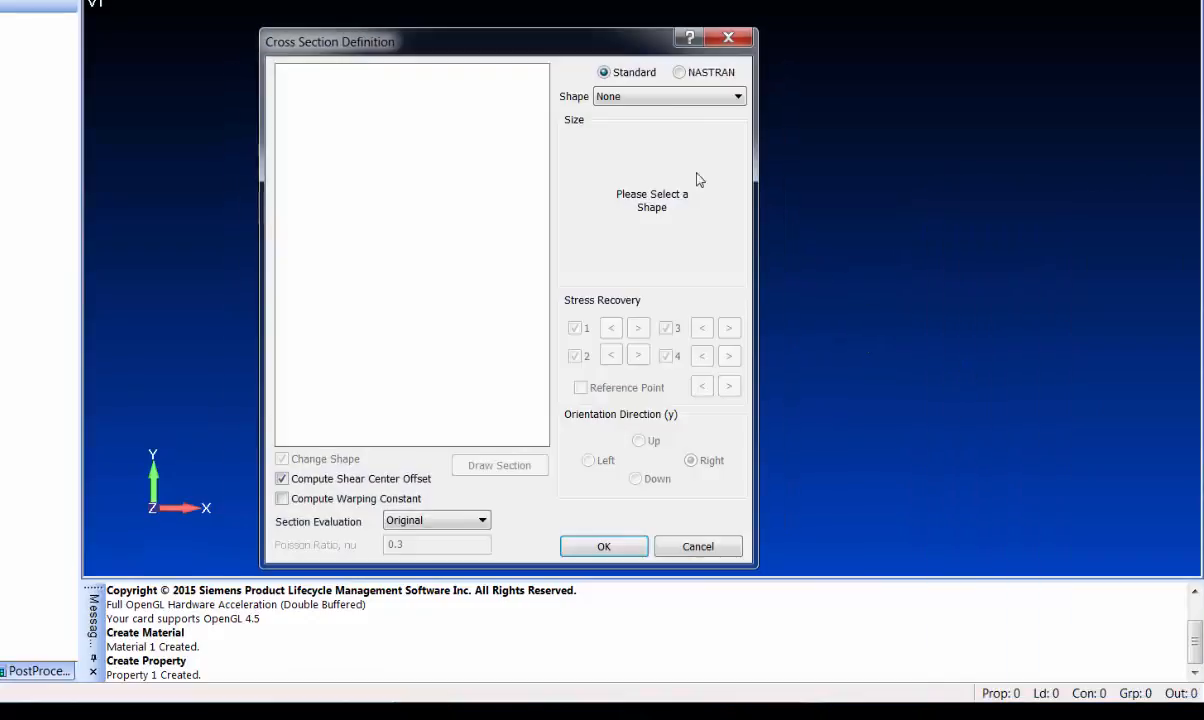
left_click(661, 98)
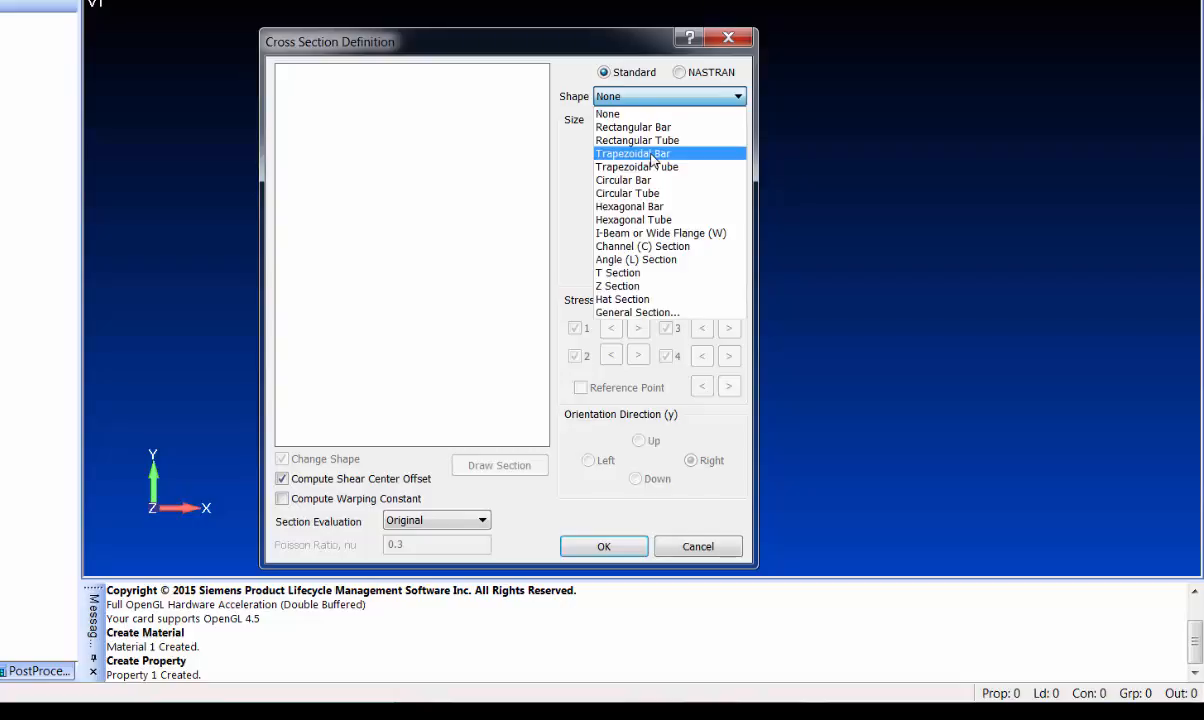
left_click(605, 286)
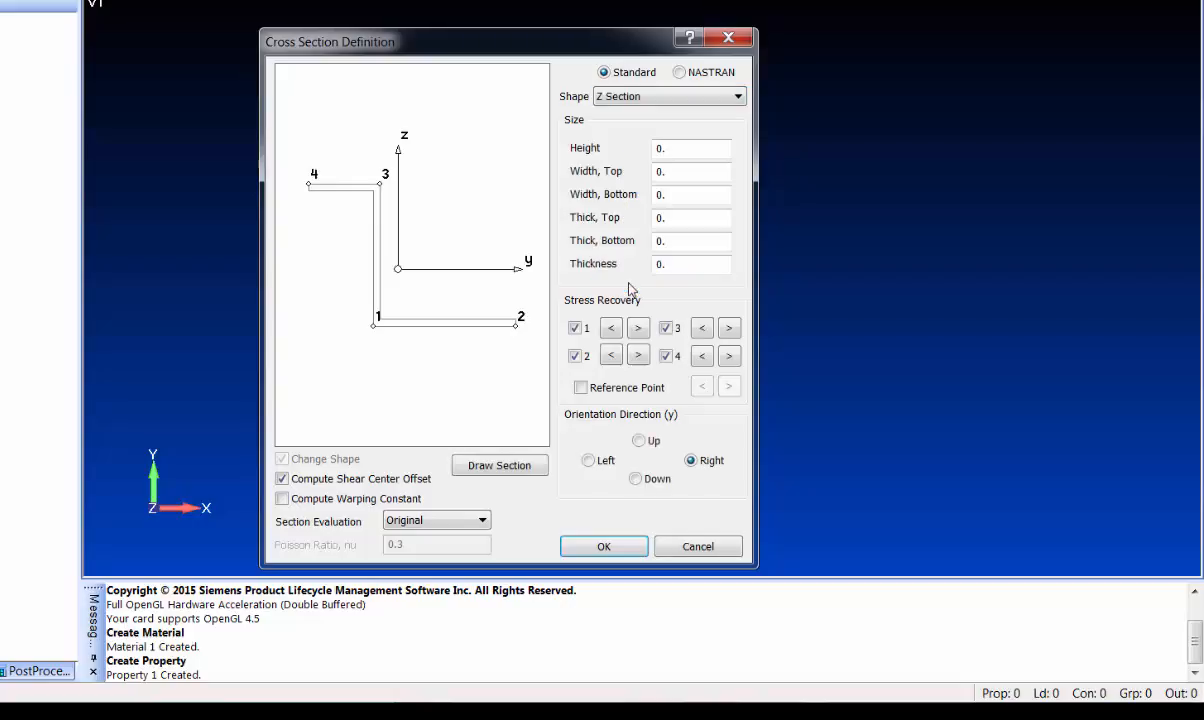
Enter Z section height 1.5, widths 1, and 0.05 top, bottom and web thicknesses
left_click(672, 148)
key("Tab")
type("1")
key("Tab")
type("1")
key("Tab")
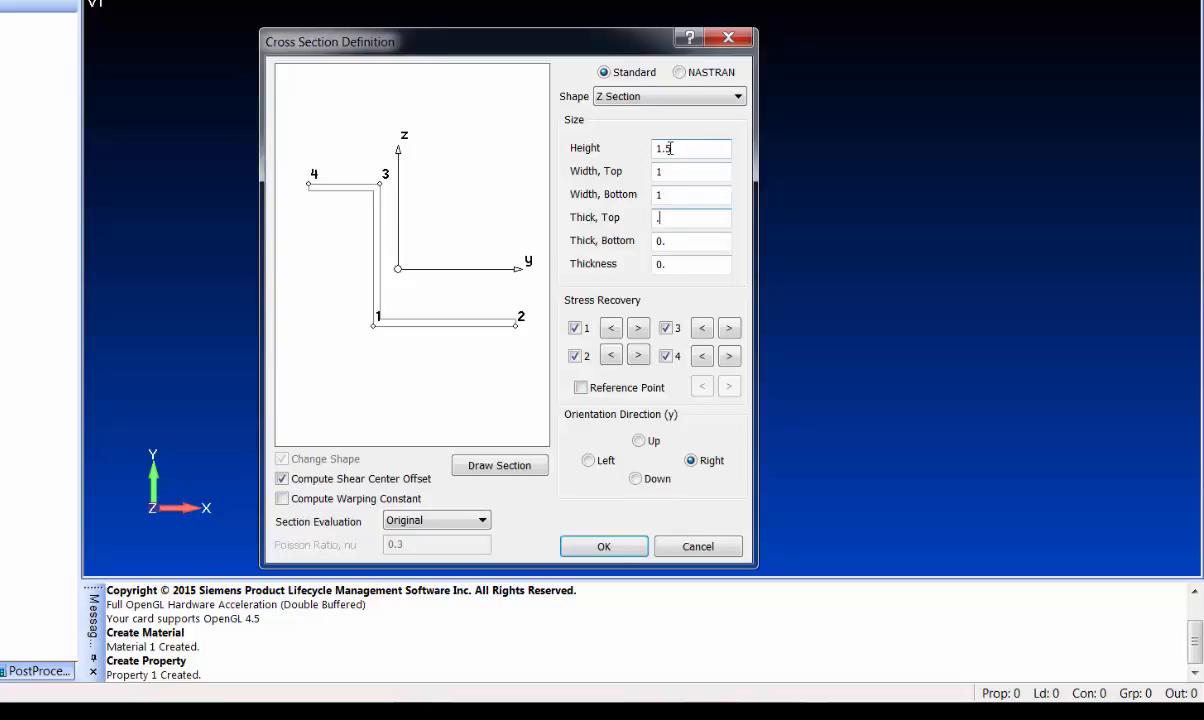
type(".05")
key("Tab")
type(".05")
key("Tab")
type(".0")
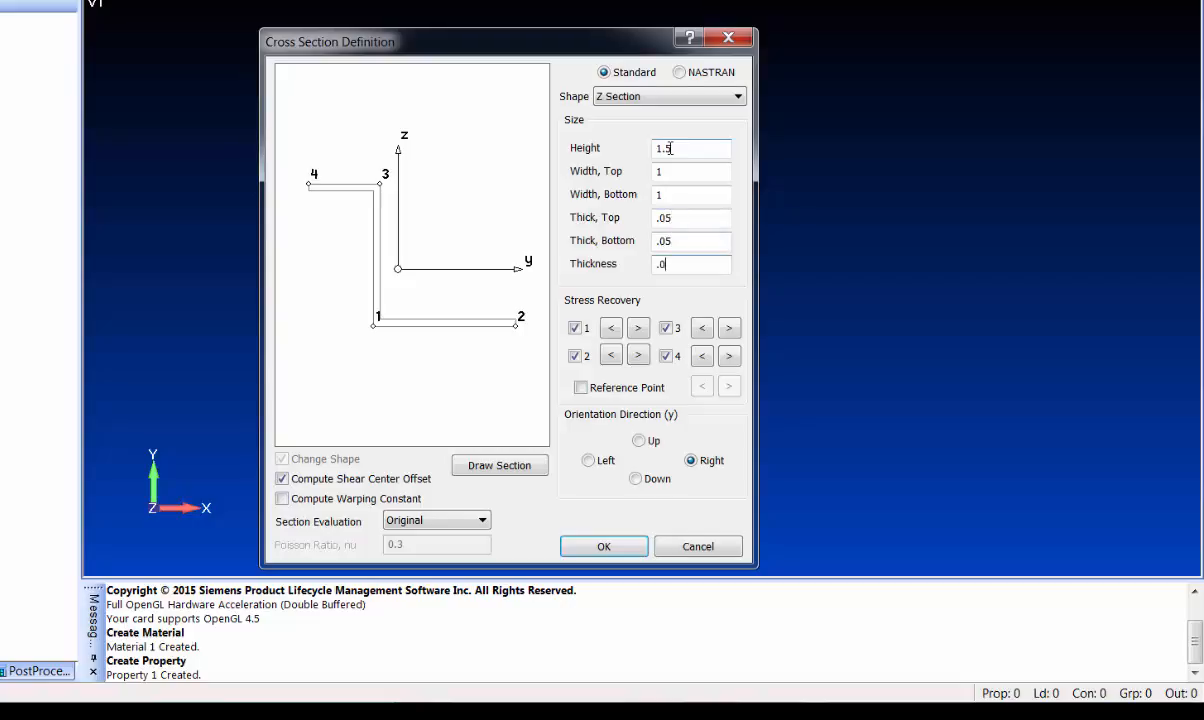
type("5")
key("Tab")
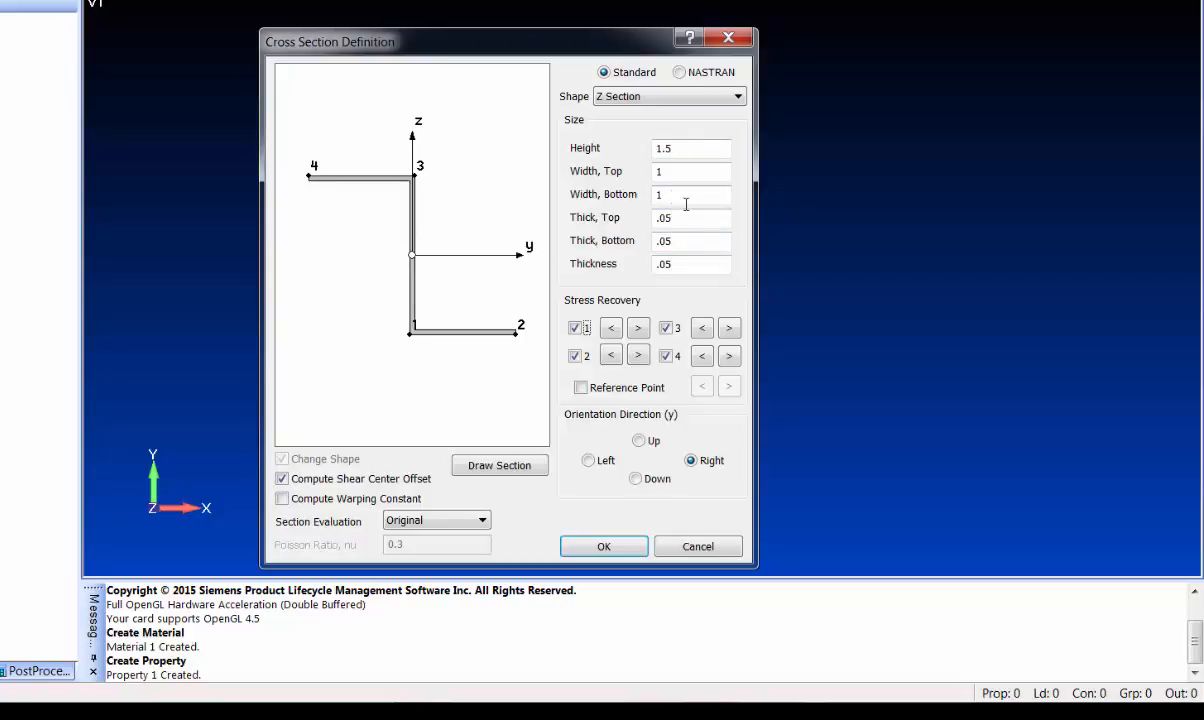
Change the top, bottom and web thicknesses to 0.1 and the top width to 0.75
left_click_drag(678, 219, 611, 222)
type(".1")
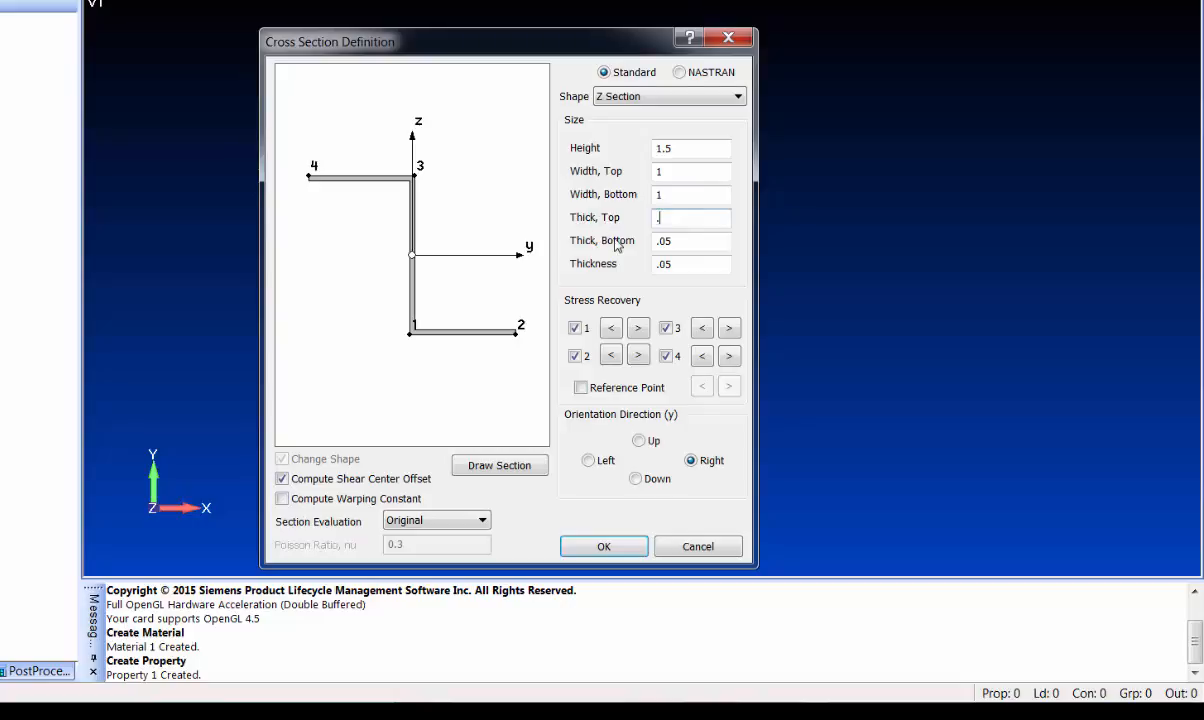
key("Tab")
type(".1")
key("Tab")
type(".1")
key("Tab")
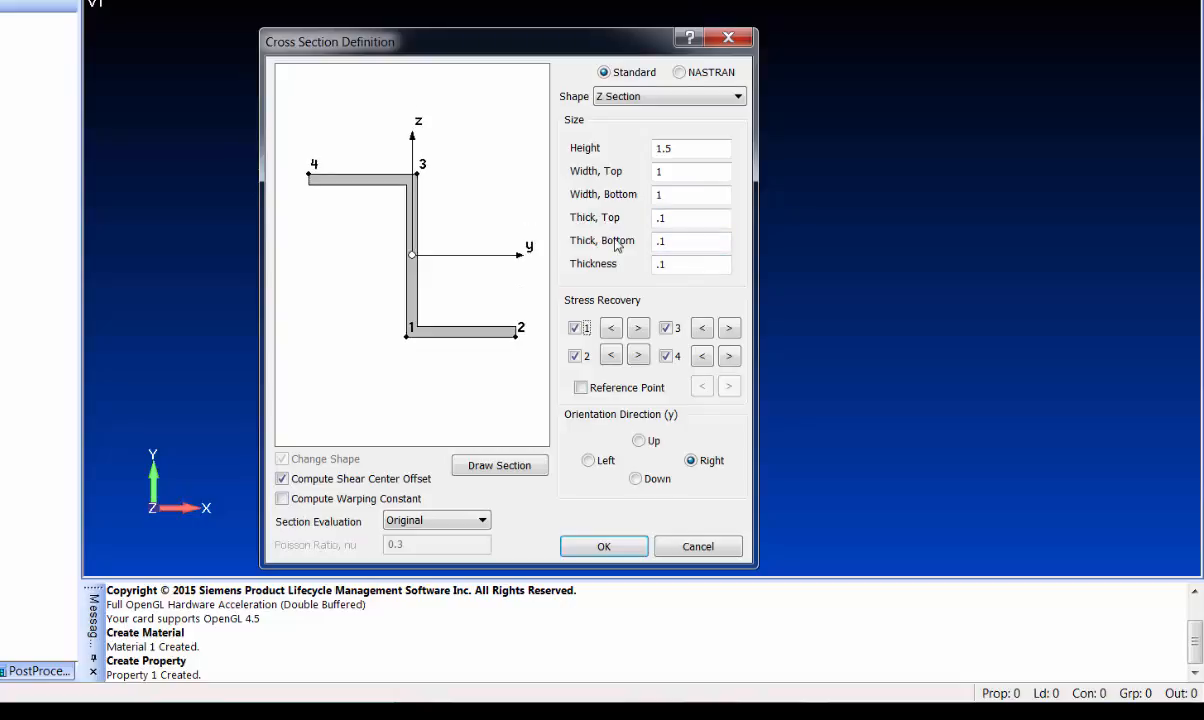
double_click(684, 173)
key("Tab")
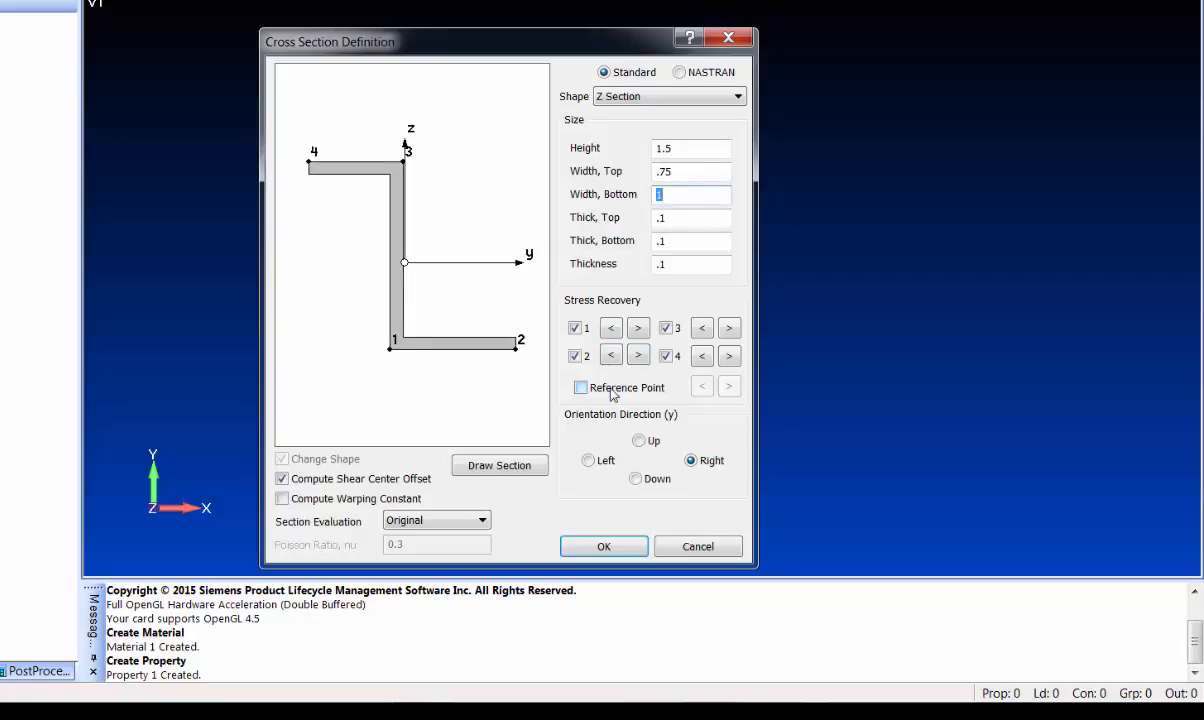
Orient the section Up and place its reference point at mid bottom flange
left_click(639, 441)
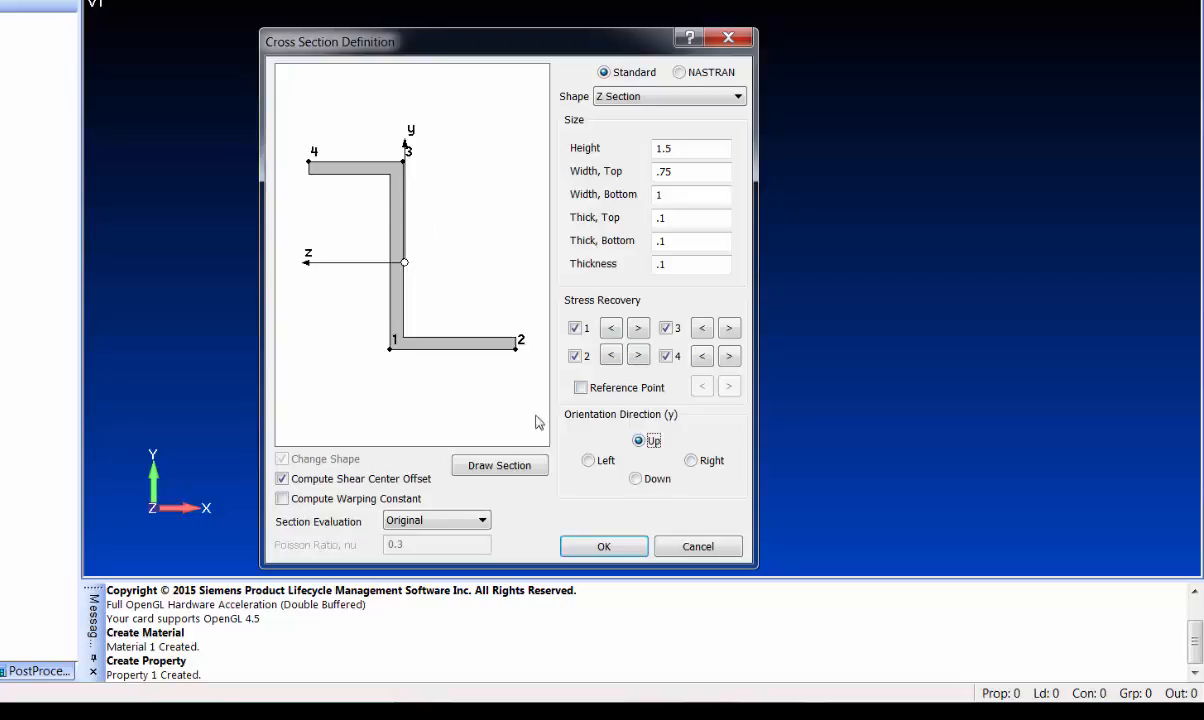
left_click(581, 388)
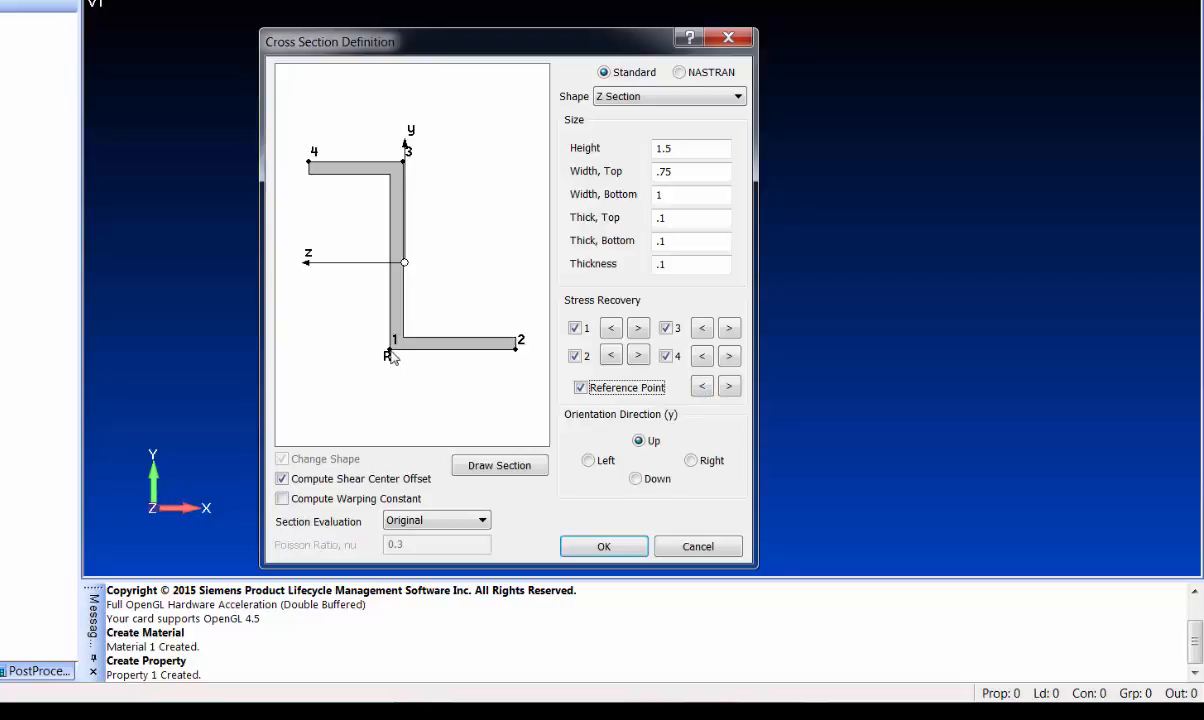
left_click(729, 388)
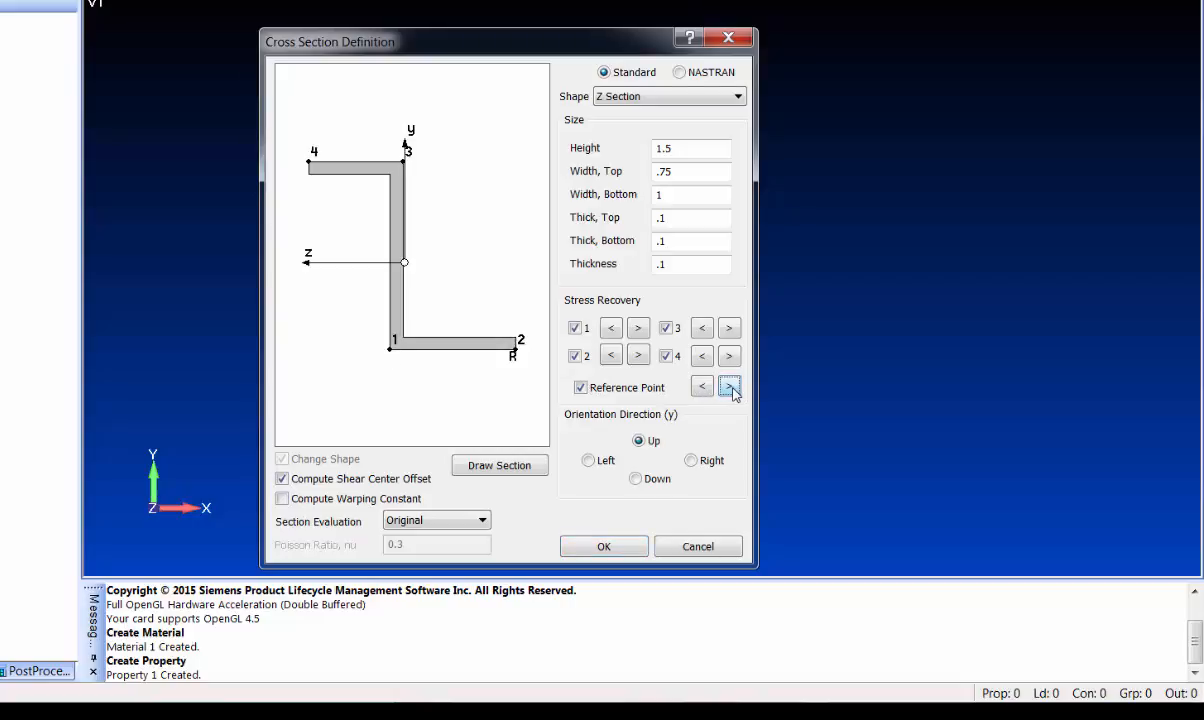
left_click(729, 388)
left_click(703, 388)
left_click(707, 388)
left_click(707, 388)
left_click(707, 388)
left_click(707, 388)
left_click(707, 388)
left_click(730, 394)
Save beam property 2 with the title Z-Stiffener, discarding the blank third property
left_click(629, 548)
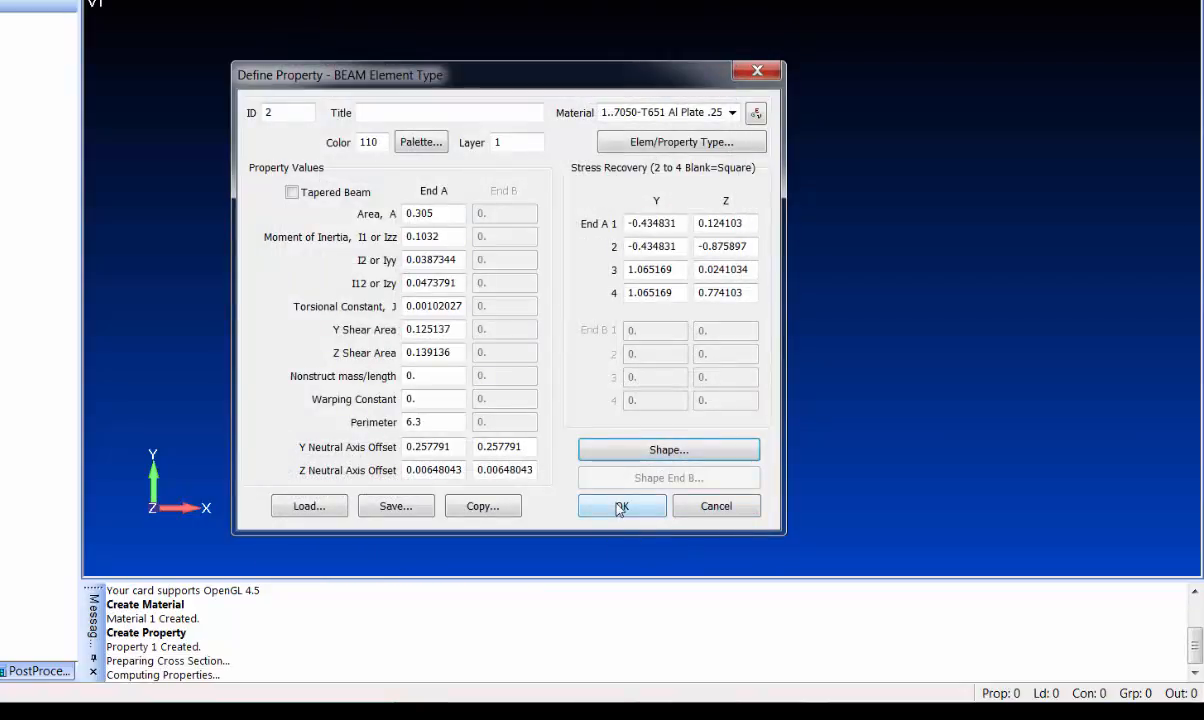
left_click(422, 112)
type("Z-Stiffener")
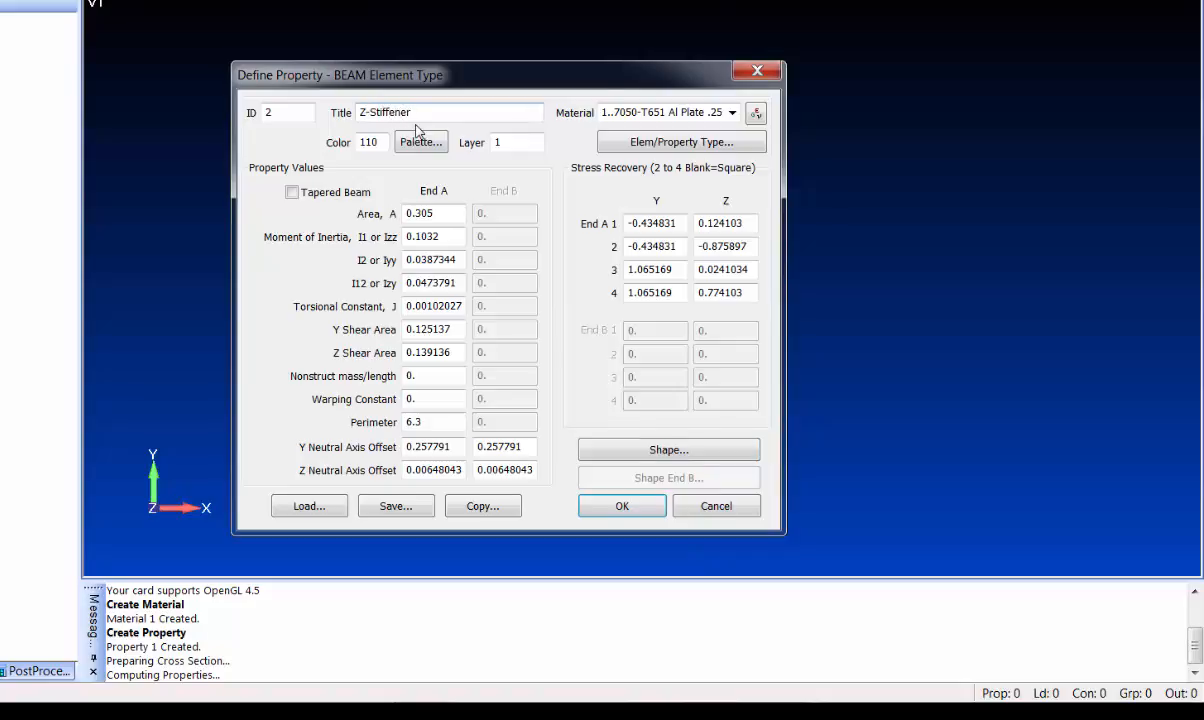
key("Return")
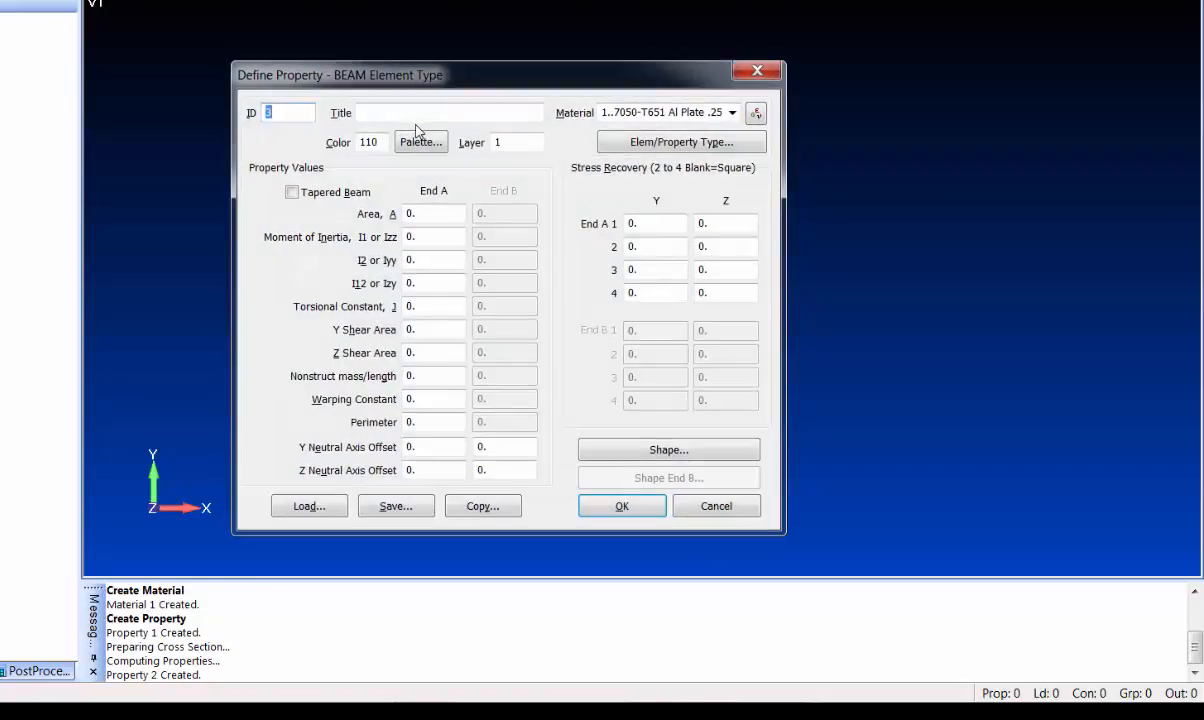
left_click(712, 506)
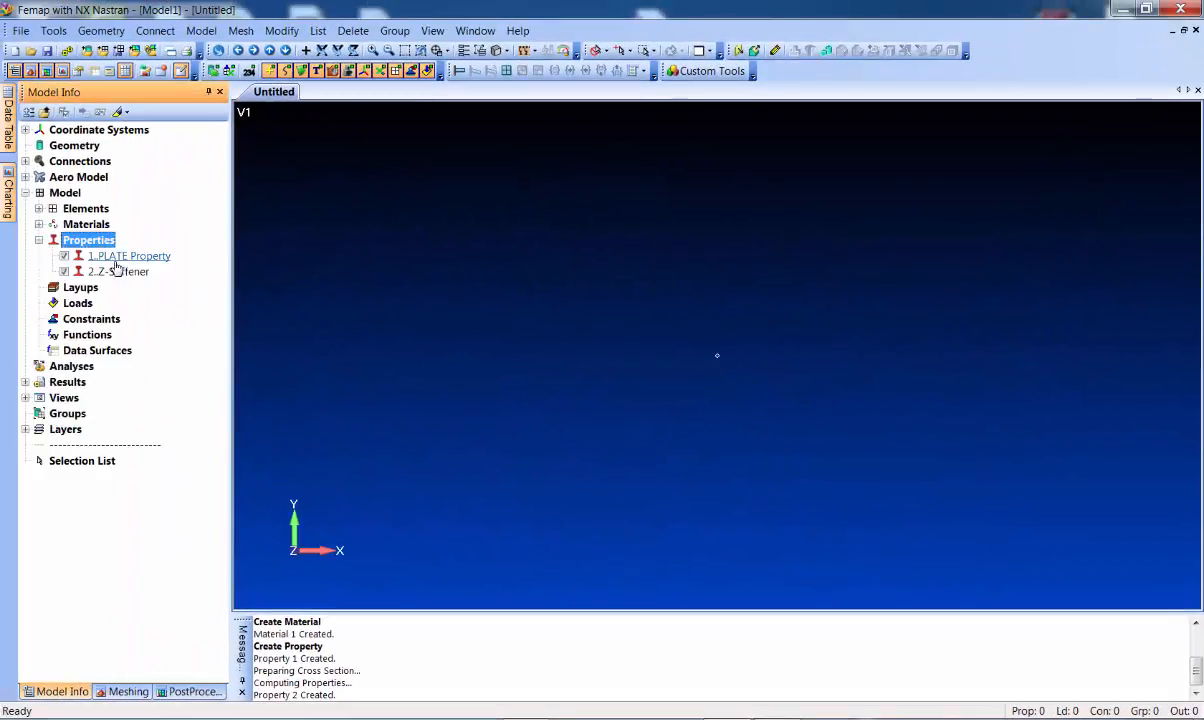
Rename plate property 1 to Shell in the Model Info tree
left_click(128, 257)
left_click(130, 258)
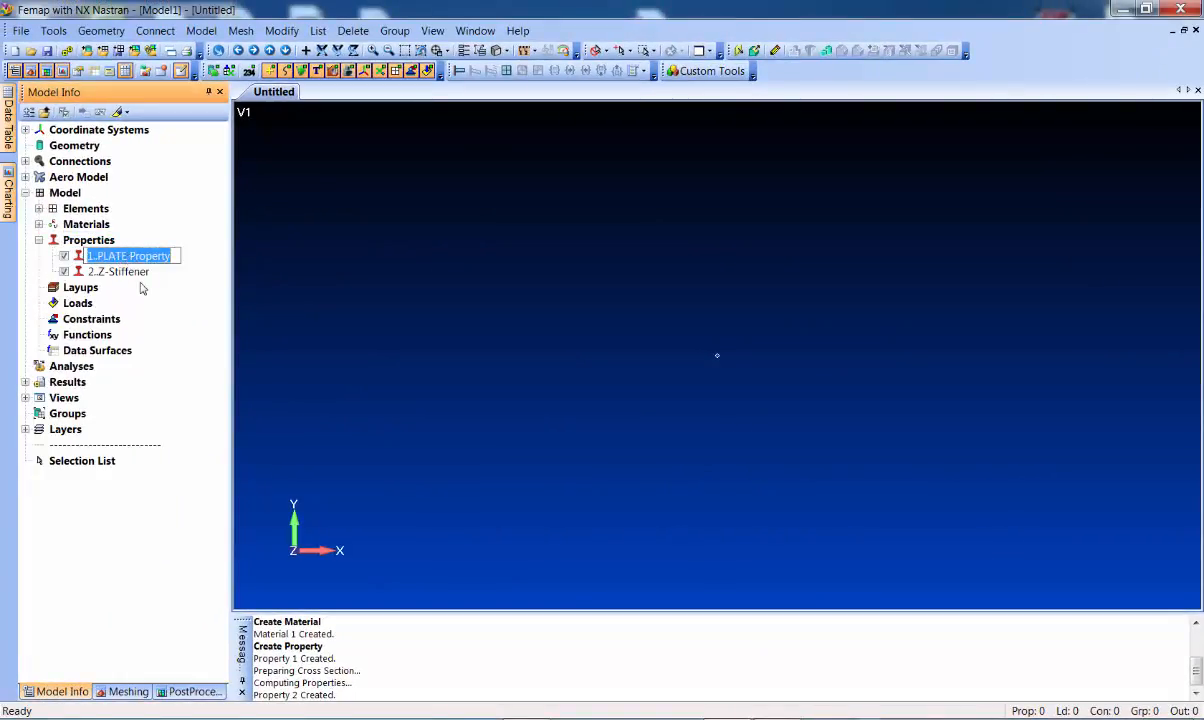
type("Shell")
key("Return")
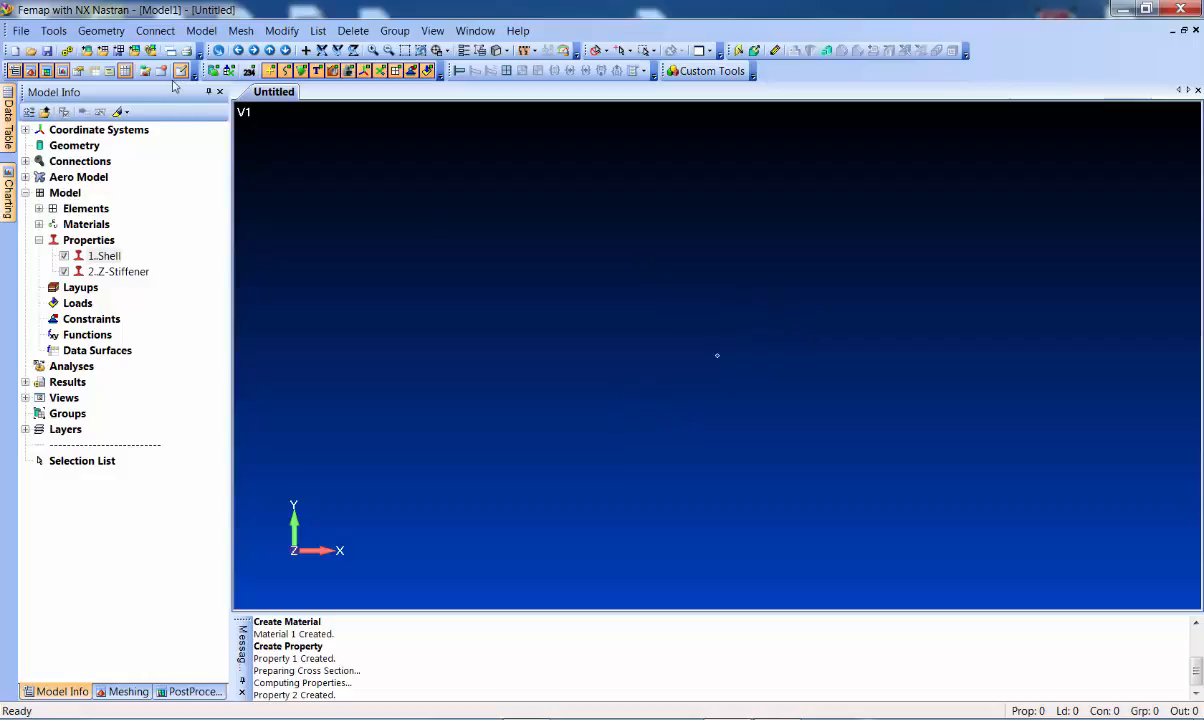
Set up a Between Corners mesh with Shell property, Basic Cylindrical CSys and 3 nodes in direction 1
left_click(241, 31)
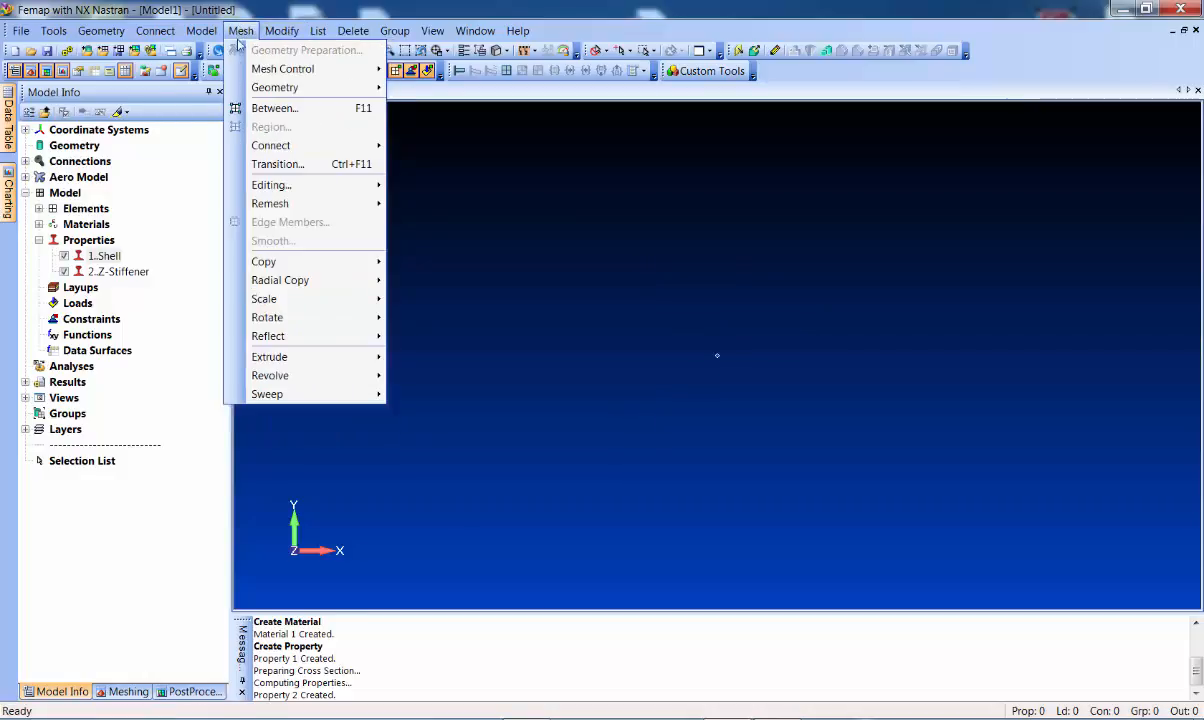
left_click(275, 108)
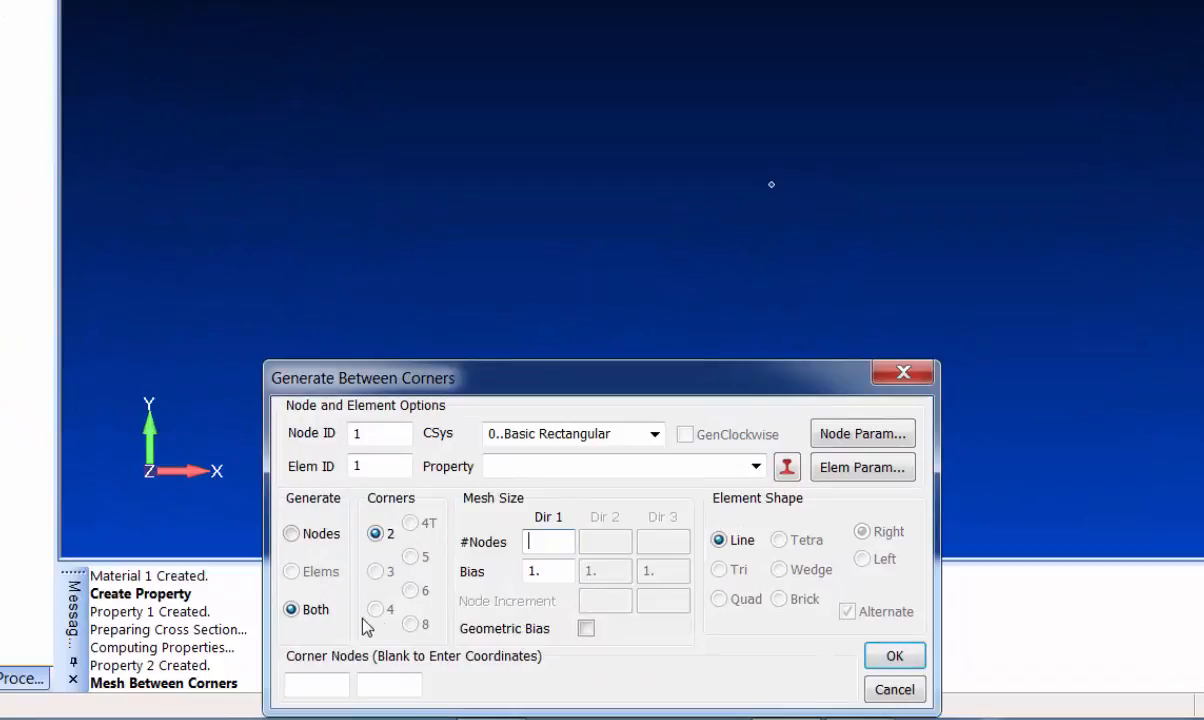
left_click(755, 467)
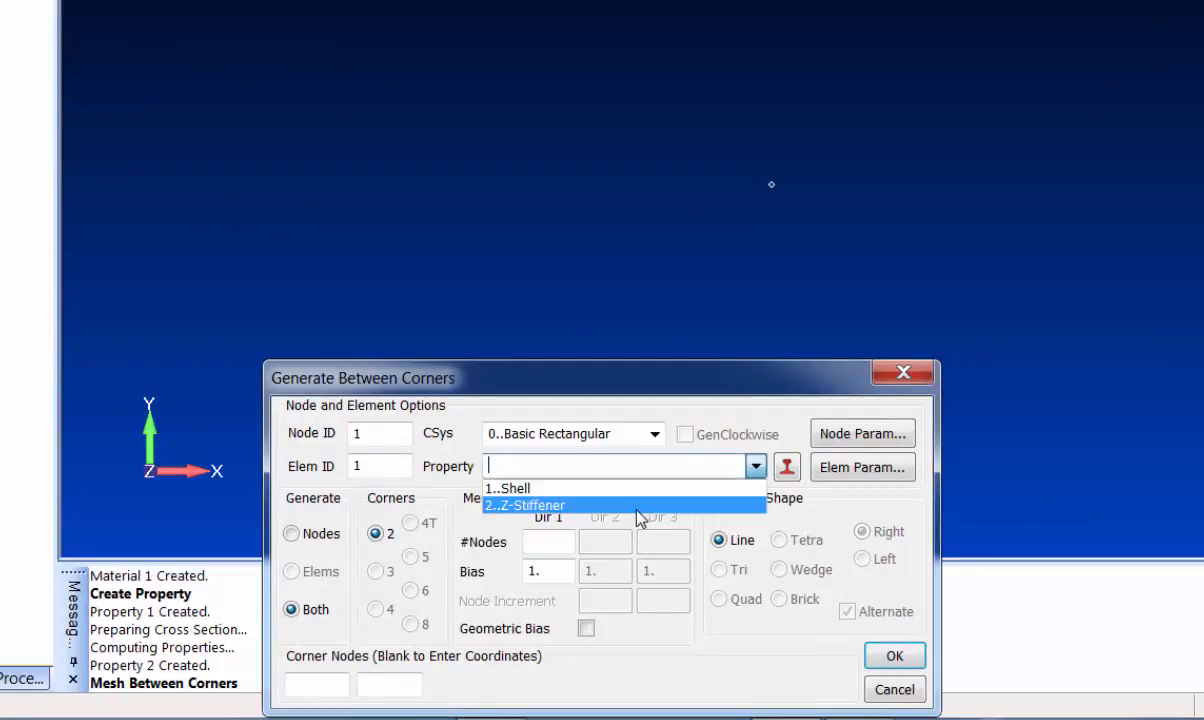
left_click(645, 492)
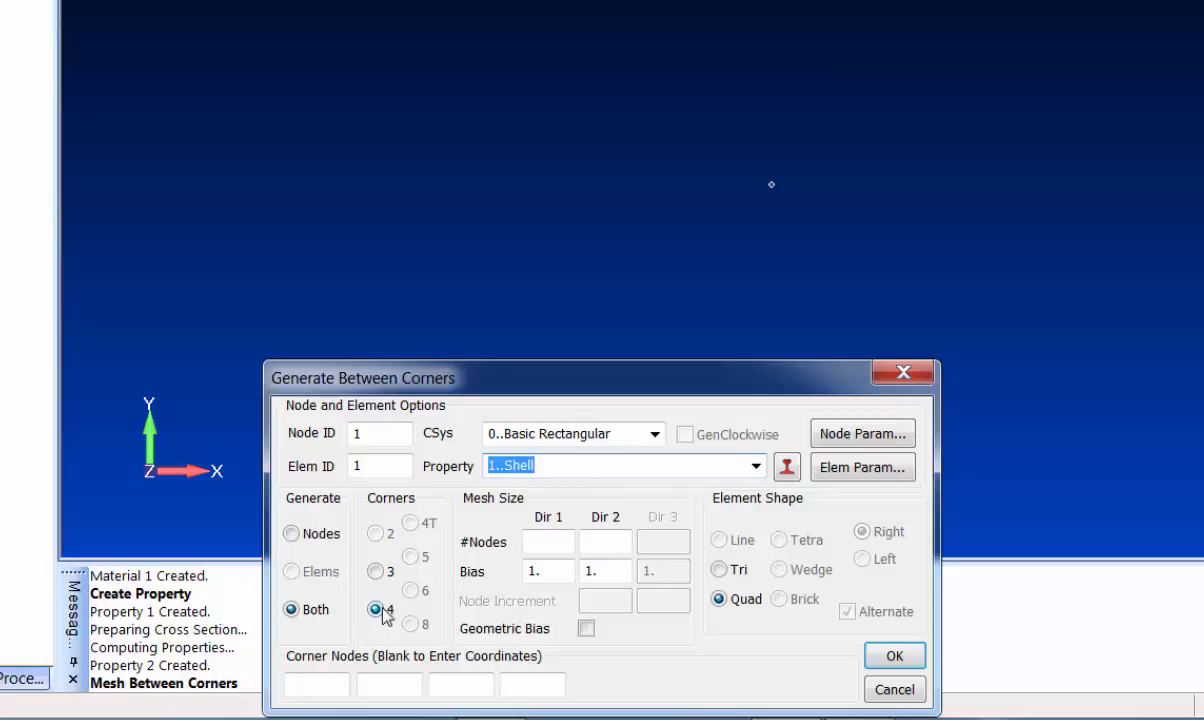
left_click(655, 433)
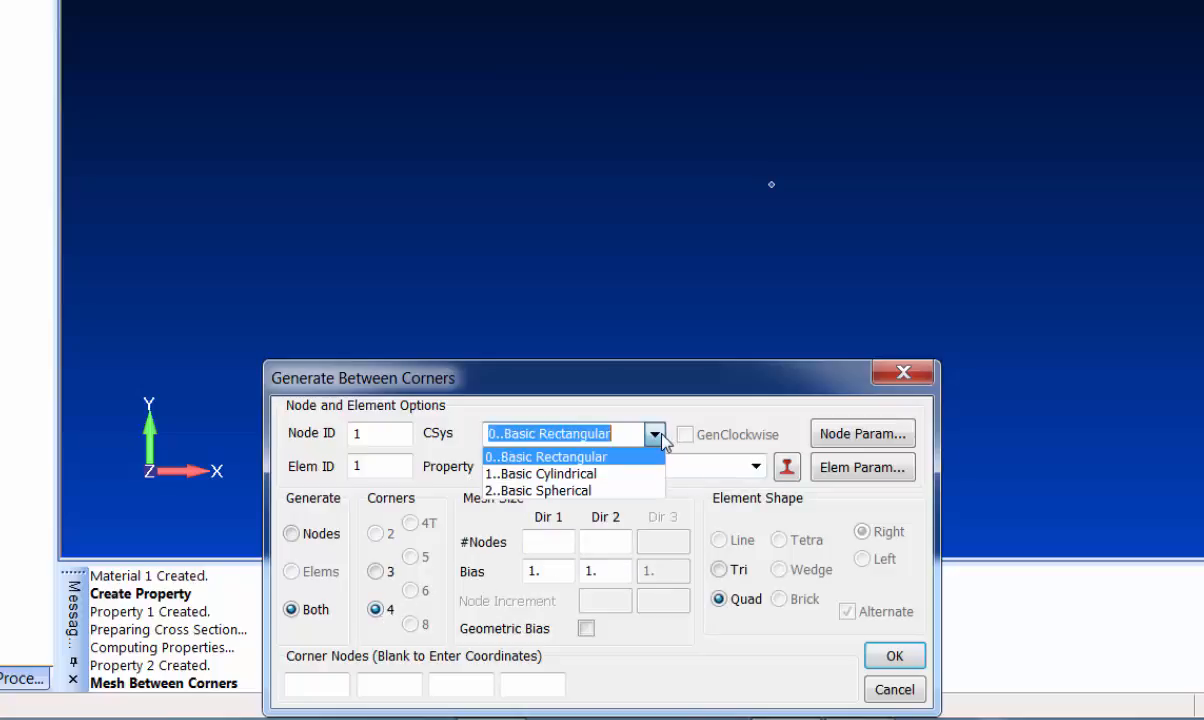
left_click(620, 474)
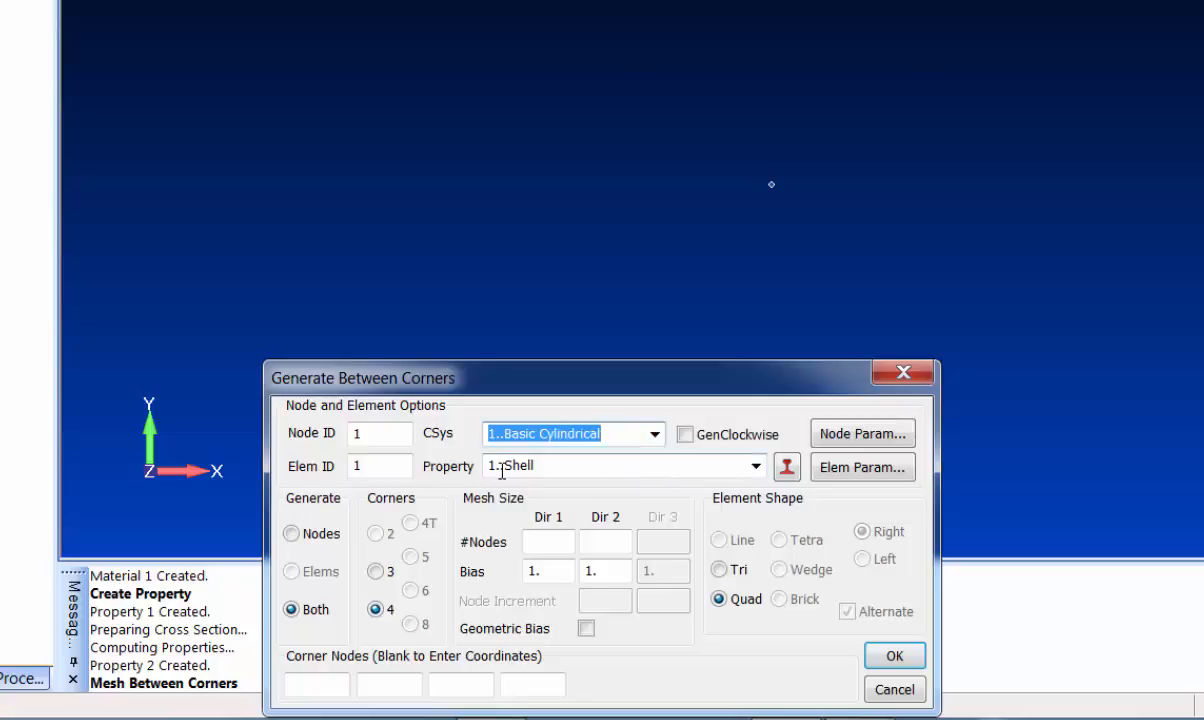
left_click(553, 541)
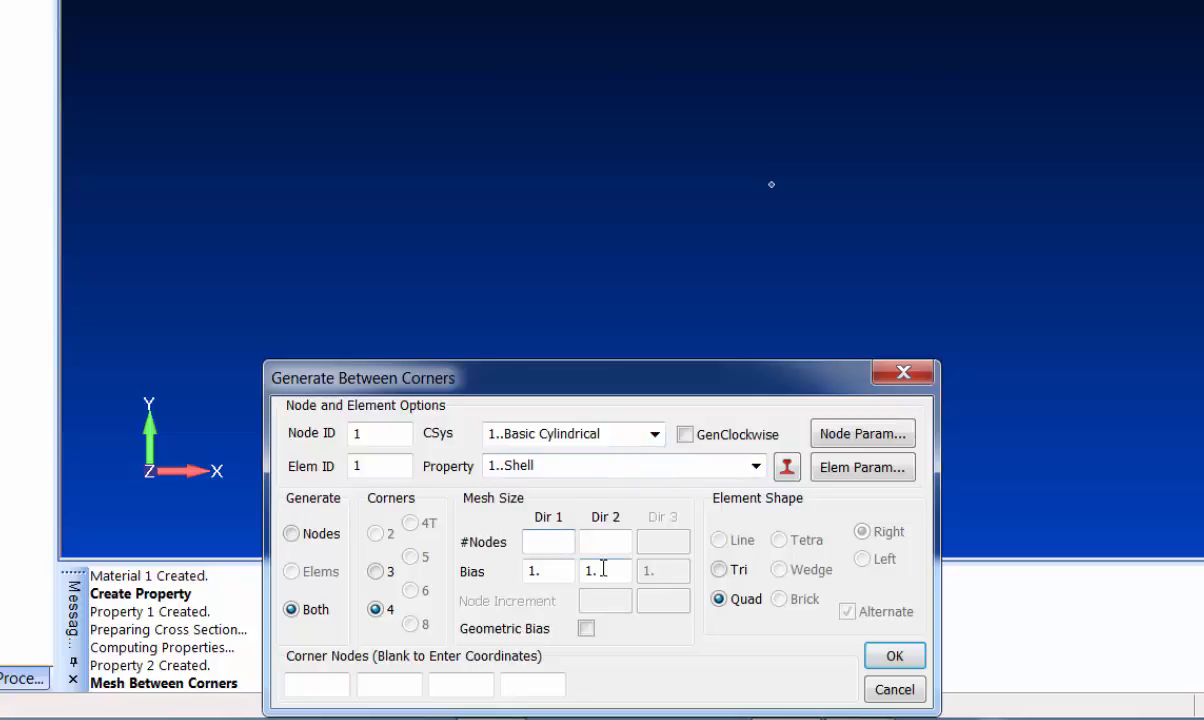
type("3")
key("Tab")
key("Return")
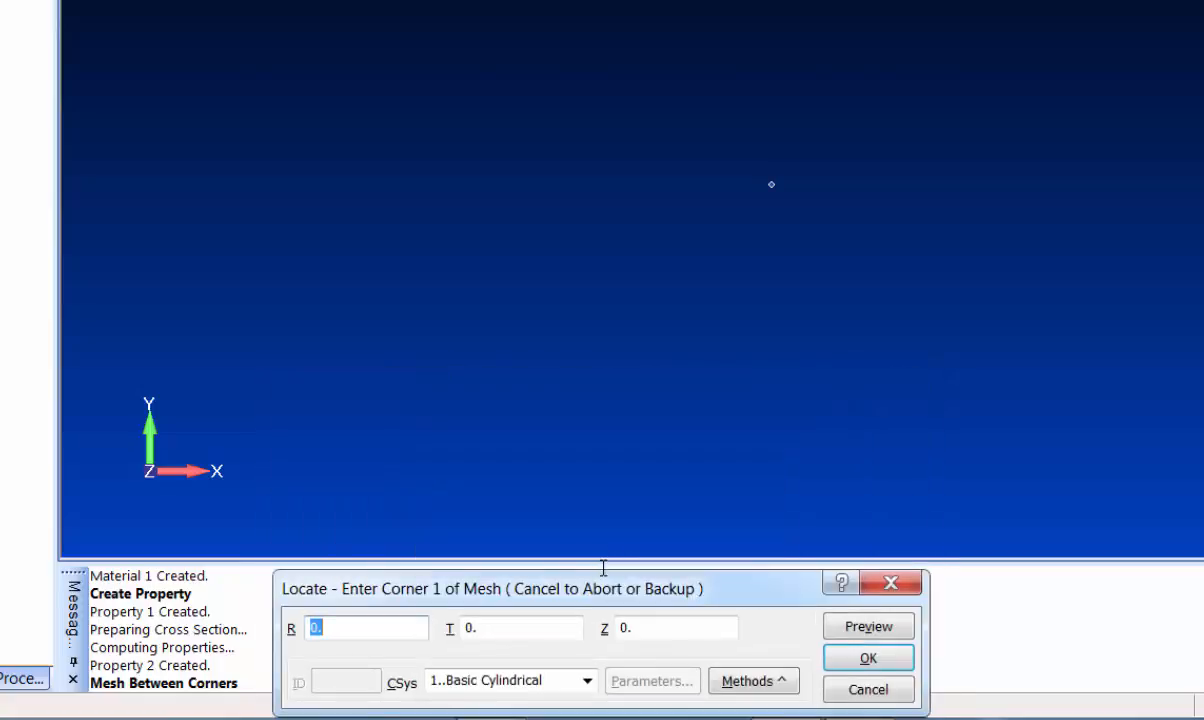
Enter corners at radius 12, angles 0 and 45, heights 0 and 24 to create the mesh
type("12")
key("Tab")
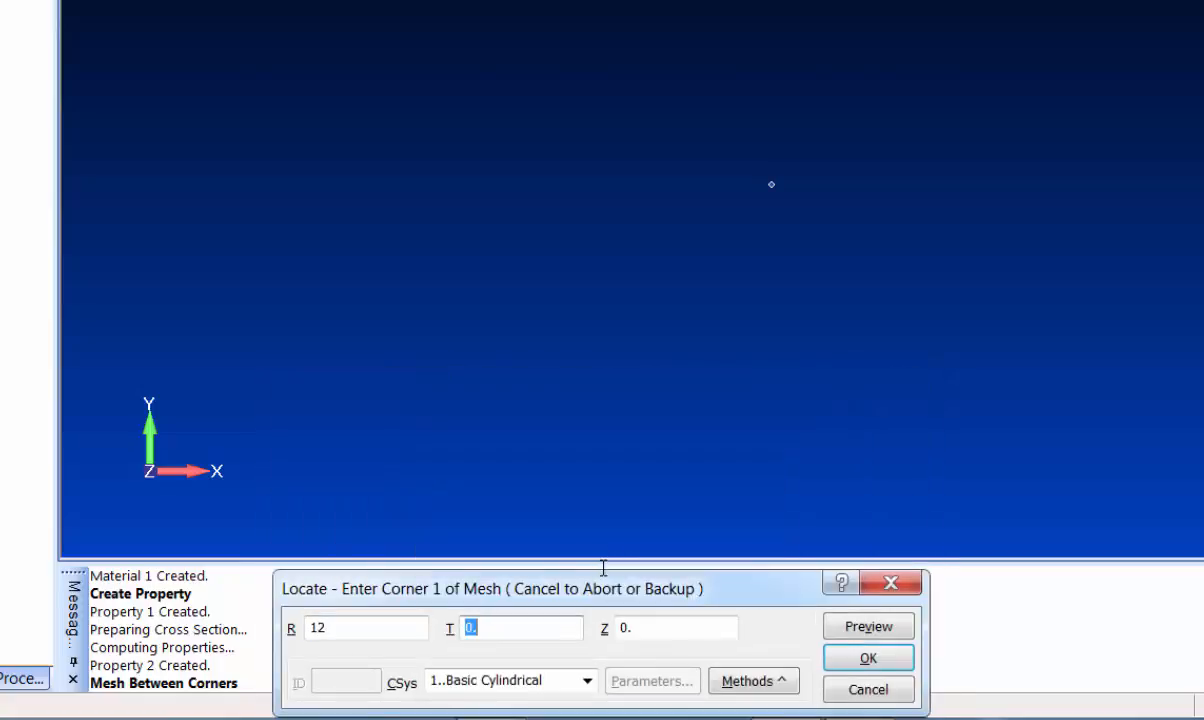
key("shift+Tab")
key("Tab")
key("Return")
key("Tab")
type("45")
key("Return")
key("Tab")
key("Tab")
type("24")
key("Return")
key("Tab")
type("0")
key("Return")
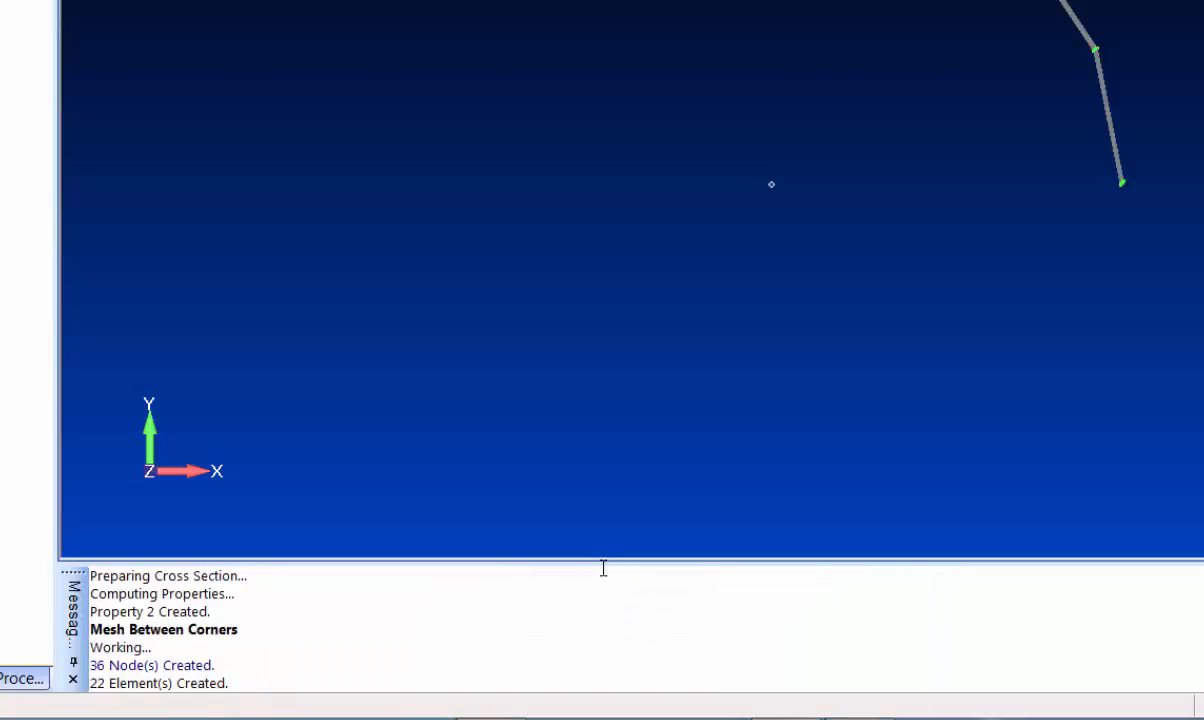
Rotate and zoom the view to inspect the curved panel mesh in 3-D
middle_click_drag(997, 333, 875, 366)
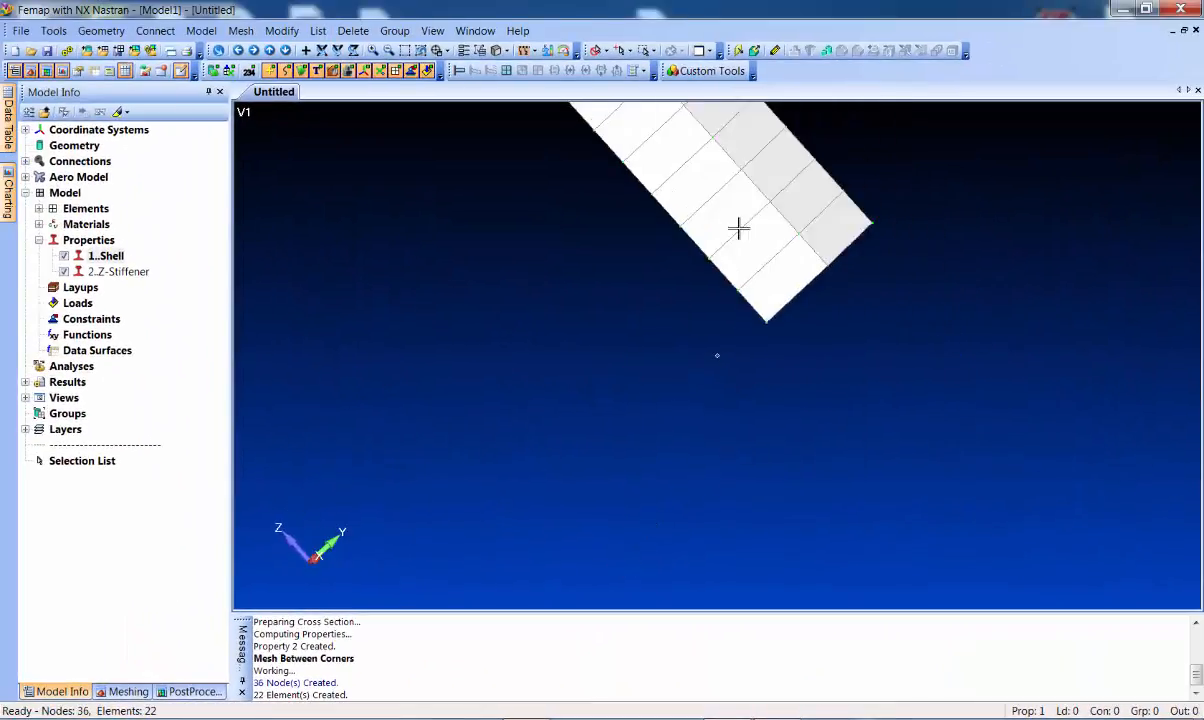
scroll(868, 357, "down", 5)
middle_click_drag(855, 317, 786, 353, "ctrl")
scroll(785, 354, "up", 2)
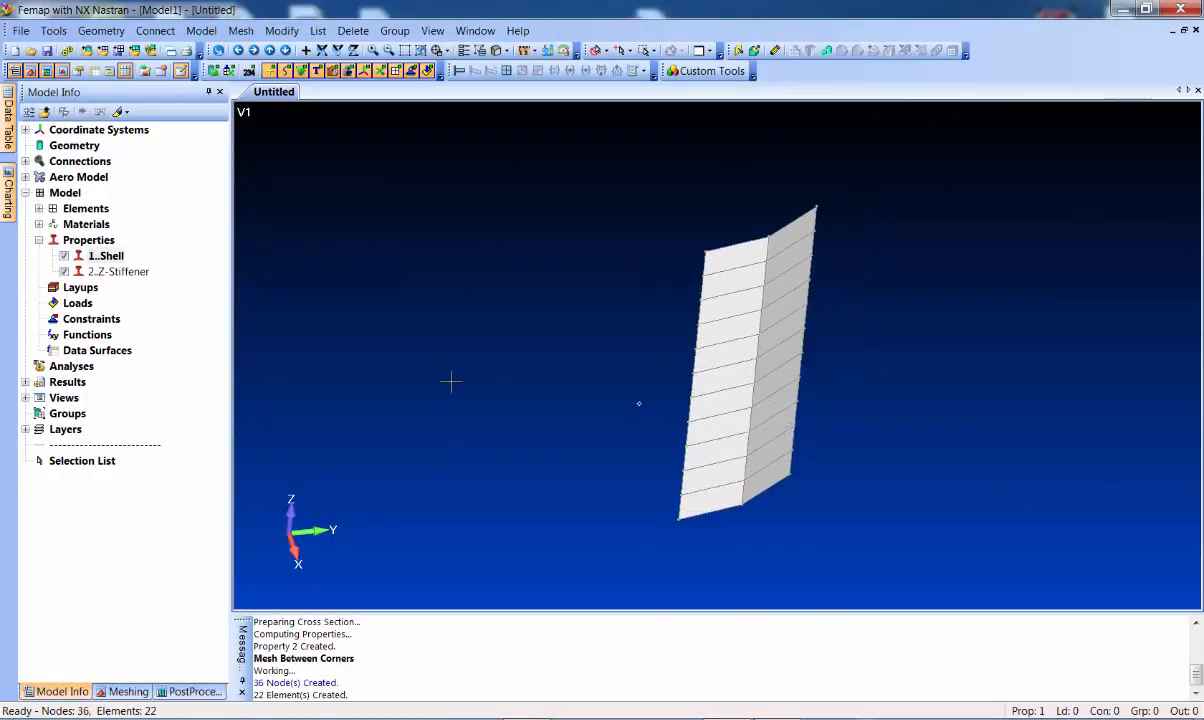
left_click(142, 270)
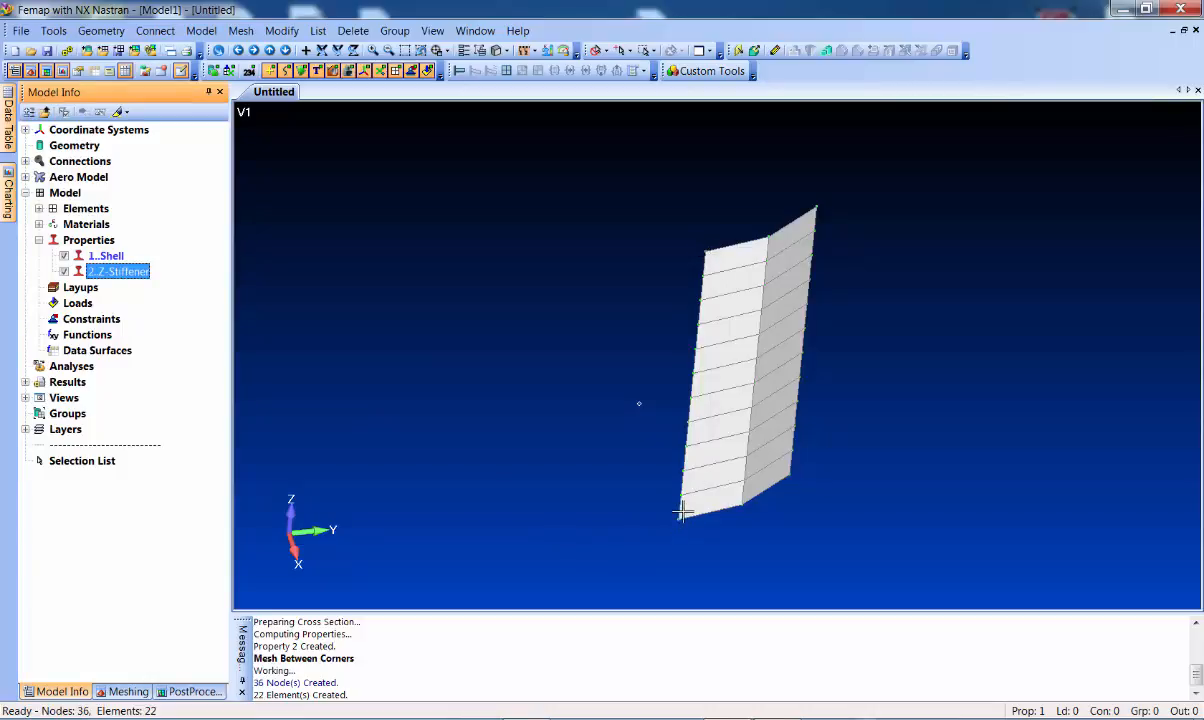
Start a new element with property 2..Z-Stiffener and Beam element type
key("ctrl+e")
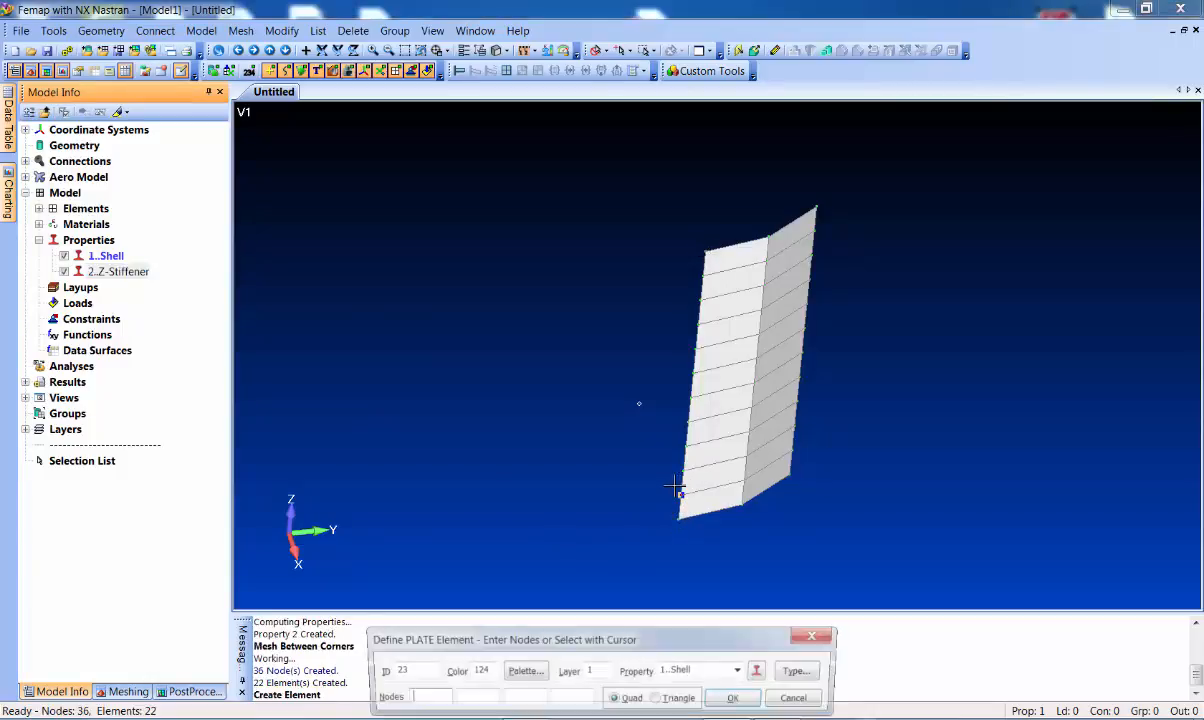
left_click(703, 671)
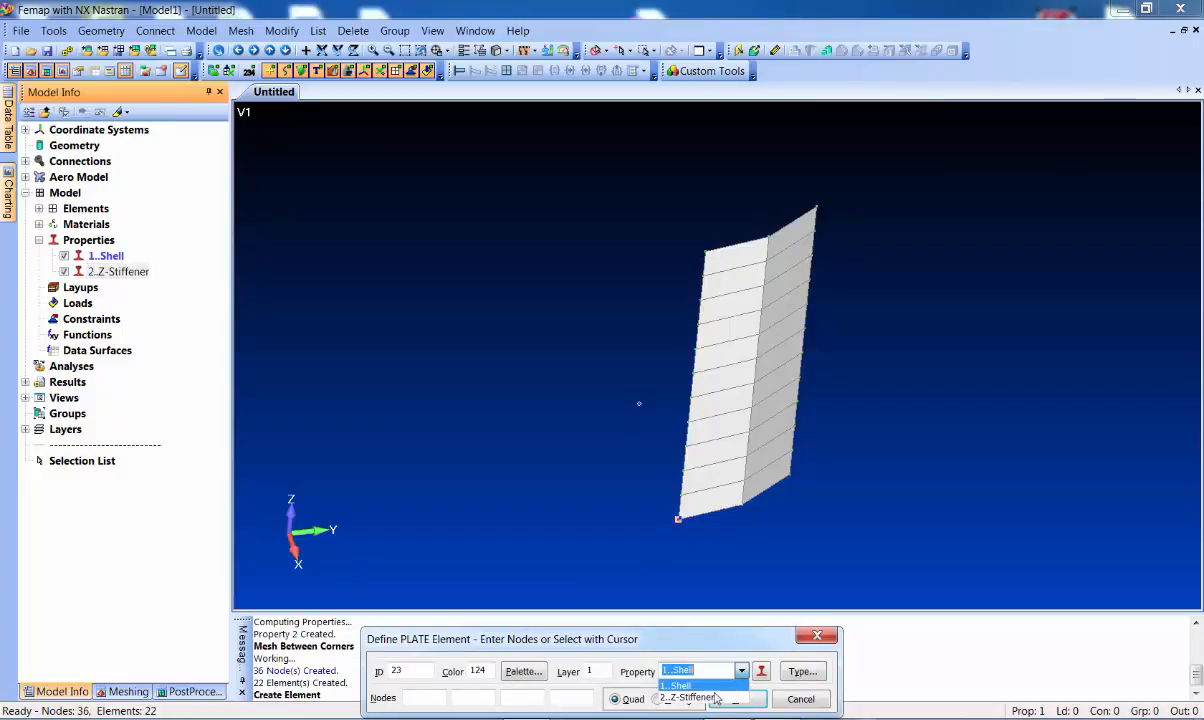
left_click(712, 698)
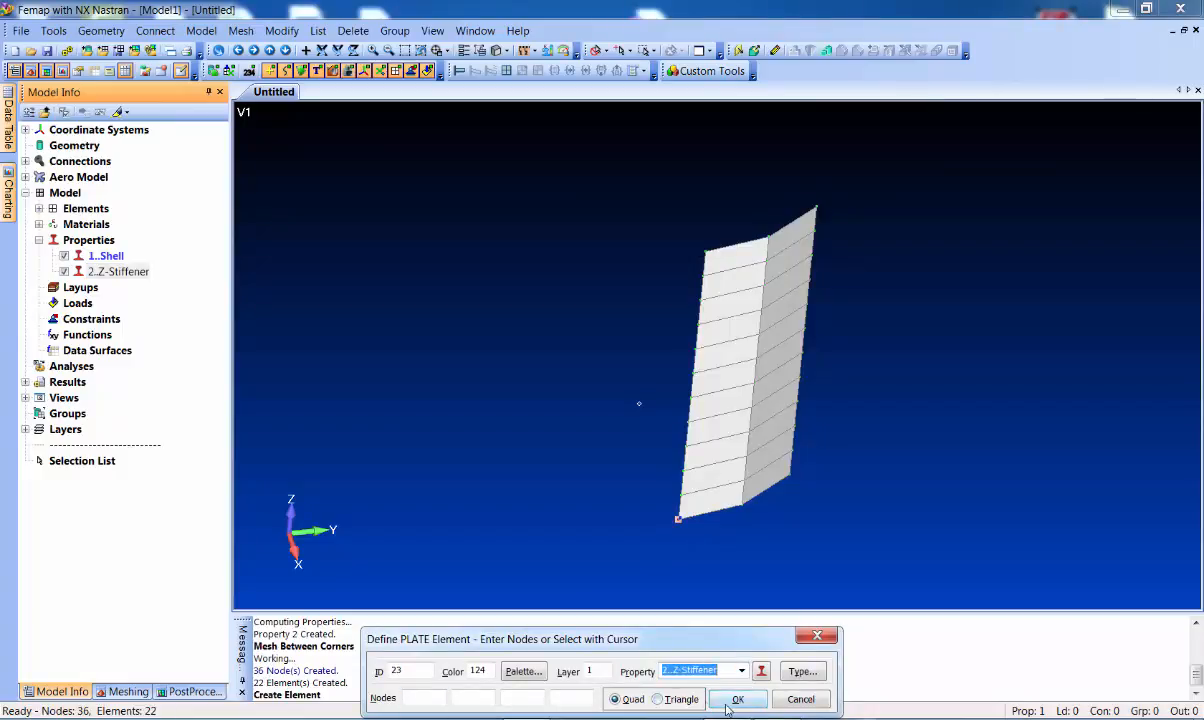
left_click(802, 671)
left_click(1007, 414)
left_click(1154, 674)
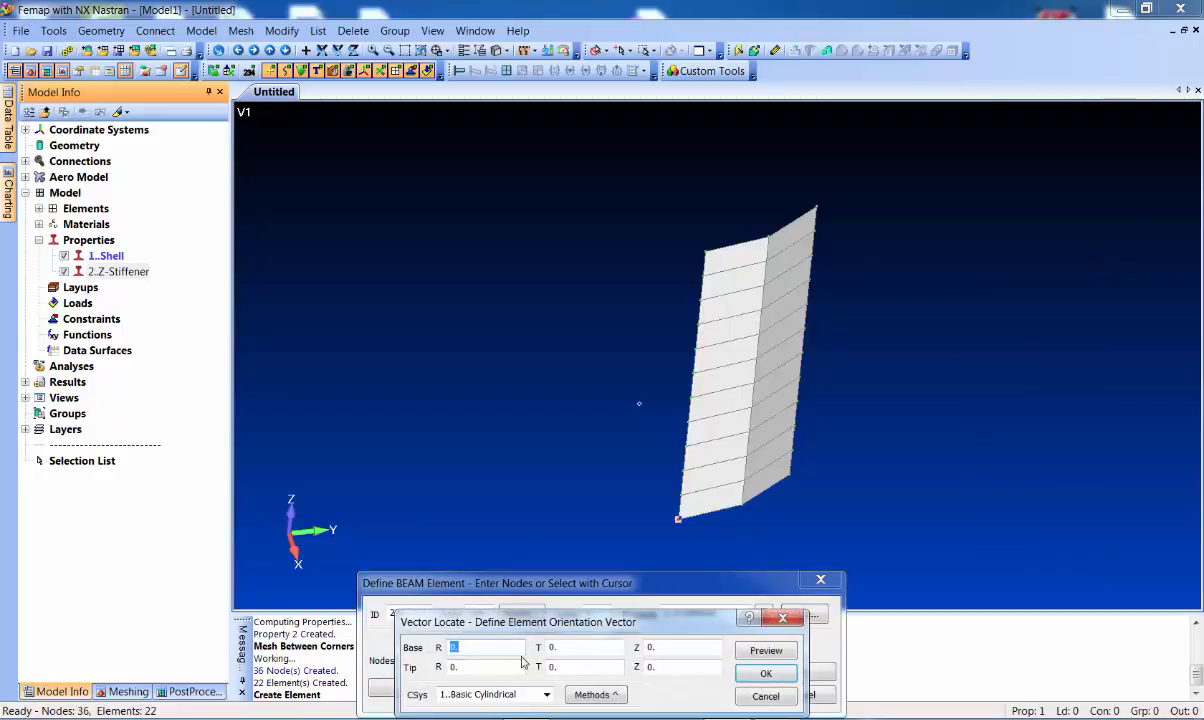
Define the beam orientation vector along X (1,0,0) in Basic Rectangular, previewing it first
left_click(600, 694)
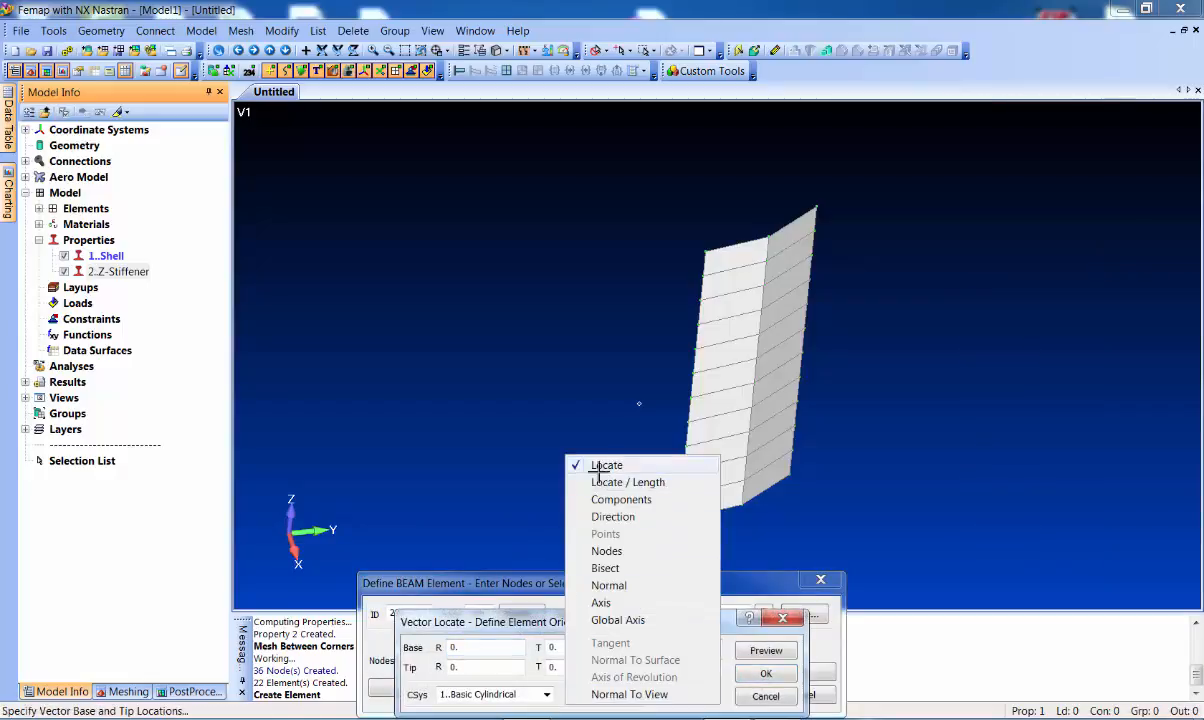
left_click(566, 437)
left_click(547, 695)
left_click(510, 711)
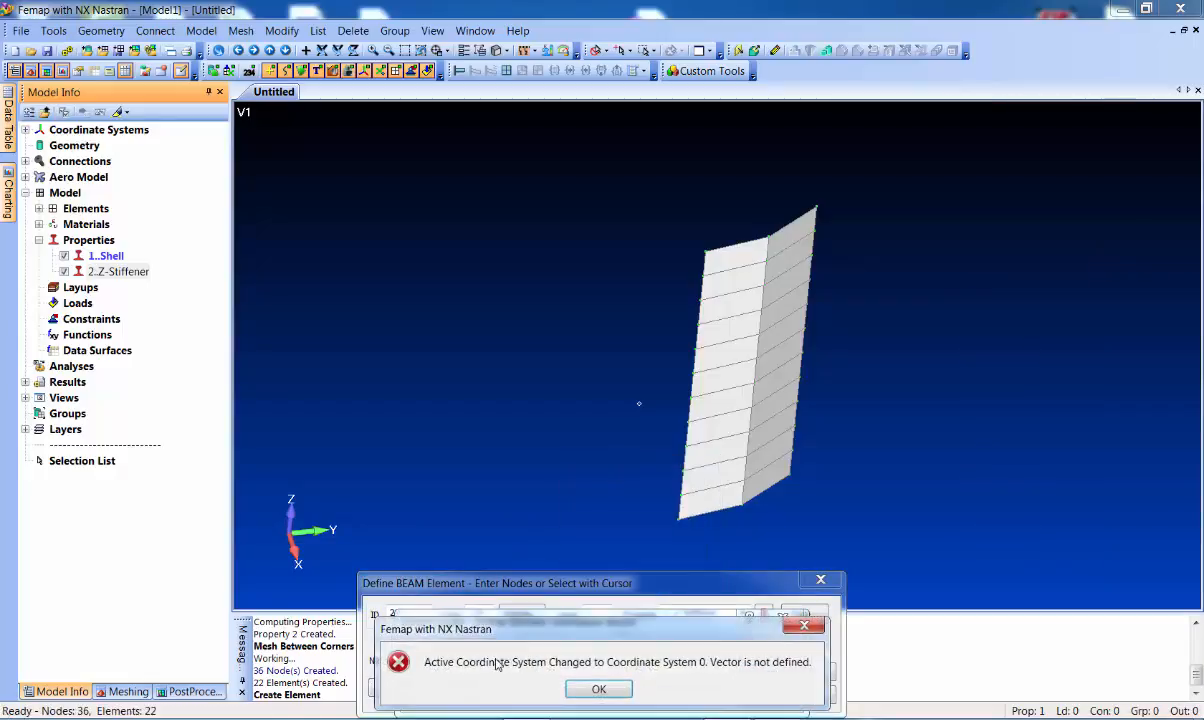
left_click(593, 692)
left_click(488, 648)
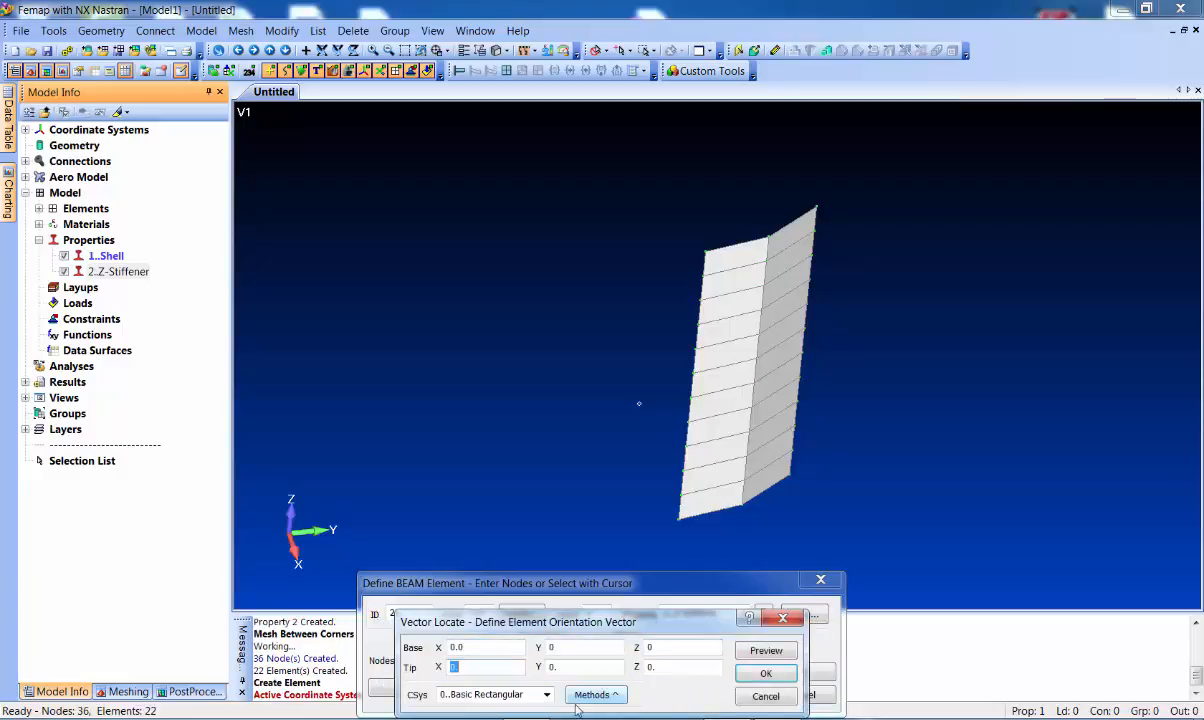
key("Tab")
key("Tab")
left_click(766, 650)
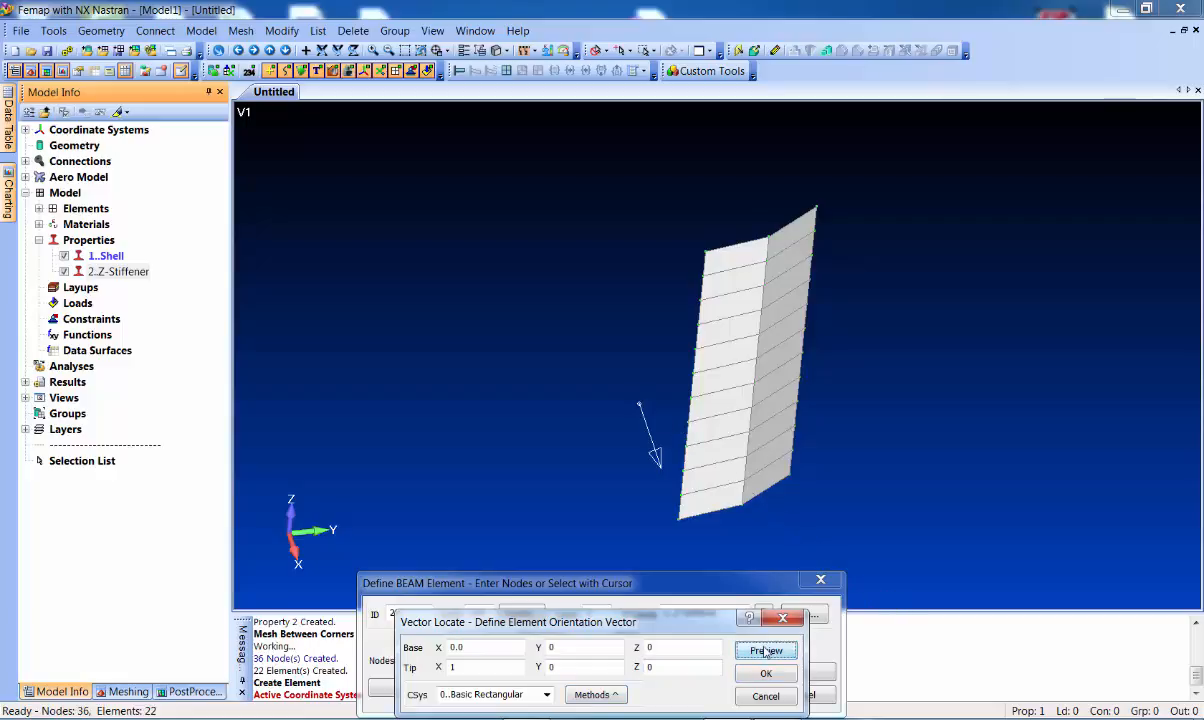
middle_click_drag(584, 463, 708, 568)
left_click(785, 652)
left_click(785, 677)
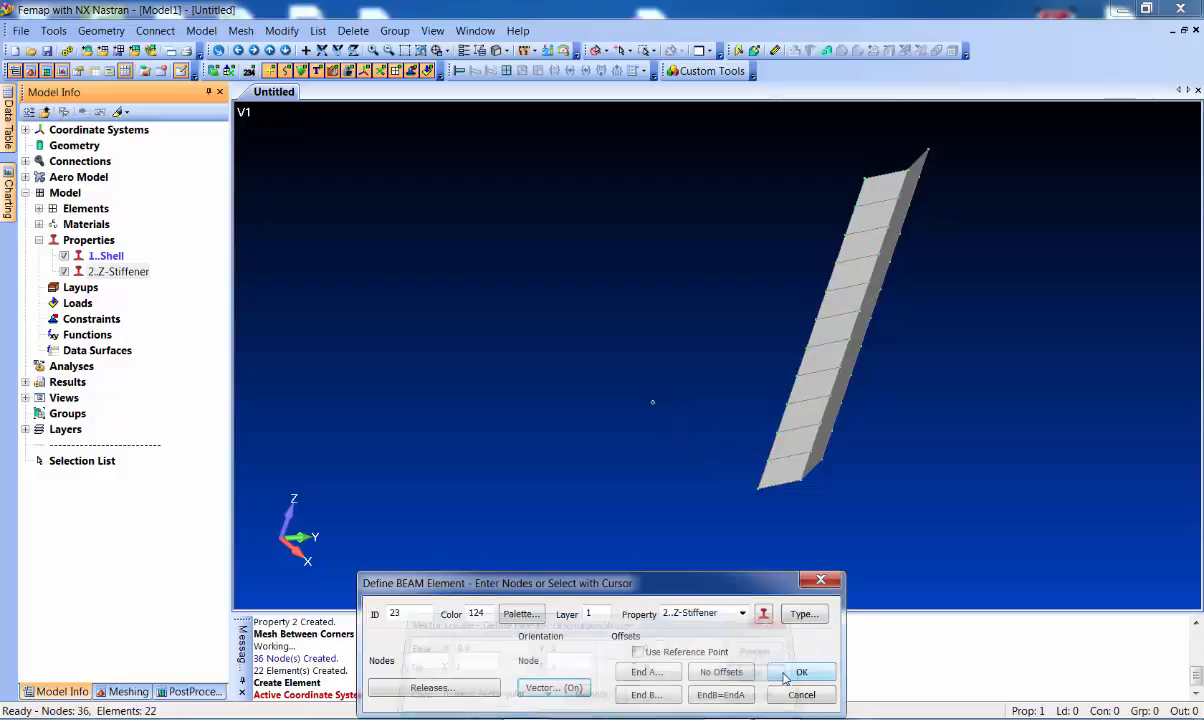
Create Z-Stiffener beam elements 23 through 28 between consecutive edge nodes, starting at node 1
left_click(700, 489)
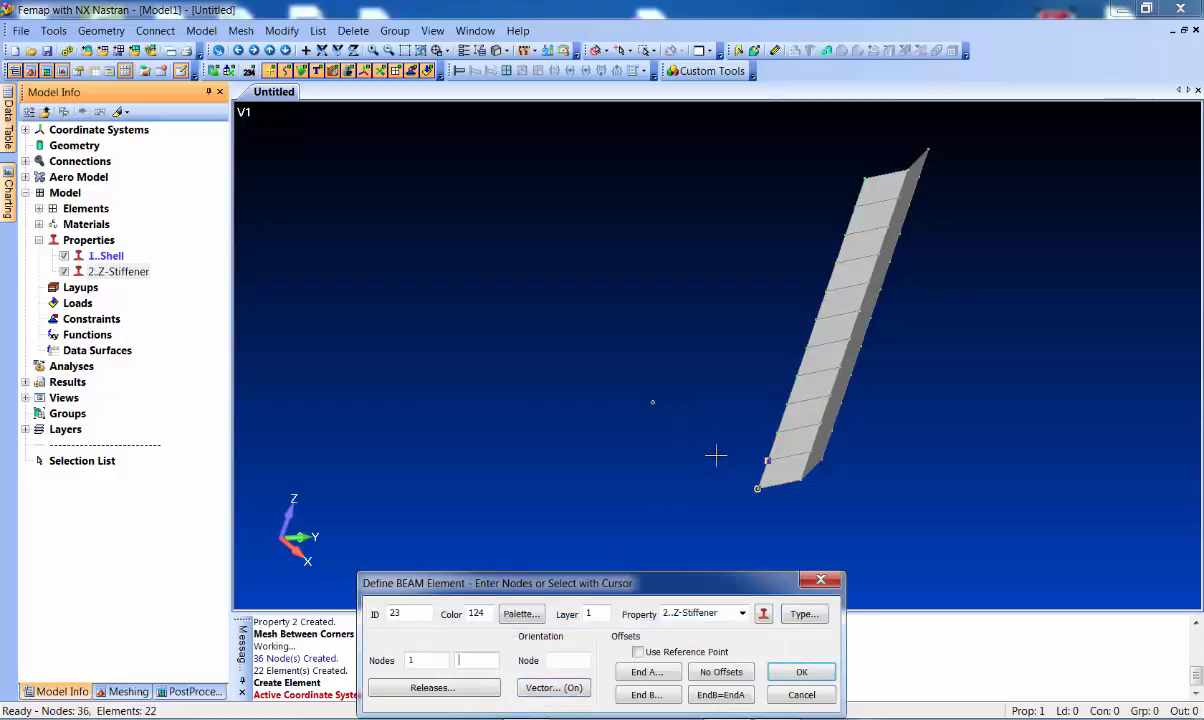
left_click(717, 454)
key("Return")
left_click(729, 448)
left_click(748, 428)
key("Return")
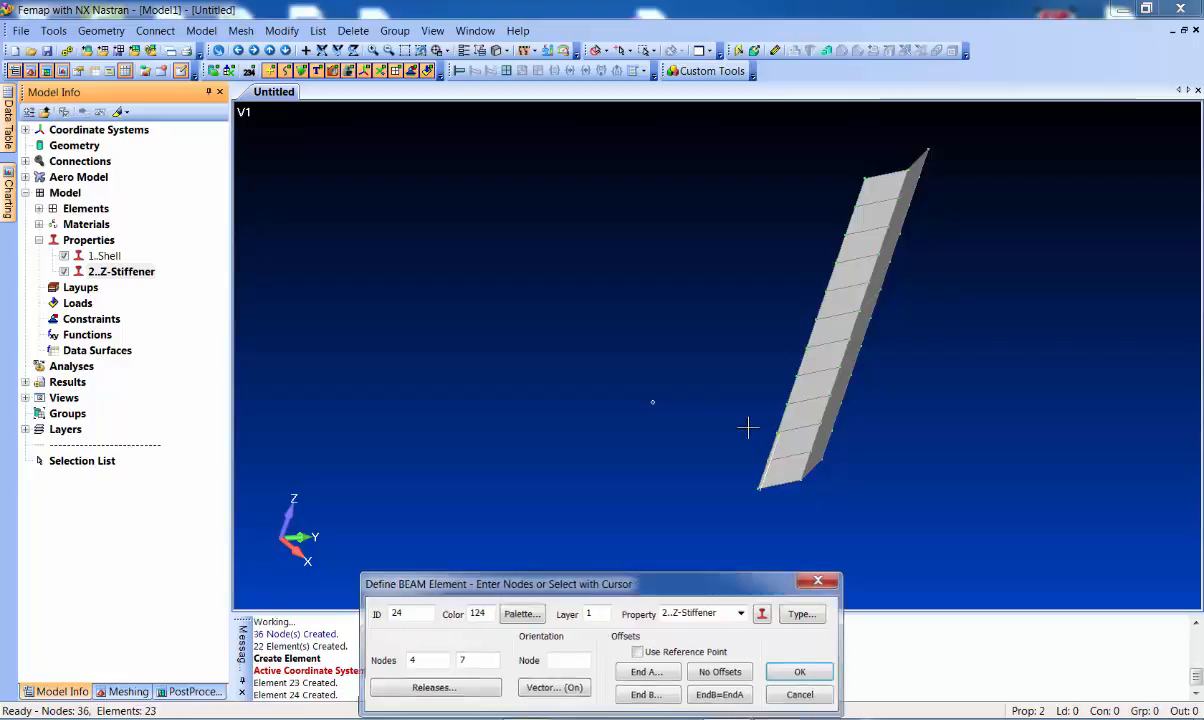
left_click(776, 432)
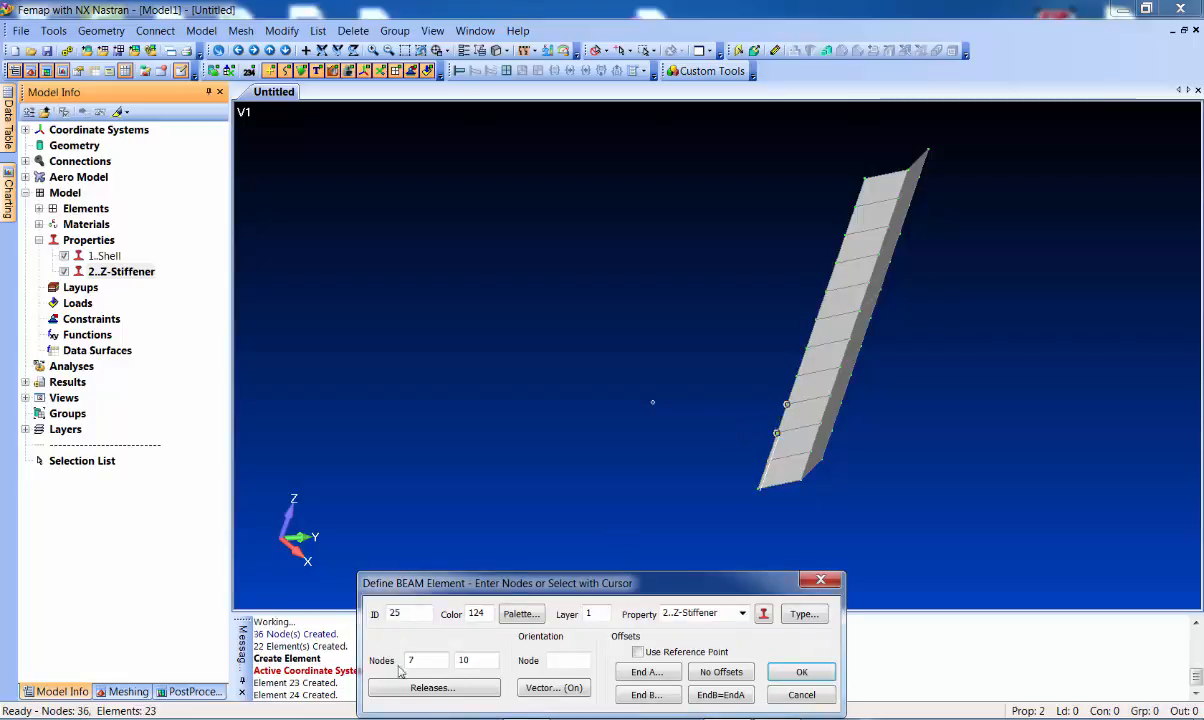
left_click(803, 674)
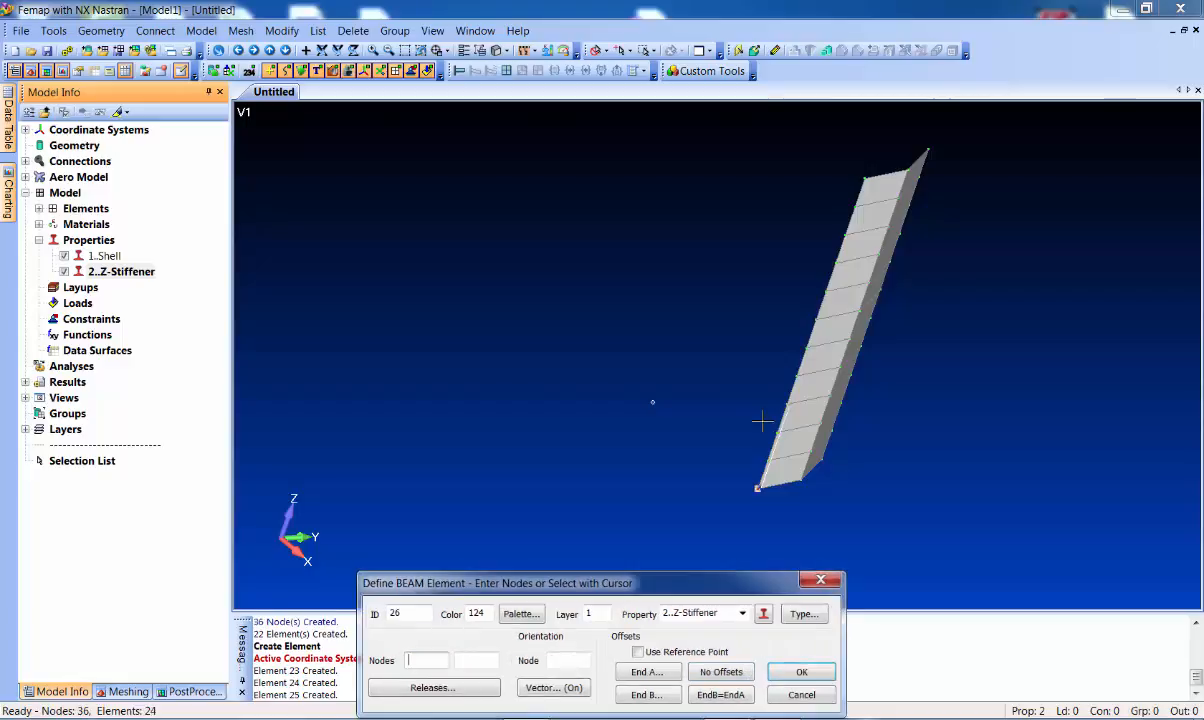
left_click(786, 404)
key("Return")
left_click(782, 369)
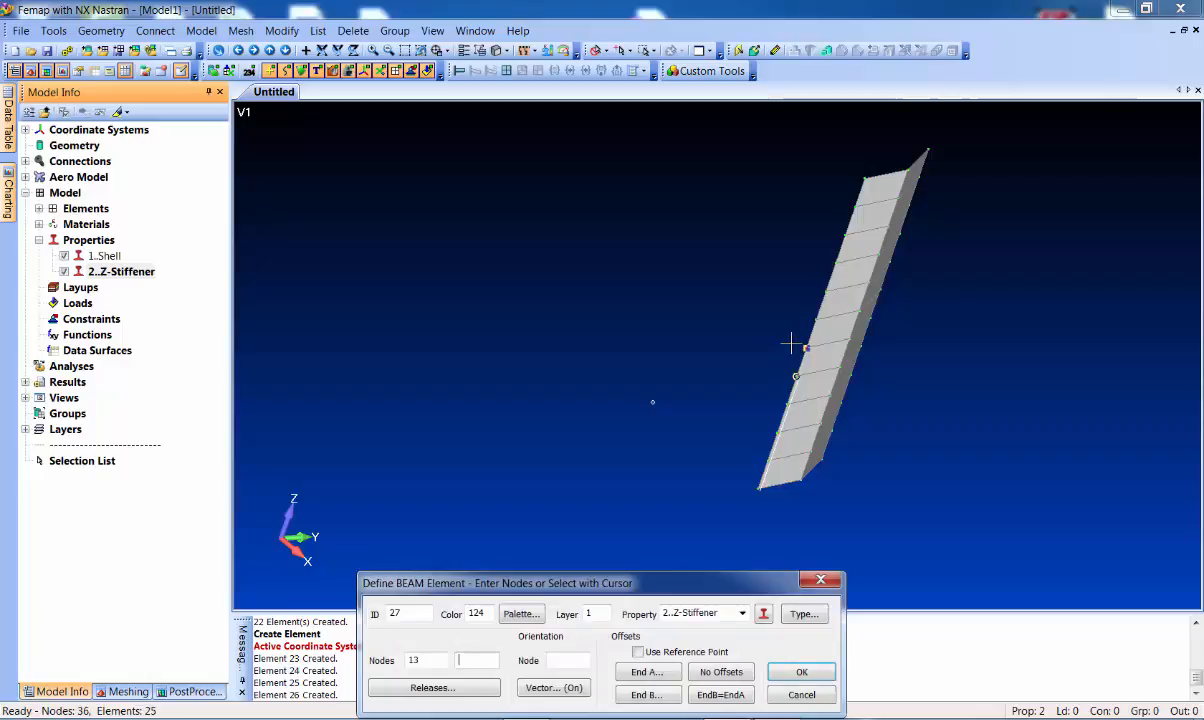
left_click(793, 346)
key("Return")
left_click(794, 346)
left_click(797, 322)
key("Return")
Create beam elements 29 through 33 up to the top edge node, bringing the model to 33 elements
left_click(808, 318)
left_click(815, 292)
key("Return")
left_click(827, 290)
left_click(830, 265)
key("Return")
left_click(832, 259)
left_click(840, 235)
key("Return")
left_click(841, 234)
left_click(847, 206)
key("Return")
left_click(847, 206)
left_click(864, 181)
key("Return")
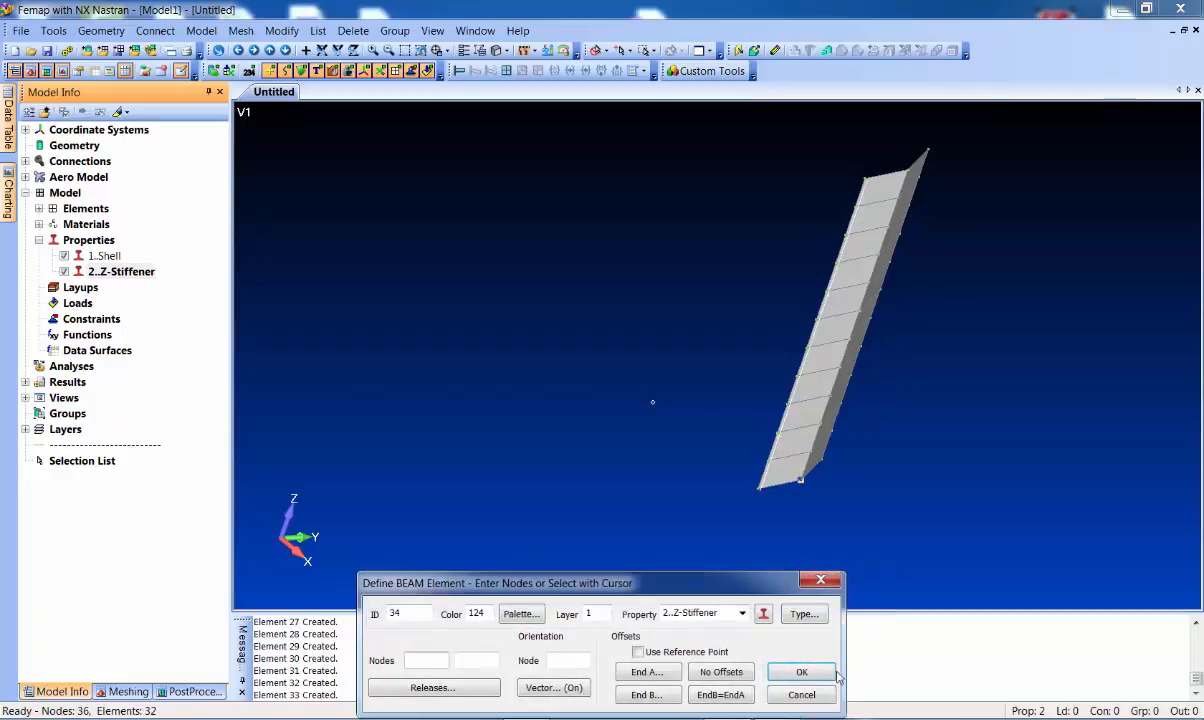
left_click(801, 694)
mouse_move(695, 370)
middle_mouse_down()
mouse_move(645, 376)
mouse_move(659, 391)
mouse_move(669, 369)
middle_mouse_up()
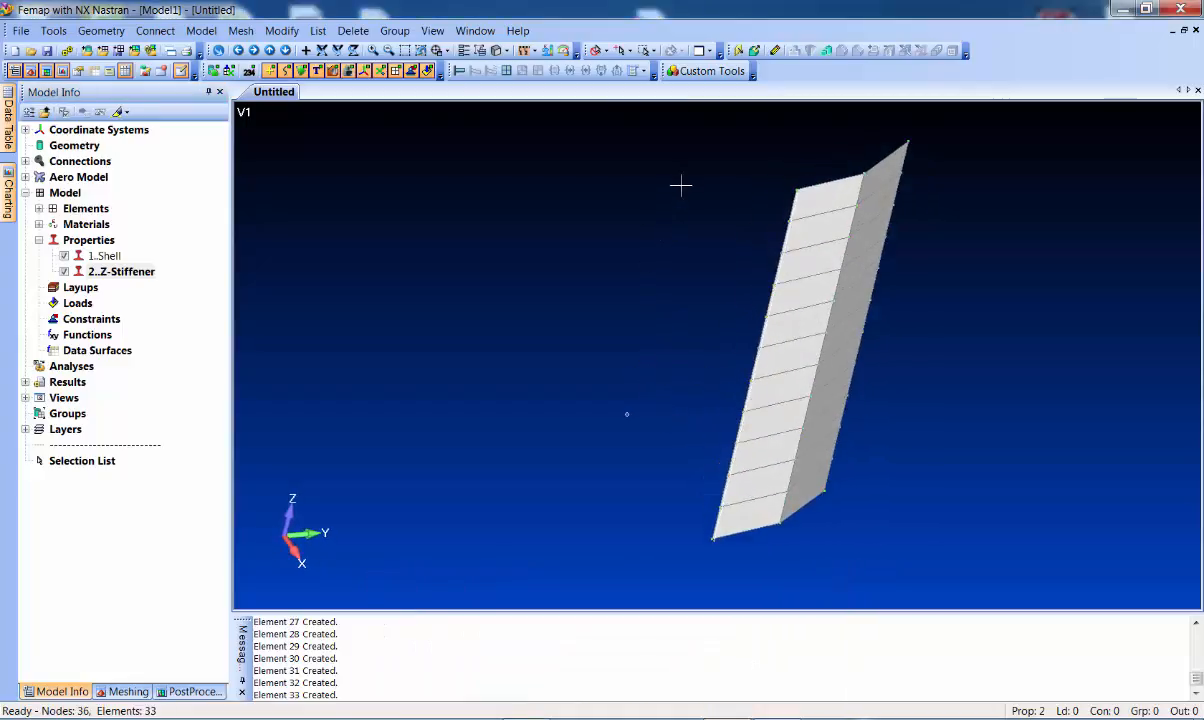
Switch the view style to Thickness/Cross Section and pan the panel left
left_click(500, 50)
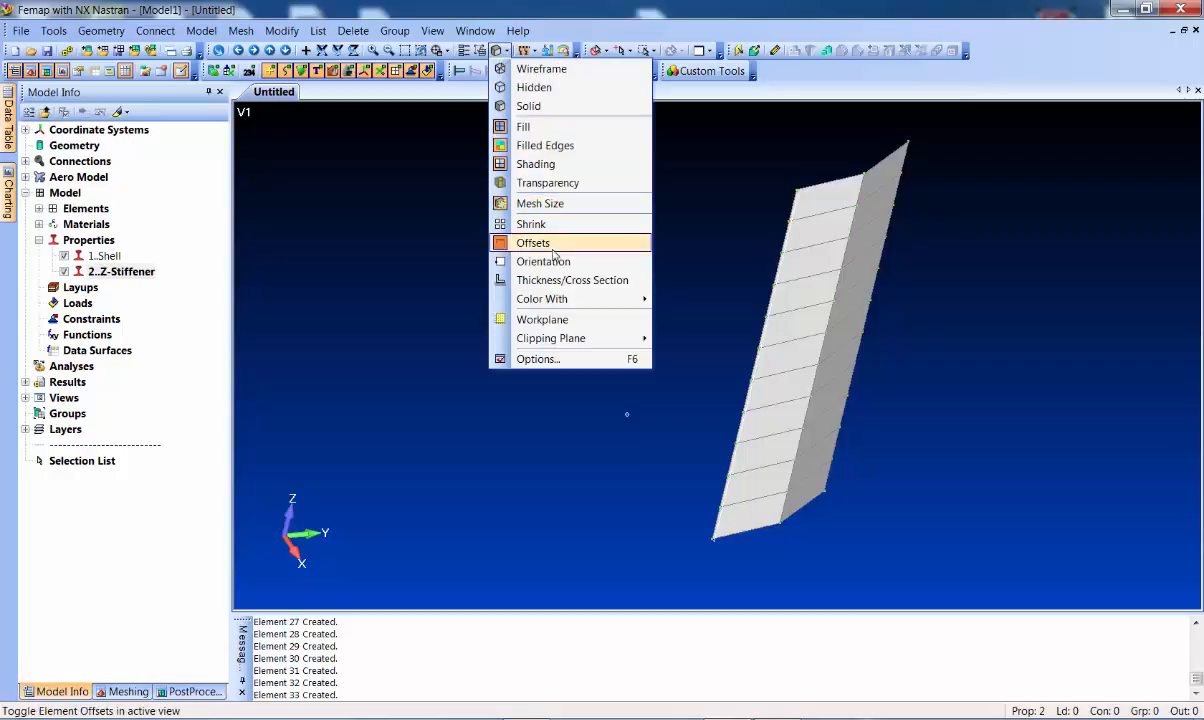
left_click(560, 280)
middle_click_drag(634, 215, 522, 218, "ctrl")
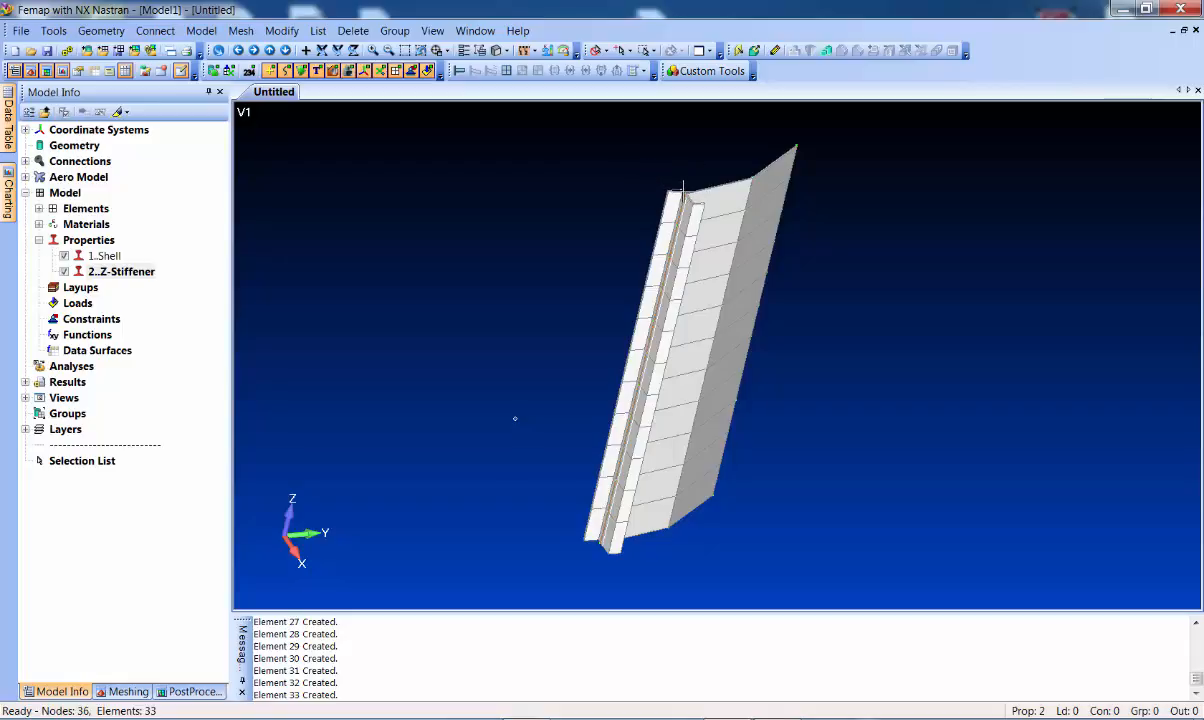
left_click(282, 30)
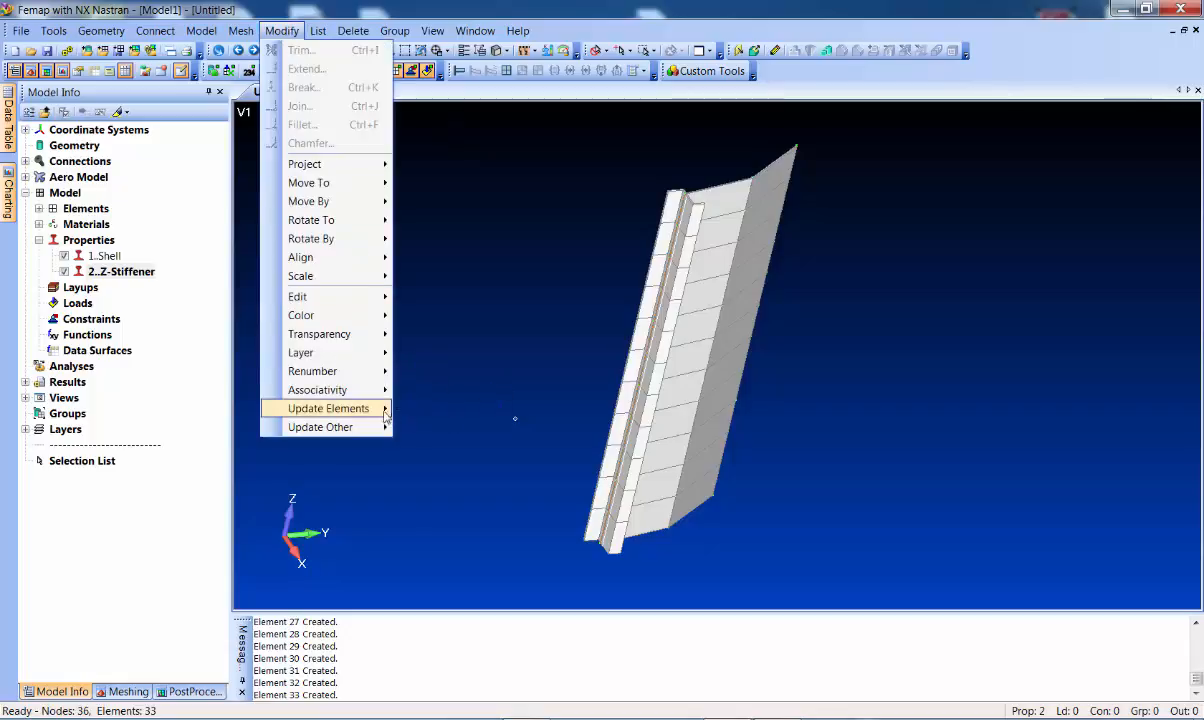
Move all line element offsets to the reference point and redraw the model
mouse_move(372, 408)
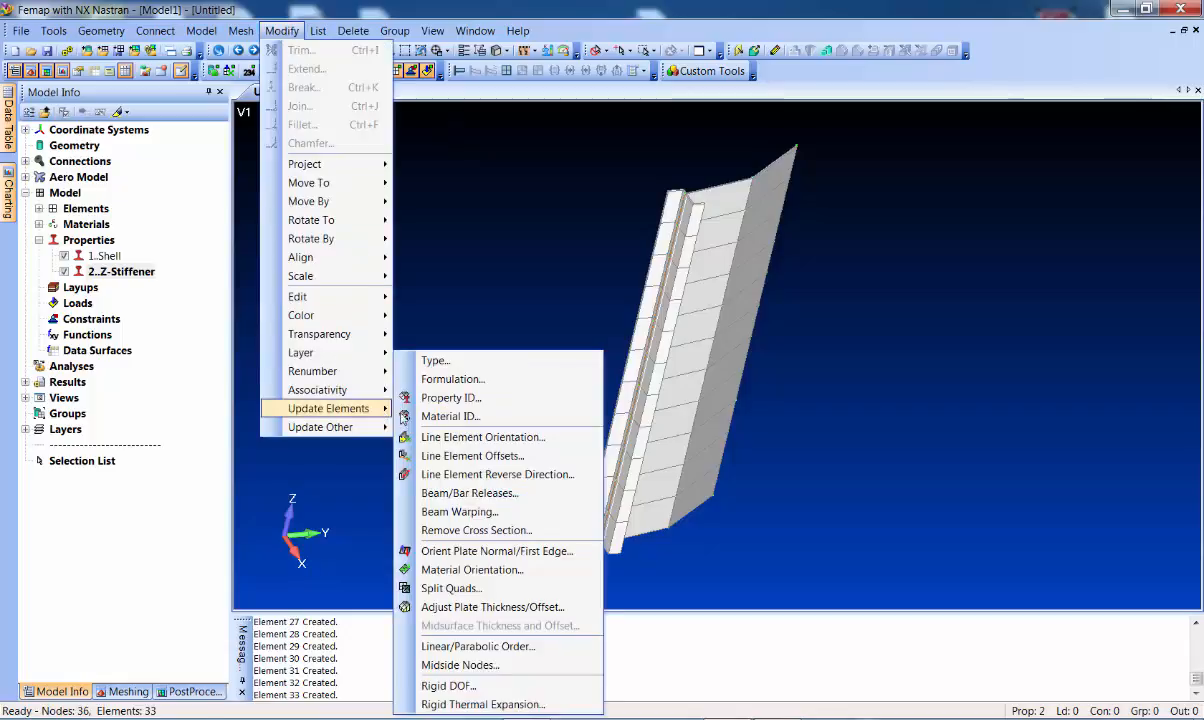
left_click(488, 457)
left_click(687, 650)
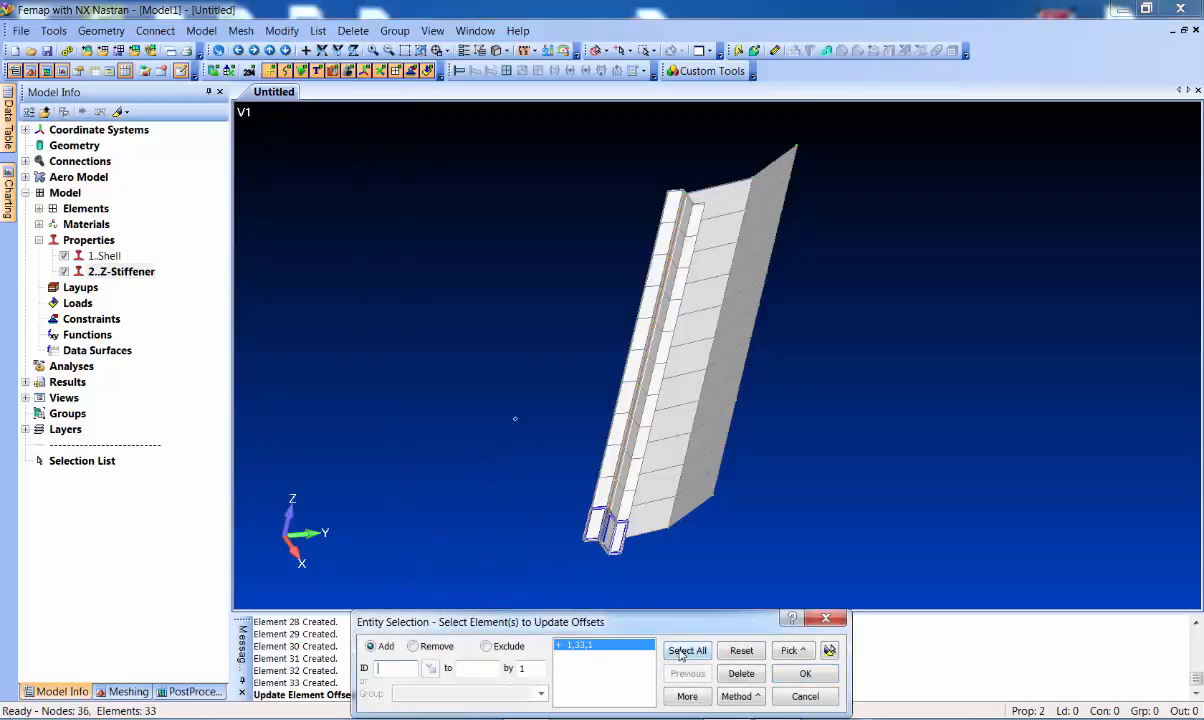
left_click(806, 674)
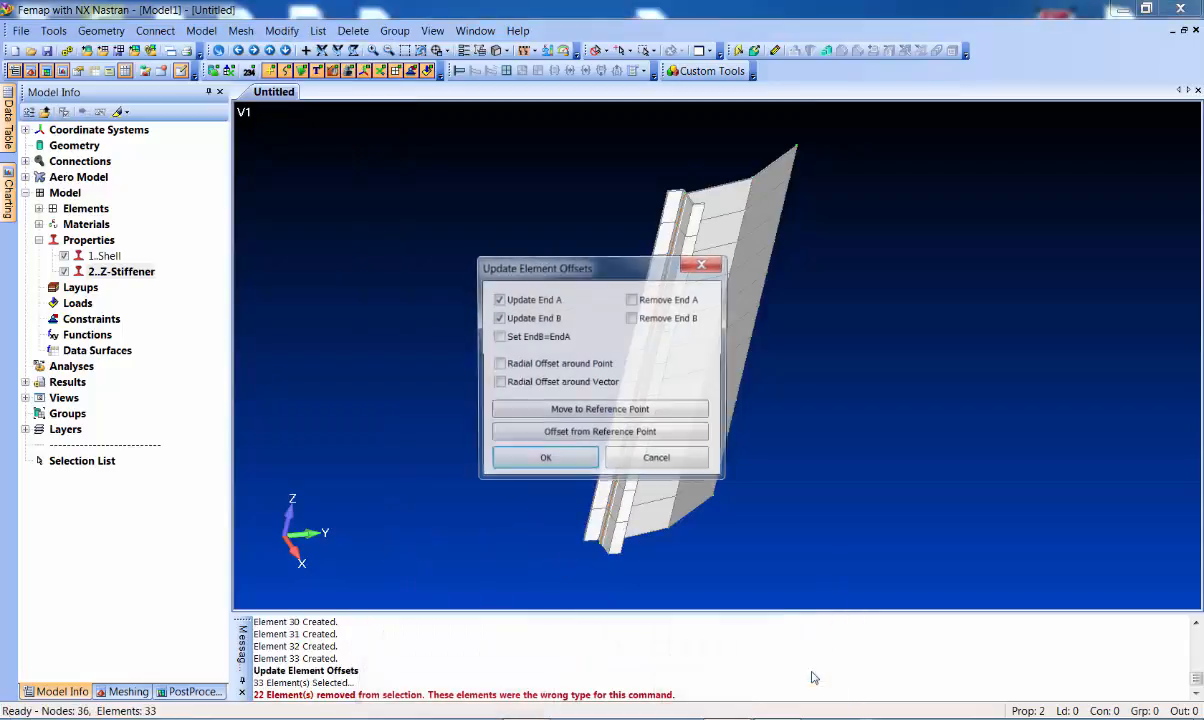
left_click(575, 412)
key("ctrl+g")
Orbit and zoom to inspect the single Z-stiffener sitting on the plate
middle_click_drag(667, 195, 682, 231)
scroll(682, 231, "up", 5)
middle_click_drag(633, 165, 693, 422, "ctrl")
scroll(648, 264, "up", 4)
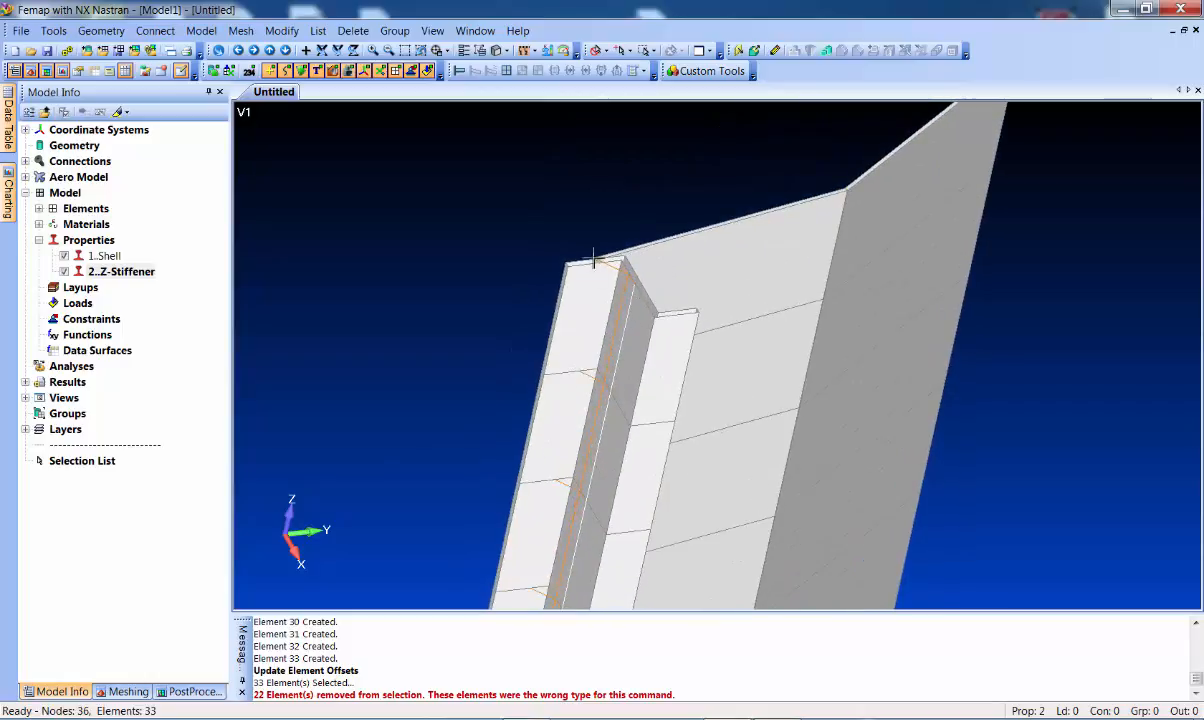
scroll(639, 319, "down", 2)
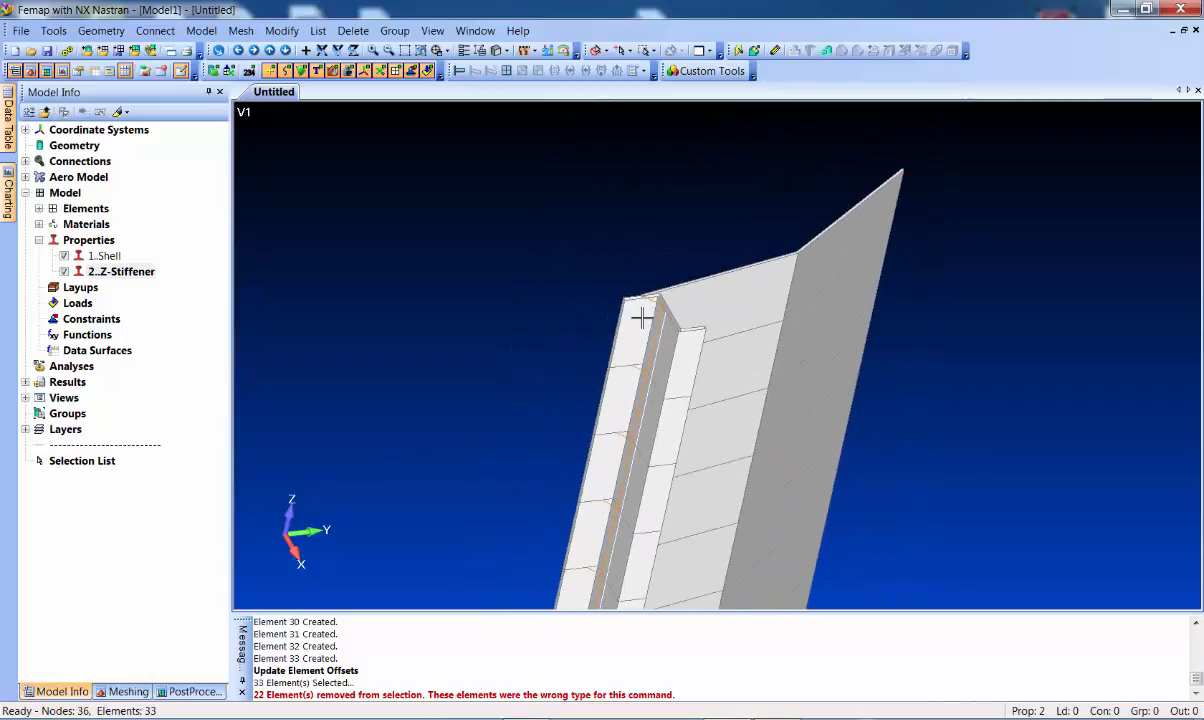
scroll(815, 410, "down", 3)
mouse_move(812, 403)
middle_mouse_down()
mouse_move(769, 384)
mouse_move(681, 246)
middle_mouse_up()
scroll(692, 438, "up", 2)
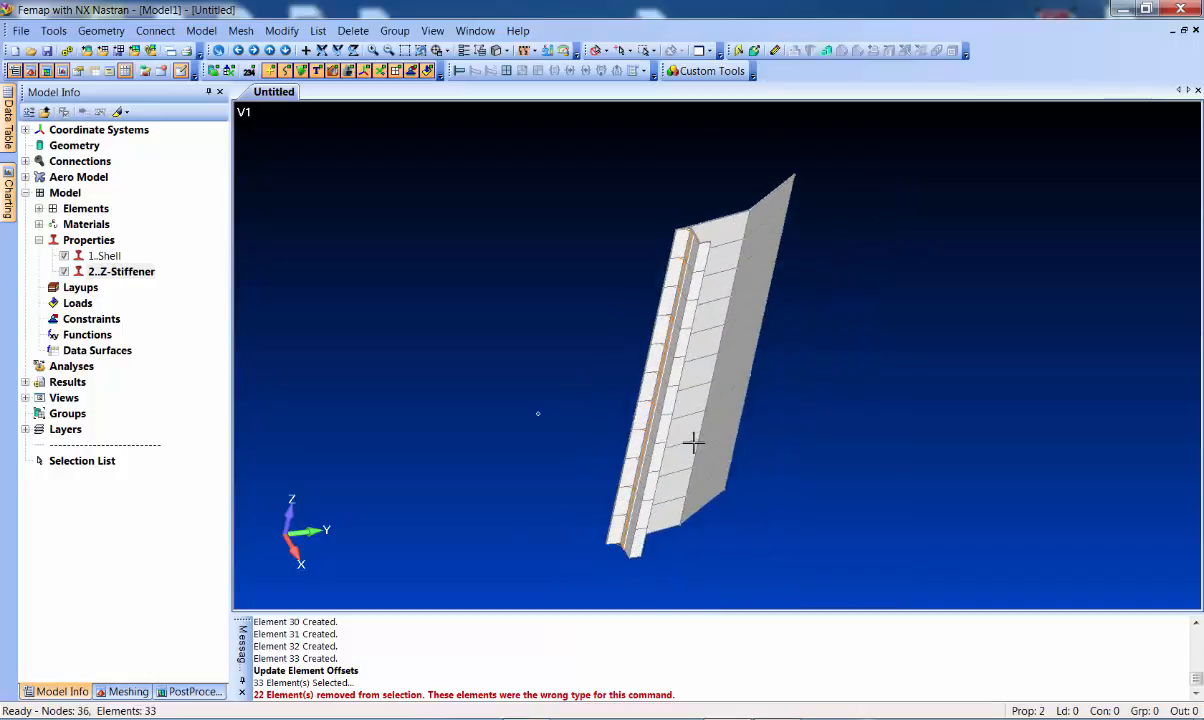
middle_click_drag(609, 343, 530, 124)
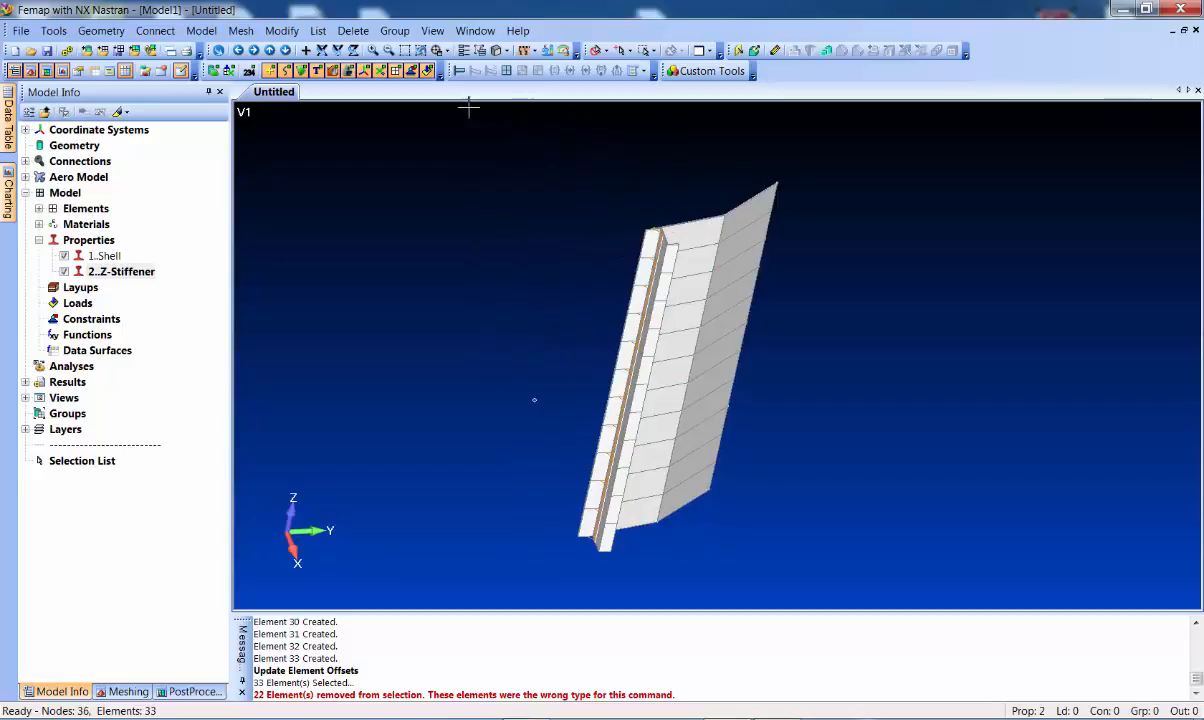
Edge-split the top panel edges starting from nodes 34 and 35
left_click(241, 32)
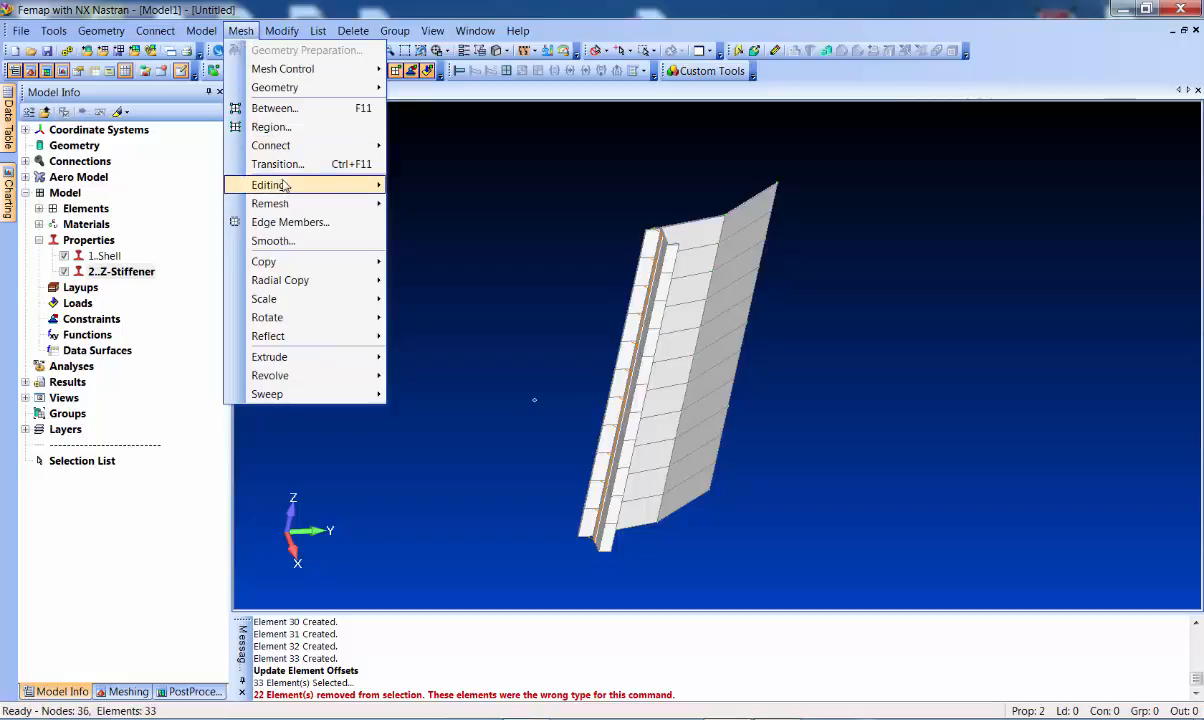
mouse_move(271, 185)
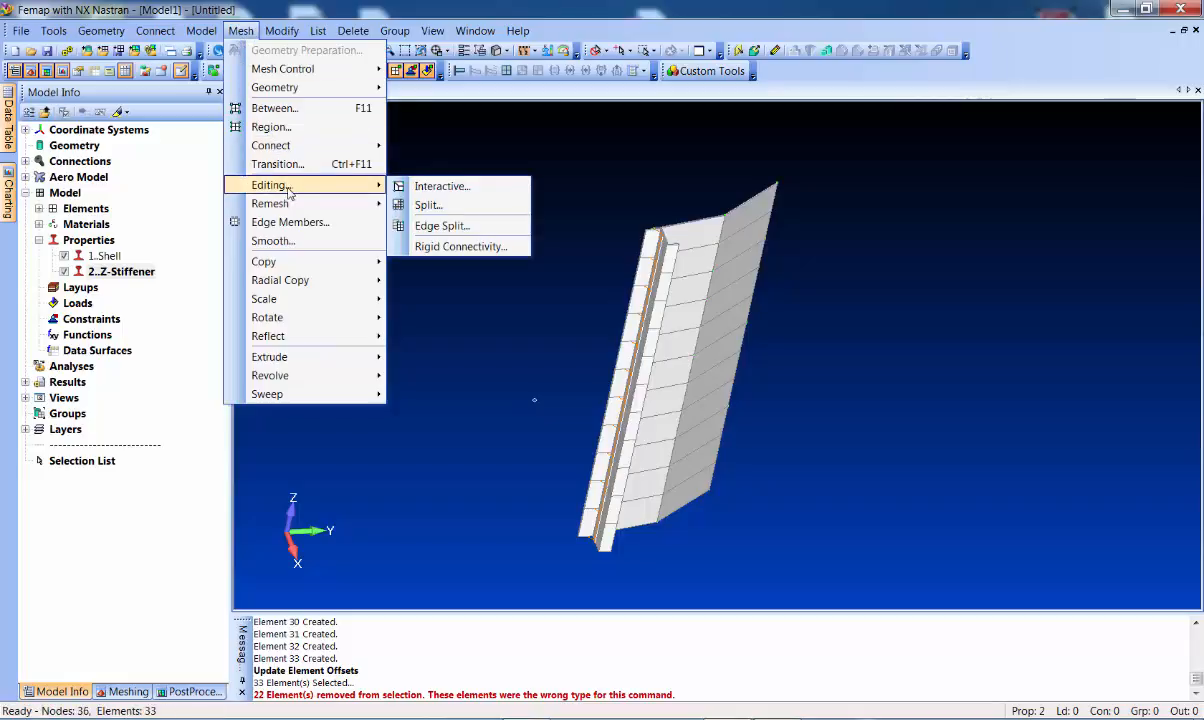
left_click(446, 229)
left_click(639, 187)
double_click(705, 184)
left_click(706, 184)
left_click(755, 183)
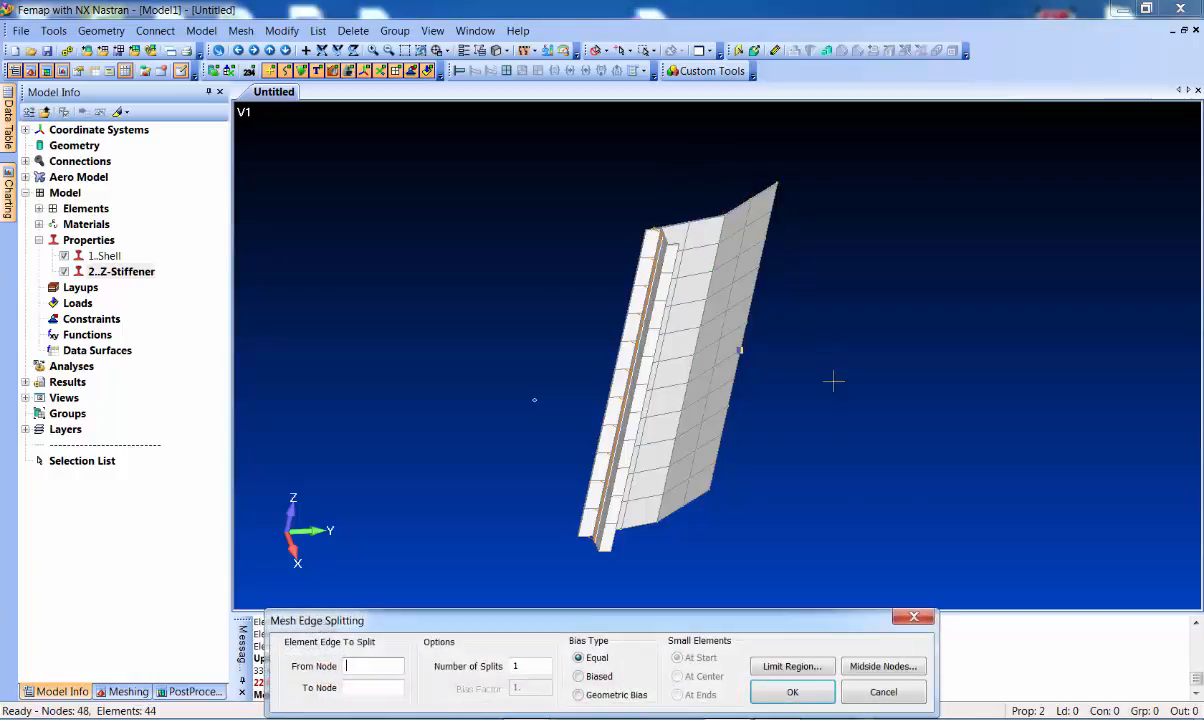
Split the edge from node 18 to node 15, then undo the last split
scroll(825, 339, "up", 4)
middle_click_drag(779, 303, 720, 339)
left_click(704, 320)
left_click(691, 366)
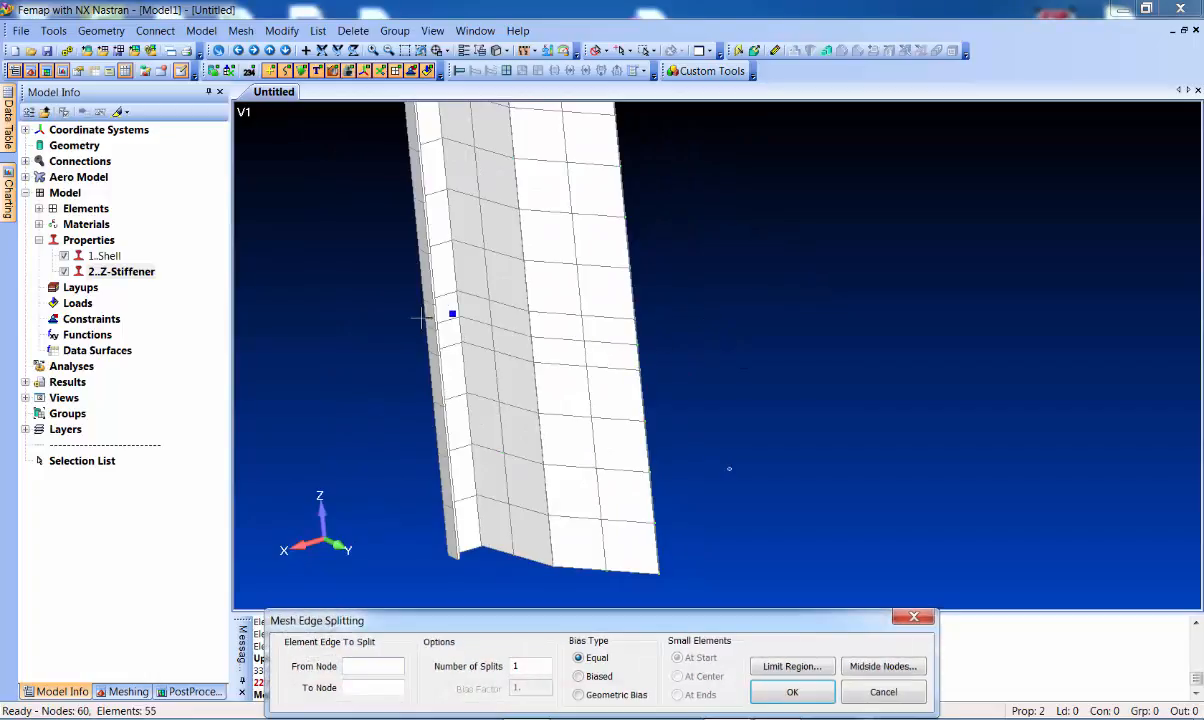
left_click(870, 688)
key("ctrl+z")
middle_click_drag(771, 384, 669, 255)
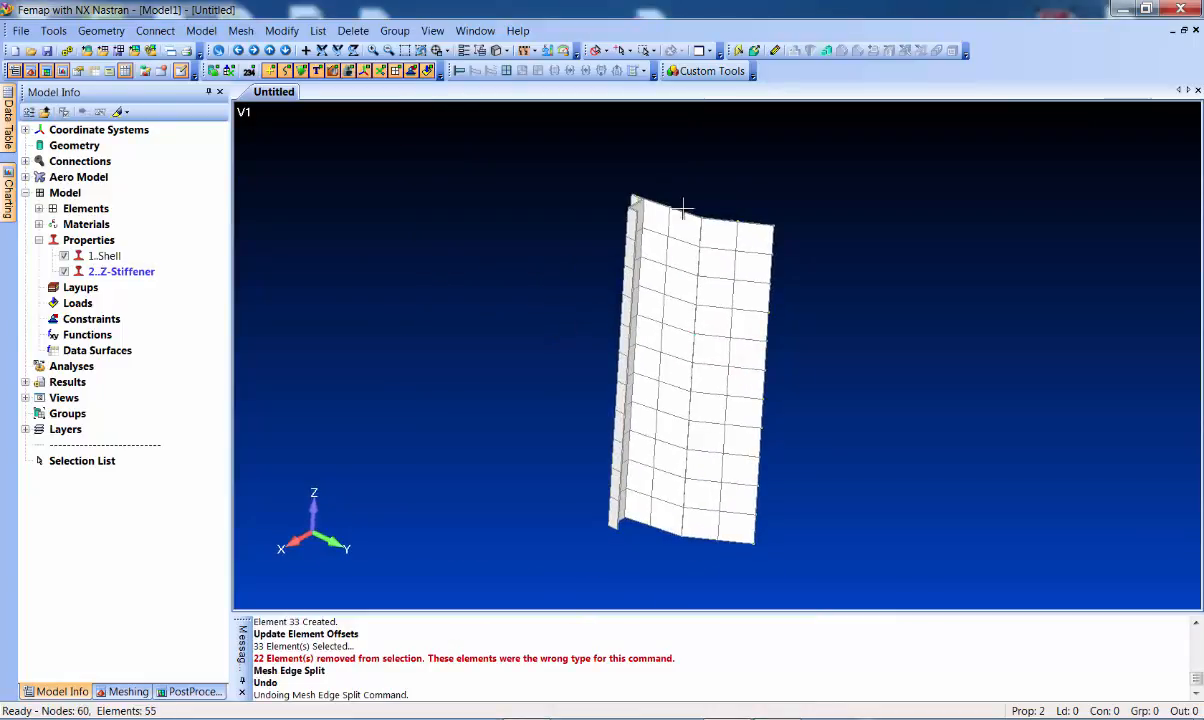
Move all 60 nodes to R=12 in Basic Cylindrical, updating only the radial coordinate
left_click(278, 31)
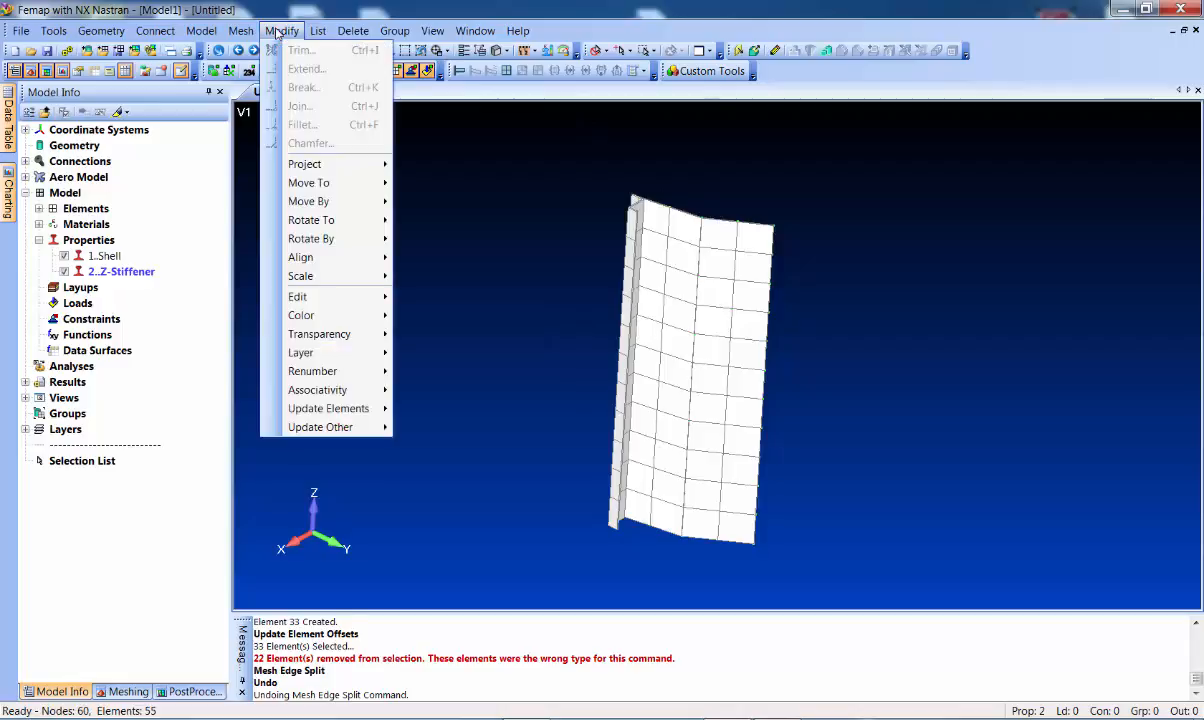
mouse_move(318, 183)
left_click(438, 212)
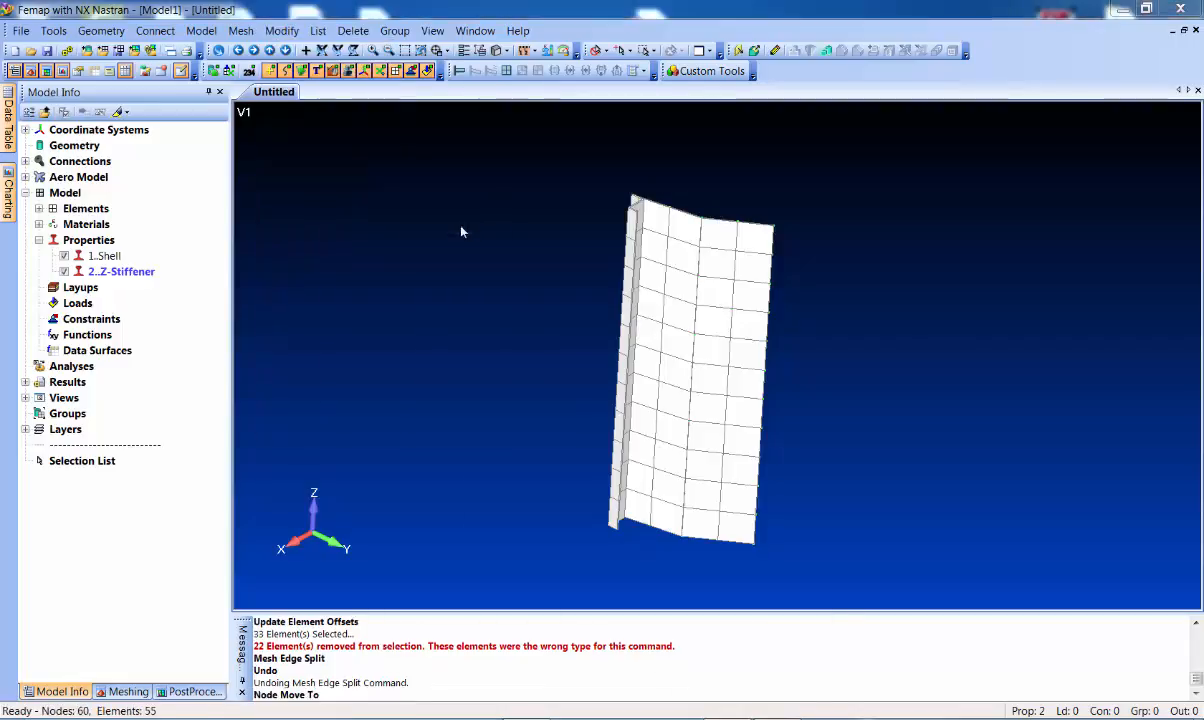
left_click(686, 650)
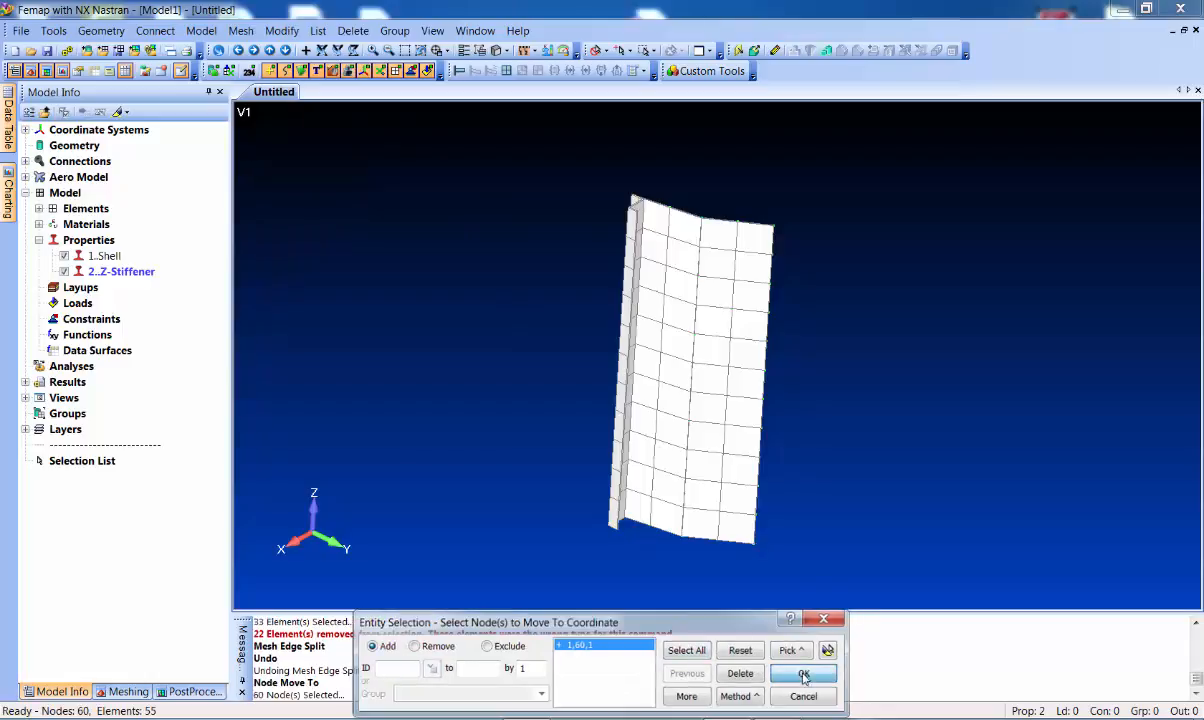
left_click(804, 676)
left_click(590, 693)
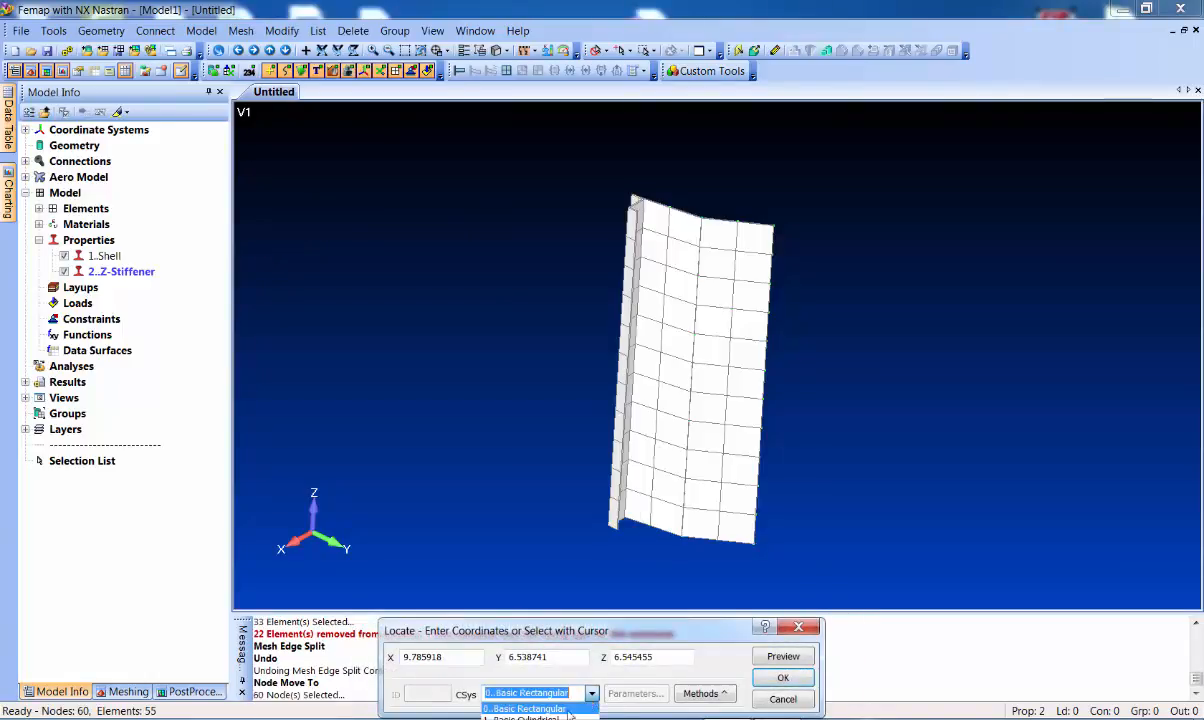
left_click(504, 680)
double_click(451, 659)
type("12")
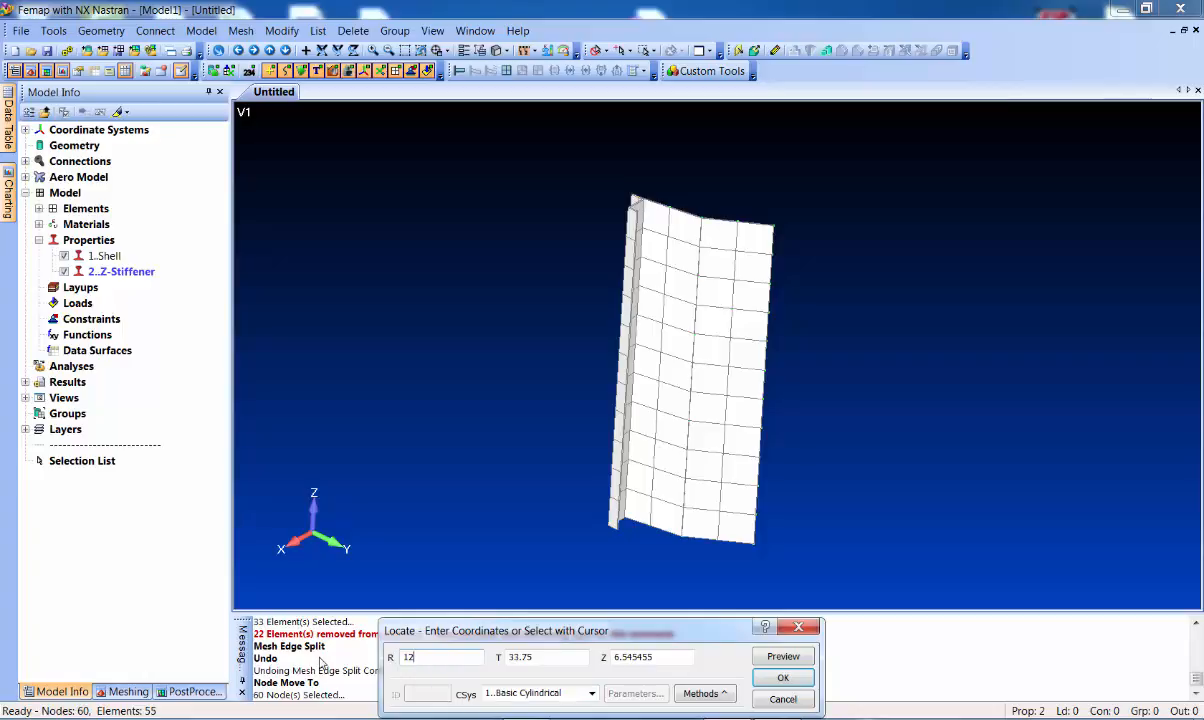
key("Return")
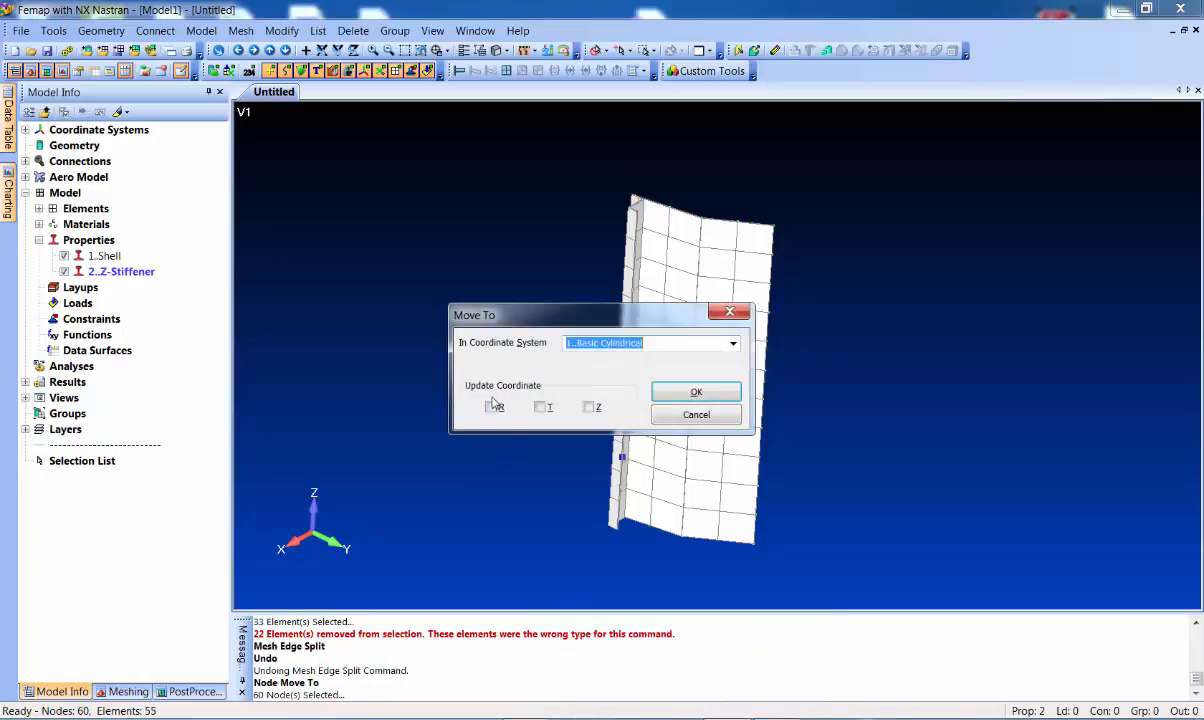
left_click(490, 406)
left_click(696, 392)
left_click_drag(474, 287, 495, 268)
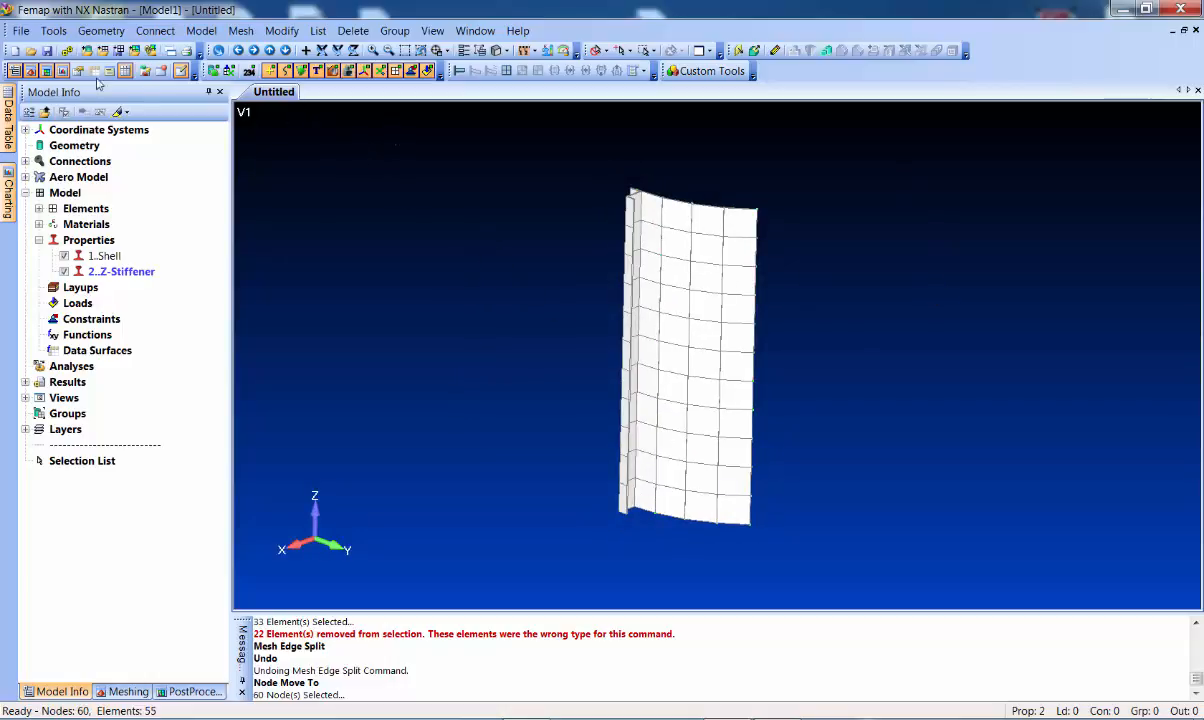
Select every panel element for a rotate-copy with 7 repetitions
left_click(241, 30)
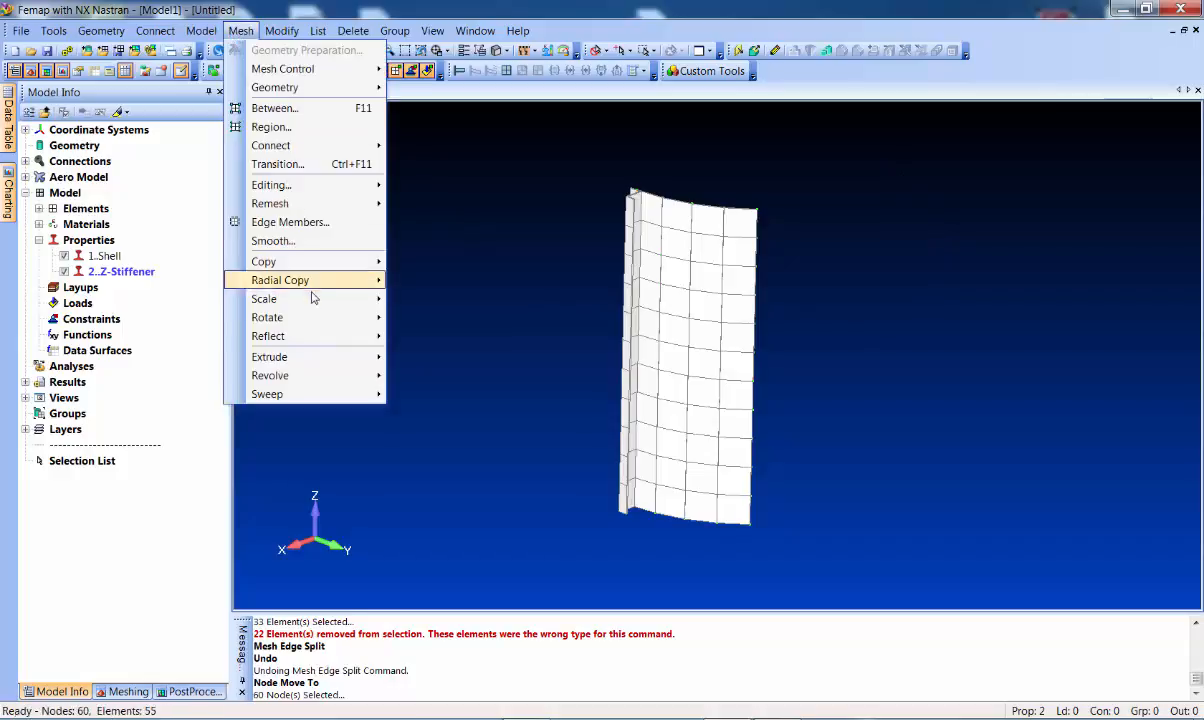
mouse_move(317, 317)
left_click(425, 336)
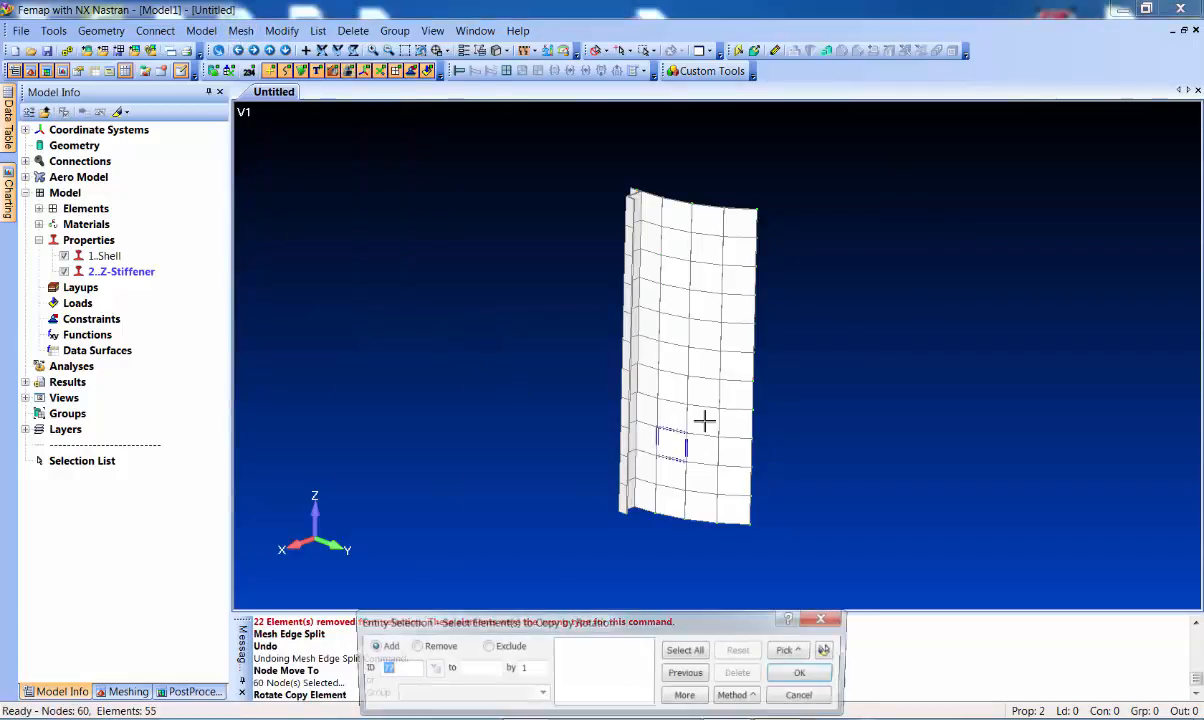
left_click_drag(532, 133, 791, 563)
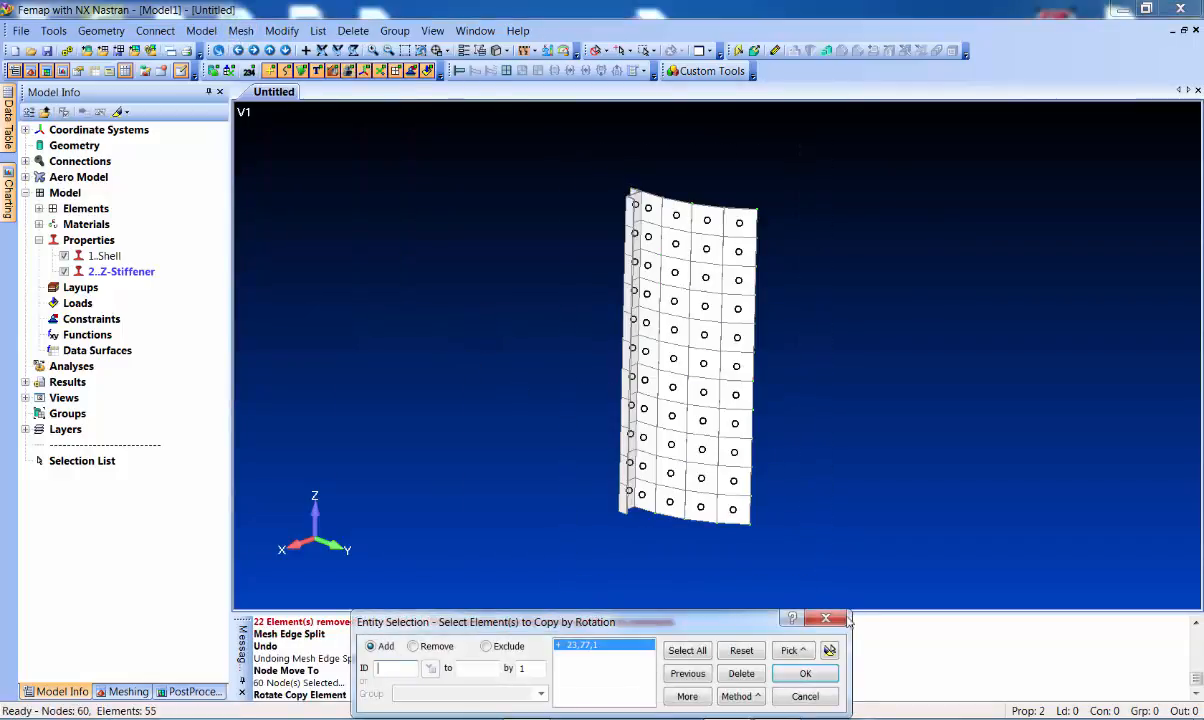
left_click(829, 673)
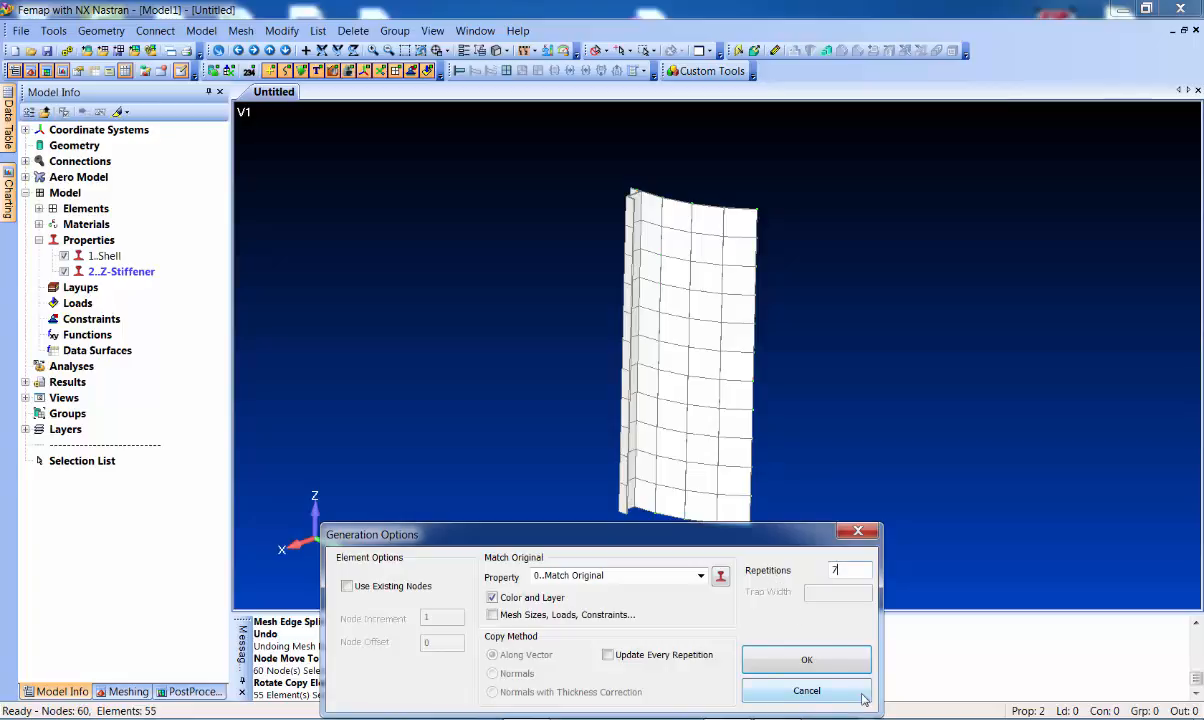
left_click(840, 661)
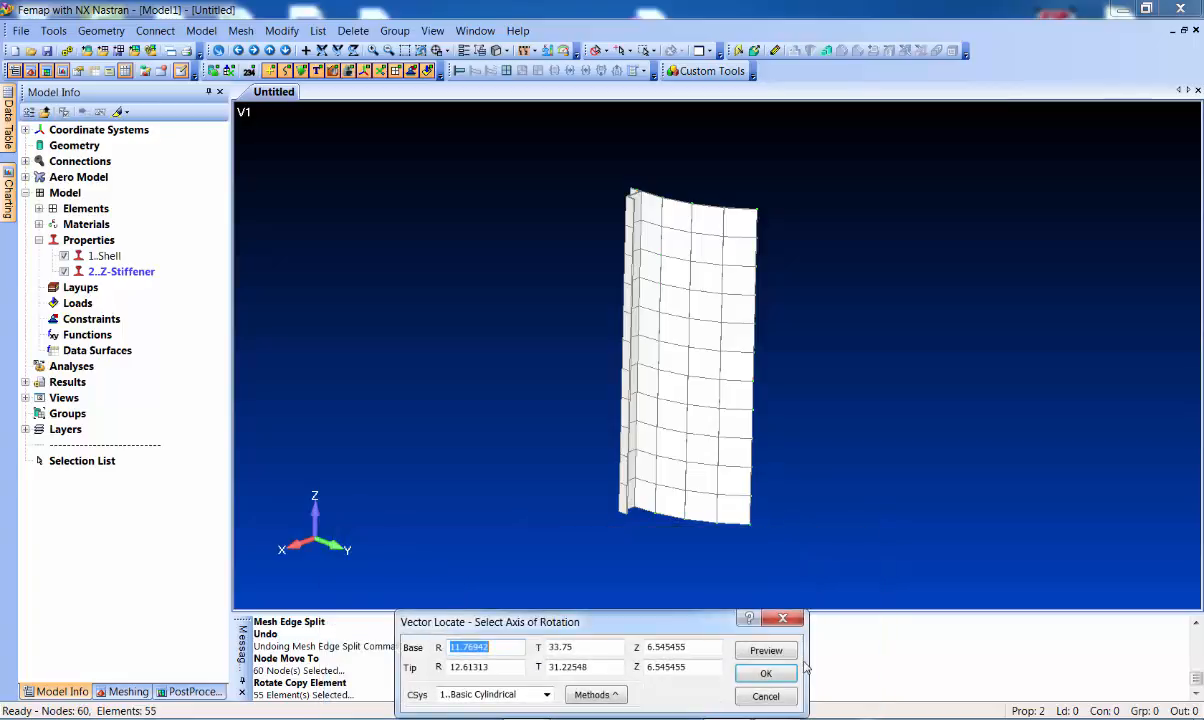
Rotate the copies 45° about the Z axis, base 0,0,0 to tip 0,0,1 in Basic Rectangular
left_click(577, 693)
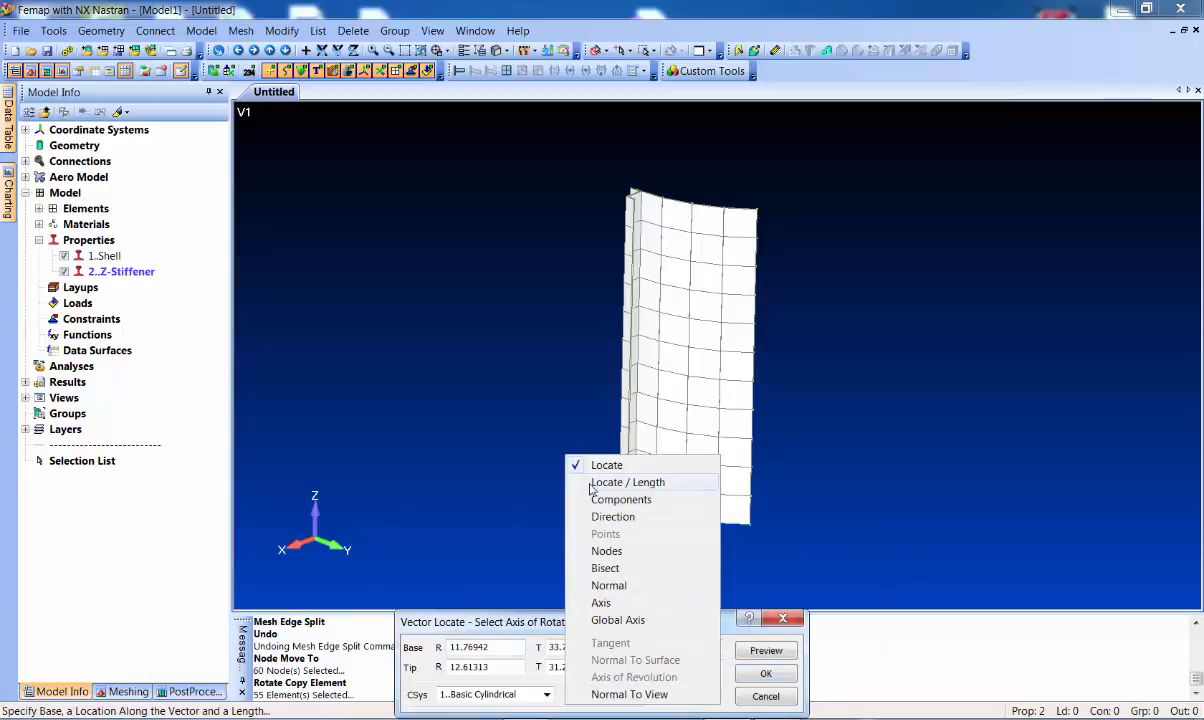
left_click(516, 624)
left_click(540, 693)
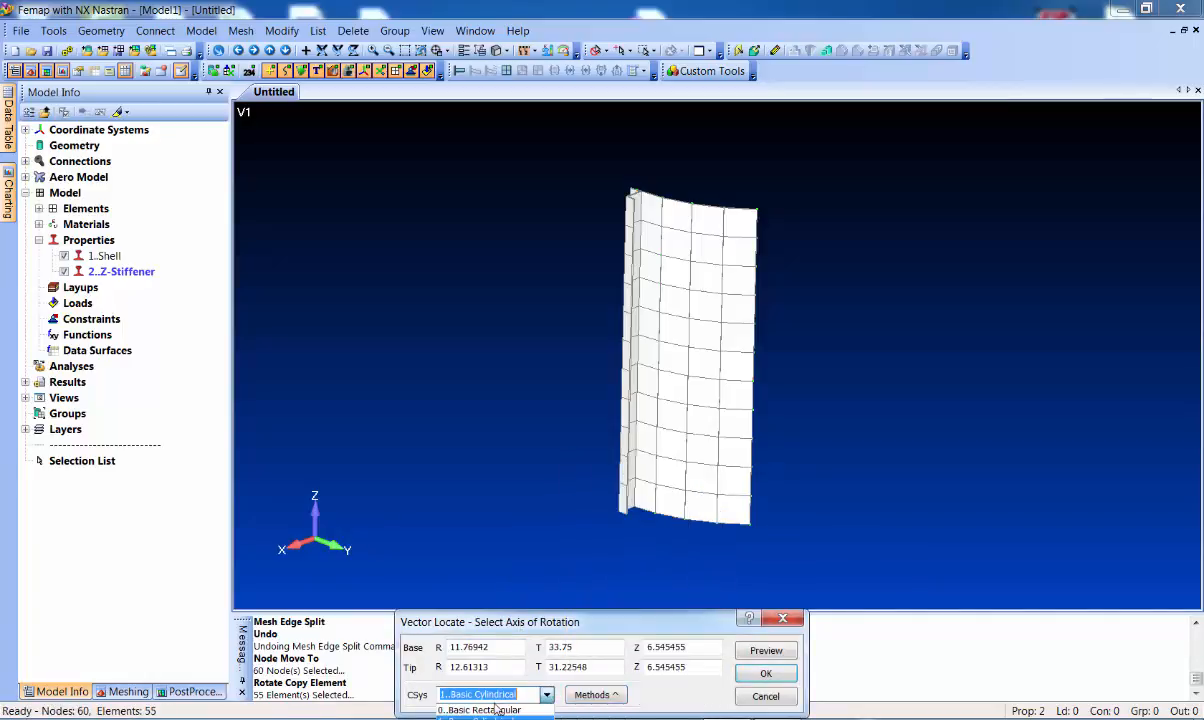
left_click(496, 710)
left_click(510, 649)
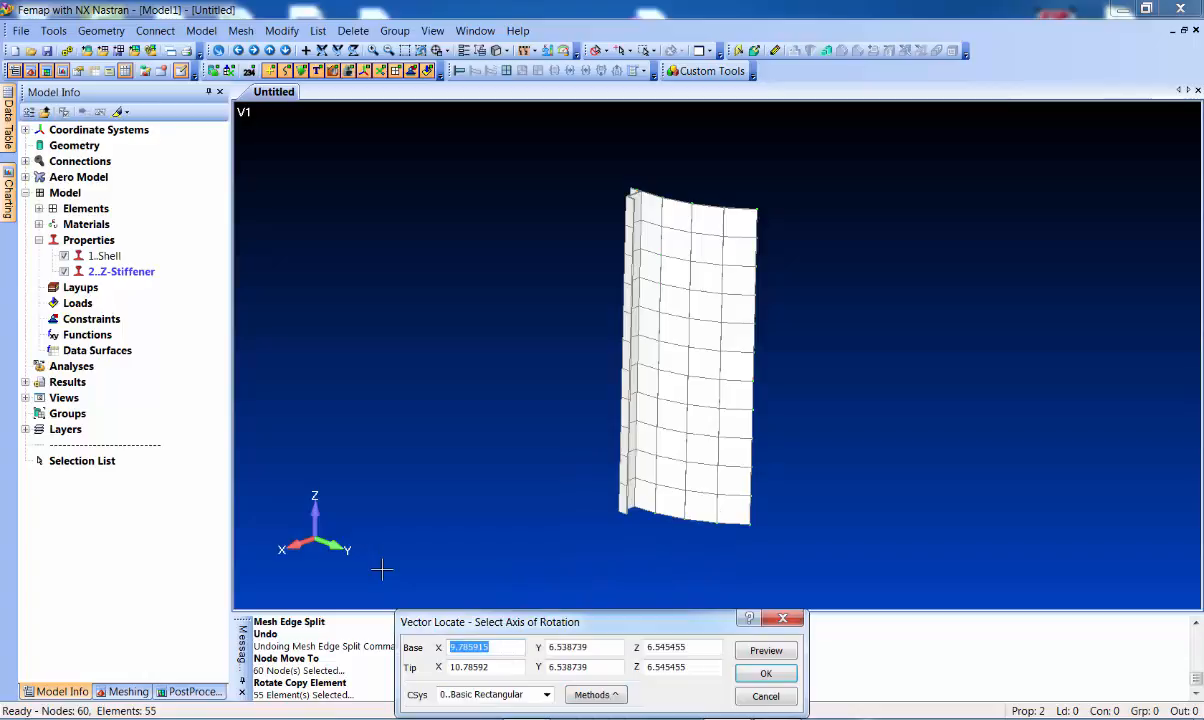
type("0\t0\t0\t0\t0\t1")
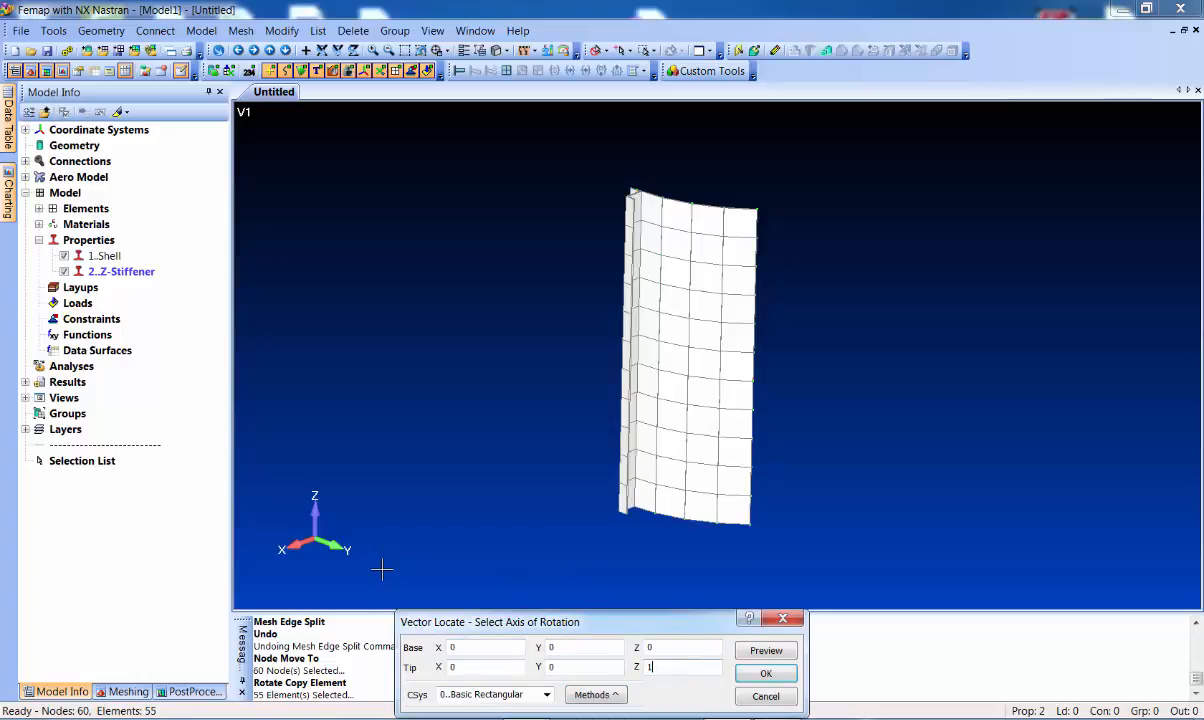
key("Return")
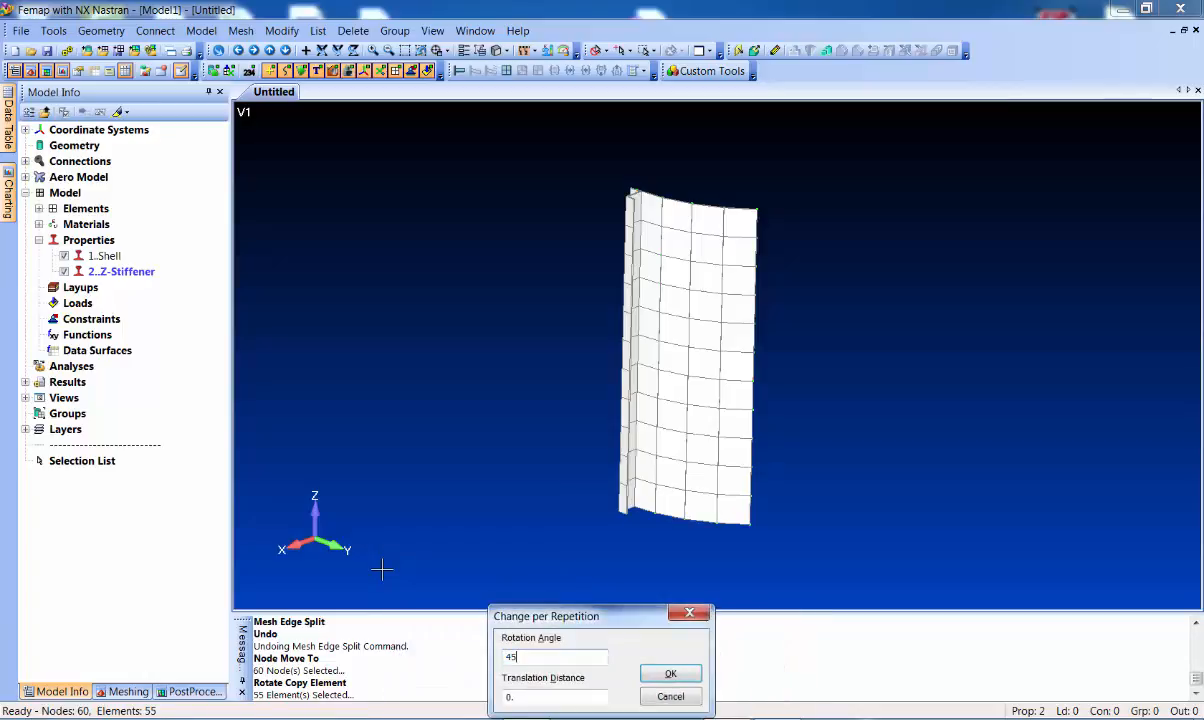
key("Return")
middle_click_drag(836, 266, 703, 320)
scroll(710, 318, "up", 4)
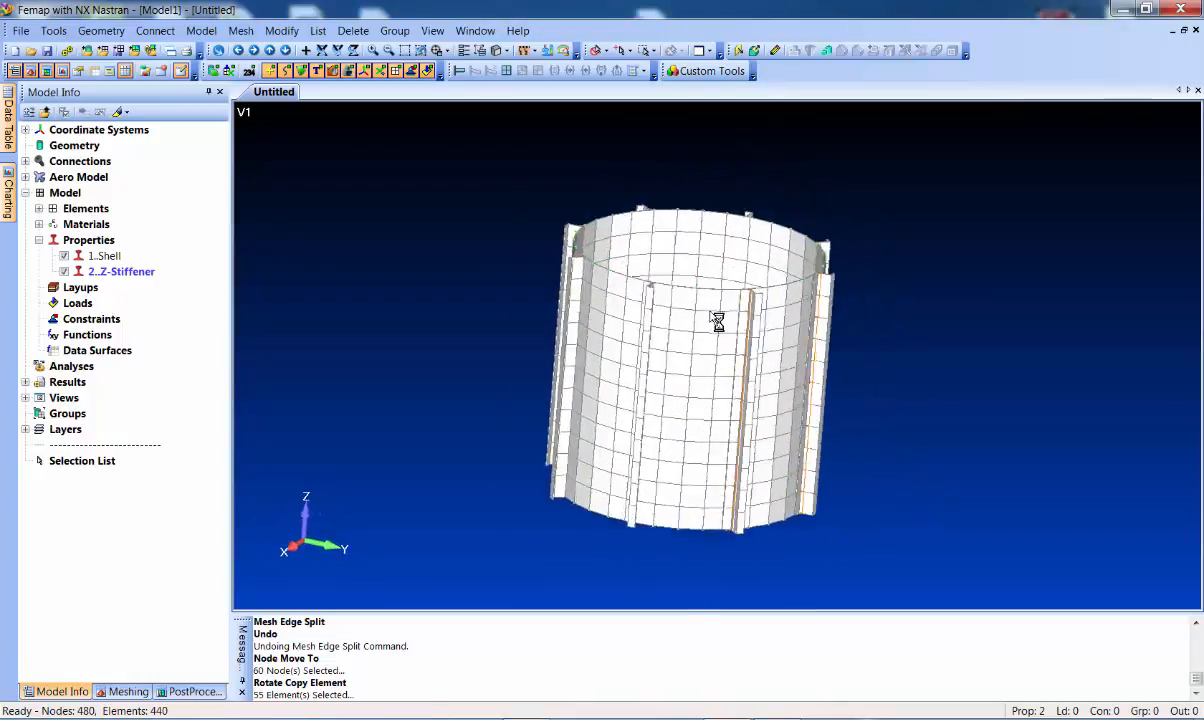
middle_click_drag(612, 431, 652, 410)
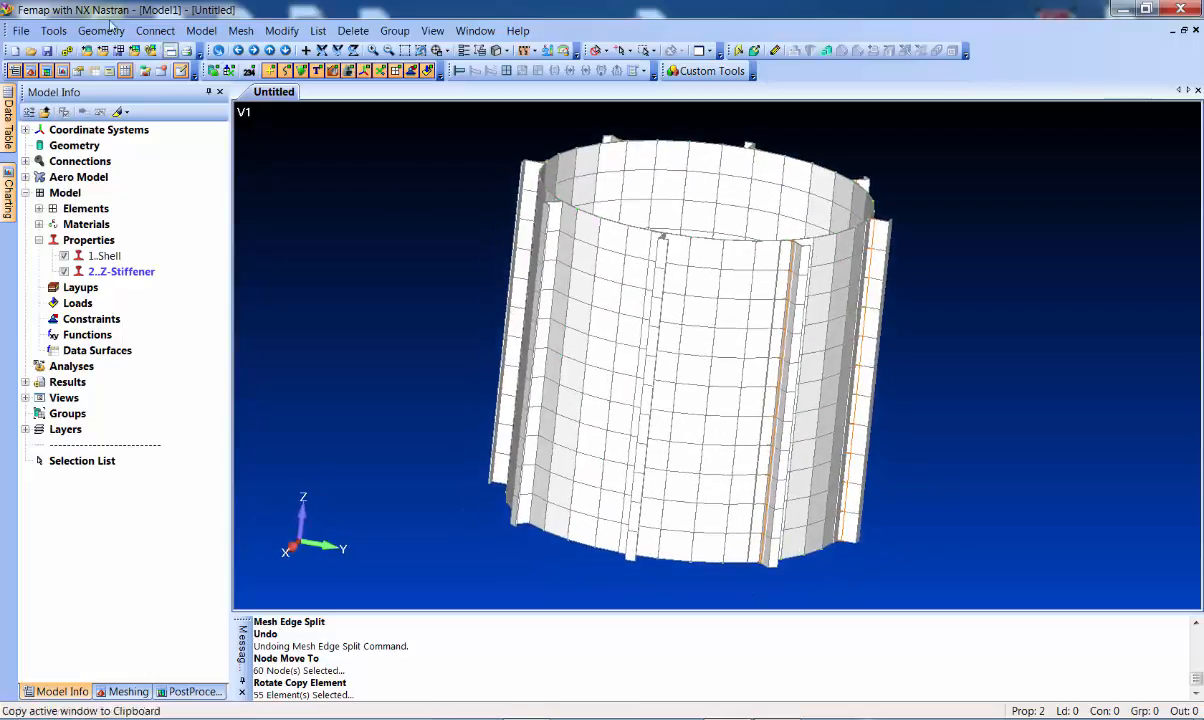
Check all nodes for coincidence and preview the kept and merged node IDs
left_click(53, 30)
mouse_move(140, 476)
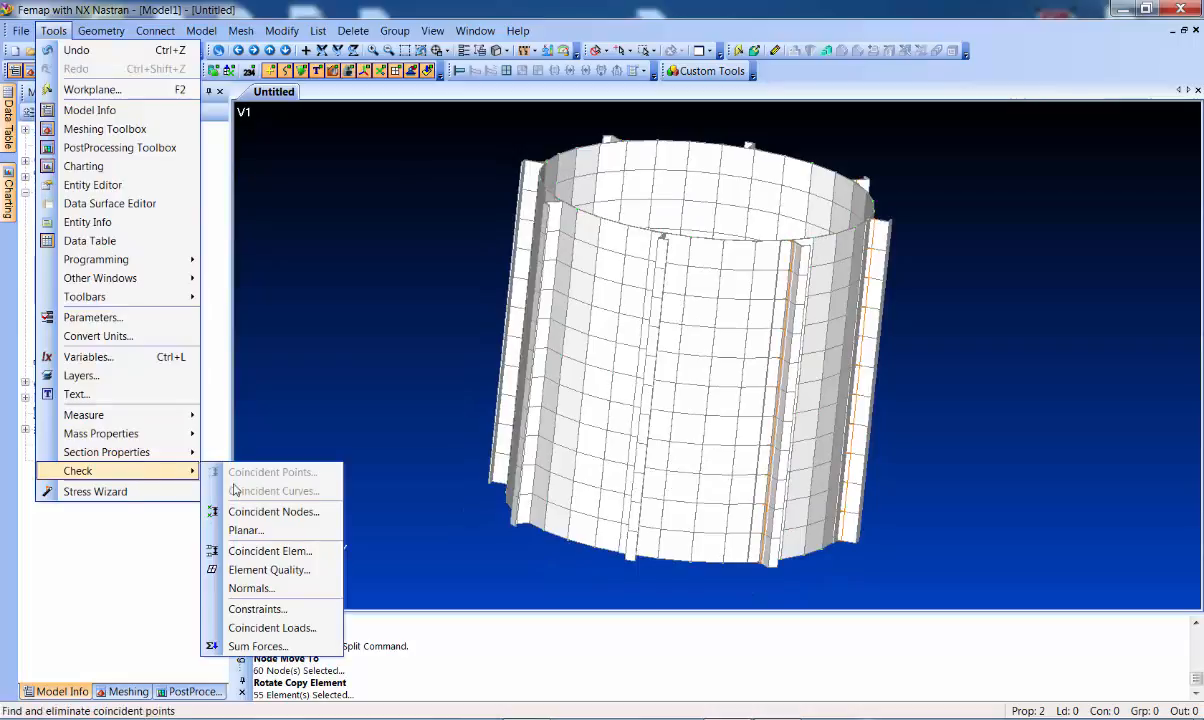
left_click(255, 511)
left_click(687, 650)
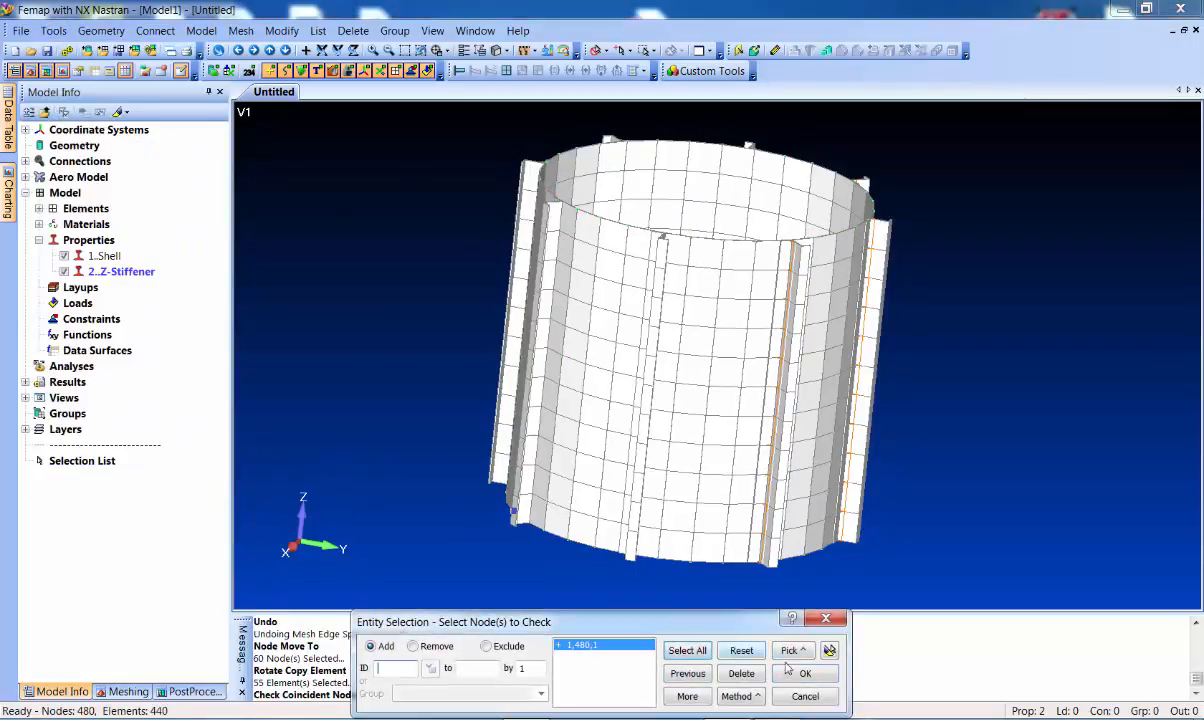
left_click(805, 673)
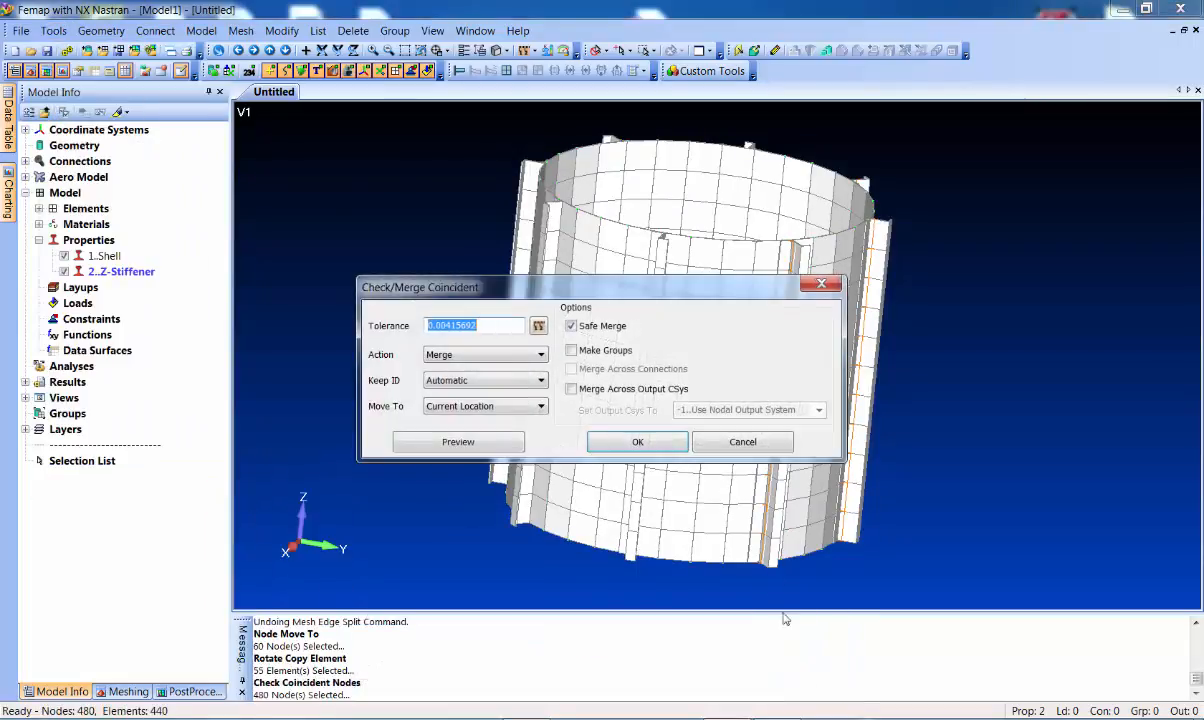
left_click(478, 445)
middle_click_drag(699, 331, 640, 540)
left_click(471, 698)
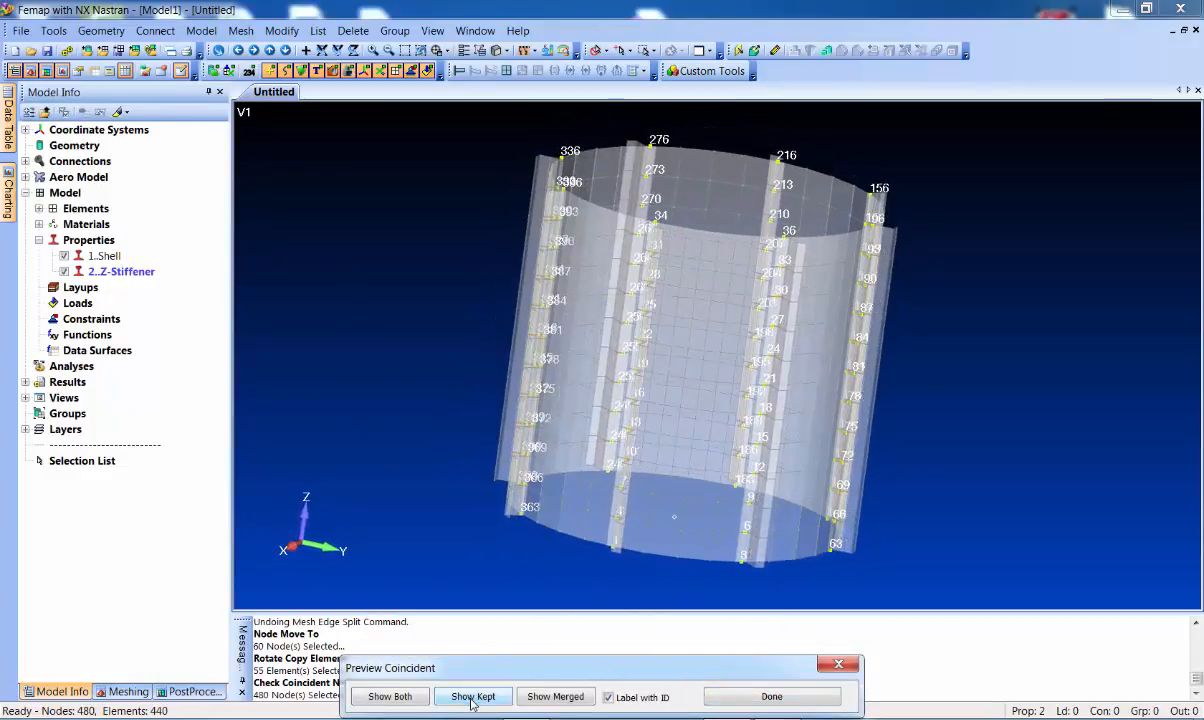
left_click(556, 700)
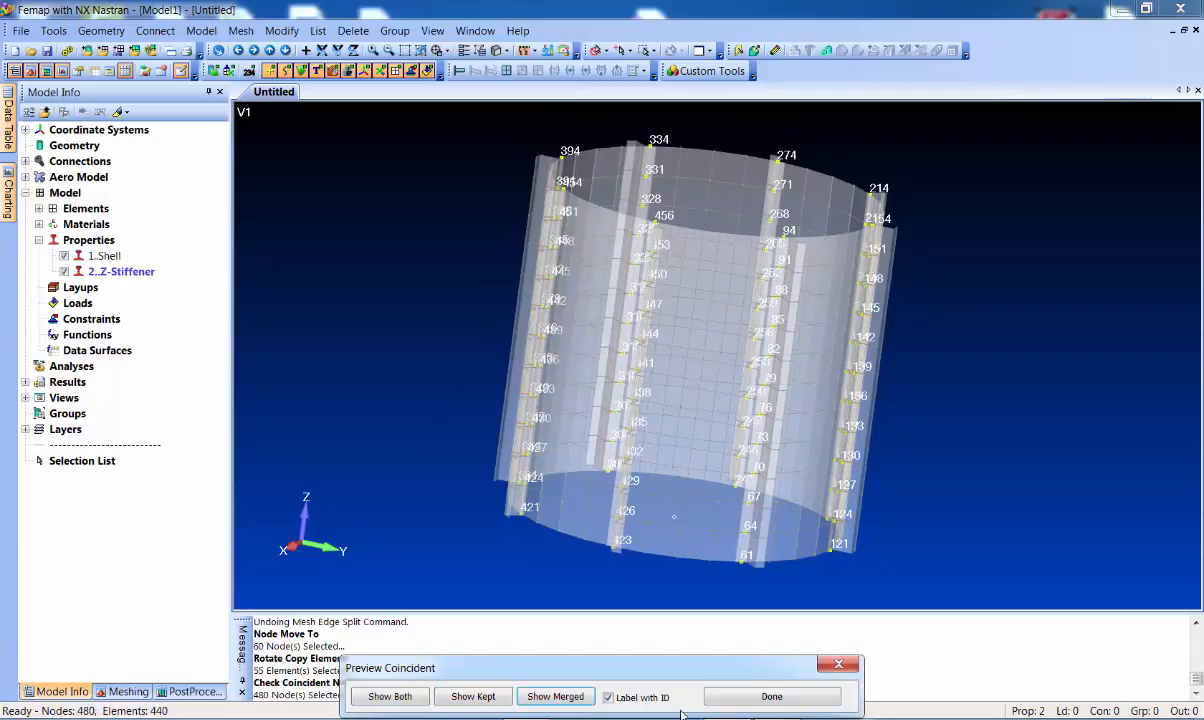
left_click(765, 697)
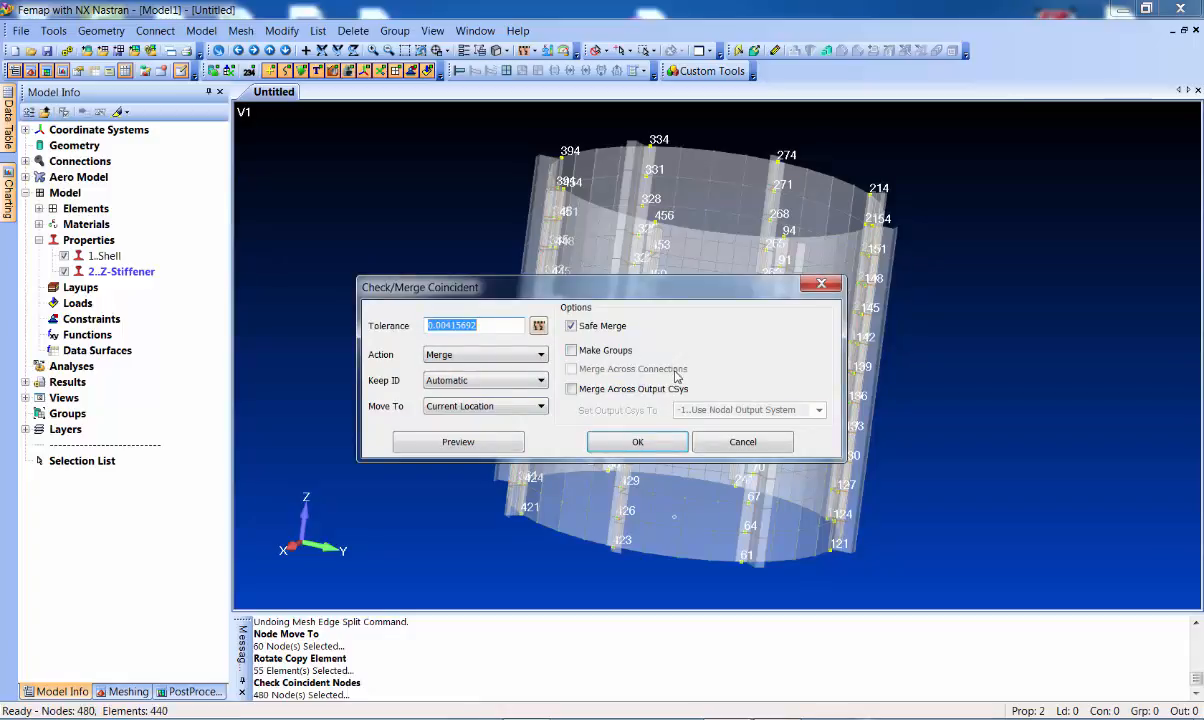
Merge the 96 coincident nodes, leaving 384 nodes, and orbit to inspect the mesh
left_click(660, 443)
middle_click_drag(551, 277, 728, 210)
middle_click_drag(683, 401, 608, 257)
middle_click_drag(629, 295, 624, 374)
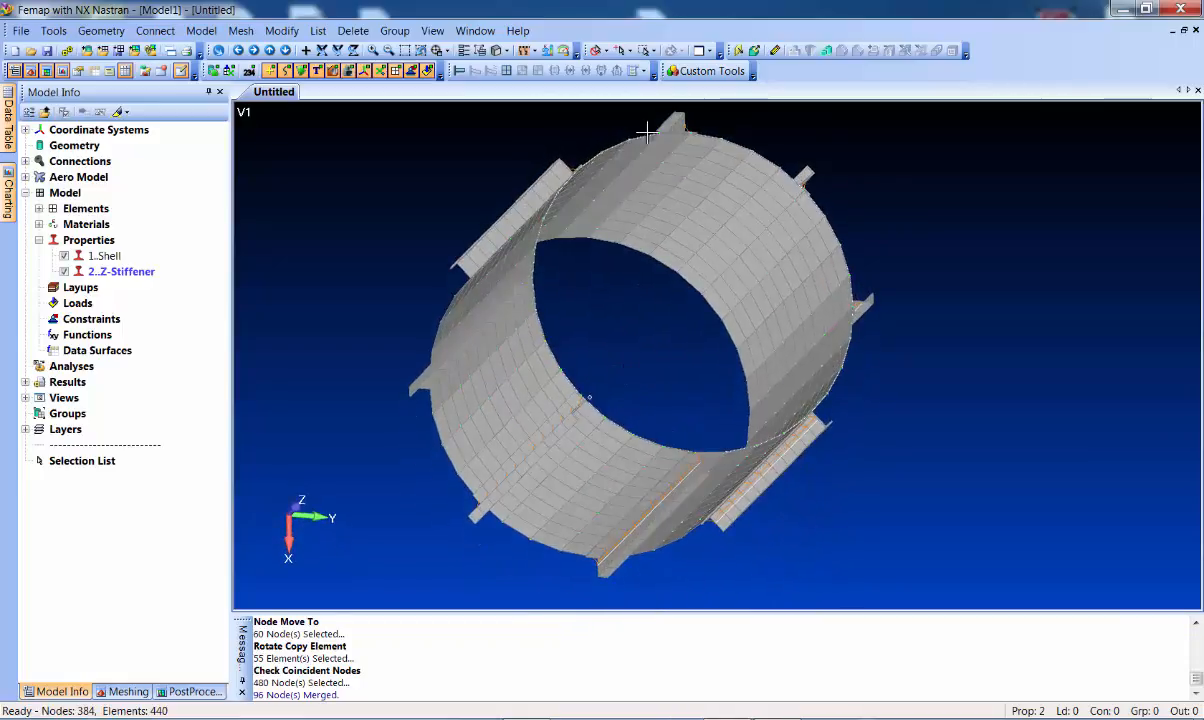
middle_click_drag(671, 346, 650, 388)
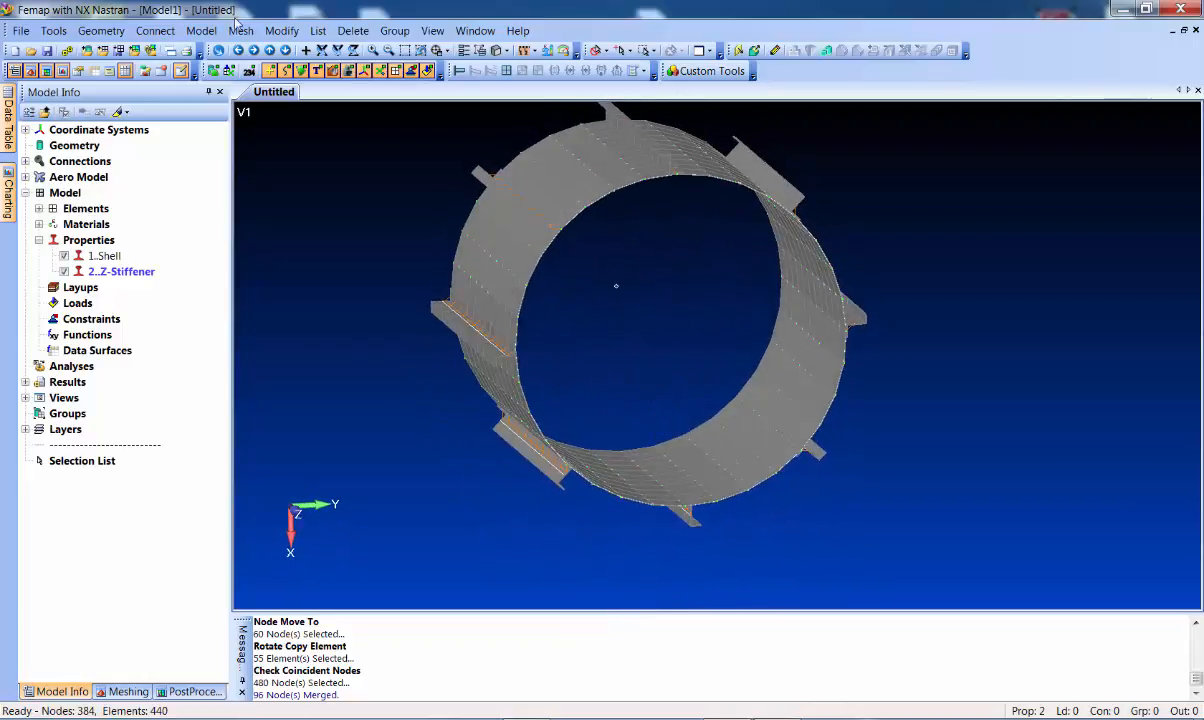
Start a new node using the Between method with Snap to Node enabled
left_click(201, 30)
left_click(228, 70)
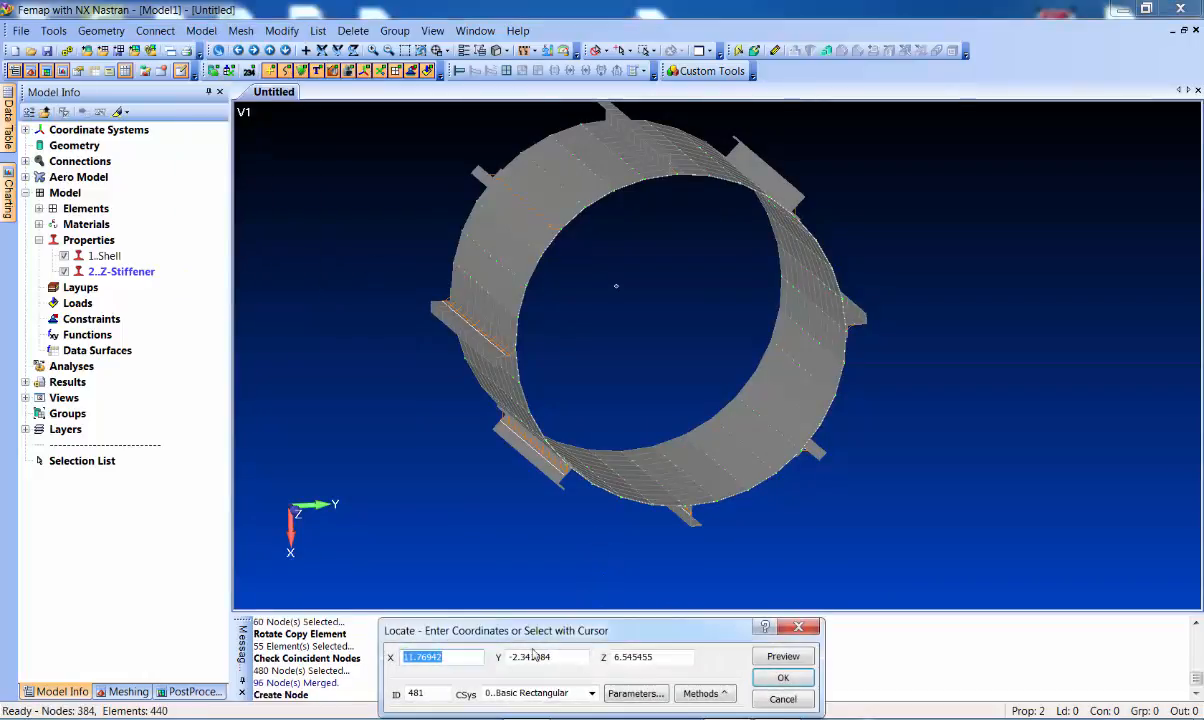
left_click(707, 693)
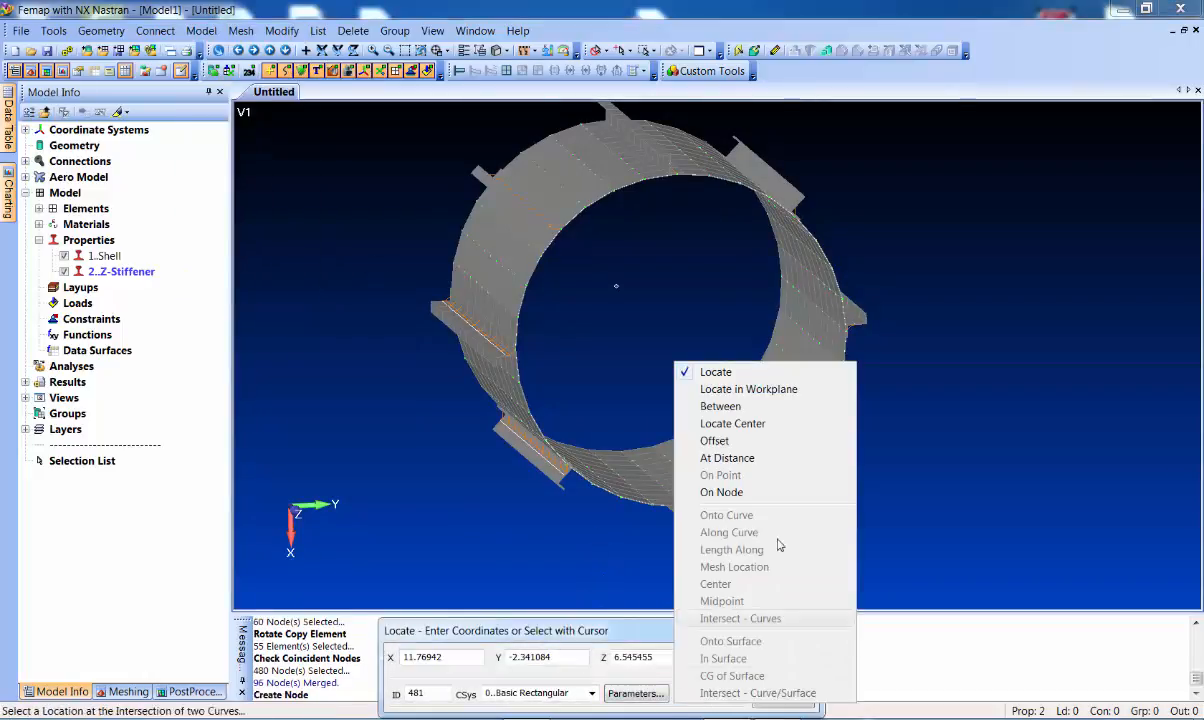
left_click(712, 398)
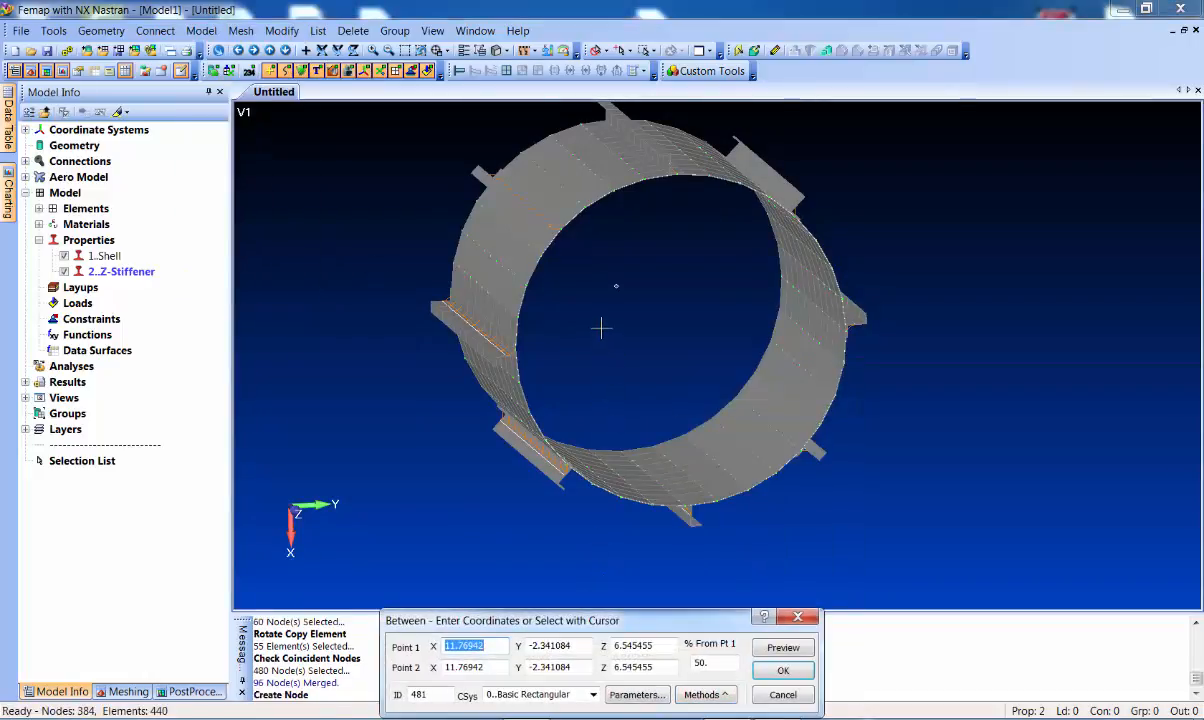
middle_click_drag(601, 328, 619, 341)
right_click(620, 347)
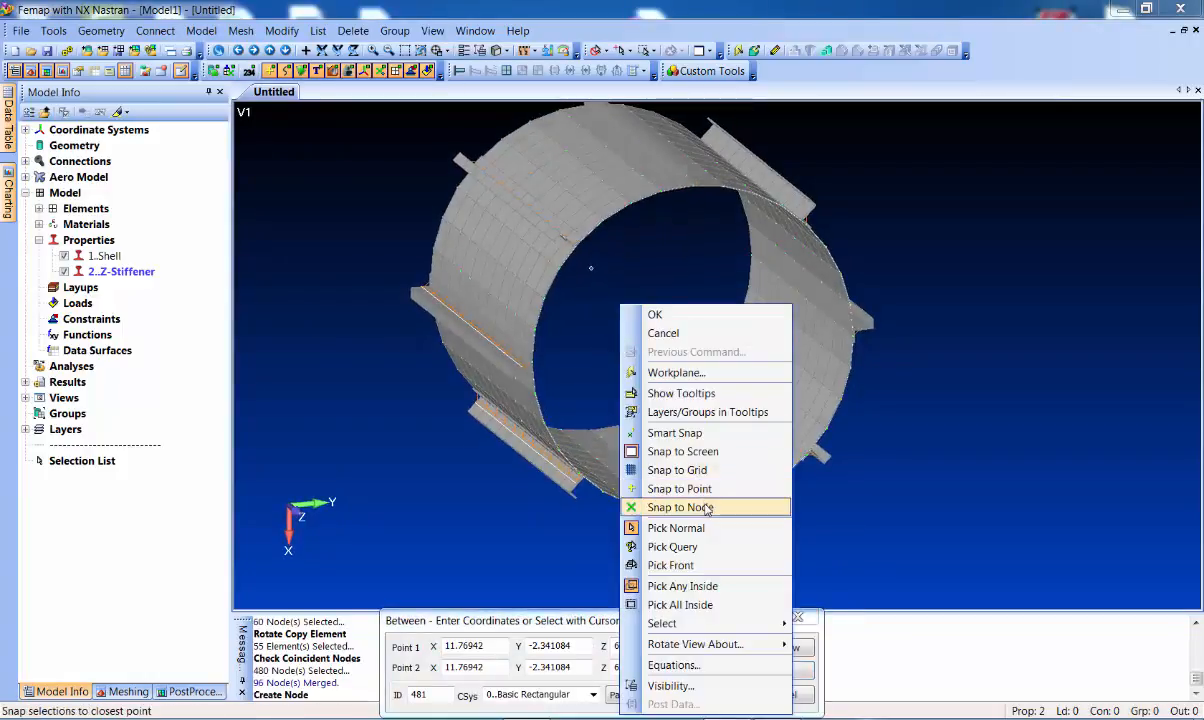
left_click(650, 482)
middle_click_drag(584, 414, 726, 188)
Create node 481 at 50% between nodes 396 and 156, then open mesh between corners
left_click(558, 510)
left_click(800, 182)
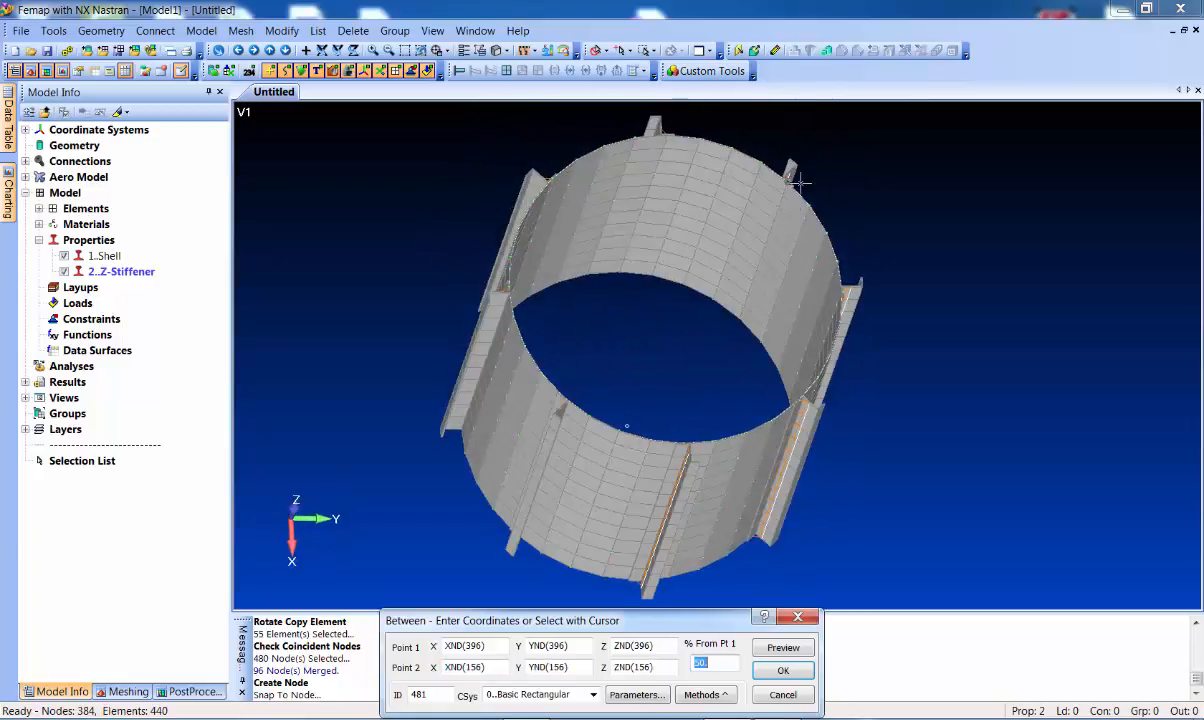
left_click(797, 655)
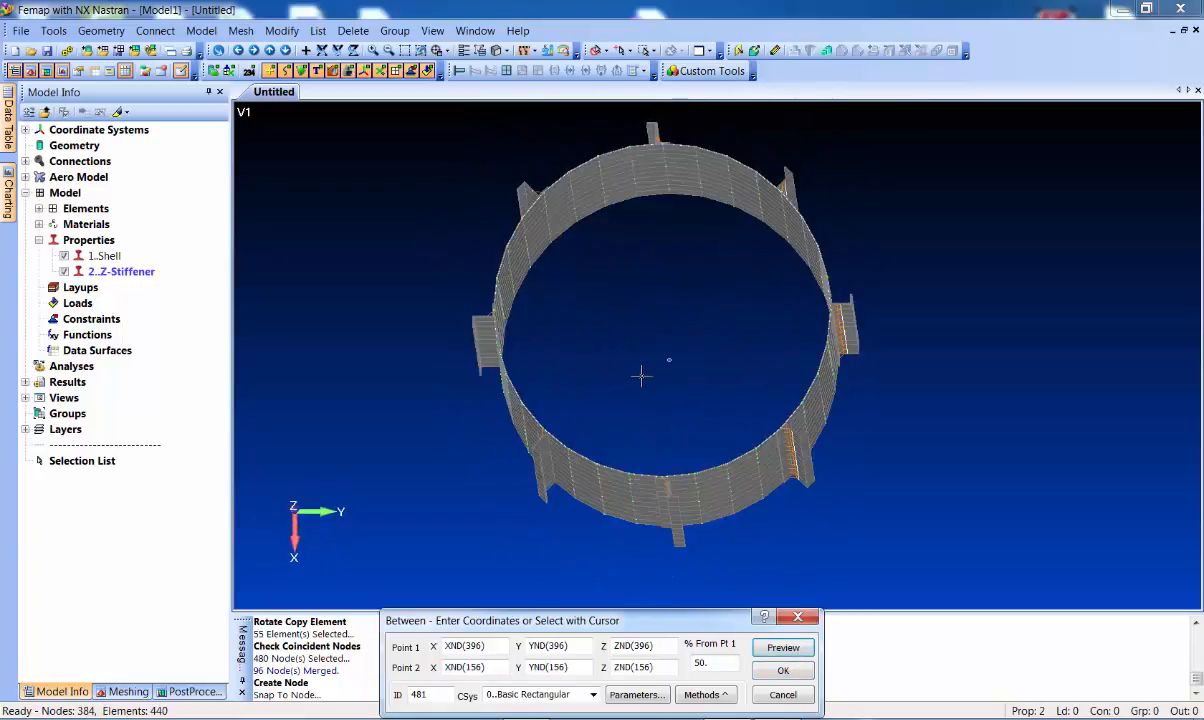
left_click(783, 669)
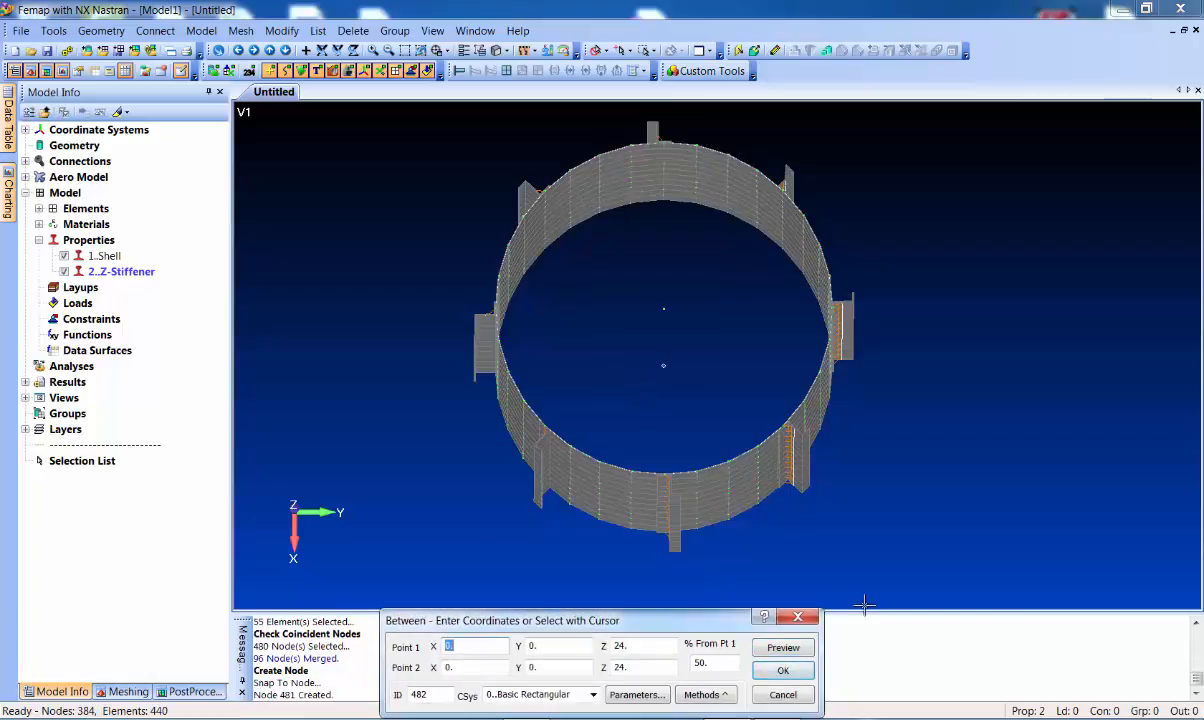
left_click(810, 691)
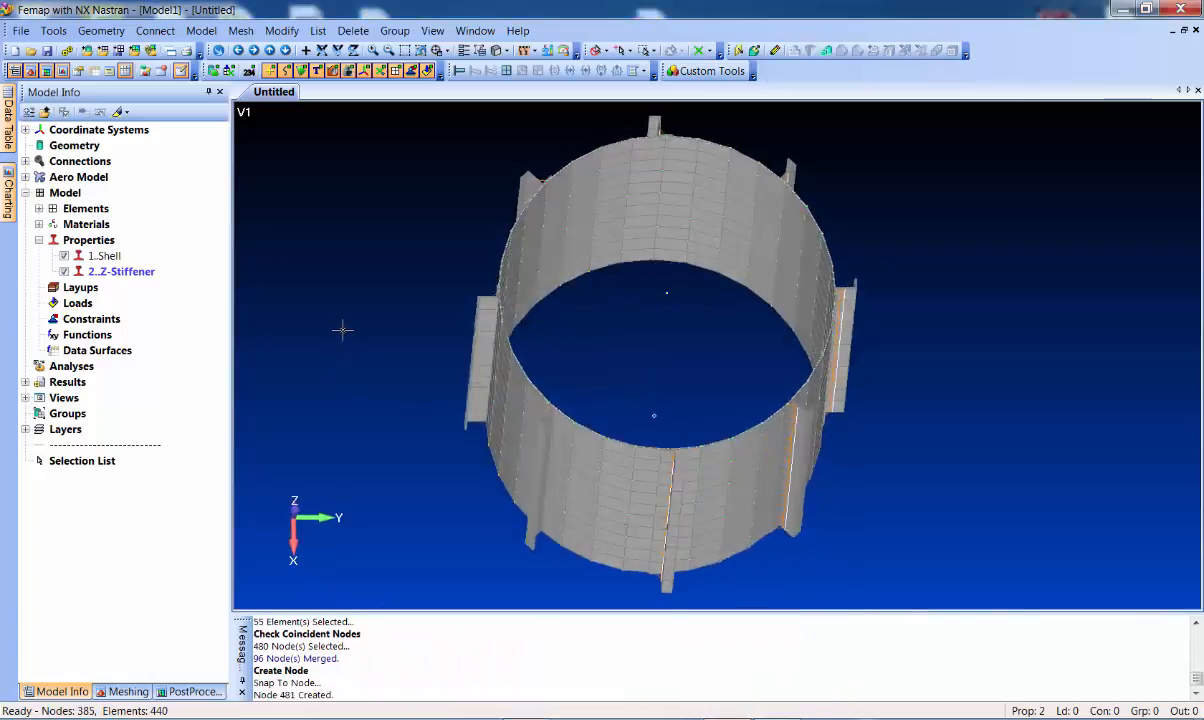
middle_click_drag(359, 281, 363, 371)
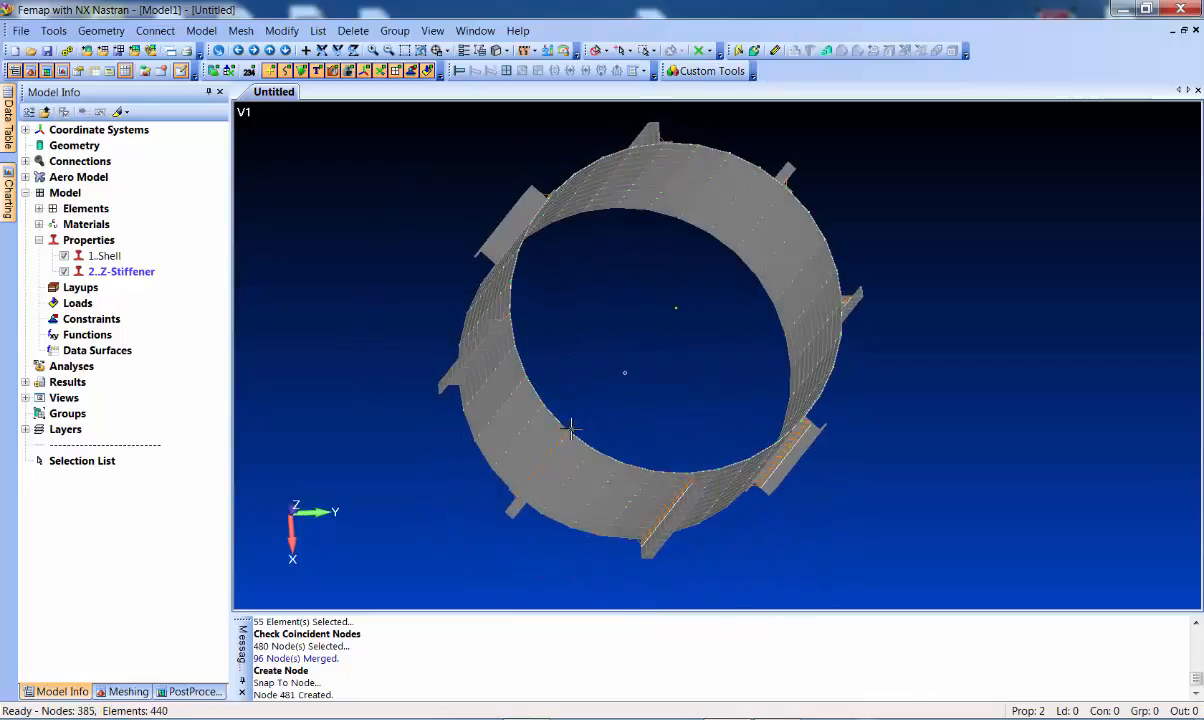
middle_click_drag(632, 408, 625, 377)
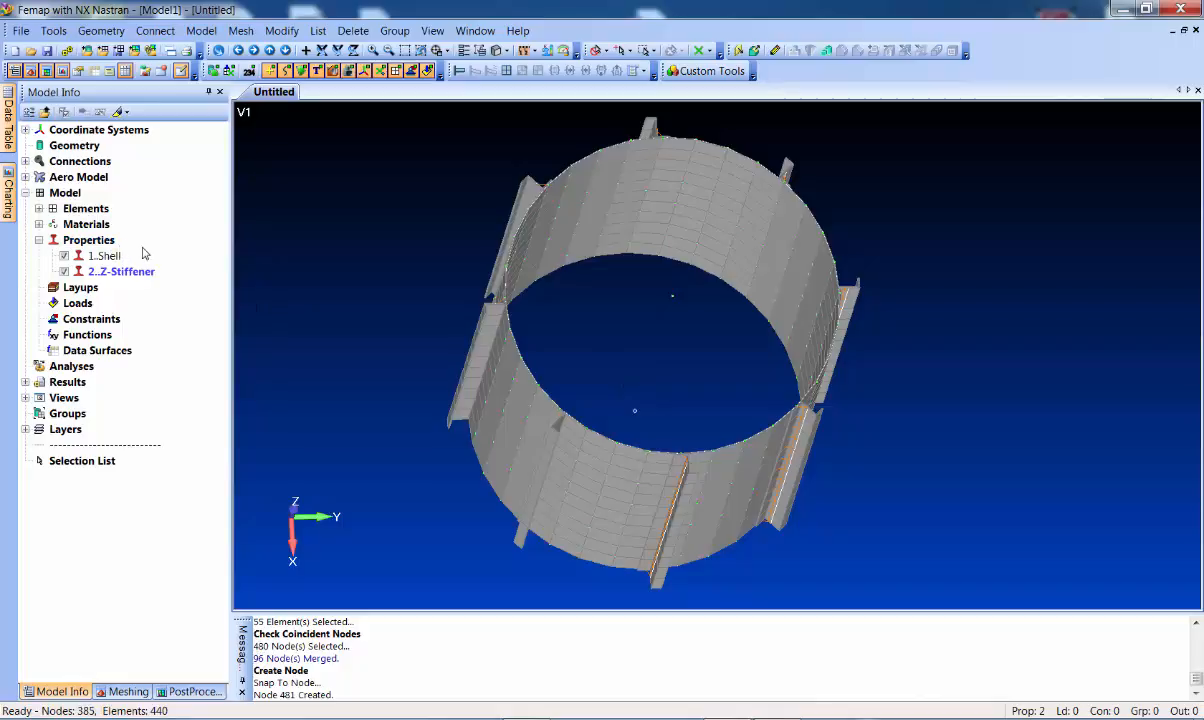
key("ctrl+b")
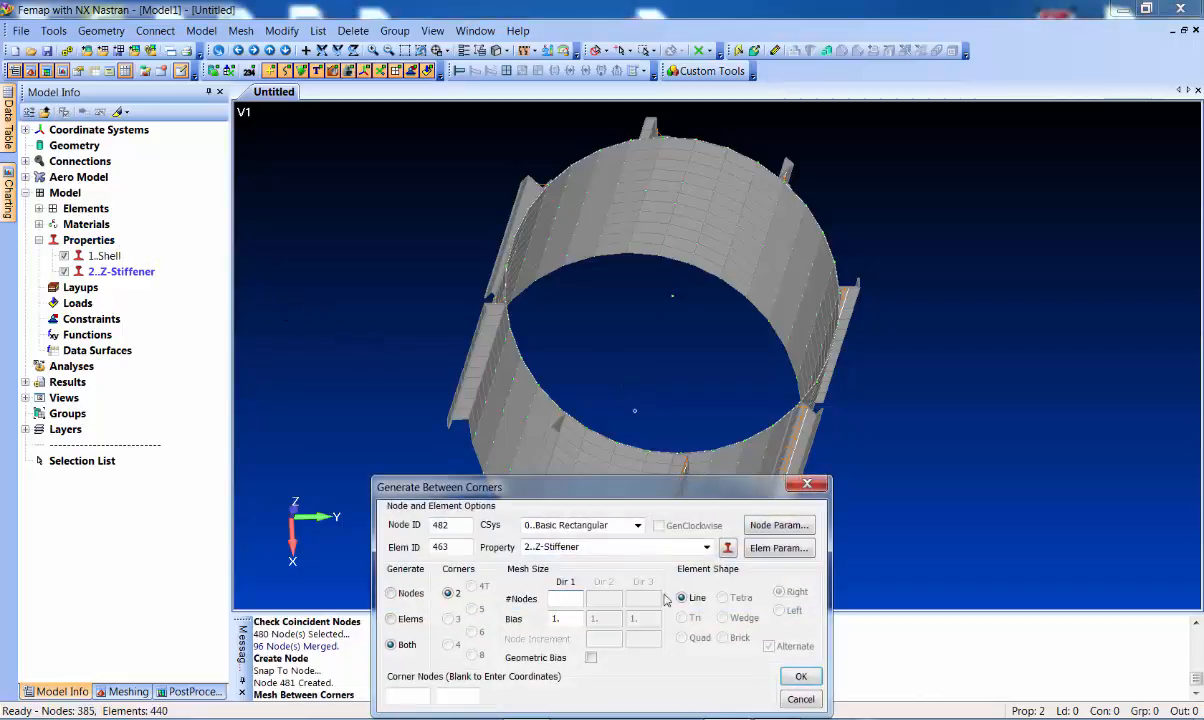
Define beam property 3 as a circular tube, radius .5, thickness .0375, orientation Up
left_click(727, 549)
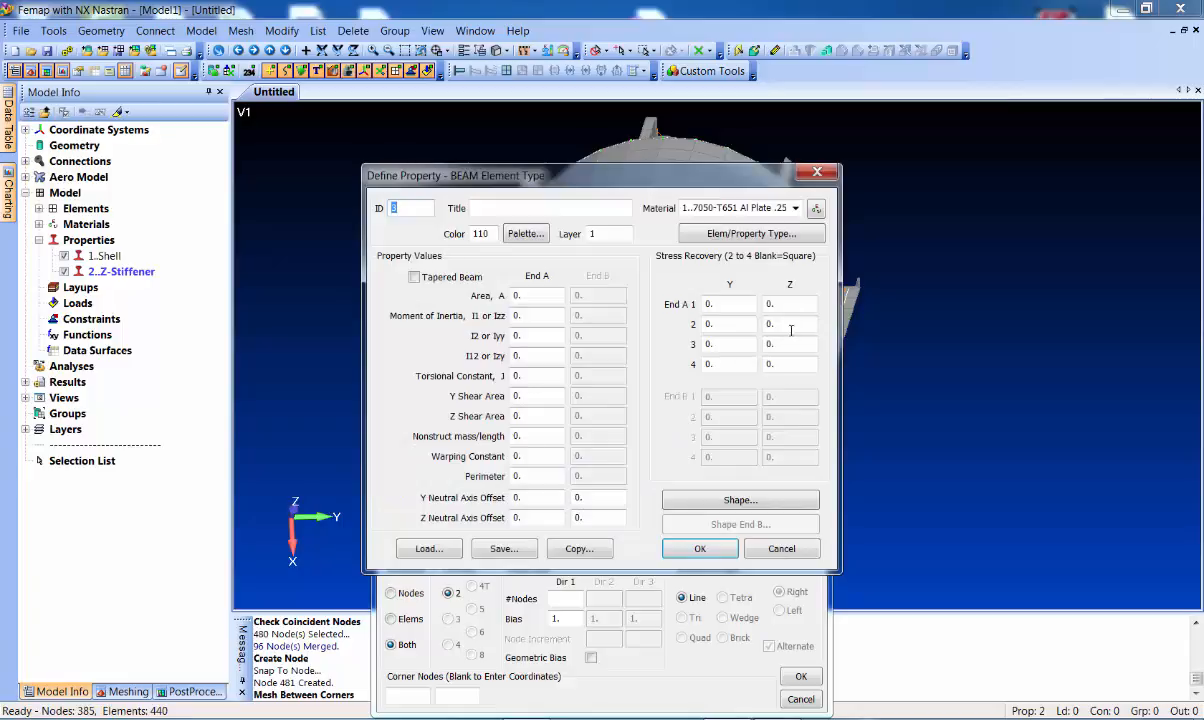
left_click(741, 500)
left_click(741, 196)
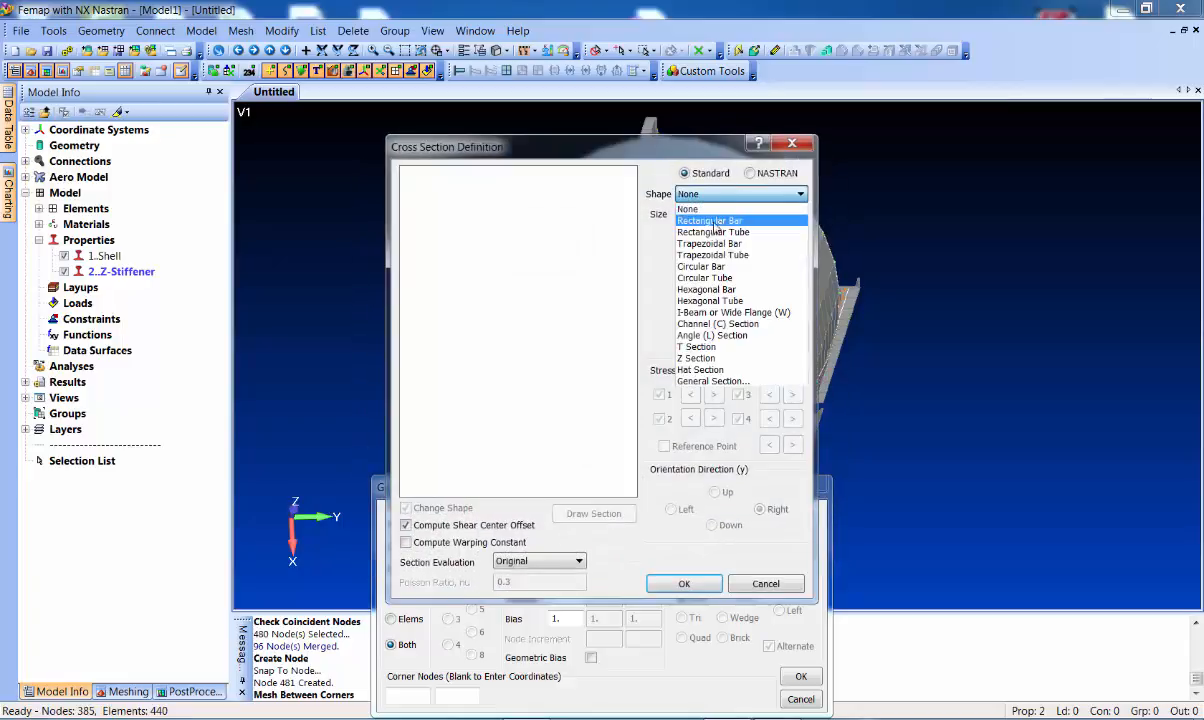
left_click(705, 277)
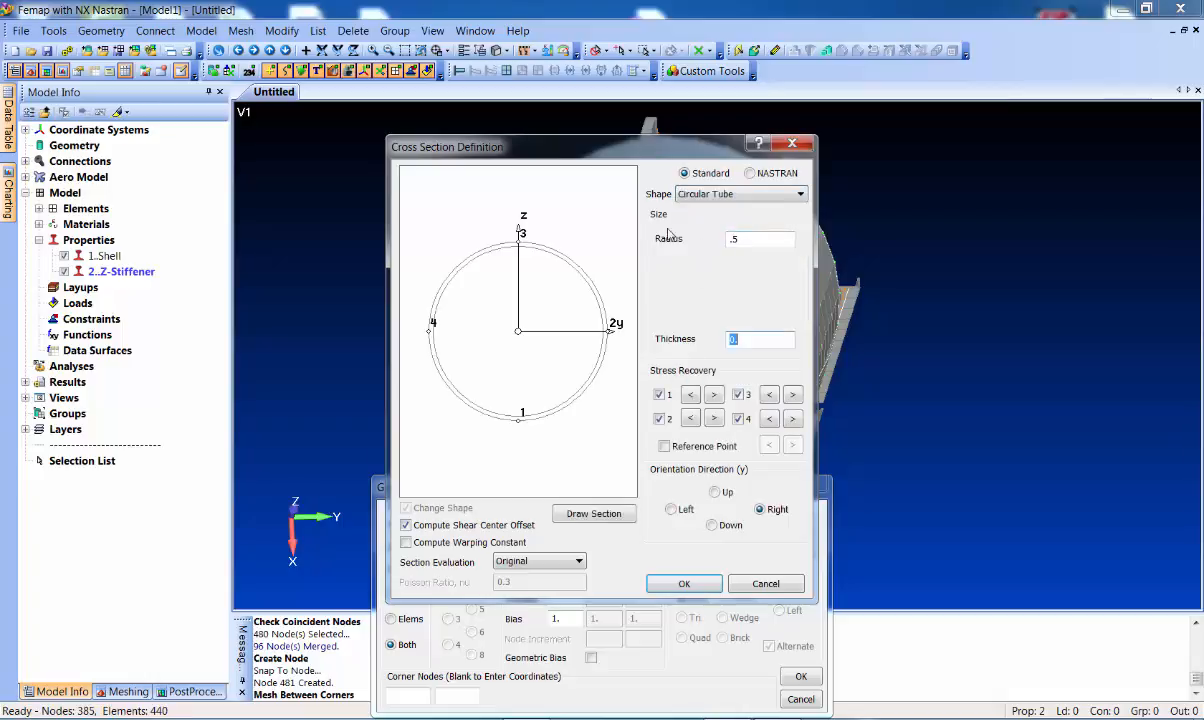
key("Tab")
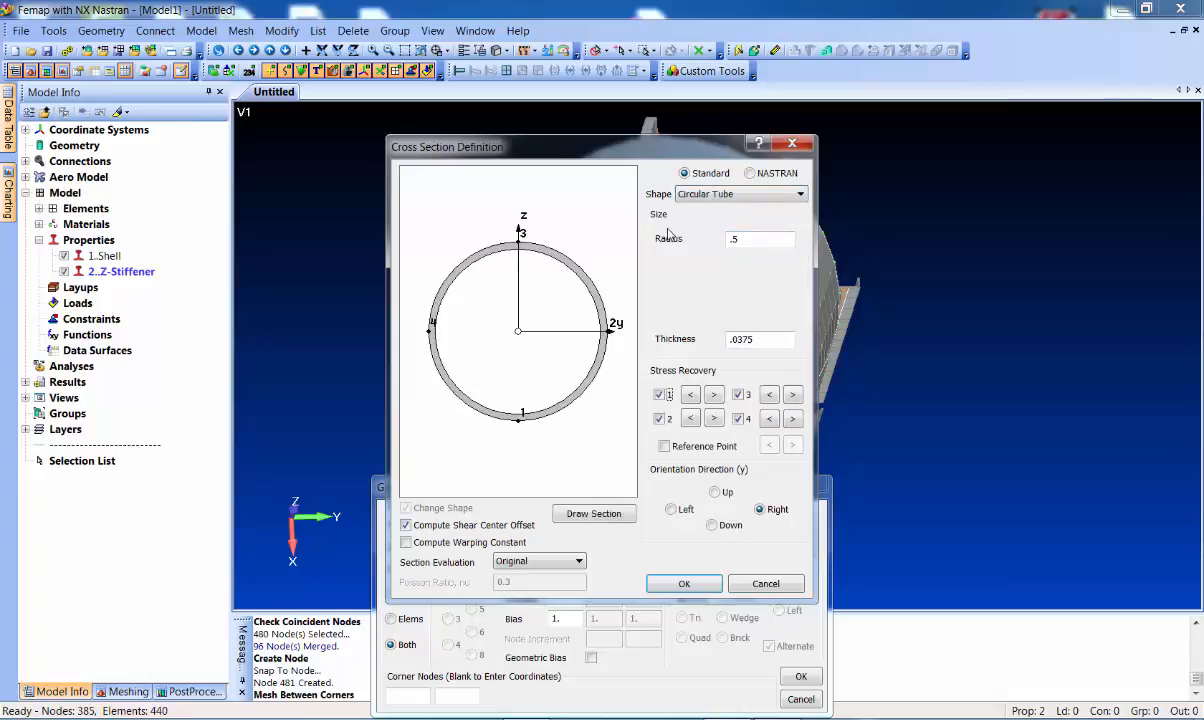
left_click(717, 493)
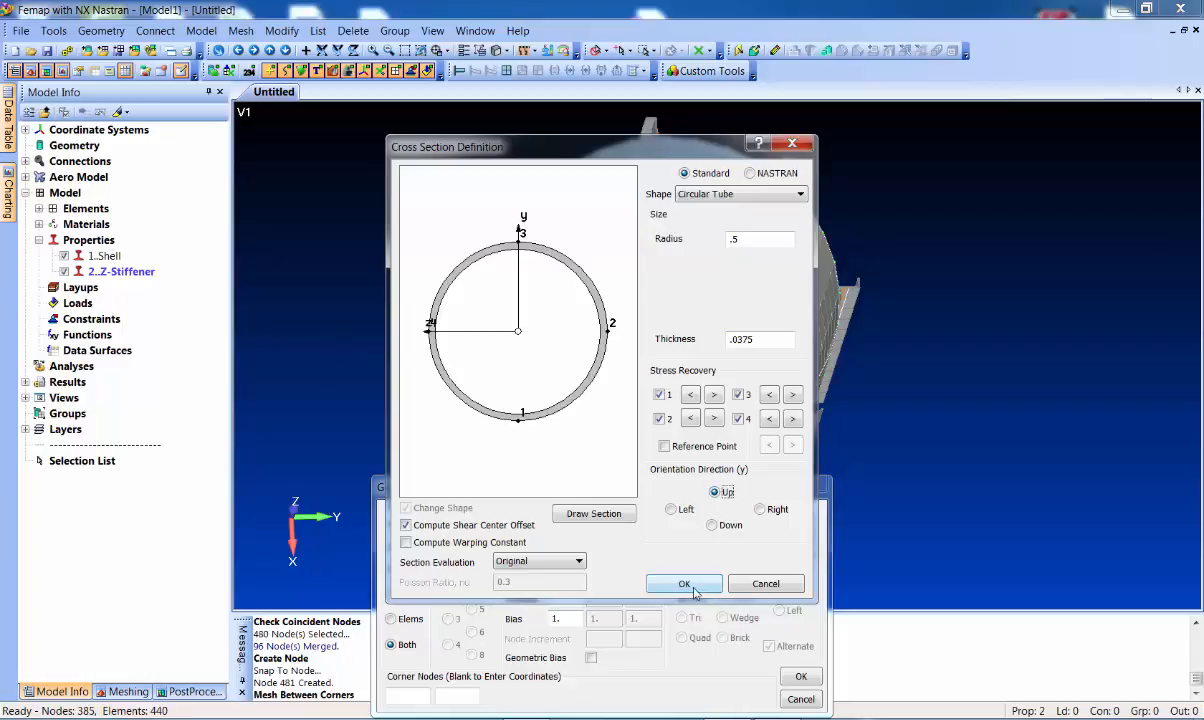
left_click(684, 584)
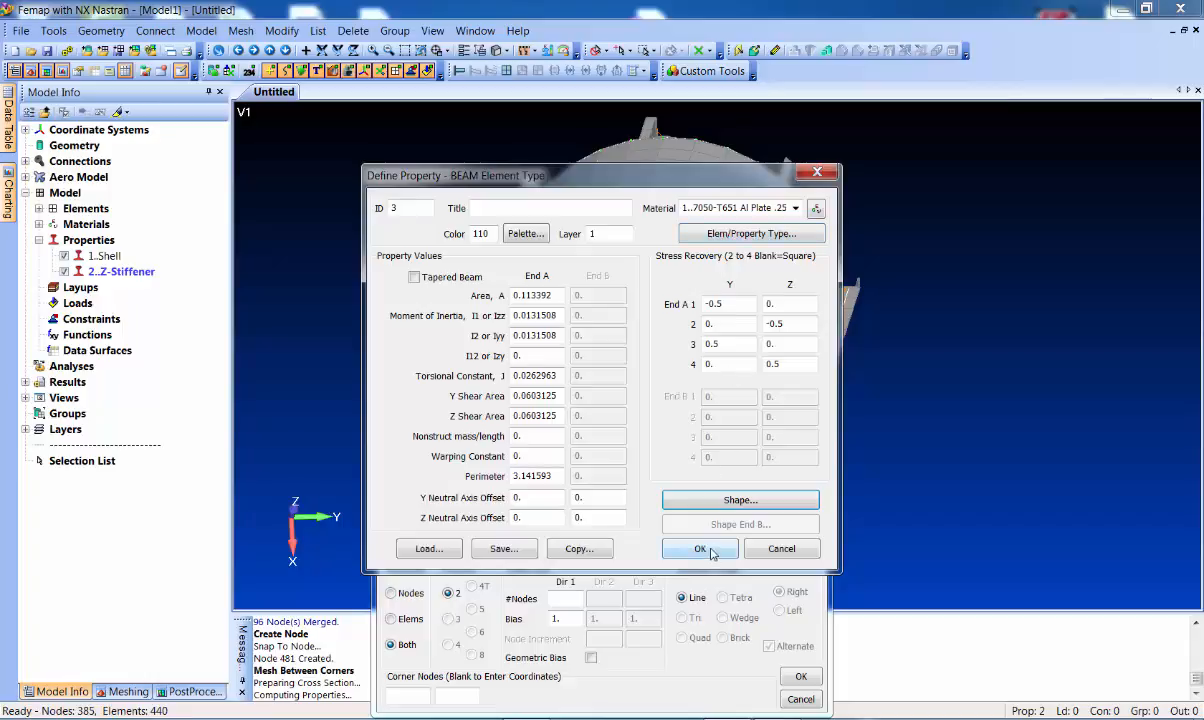
left_click(702, 550)
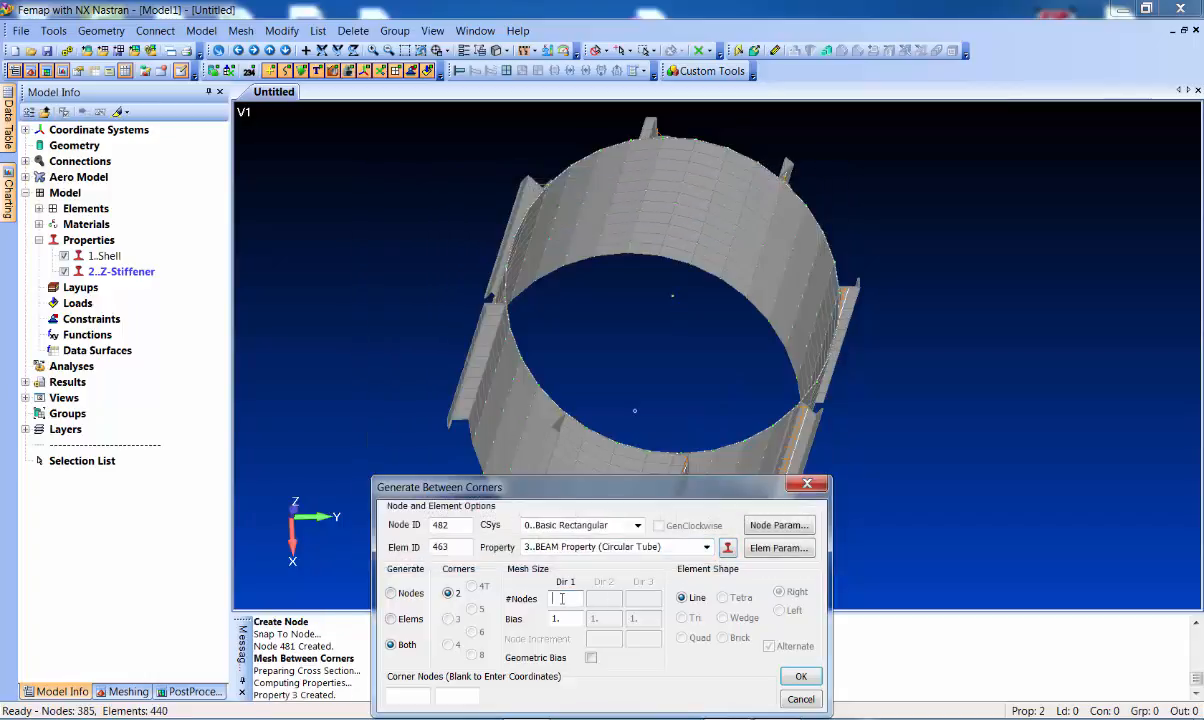
Locate node 396 on the cylinder's top rim as the first corner of the beam mesh
middle_click_drag(444, 405, 455, 346)
left_click(799, 676)
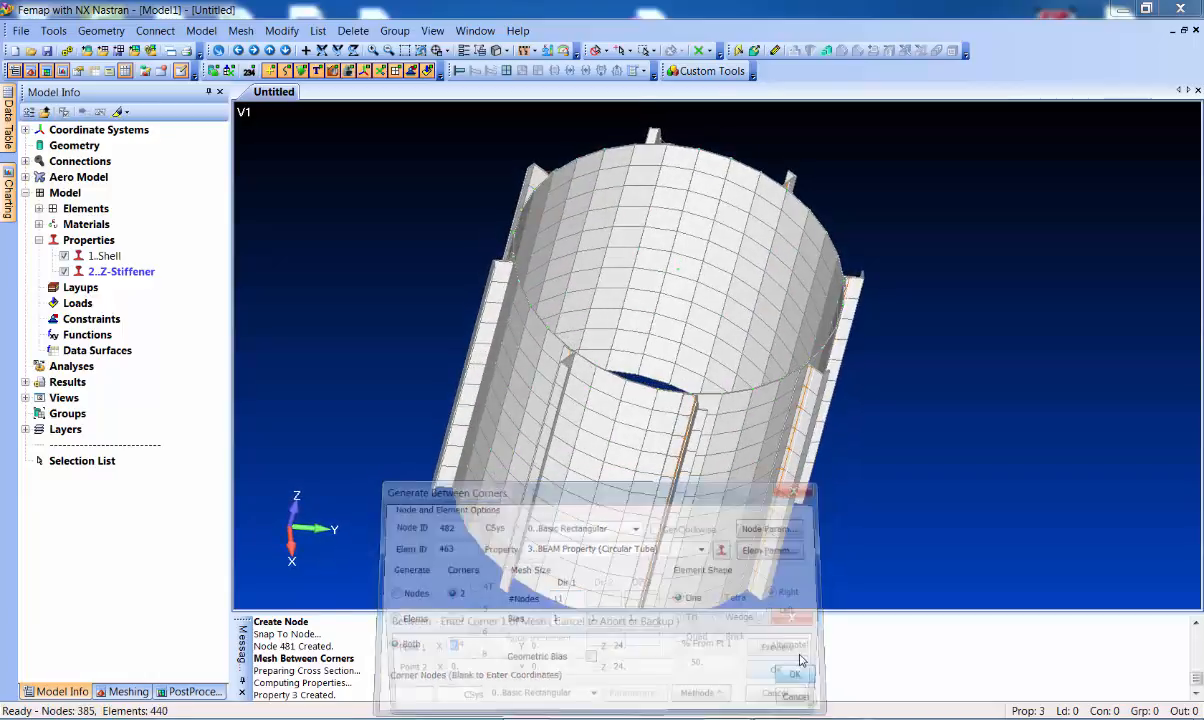
middle_click_drag(631, 345, 602, 398)
scroll(567, 369, "up", 4)
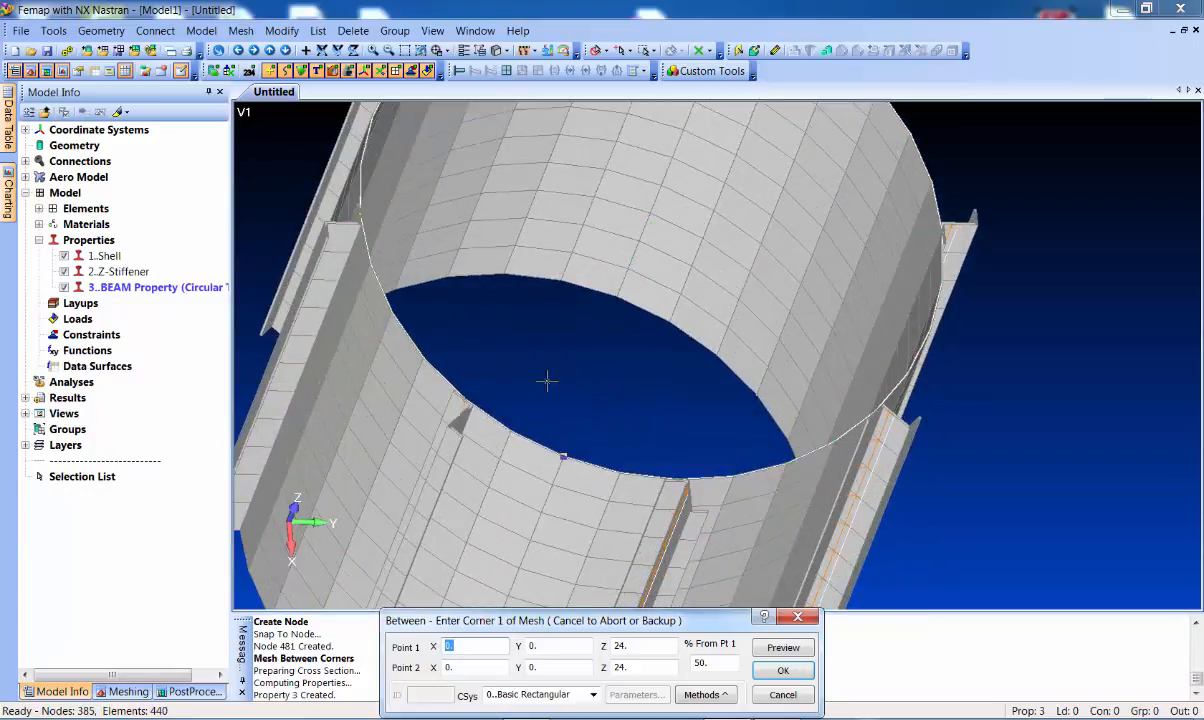
left_click(507, 364)
scroll(605, 445, "down", 4)
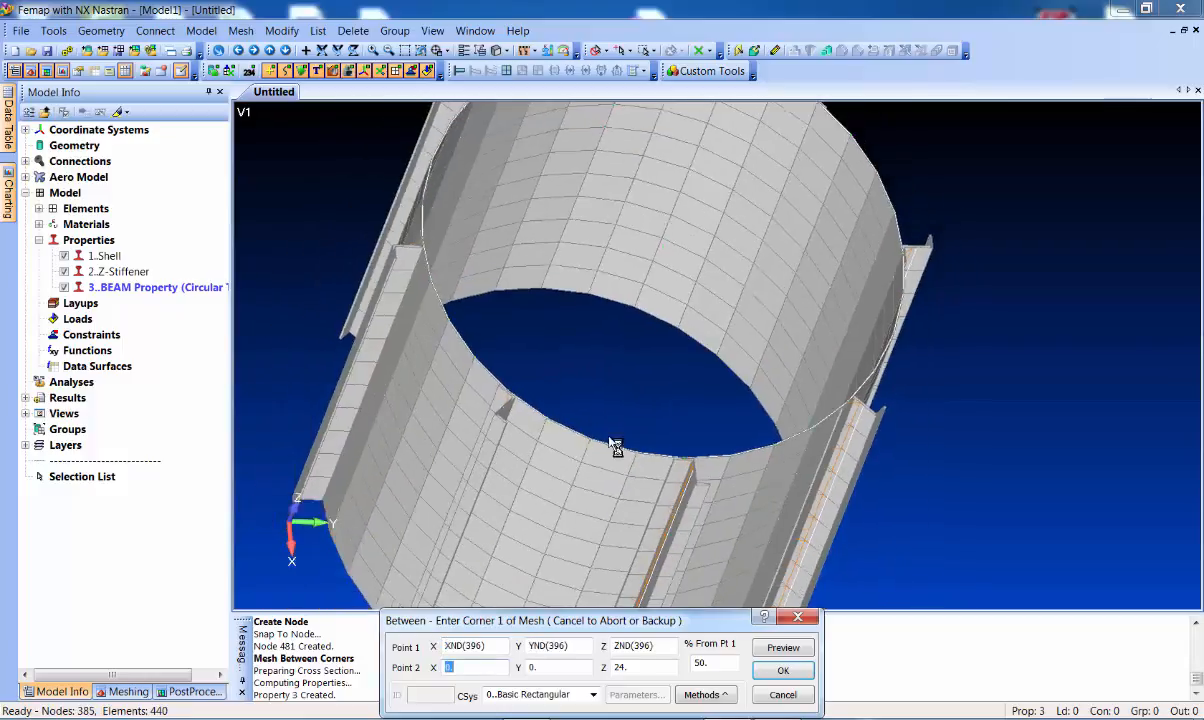
left_click(701, 697)
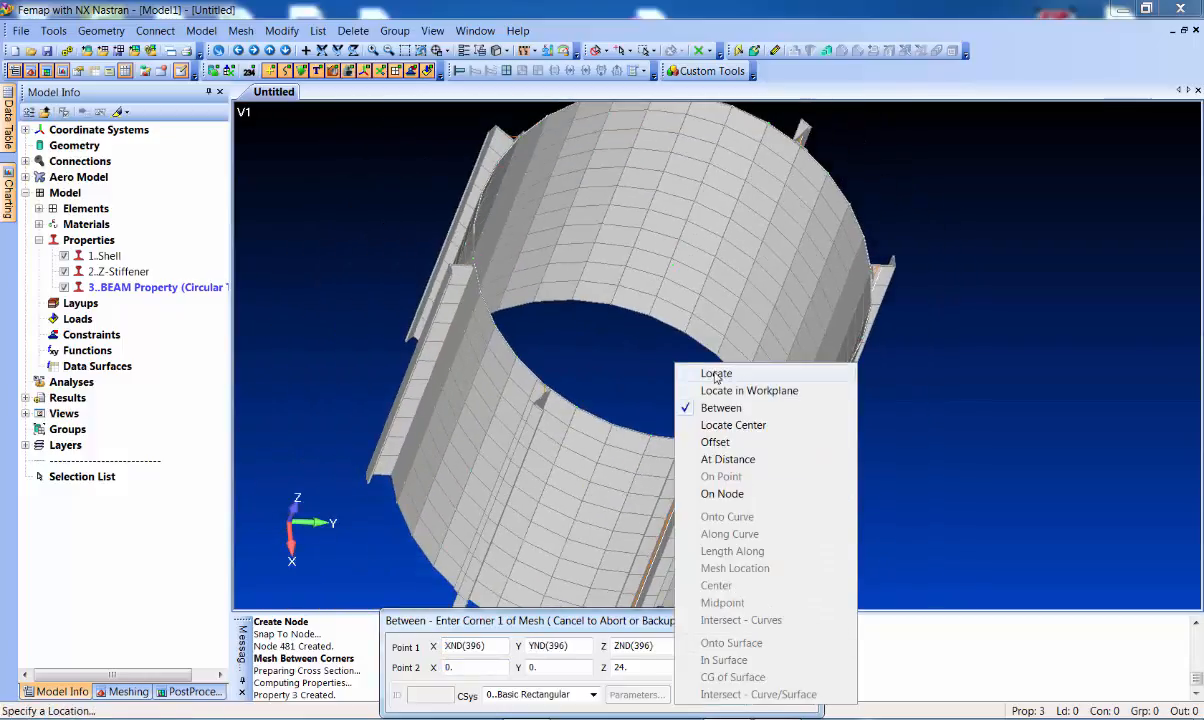
left_click(672, 354)
left_click(563, 380)
middle_click_drag(583, 371, 591, 408)
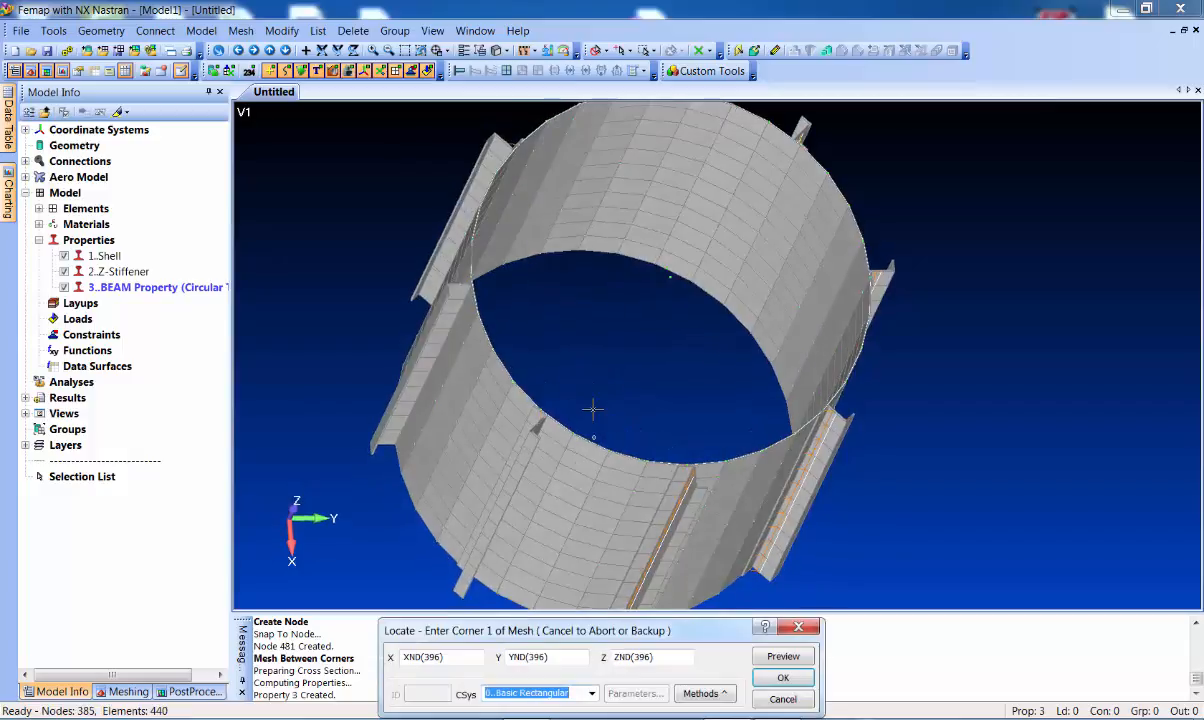
left_click(783, 679)
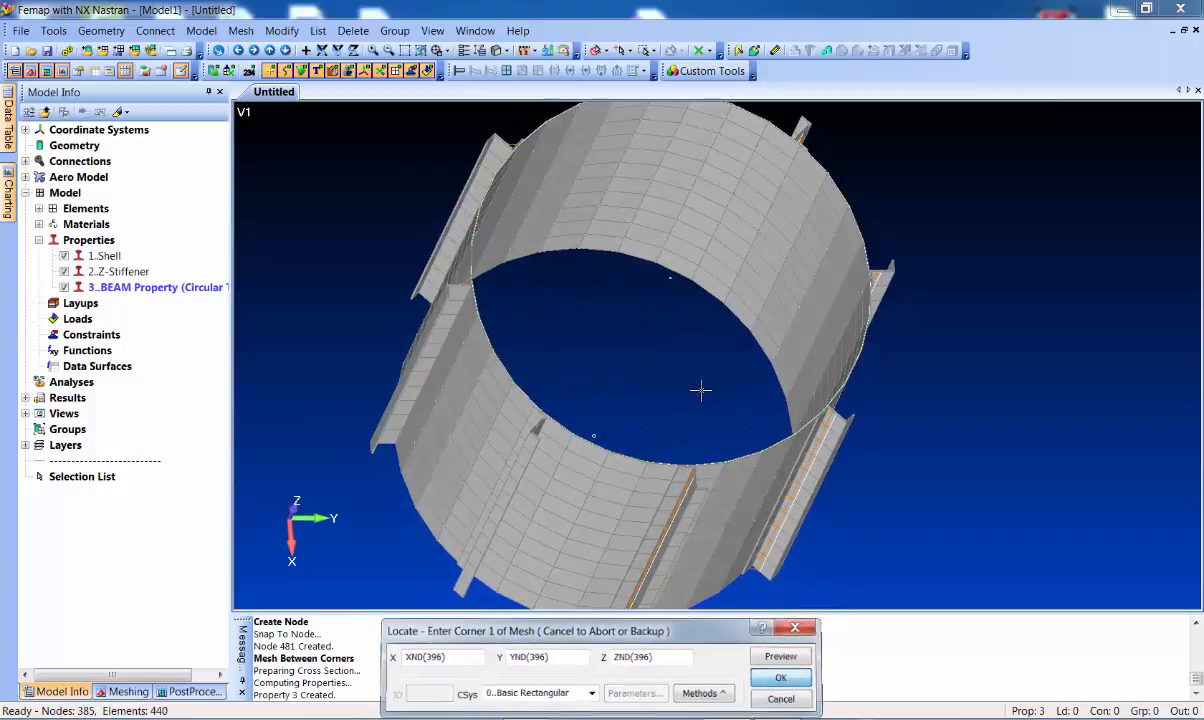
Pick the second corner and accept a Z=1 orientation to create the ten beam elements
left_click(672, 309)
key("Return")
middle_click_drag(646, 437, 630, 348)
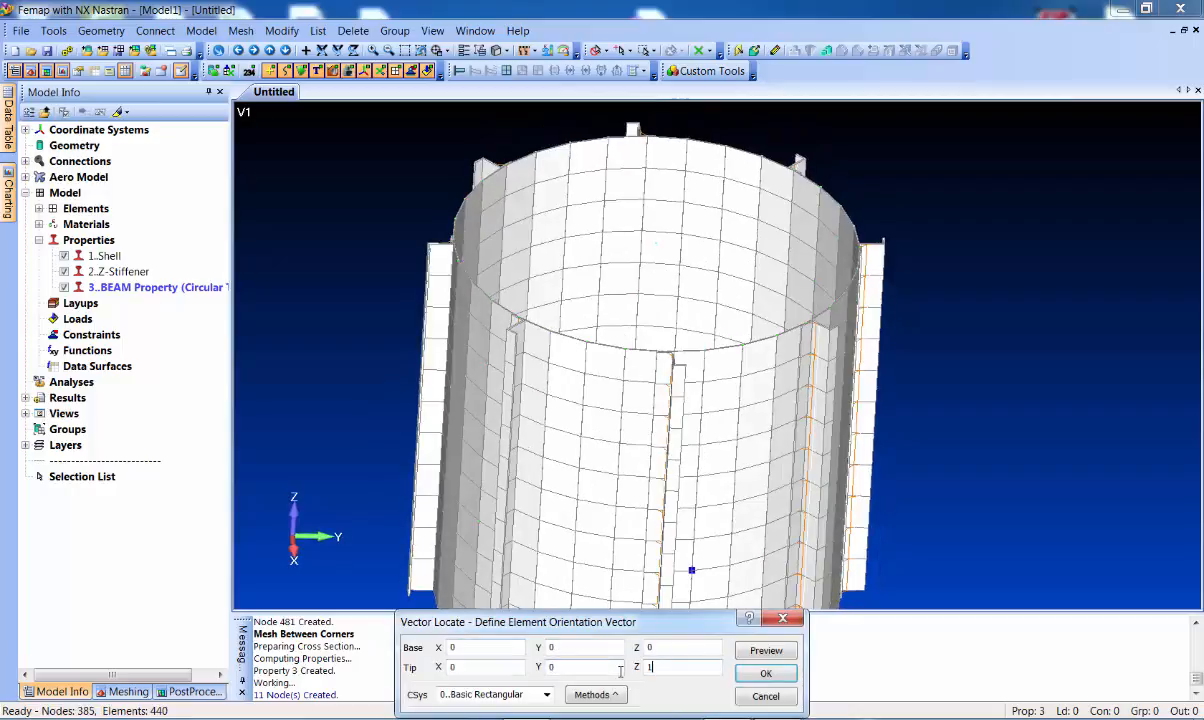
key("Return")
middle_click_drag(522, 390, 637, 256)
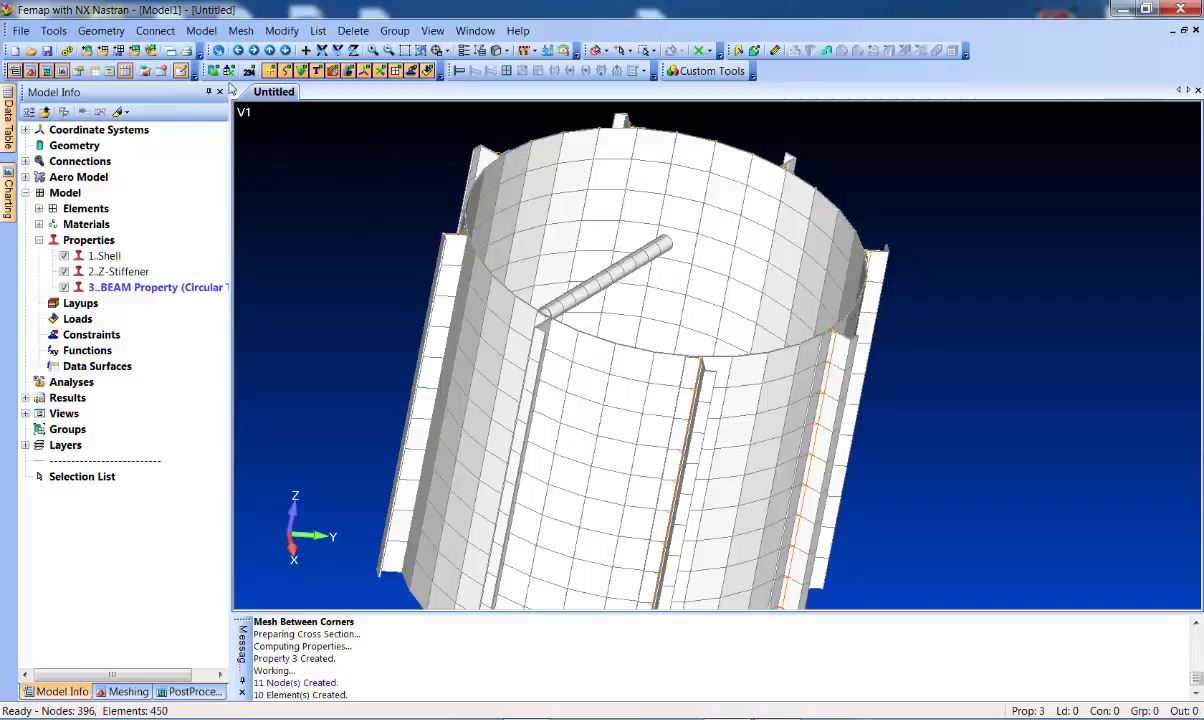
Select the ten Property 3 beam elements for a rotational copy
left_click(240, 33)
mouse_move(320, 318)
left_click(463, 335)
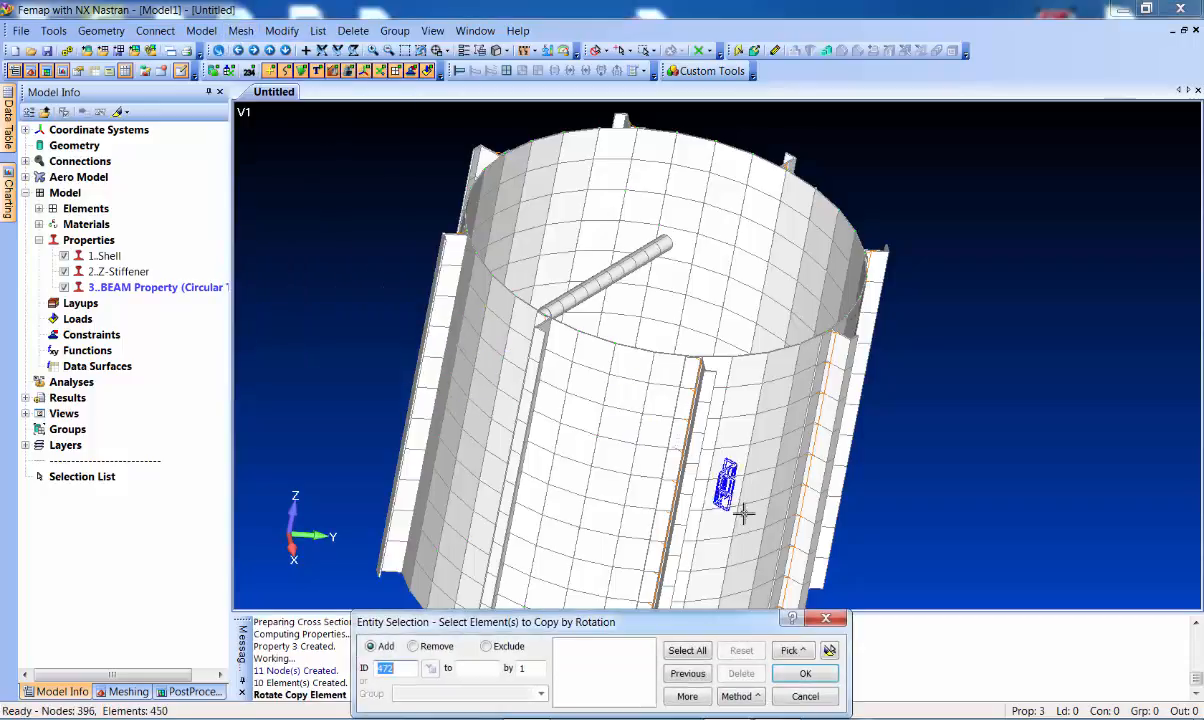
left_click(756, 703)
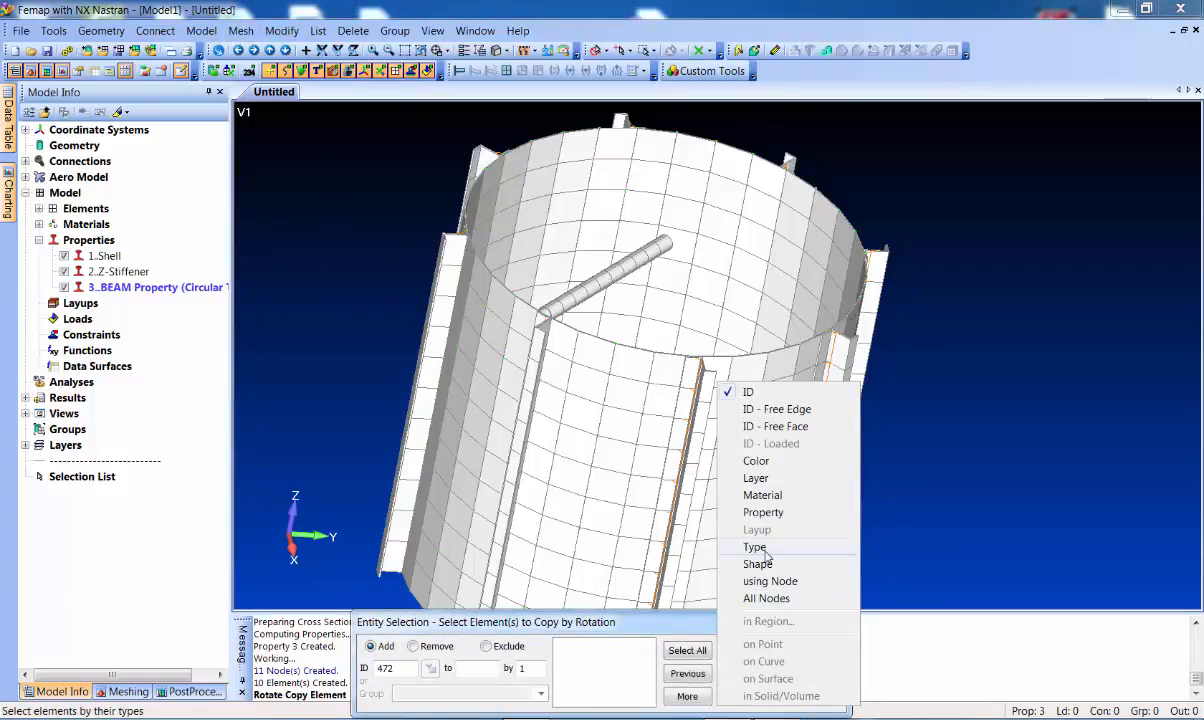
left_click(755, 497)
left_click(612, 273)
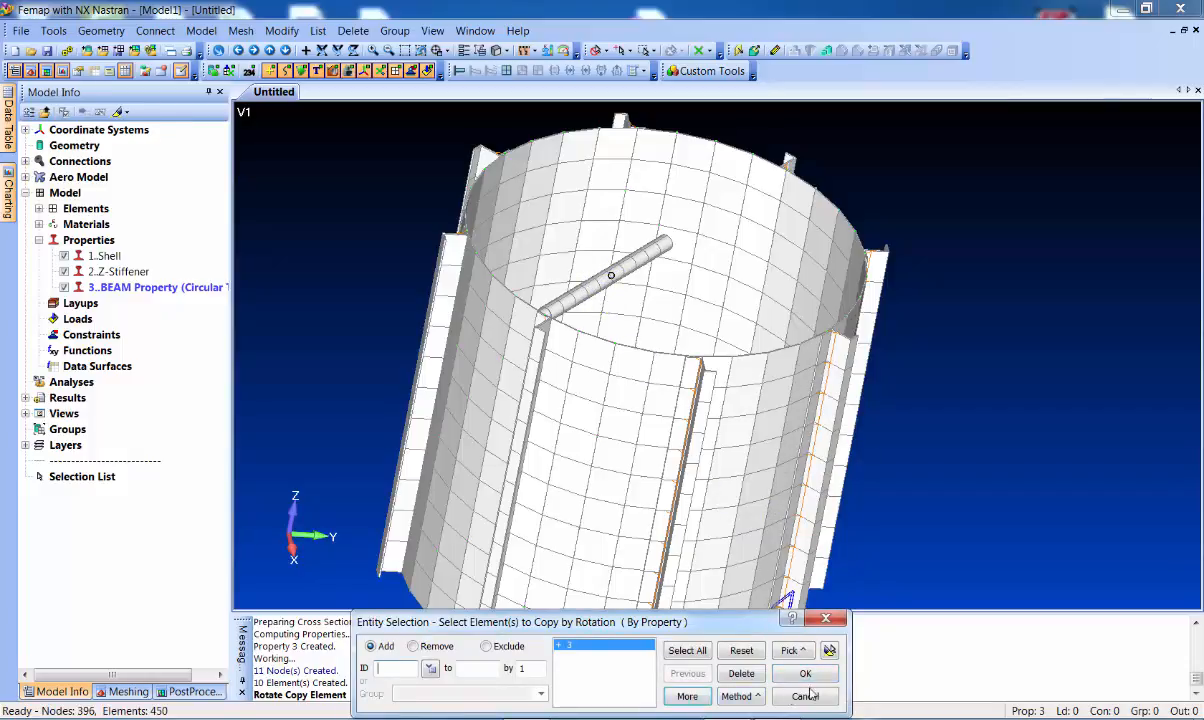
left_click(740, 697)
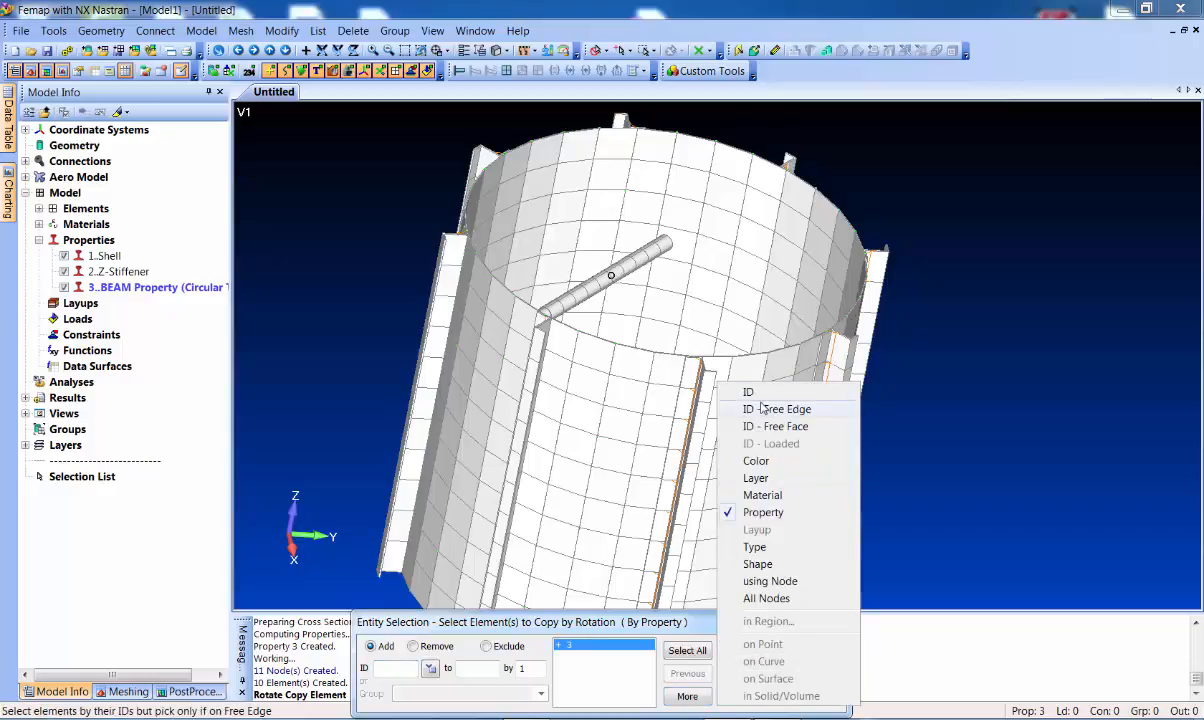
left_click(735, 386)
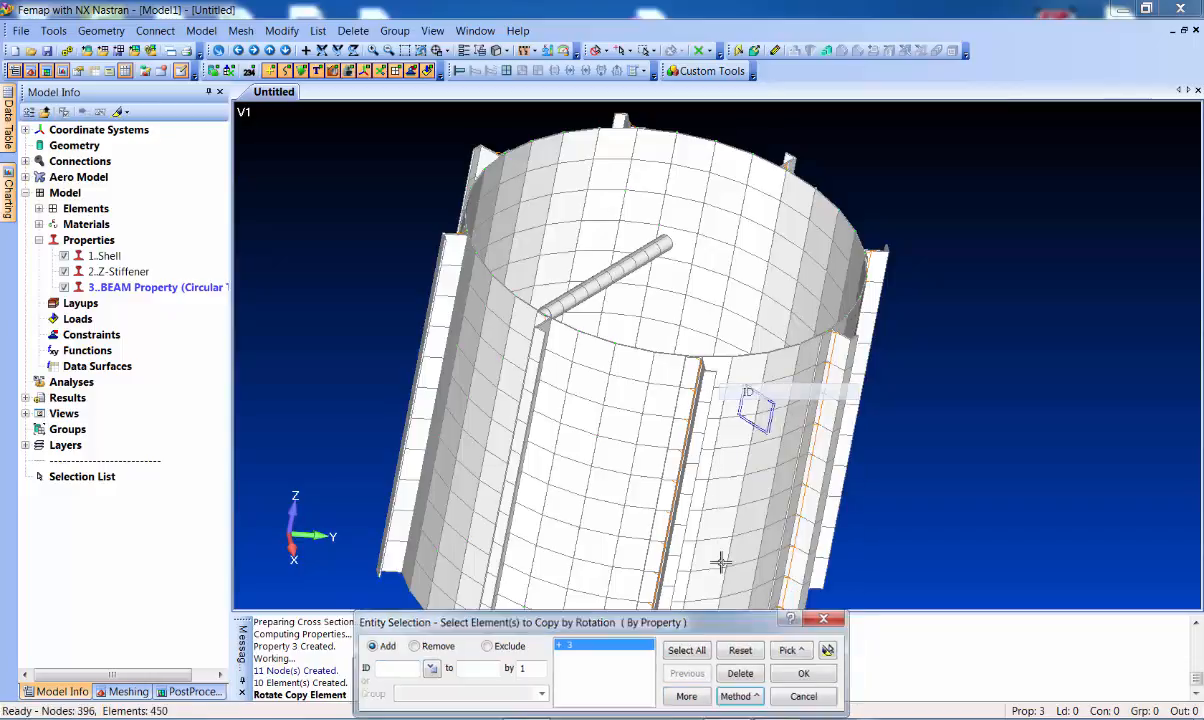
left_click(829, 651)
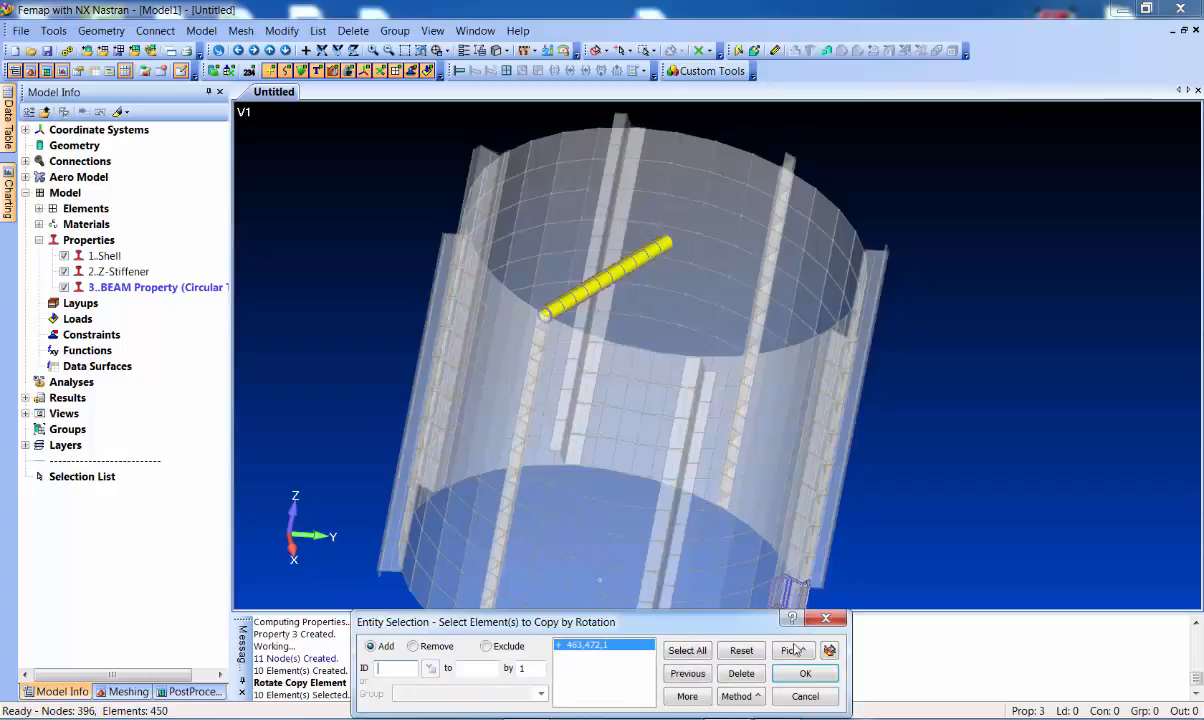
left_click(805, 673)
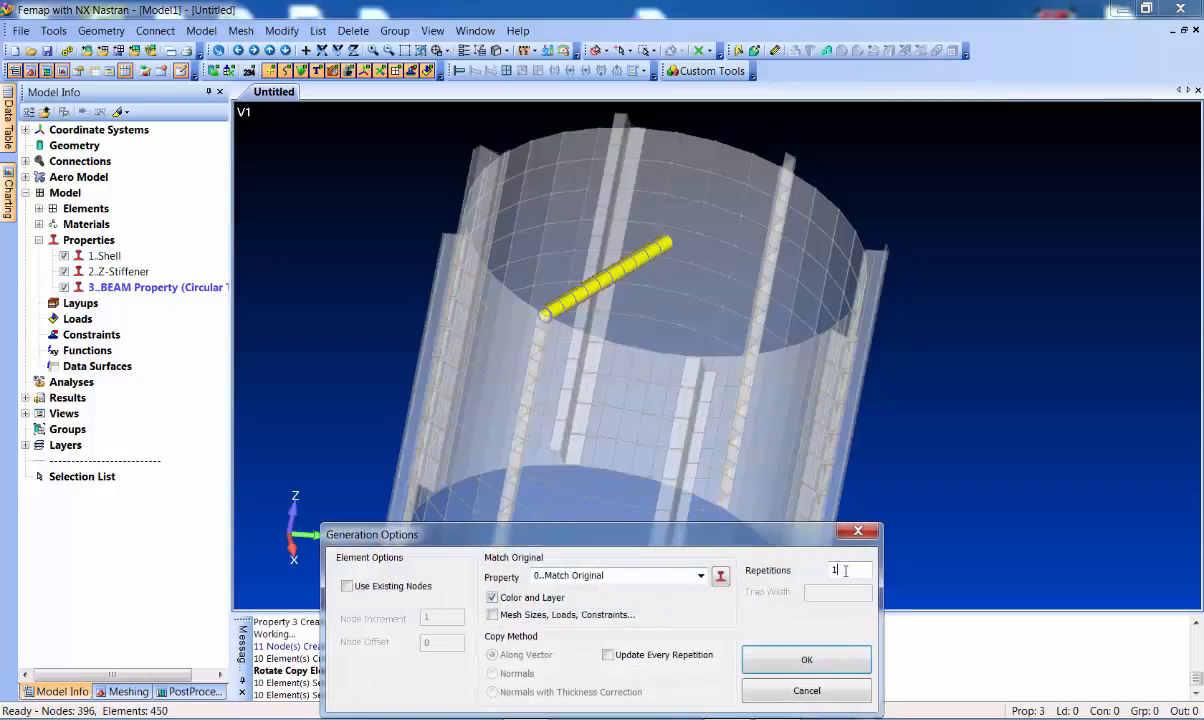
Copy the beams 7 times at 45° steps about the cylinder axis
left_click(806, 655)
type("0")
key("Tab")
type("0")
key("Tab")
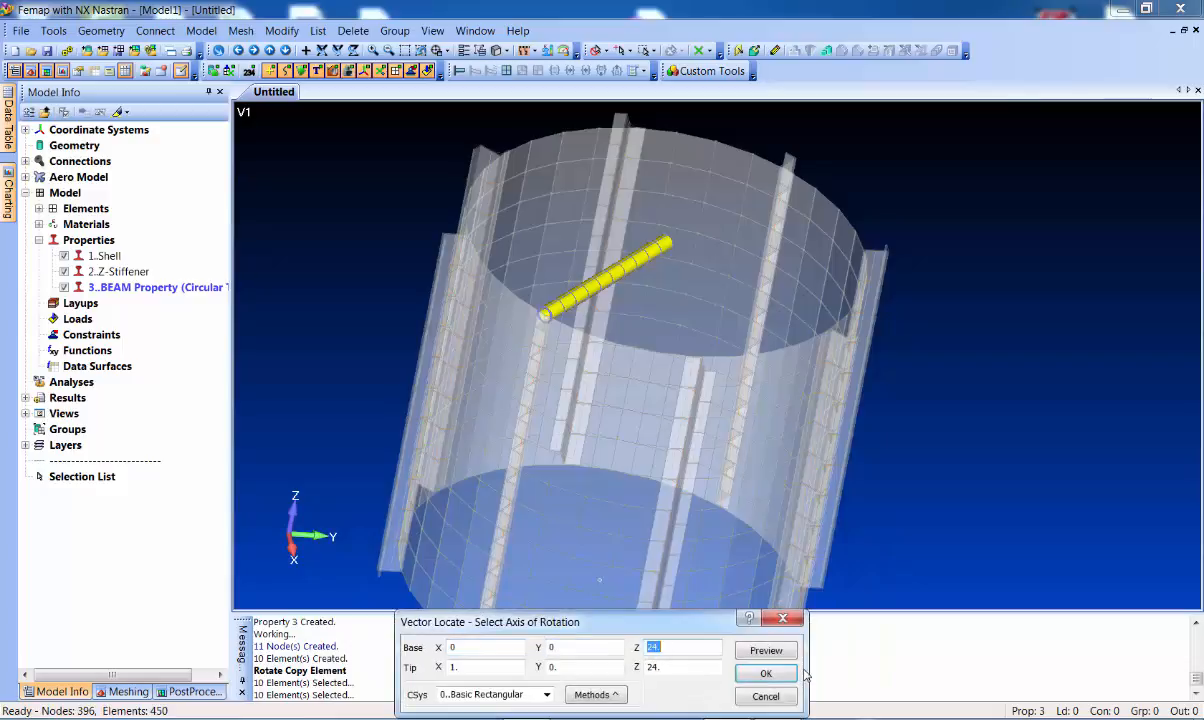
key("Return")
type("4")
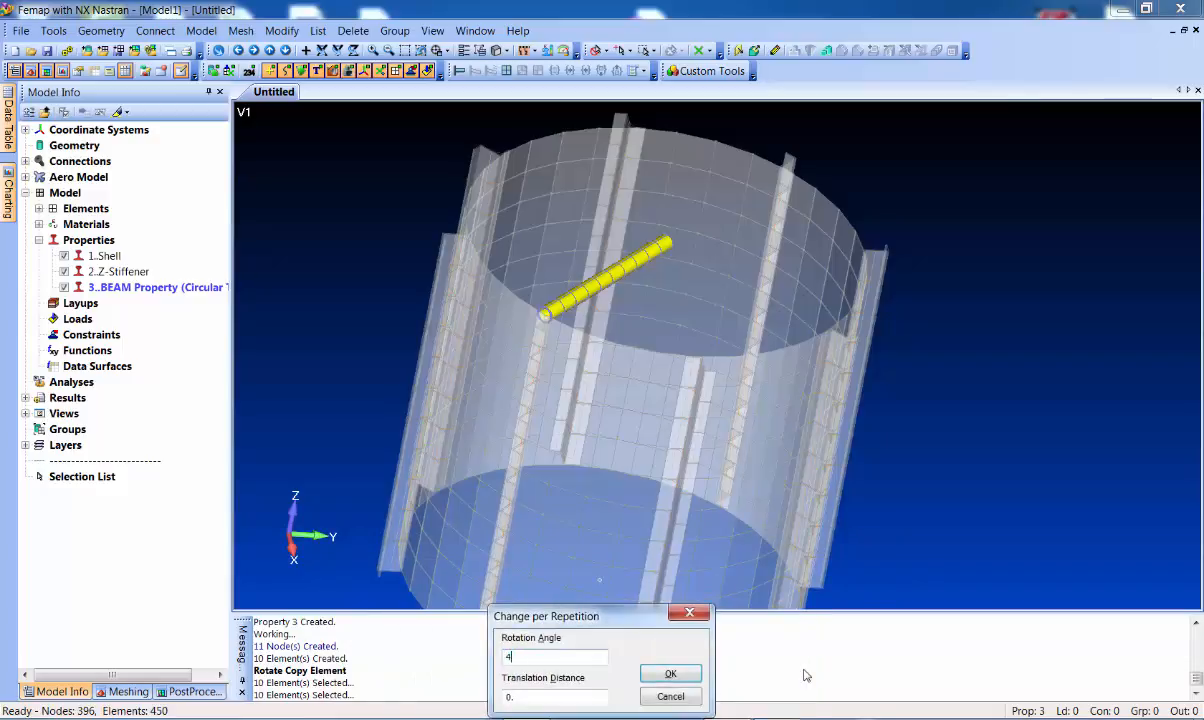
type("5")
key("Return")
middle_click_drag(653, 312, 625, 292)
left_click(53, 30)
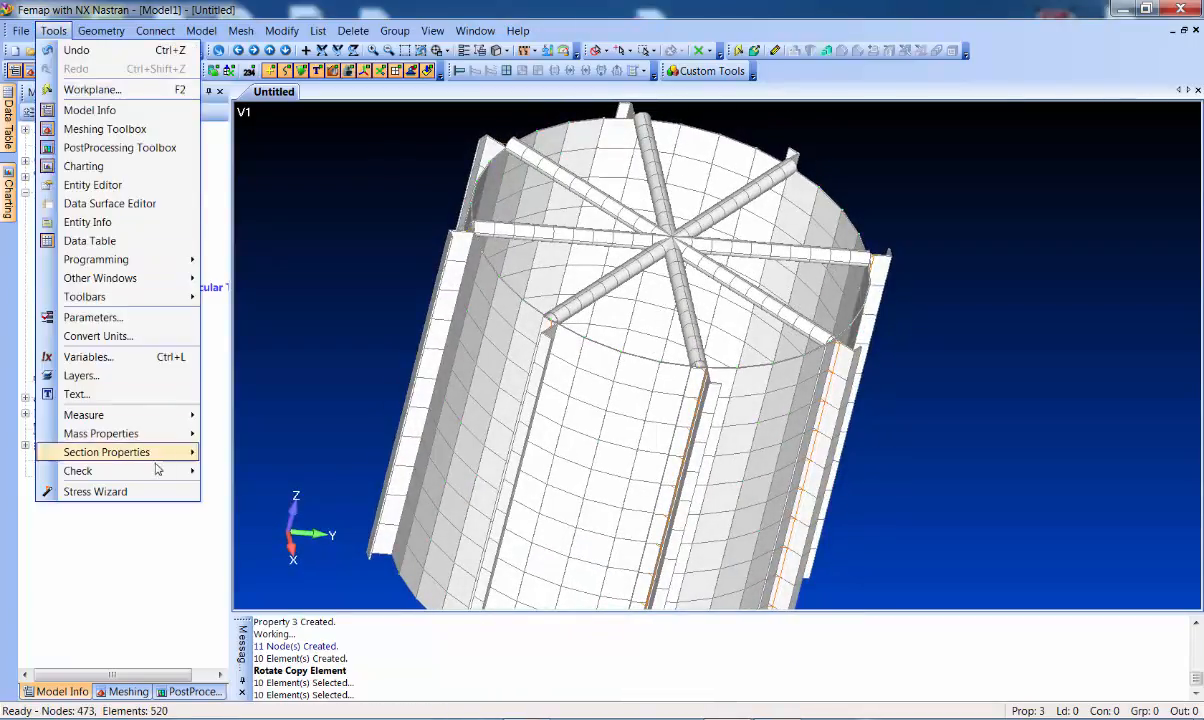
Check all nodes for coincidence, preview them, and merge the 16 duplicate hub nodes
mouse_move(152, 470)
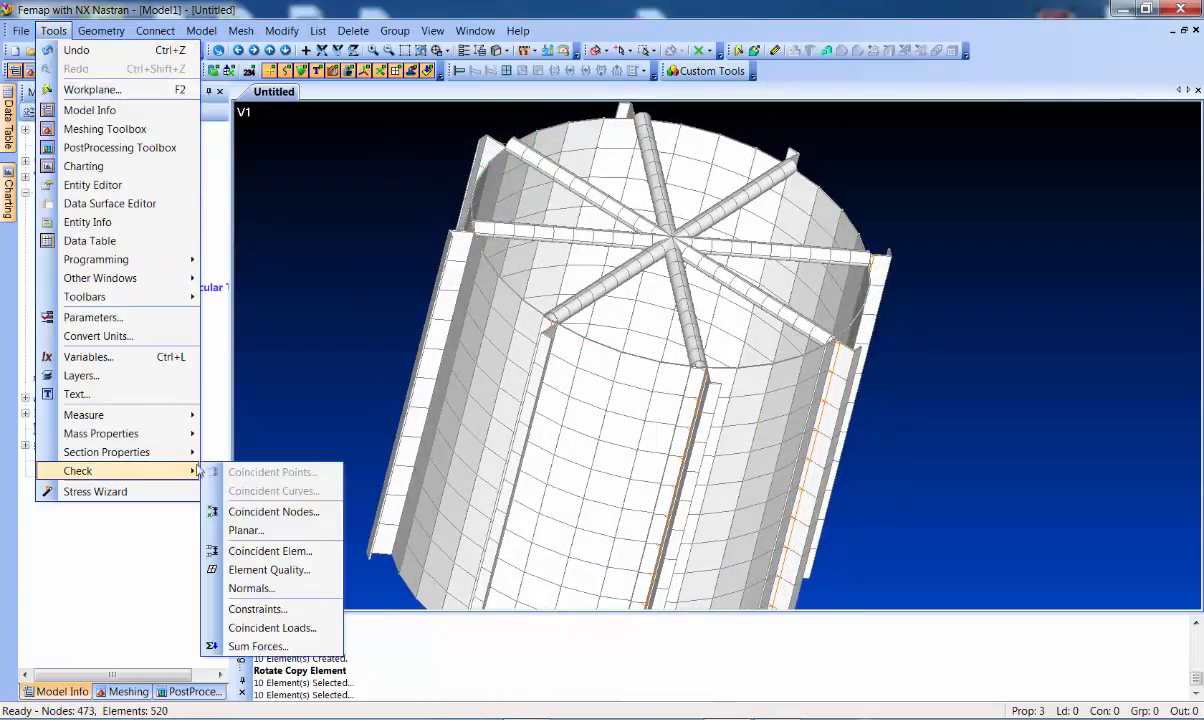
left_click(272, 512)
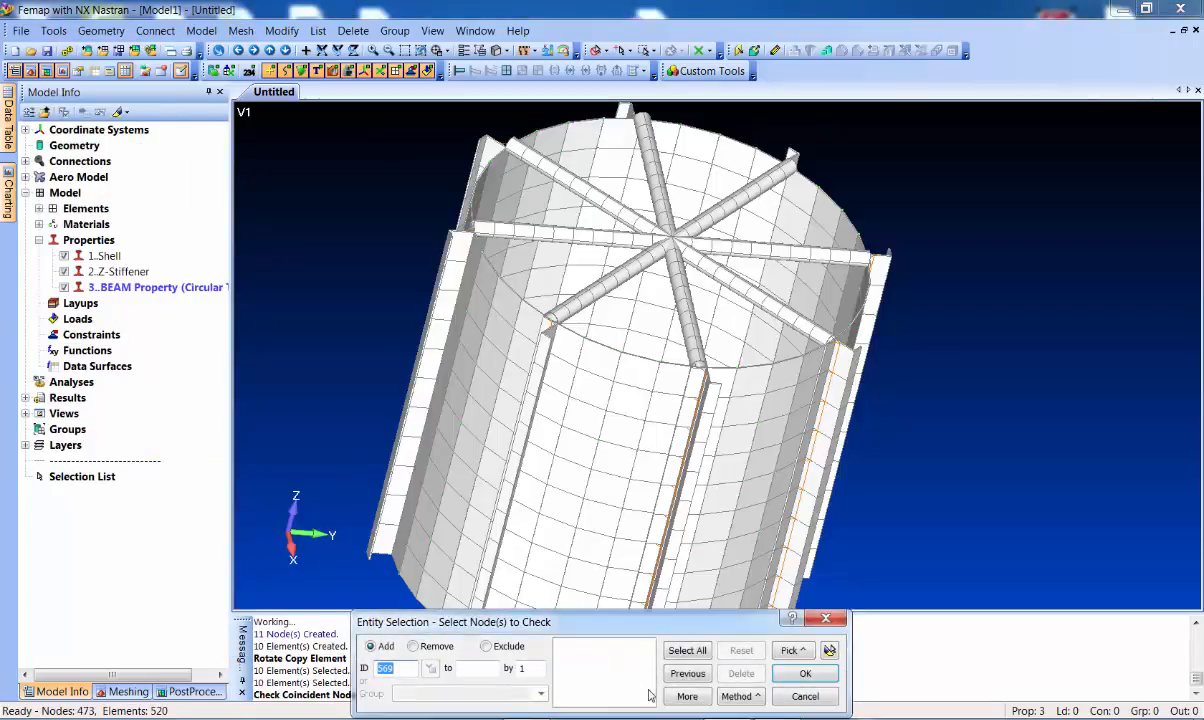
left_click(690, 651)
left_click(805, 673)
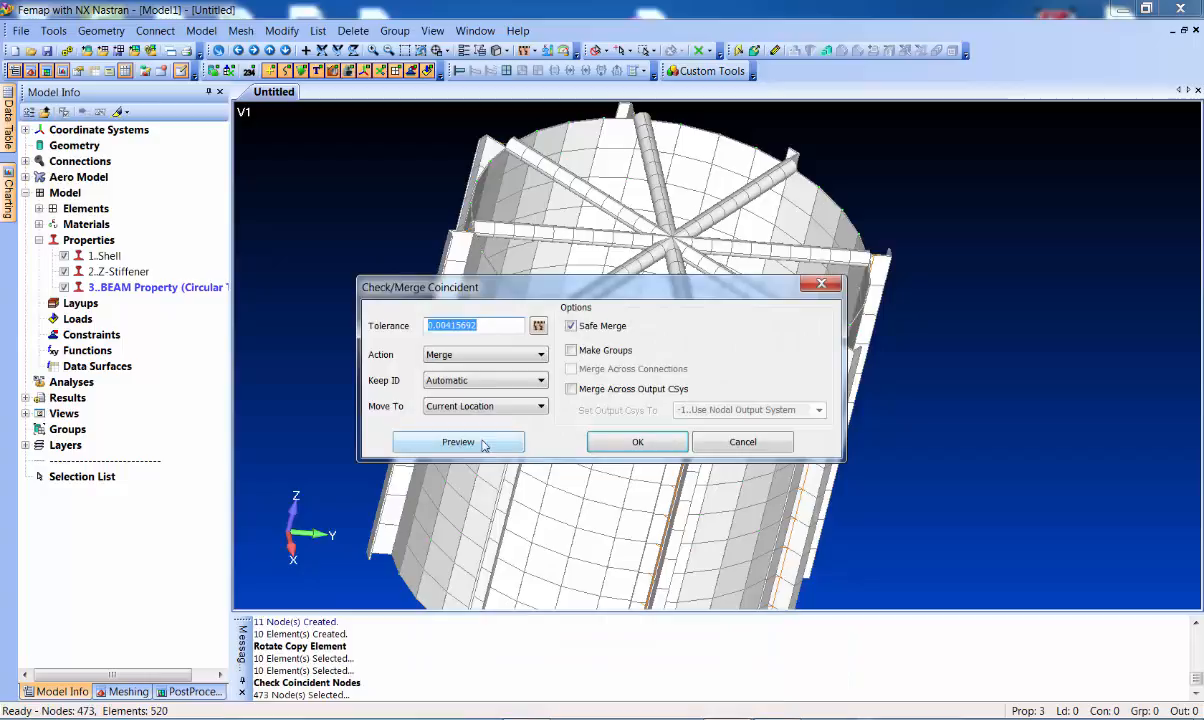
left_click(470, 441)
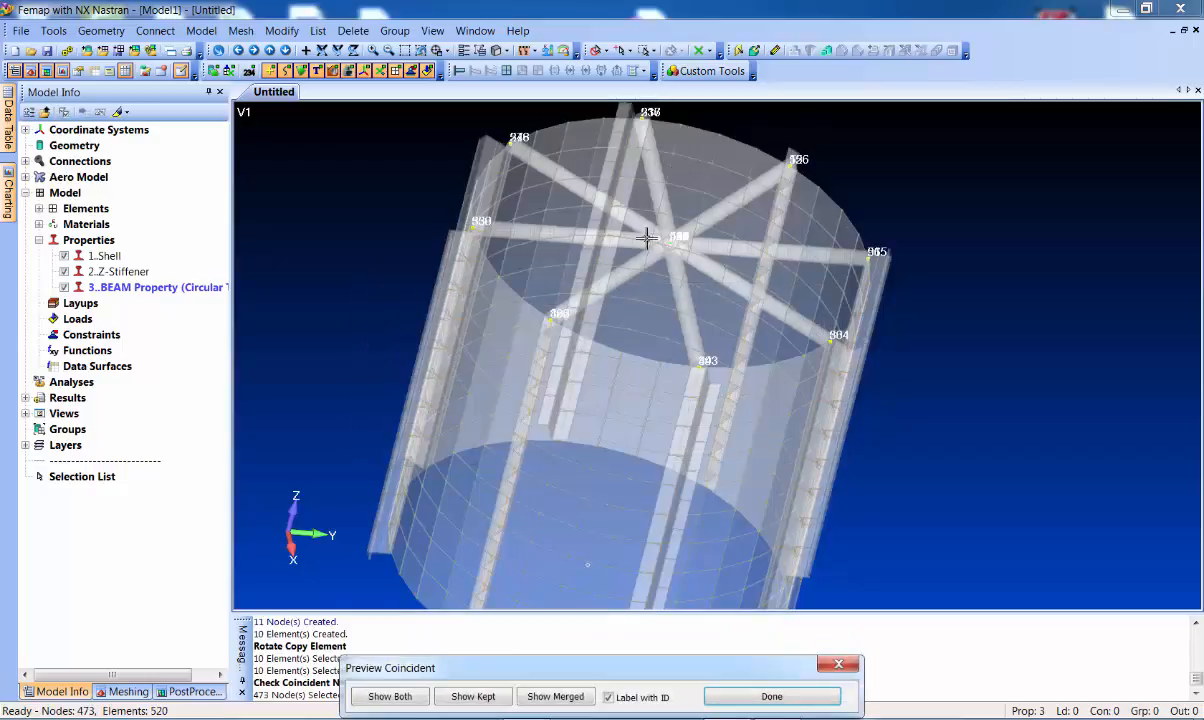
left_click(782, 698)
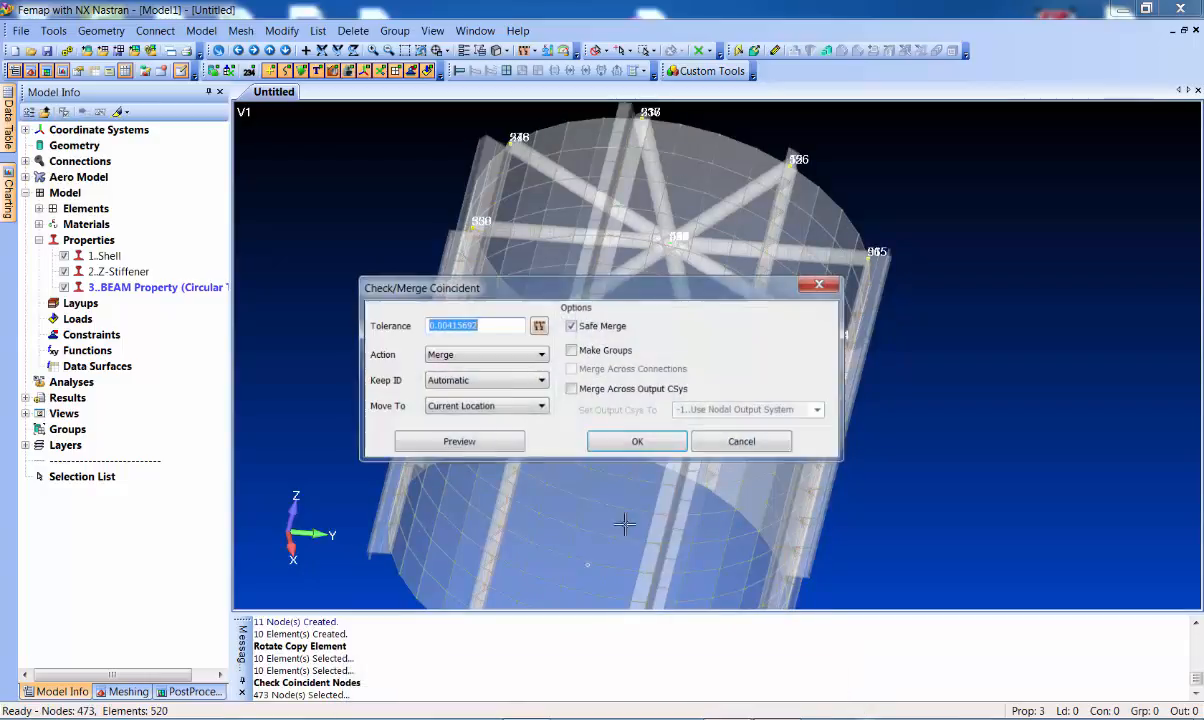
left_click(628, 440)
middle_click_drag(1000, 385, 1051, 556)
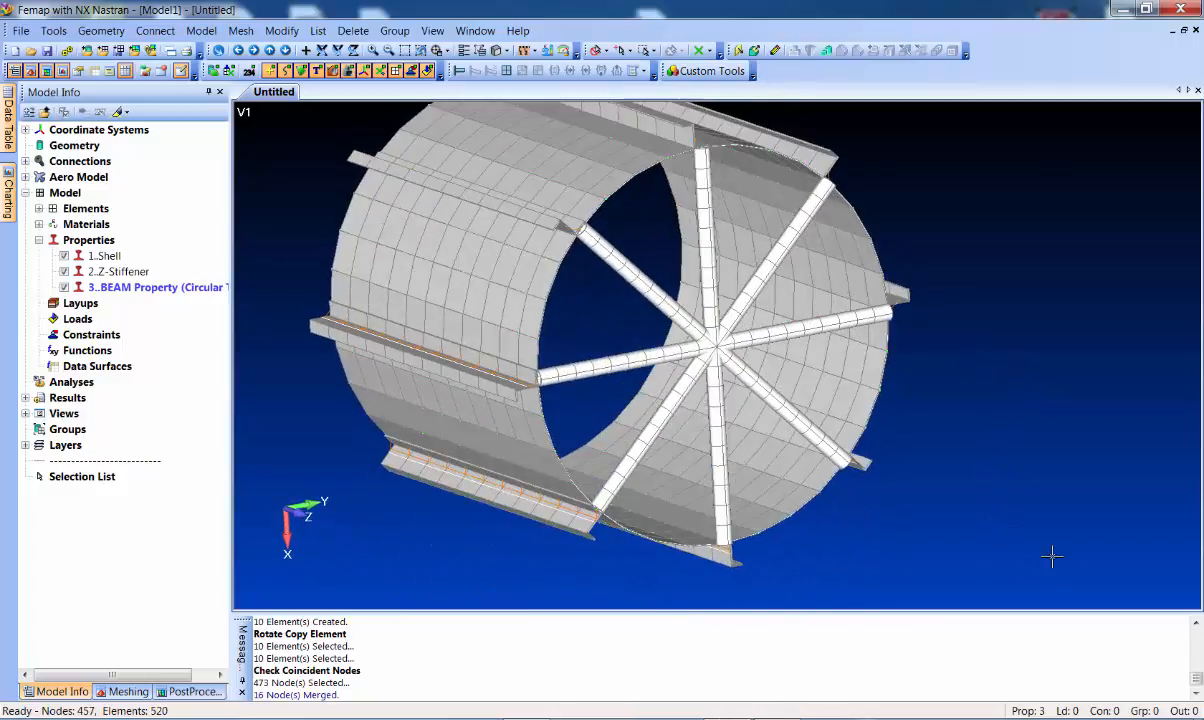
left_click(241, 30)
Copy all eight spoke beams once along a vector based at node 336
mouse_move(300, 261)
left_click(420, 280)
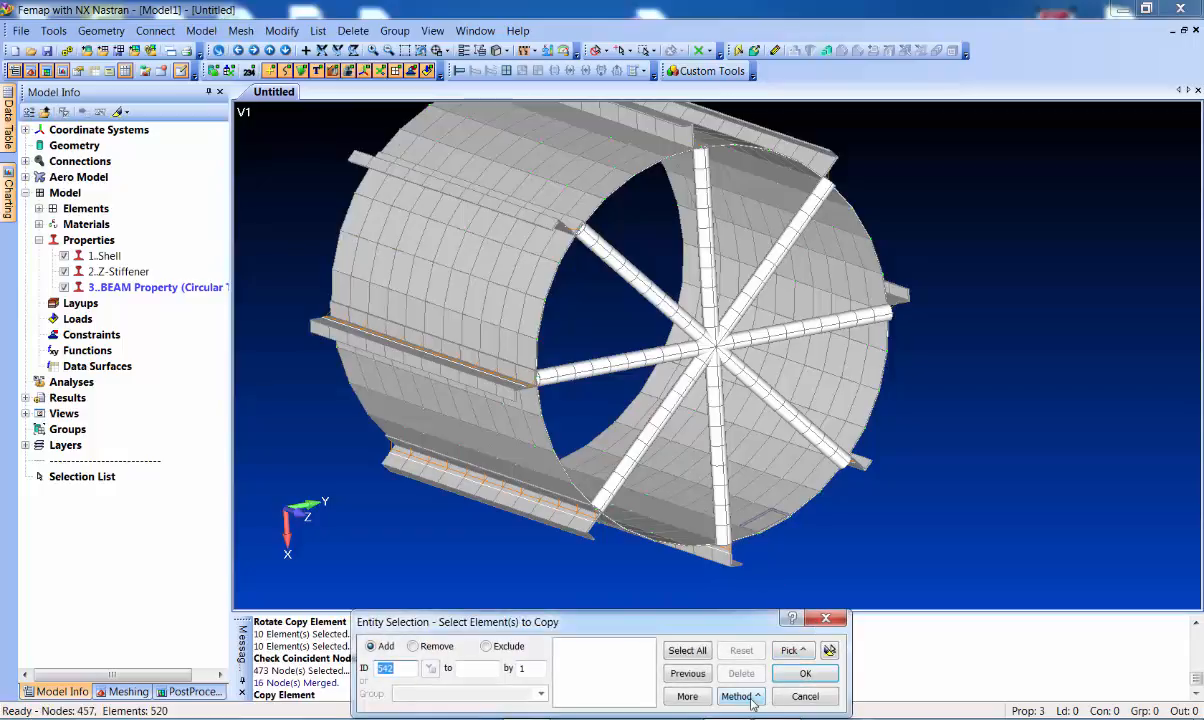
left_click(753, 702)
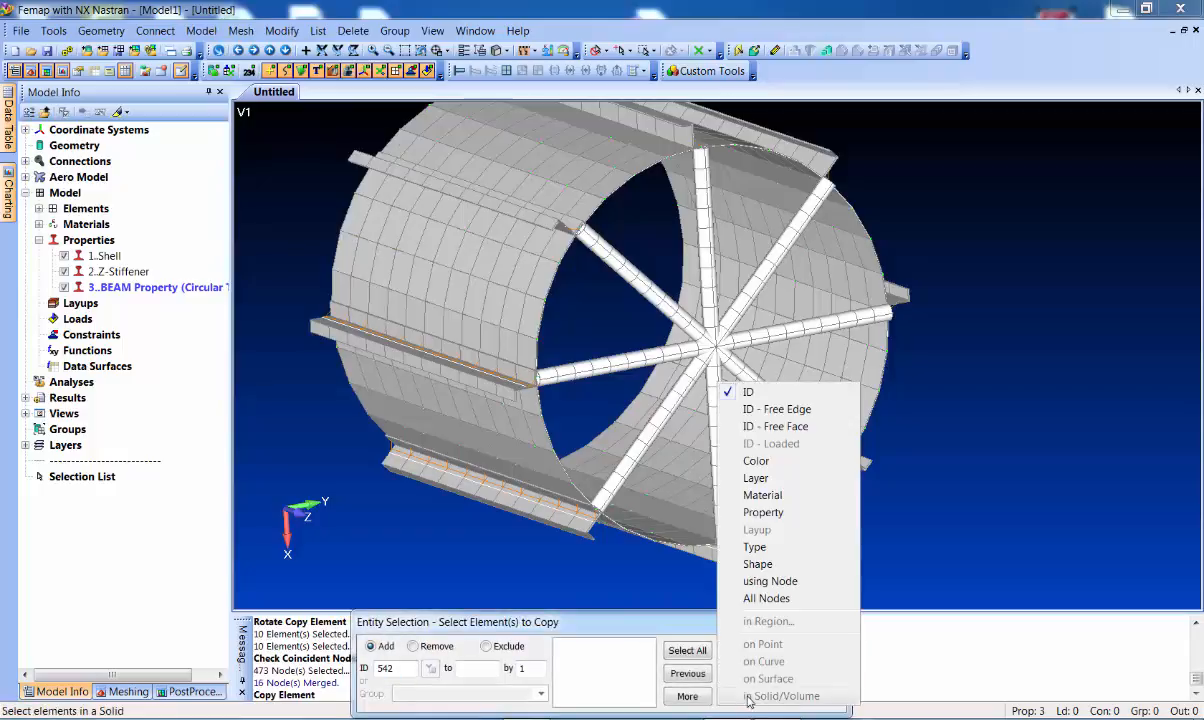
left_click(767, 515)
left_click(632, 360)
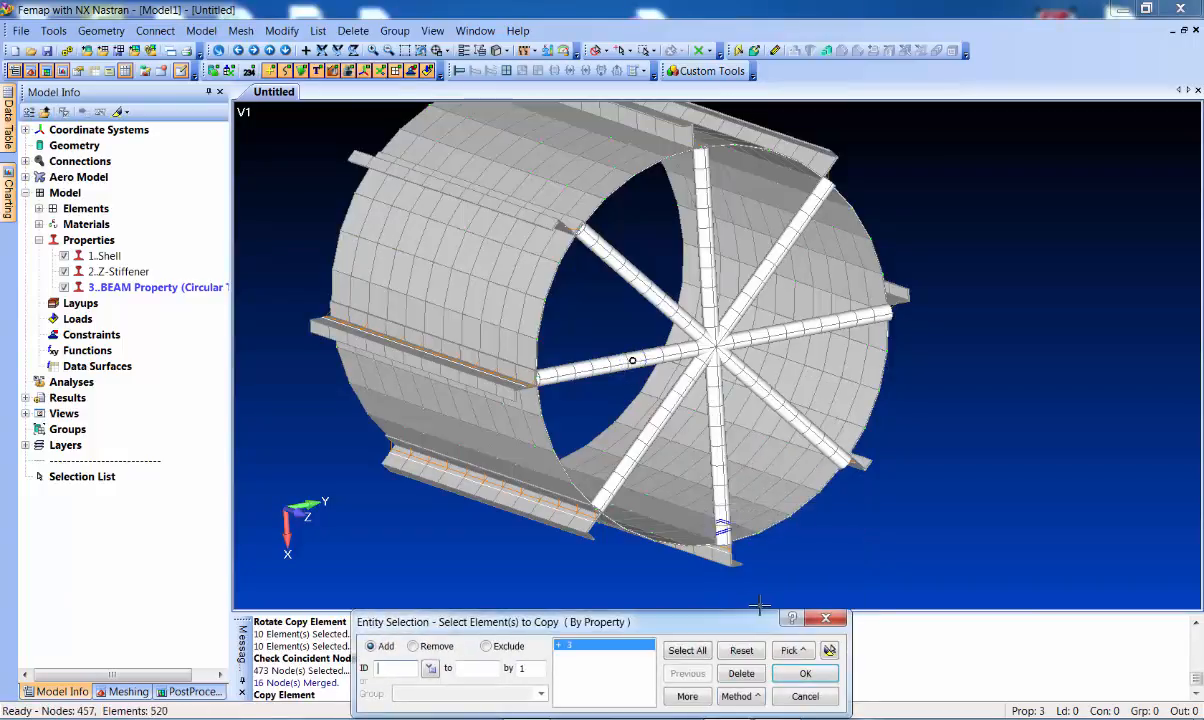
left_click(795, 674)
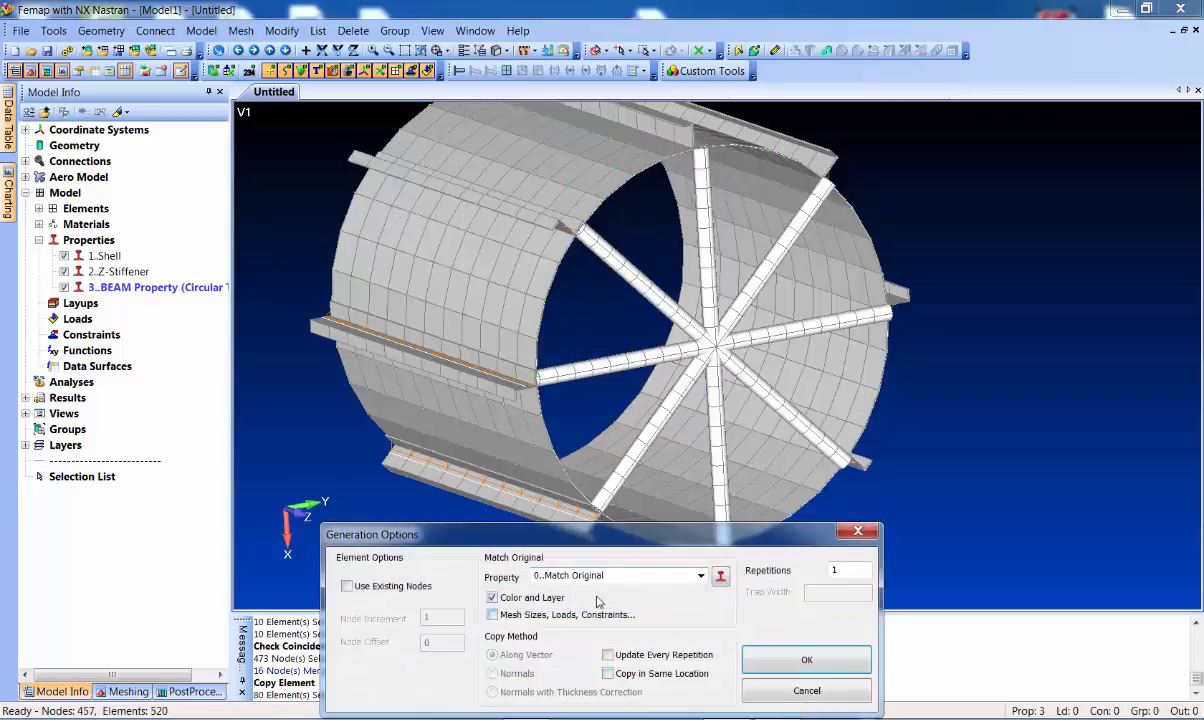
left_click(807, 661)
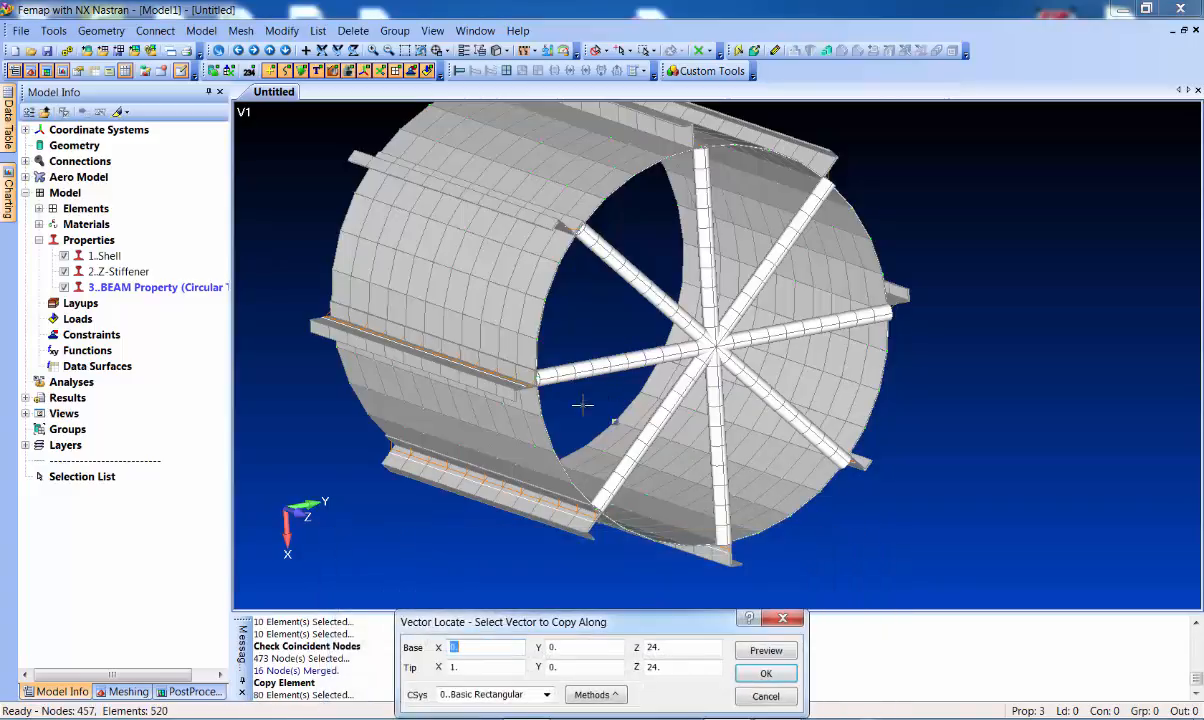
left_click(536, 378)
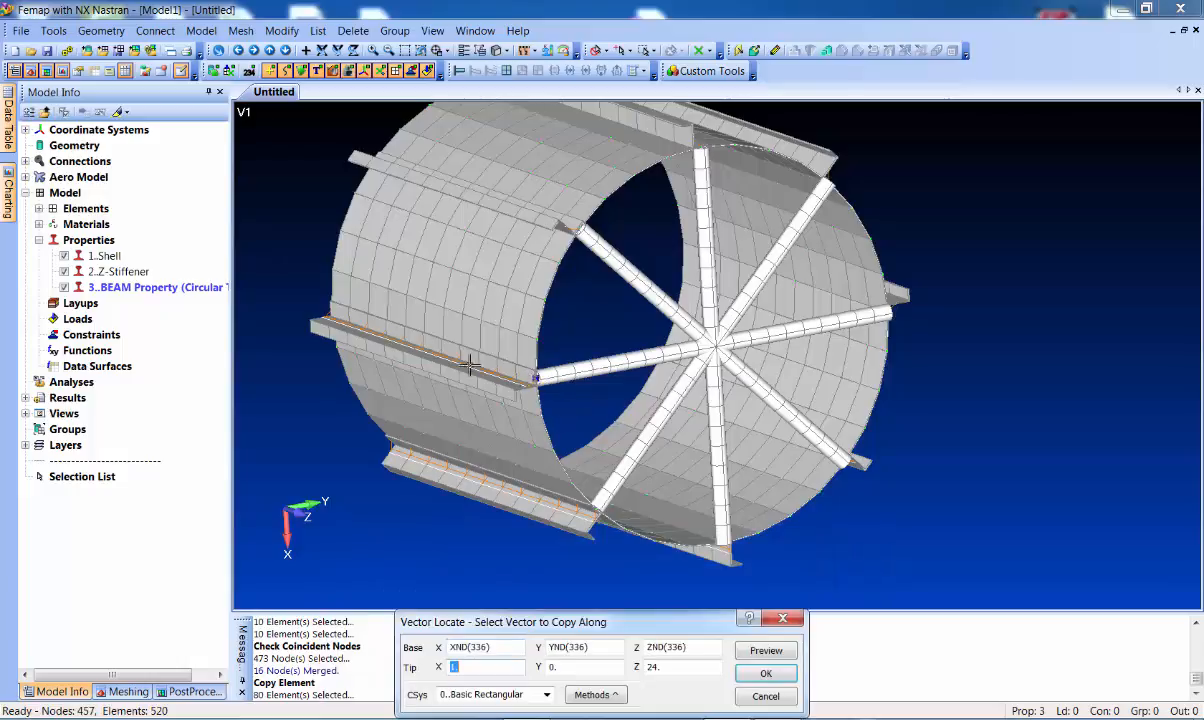
left_click(326, 318)
middle_click_drag(261, 298, 612, 285)
Check all nodes again and merge the 8 coincident duplicates, leaving 530 nodes
left_click(53, 30)
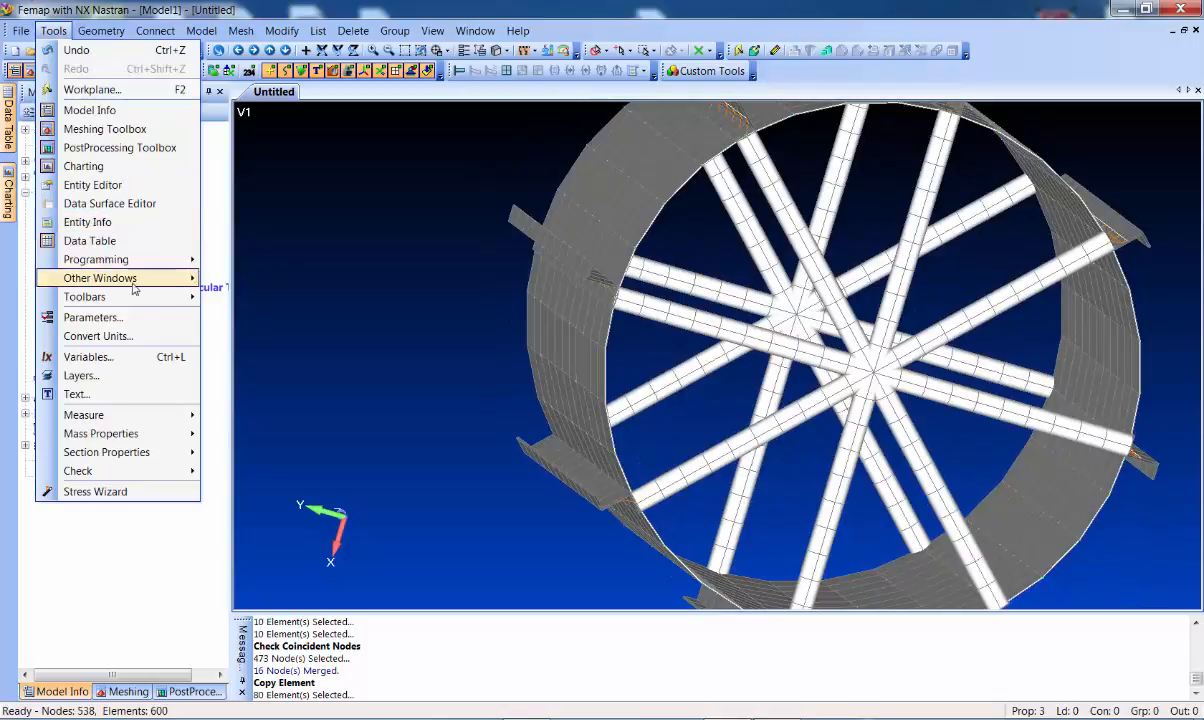
mouse_move(152, 470)
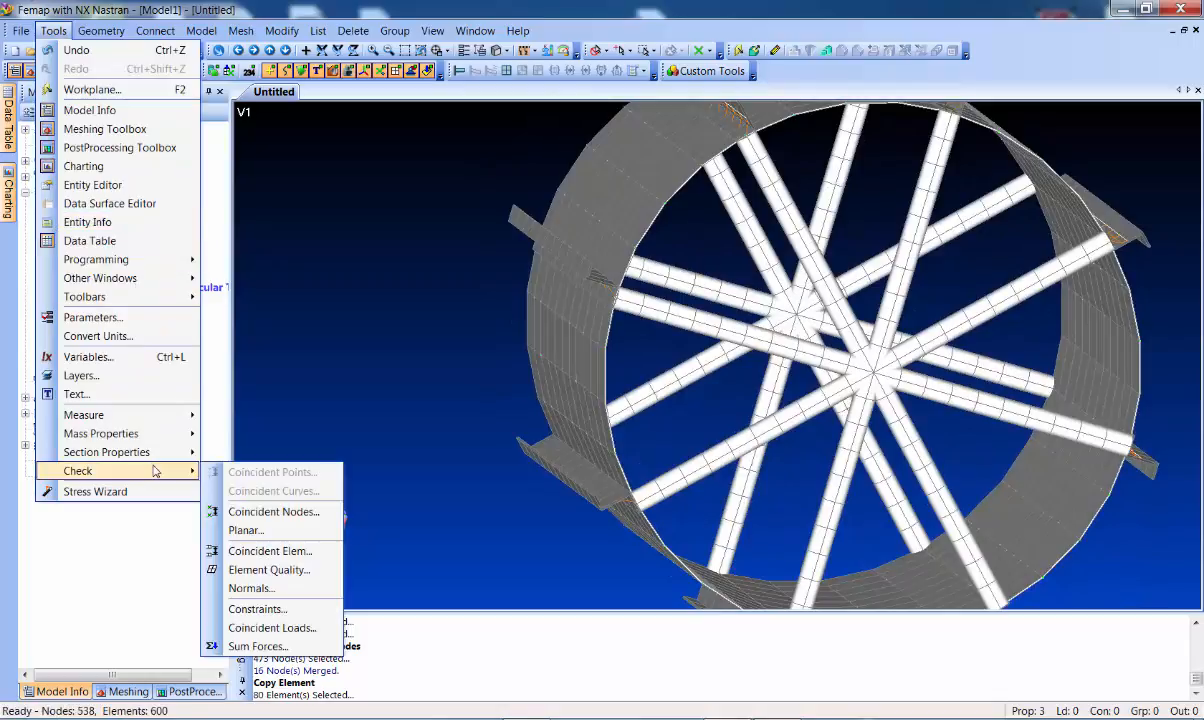
left_click(274, 512)
left_click(690, 651)
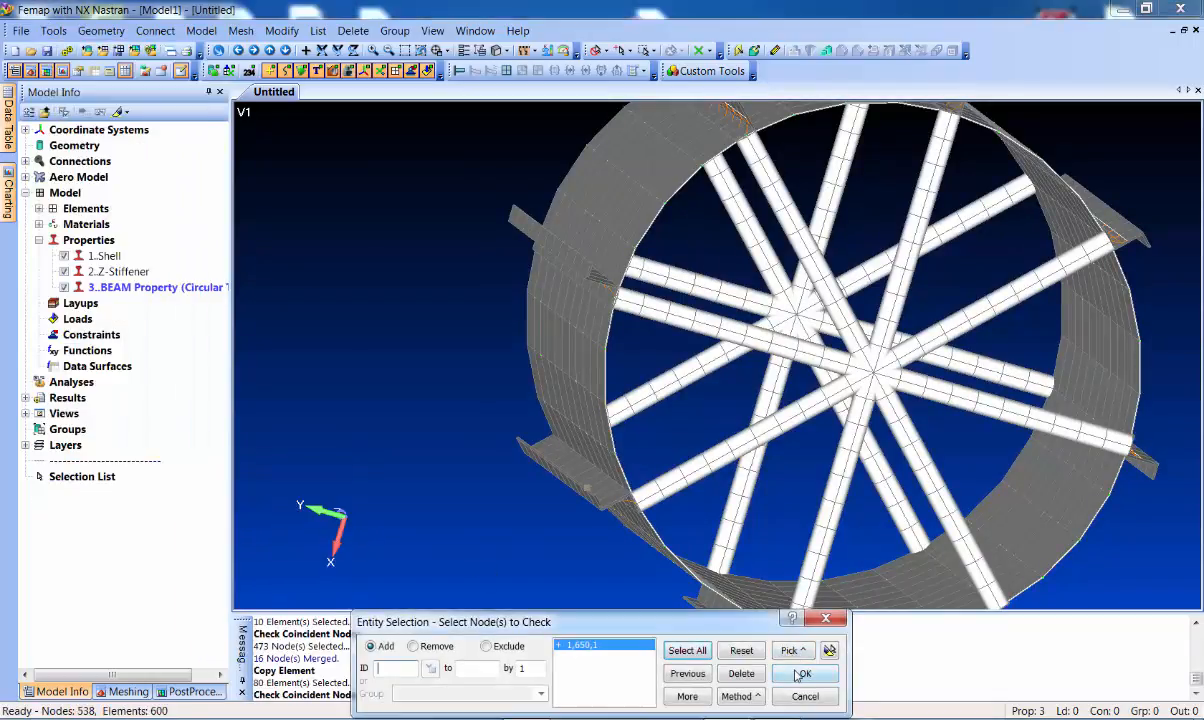
left_click(805, 673)
left_click(499, 449)
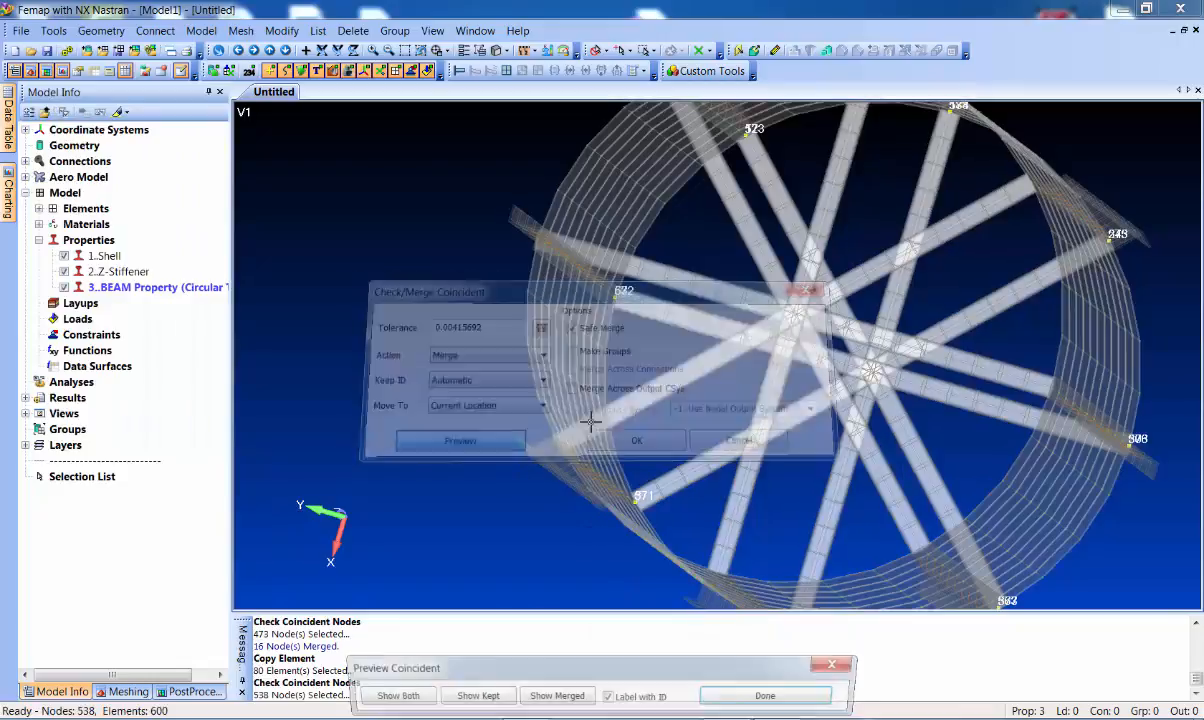
left_click(771, 696)
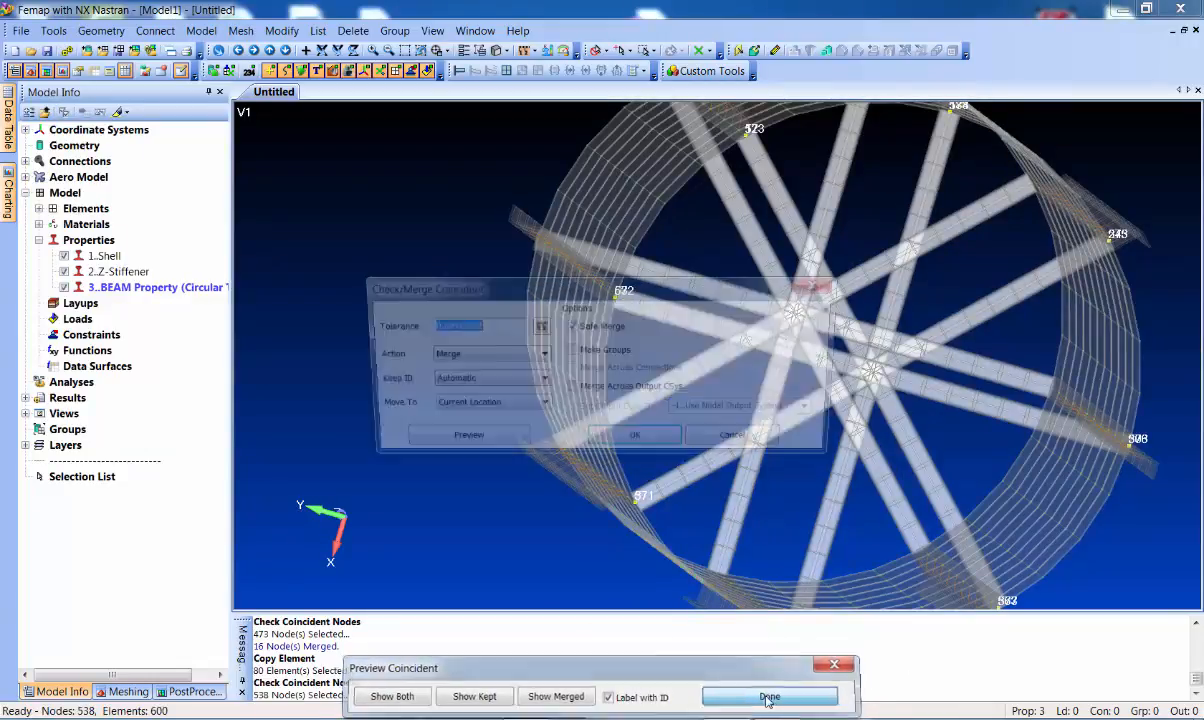
left_click(638, 442)
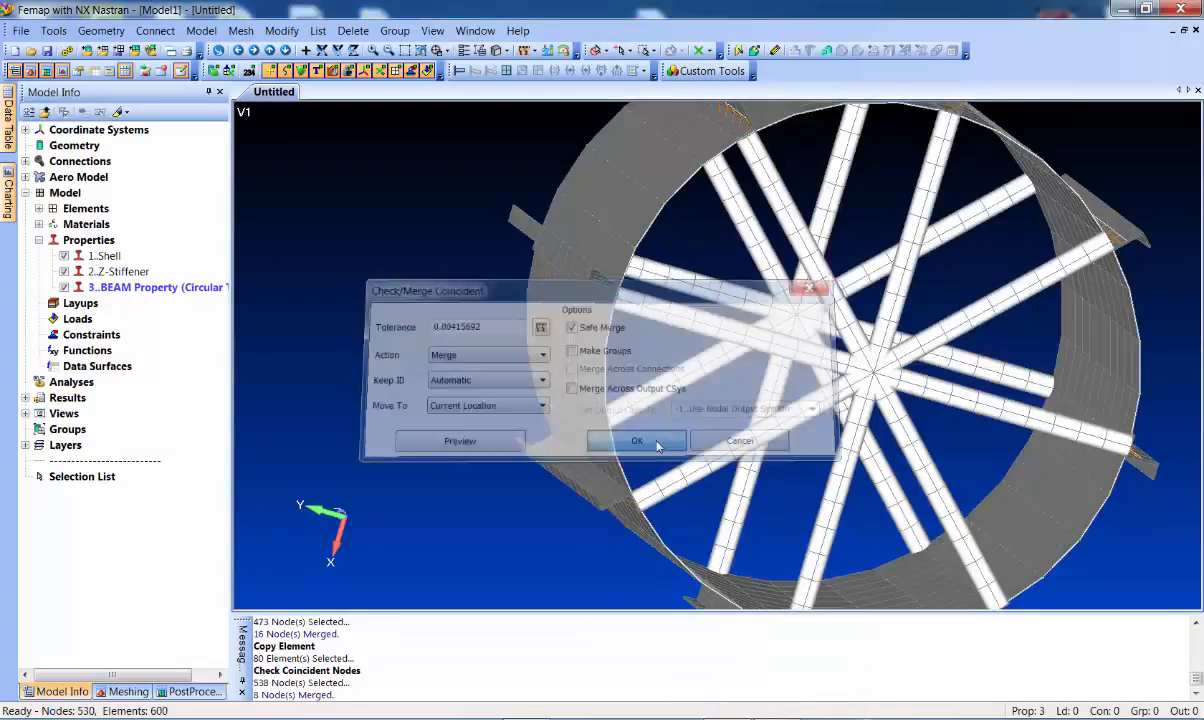
middle_click_drag(500, 355, 750, 340)
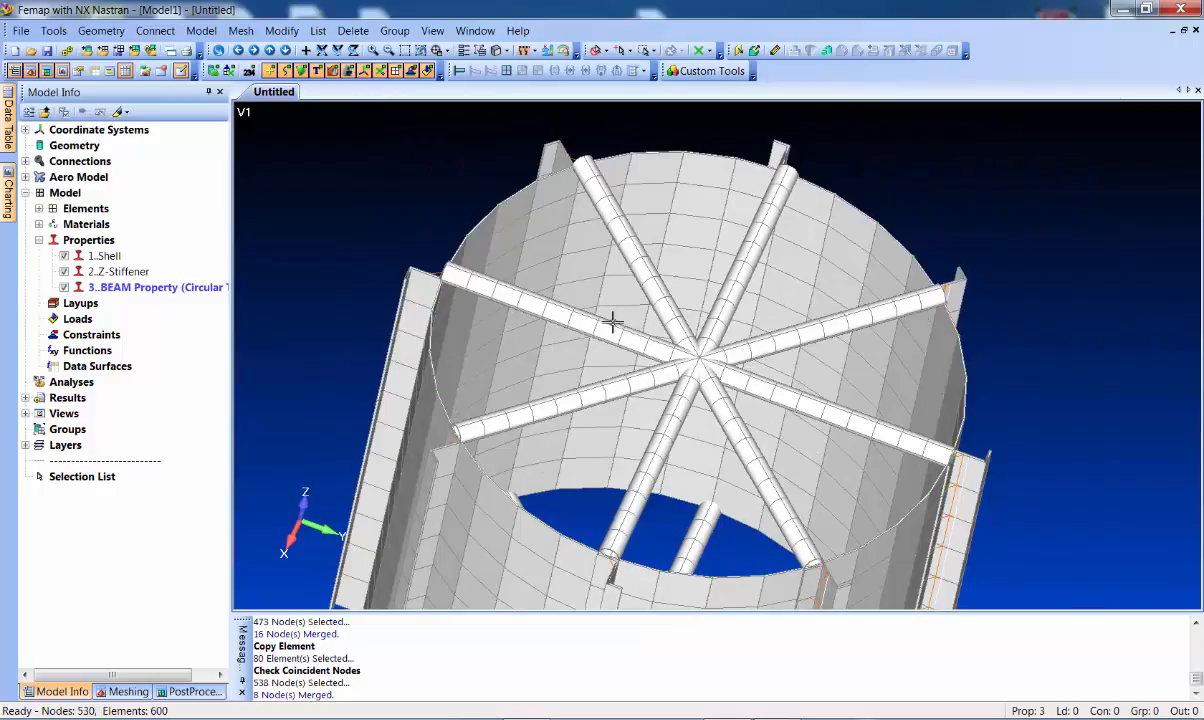
From a top-down view, turn on element shrink, hide beam cross sections, and zoom to the hub
middle_click_drag(734, 393, 748, 406)
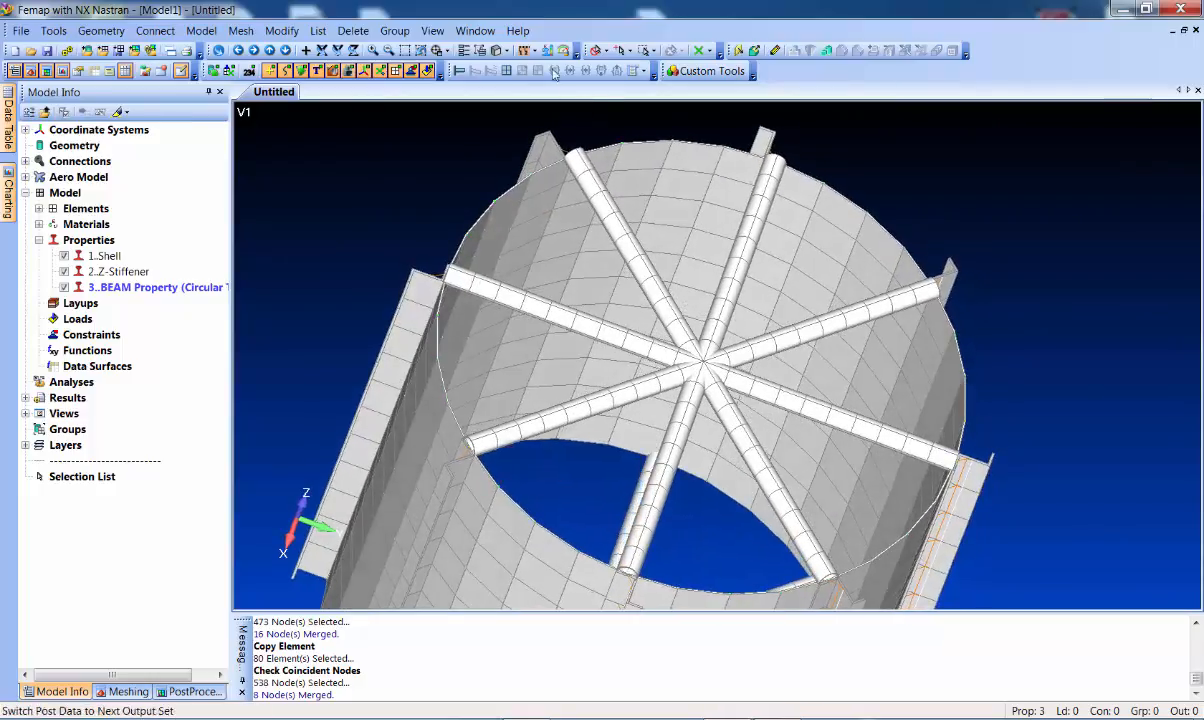
left_click(497, 50)
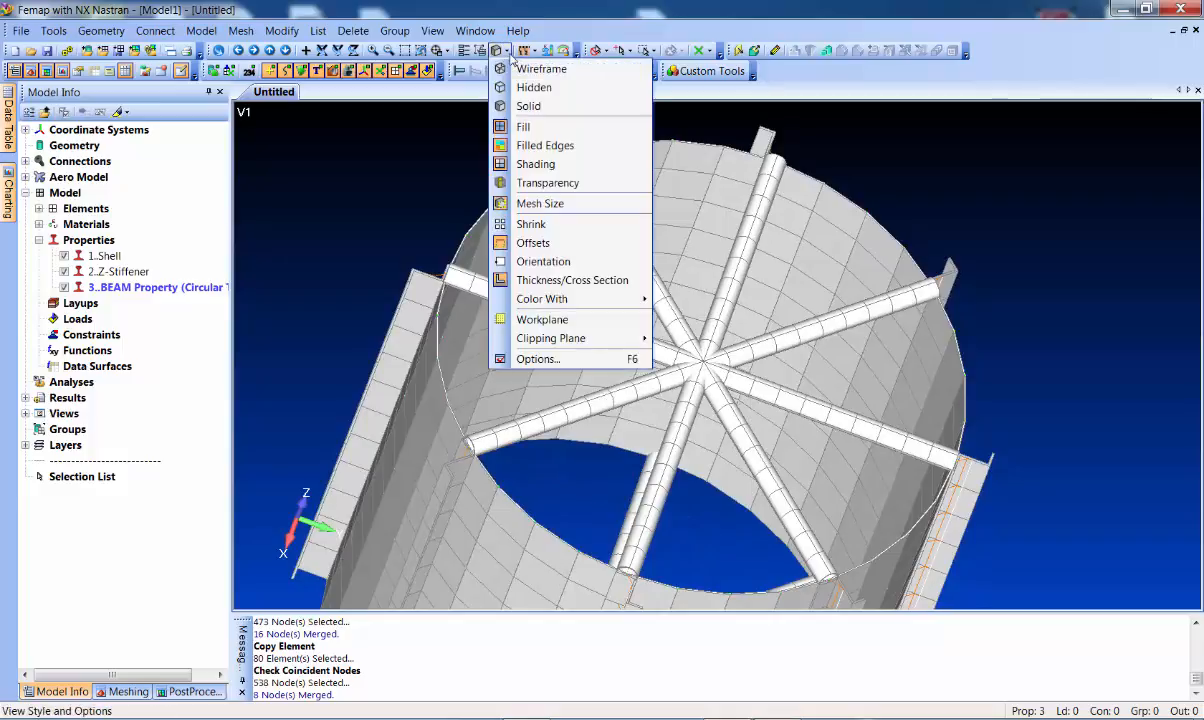
left_click(551, 224)
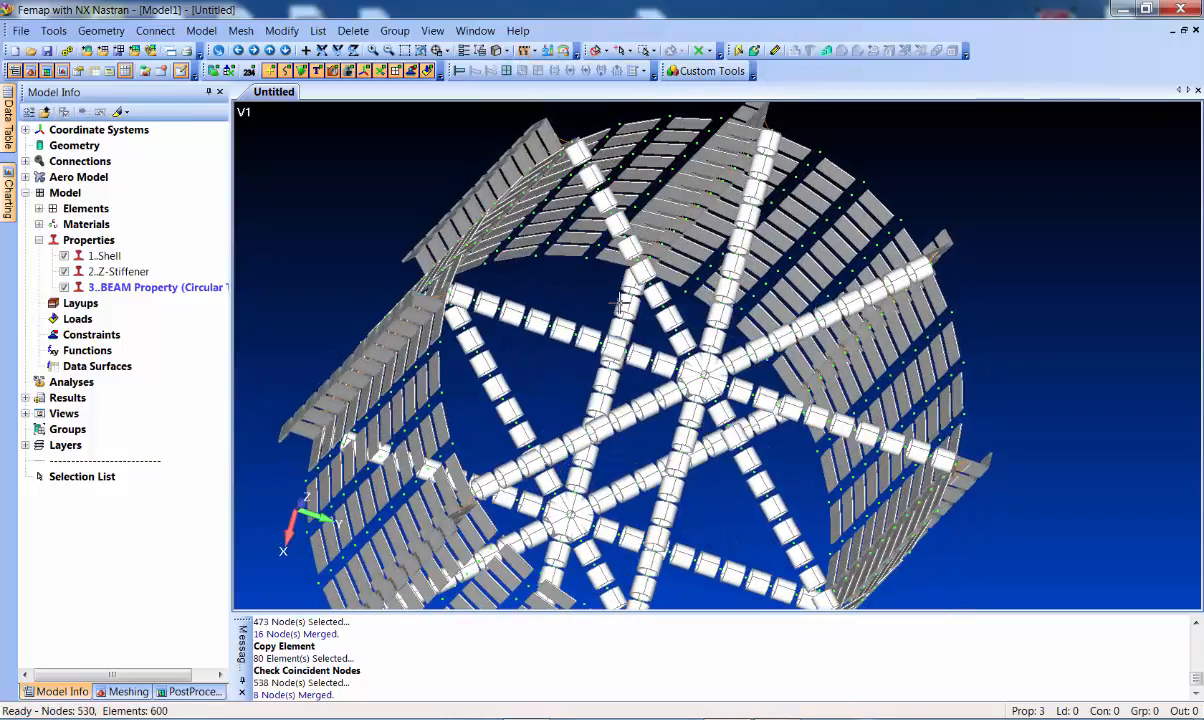
left_click(508, 51)
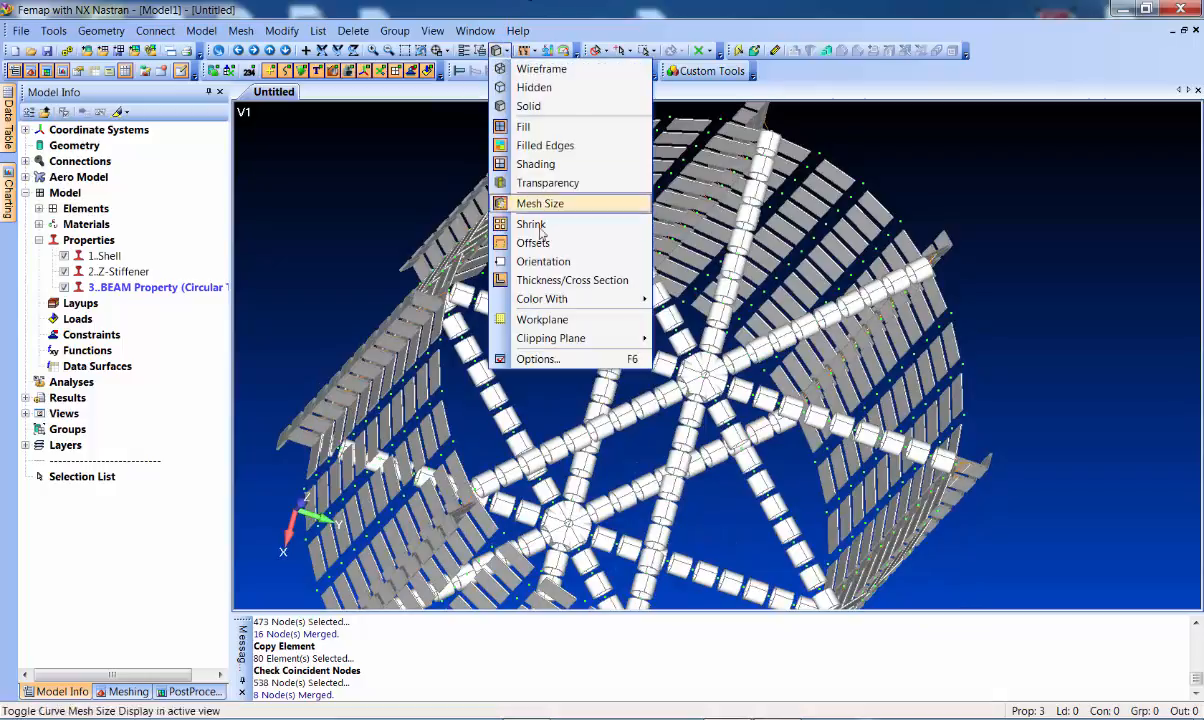
left_click(562, 272)
scroll(657, 397, "up", 3)
scroll(655, 396, "up", 3)
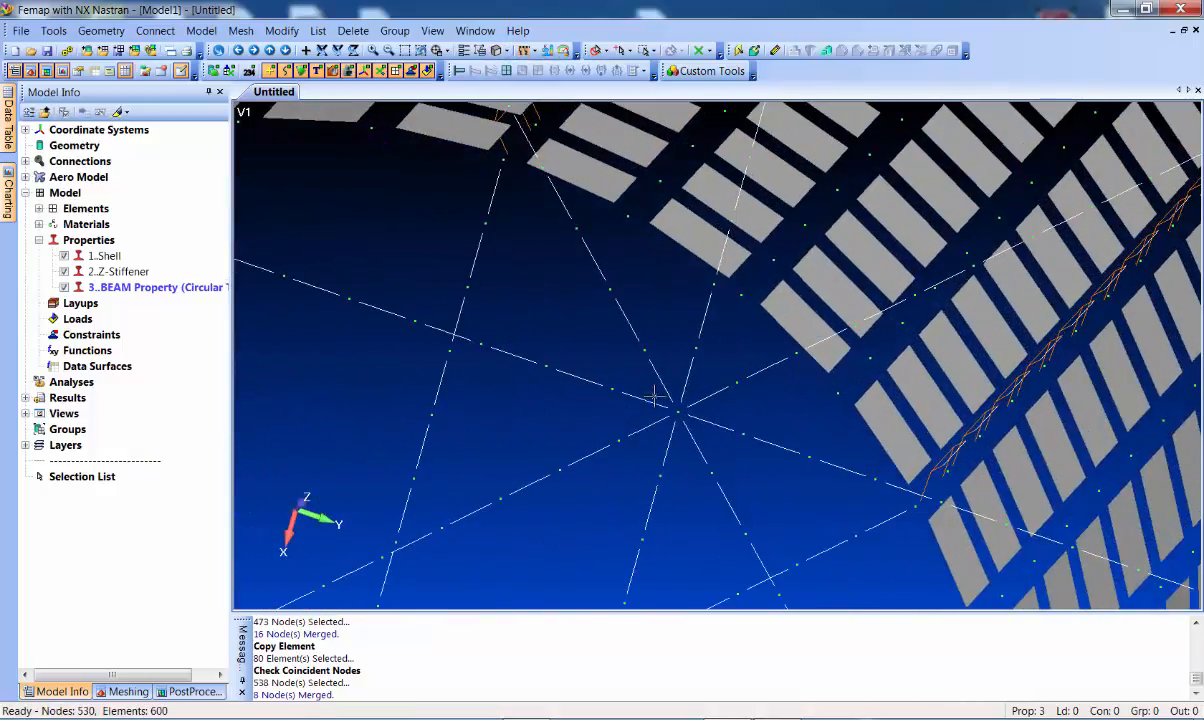
middle_click_drag(629, 414, 580, 360, "ctrl")
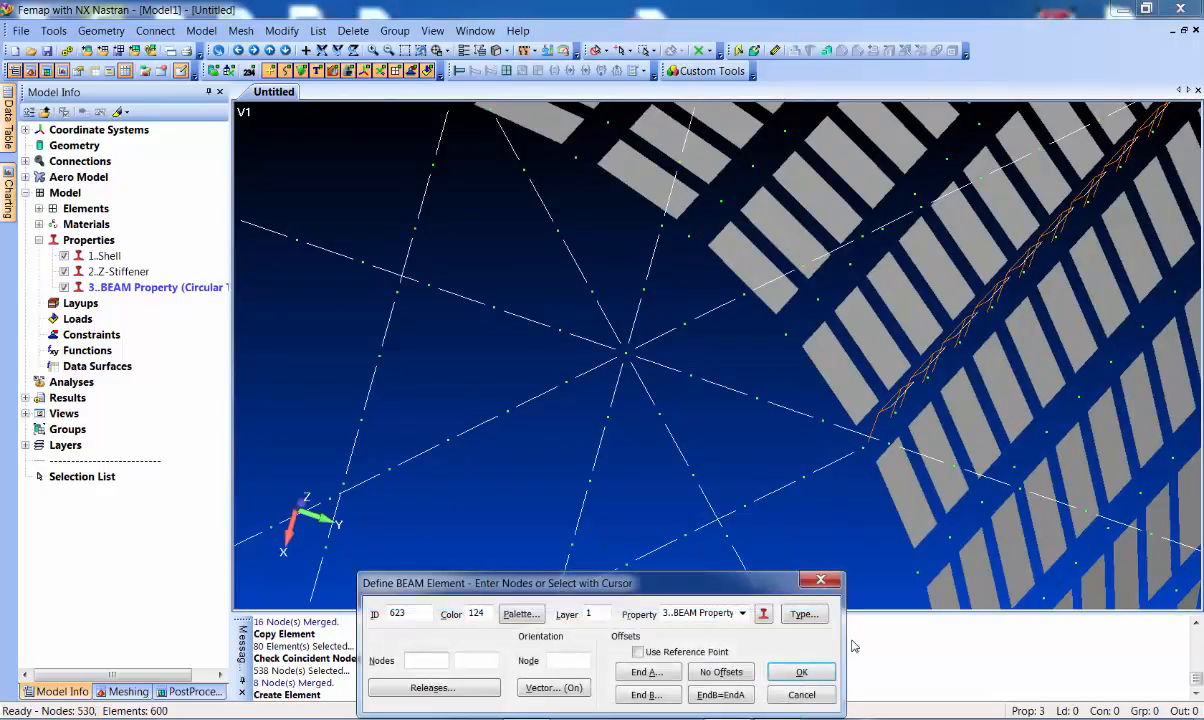
Define the new element as a Plate type using property 1..Shell
left_click(703, 613)
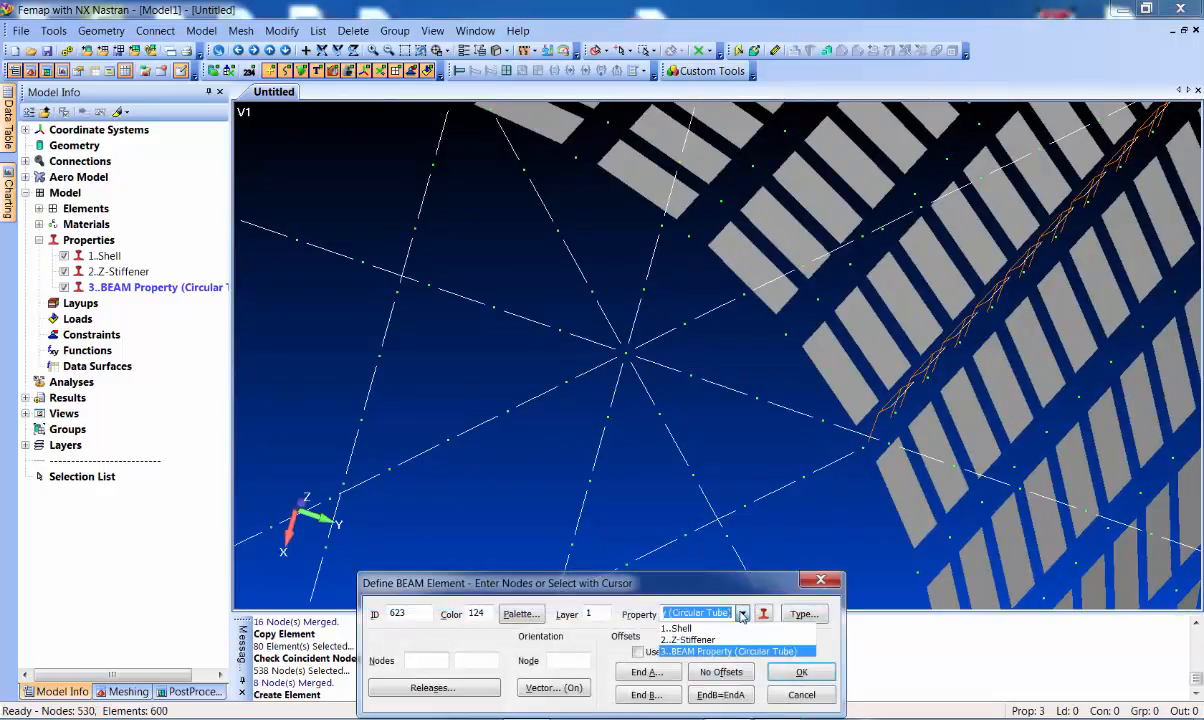
left_click(703, 628)
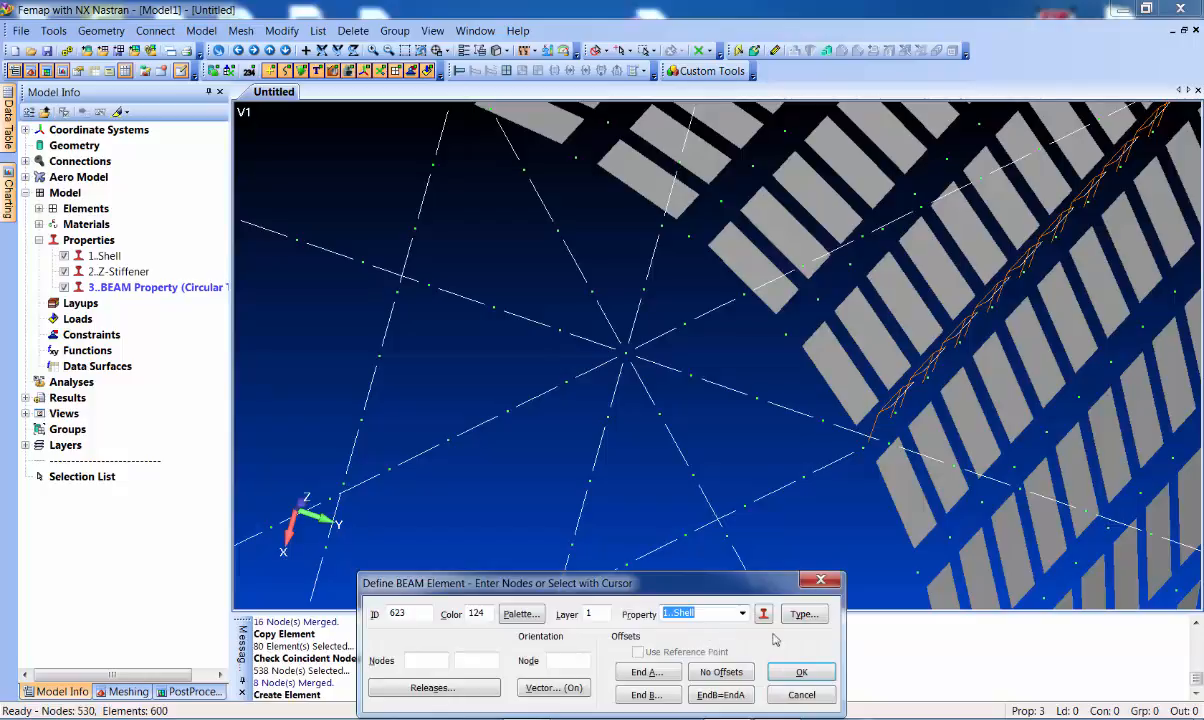
left_click(800, 614)
left_click(1118, 400)
left_click(1154, 674)
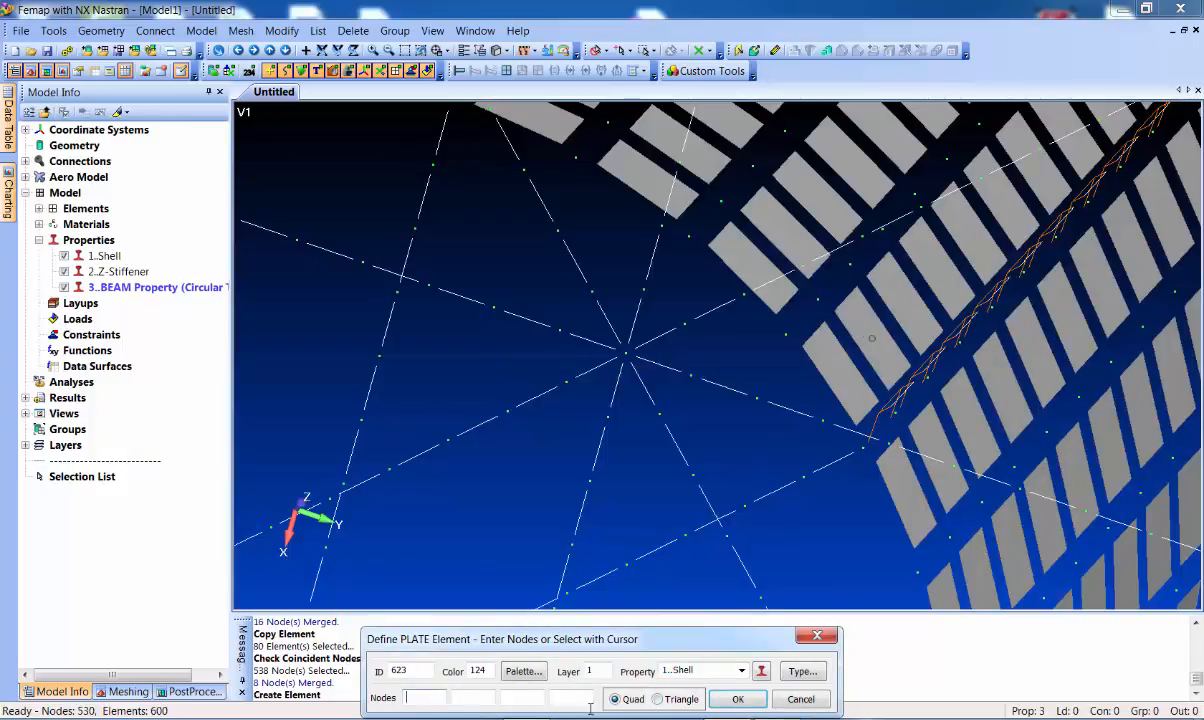
Switch to triangular plates and build the first hub triangles from two outer nodes and the centre
left_click(659, 699)
left_click(609, 419)
left_click(659, 414)
left_click(625, 360)
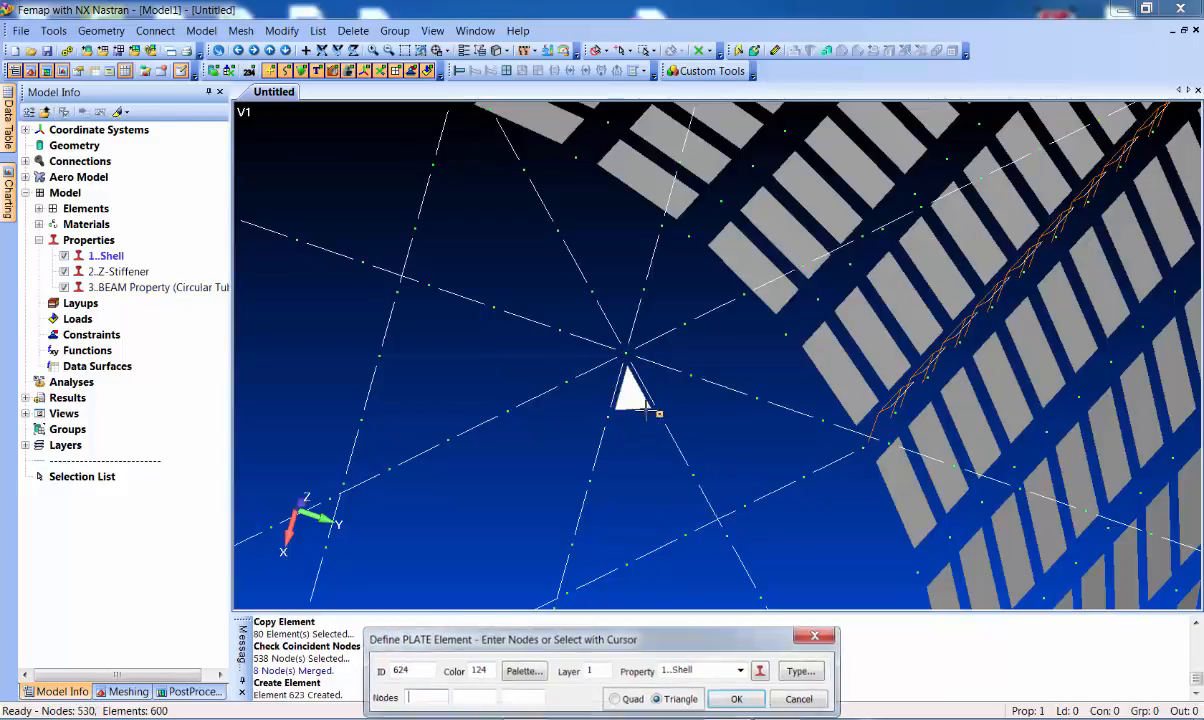
double_click(638, 362)
left_click(691, 375)
left_click(682, 329)
left_click(636, 353)
left_click(684, 324)
left_click(643, 290)
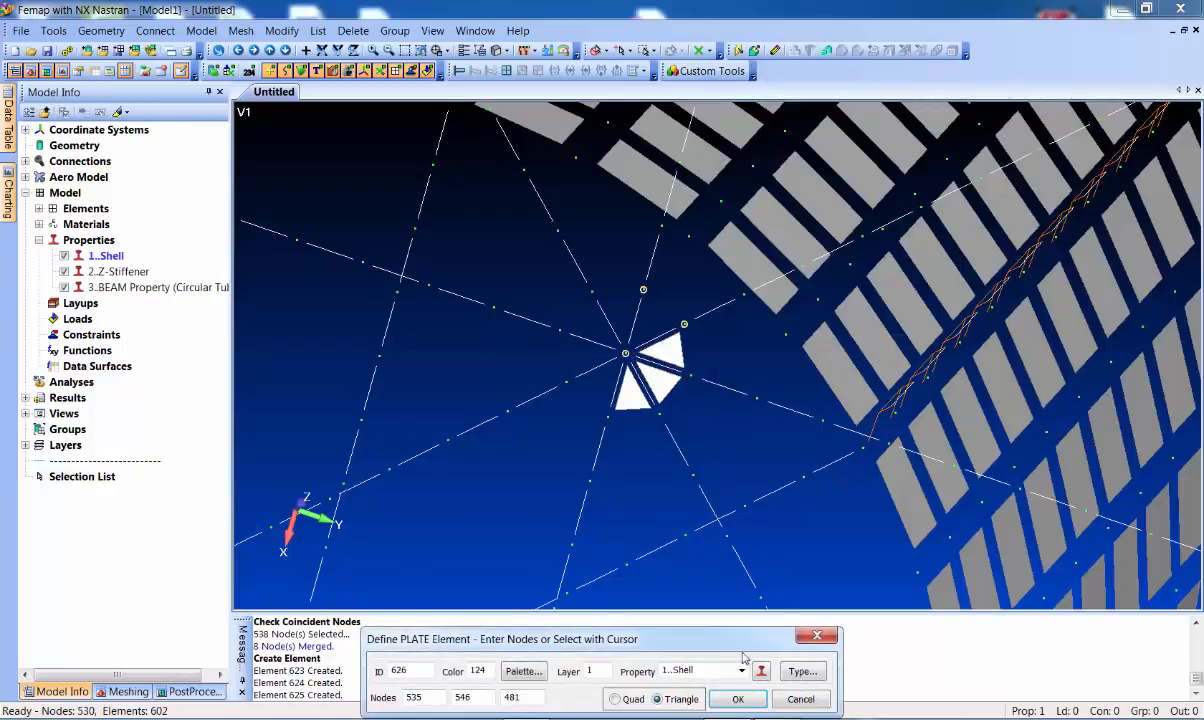
left_click(738, 699)
Add three more triangles around the centre node, continuing around the hub
left_click(643, 290)
left_click(592, 292)
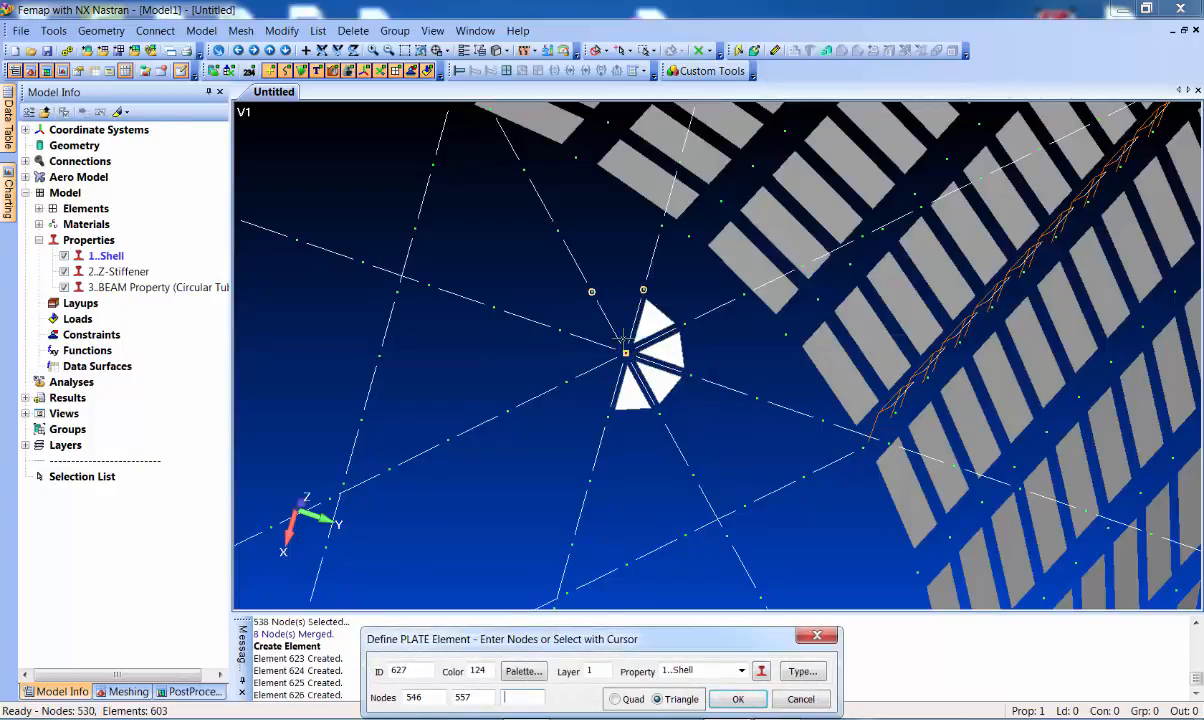
left_click(625, 352)
left_click(592, 292)
left_click(559, 330)
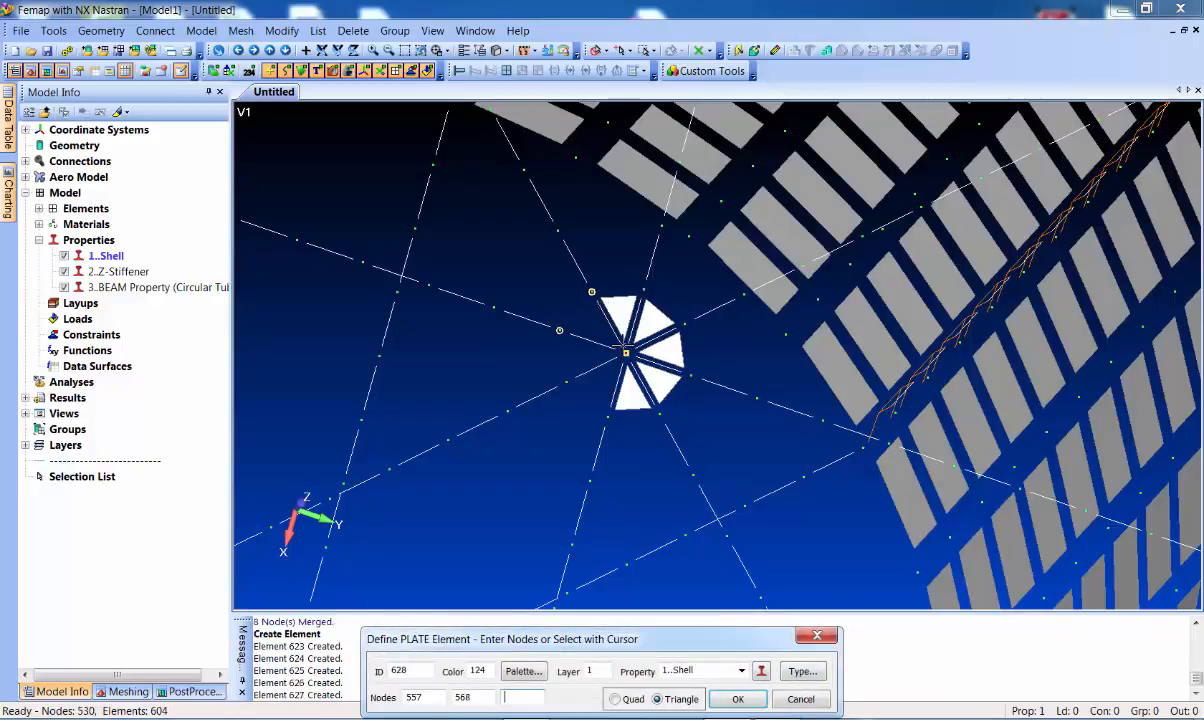
left_click(625, 352)
left_click(559, 330)
left_click(566, 381)
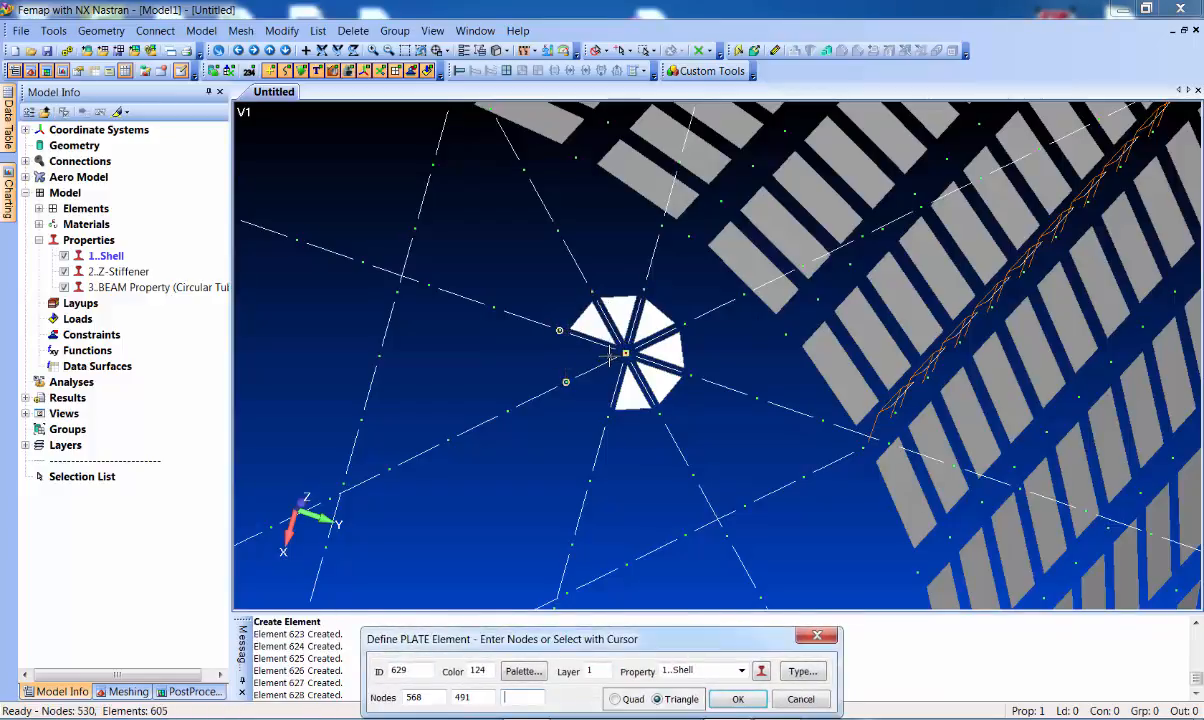
left_click(612, 354)
Close the octagon with the last triangle between the final outer nodes and the centre
left_click(566, 381)
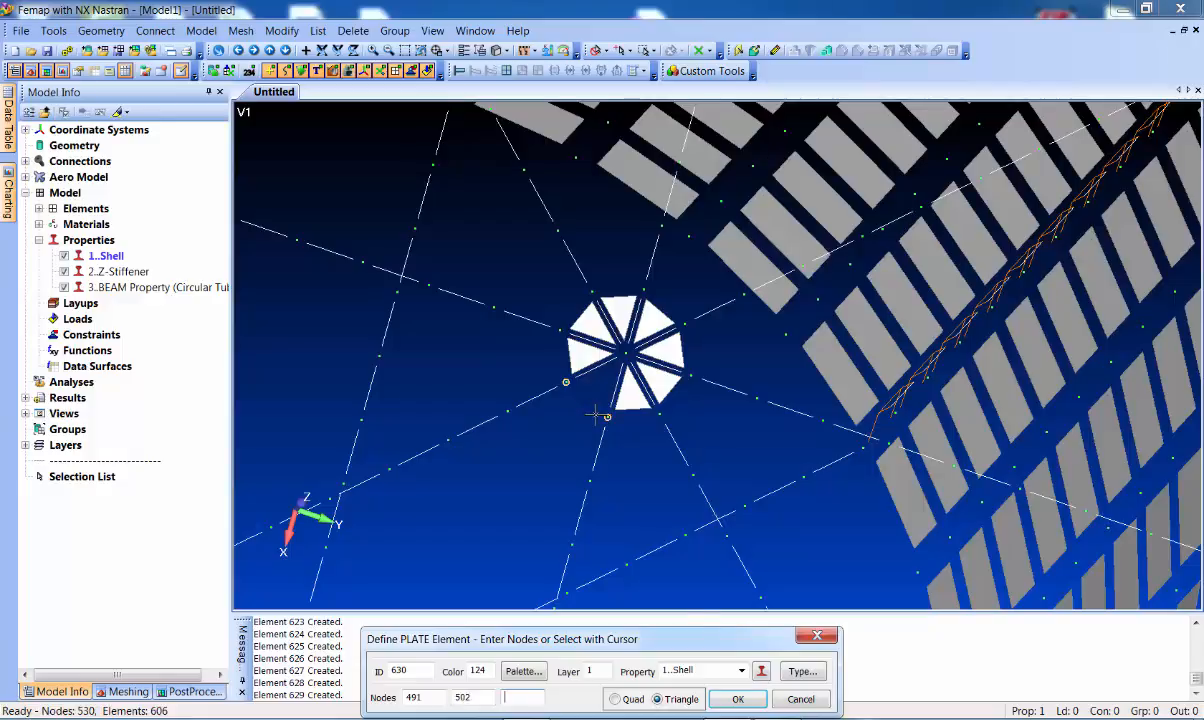
key("Return")
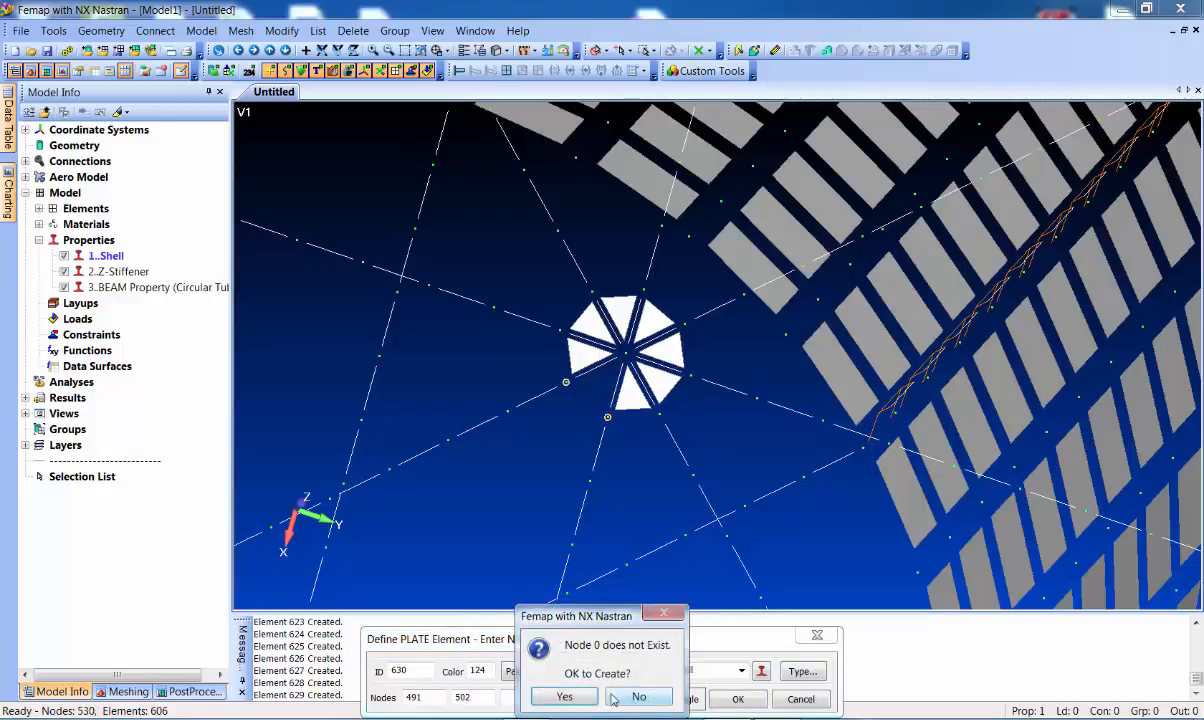
left_click(562, 697)
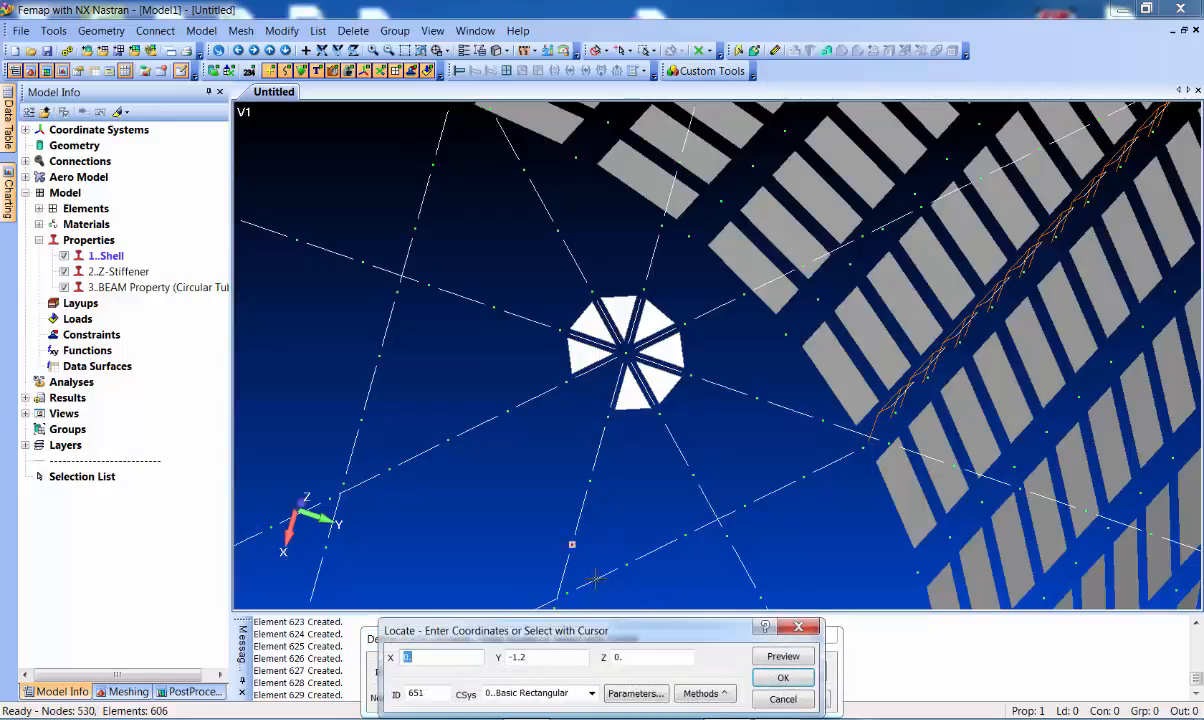
left_click(781, 677)
left_click(563, 415)
left_click(602, 420)
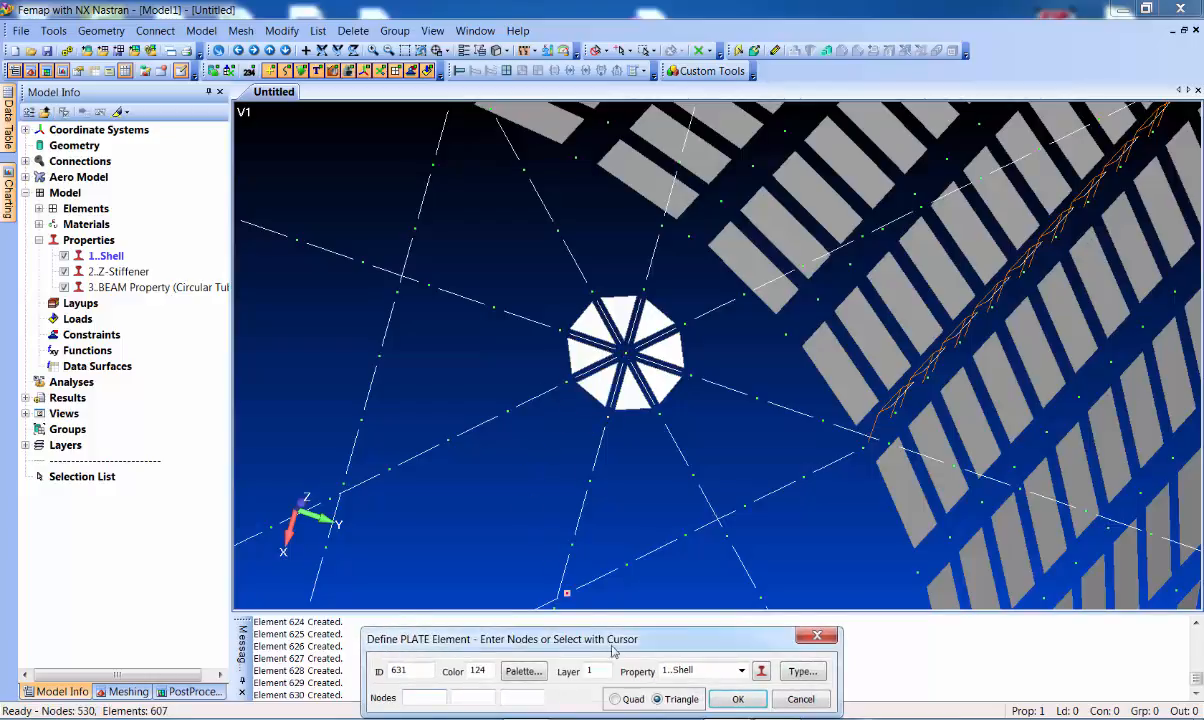
left_click(634, 699)
Create the first three quad Shell plates around the hub, four corner nodes each
left_click(589, 481)
left_click(669, 455)
left_click(660, 431)
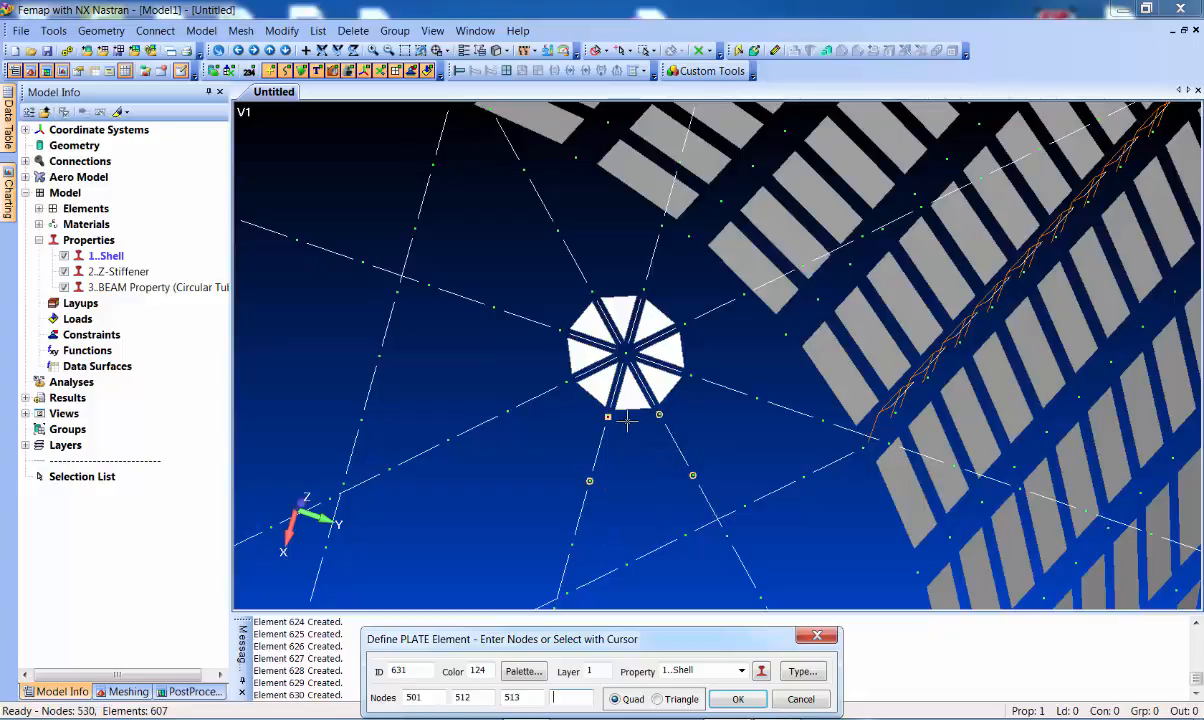
left_click(627, 421)
key("Return")
left_click(689, 469)
left_click(736, 416)
left_click(695, 383)
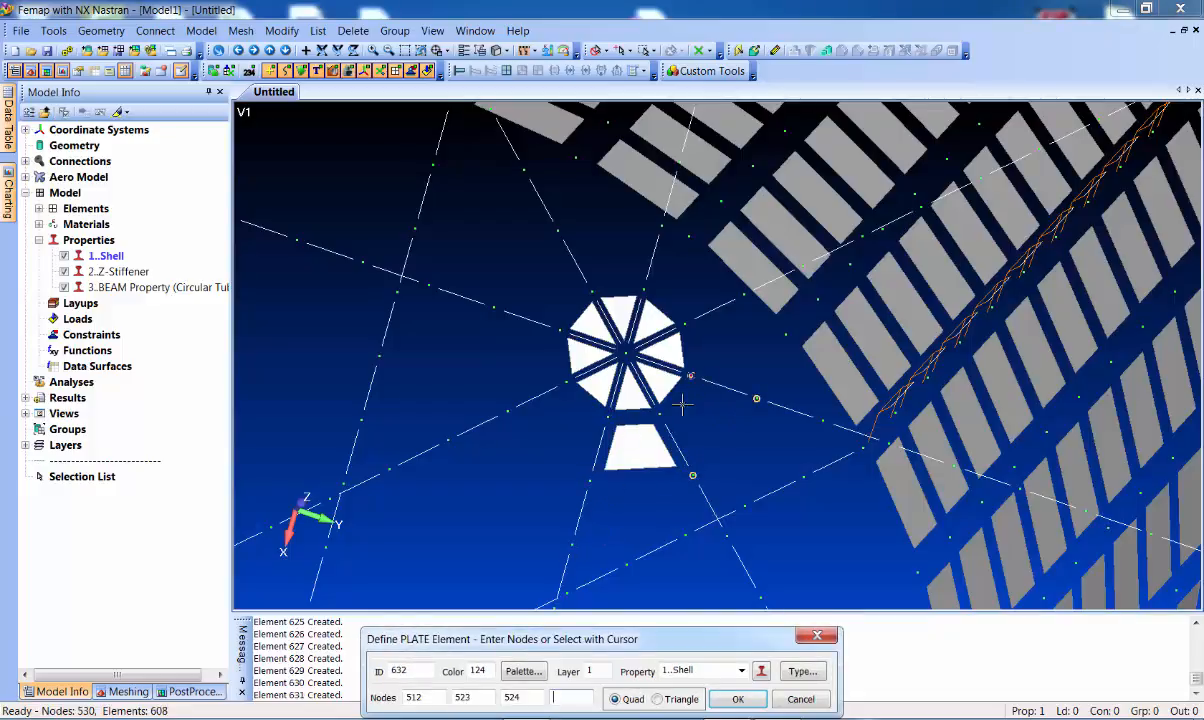
left_click(675, 412)
key("Return")
left_click(755, 394)
left_click(735, 322)
left_click(699, 324)
left_click(692, 388)
key("Return")
Add the fourth, fifth and sixth quad plates around the central octagon
middle_click_drag(692, 390, 689, 368)
left_click(683, 341)
left_click(731, 307)
left_click(673, 246)
left_click(655, 280)
key("Return")
left_click(650, 272)
left_click(622, 210)
left_click(584, 216)
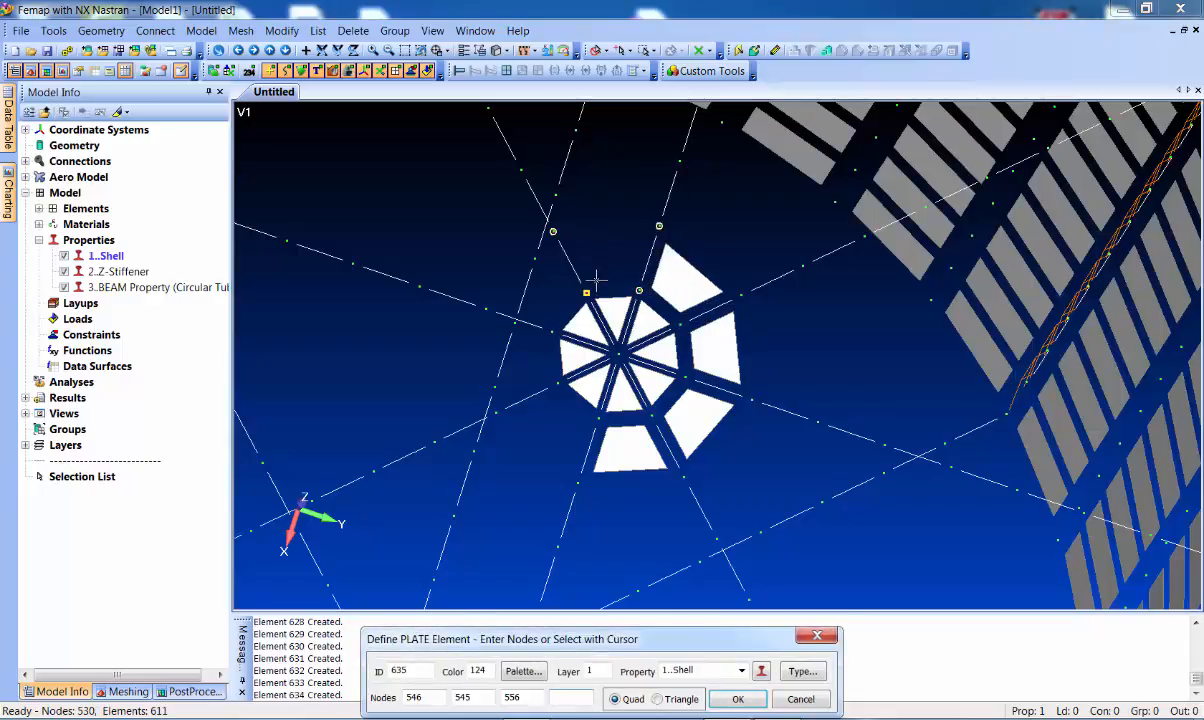
left_click(594, 283)
left_click(560, 268)
left_click(527, 223)
left_click(498, 300)
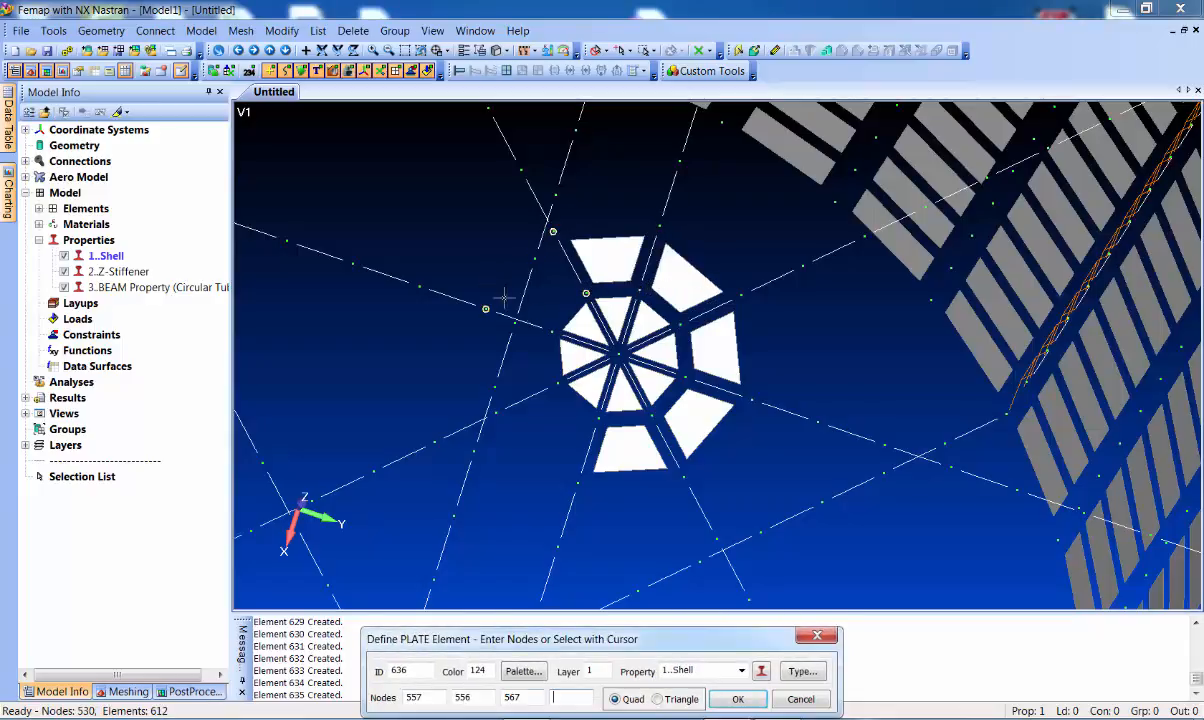
left_click(518, 318)
Create the last two quad plates, declining to create a missing node
left_click(486, 308)
left_click(495, 412)
left_click(557, 384)
key("Return")
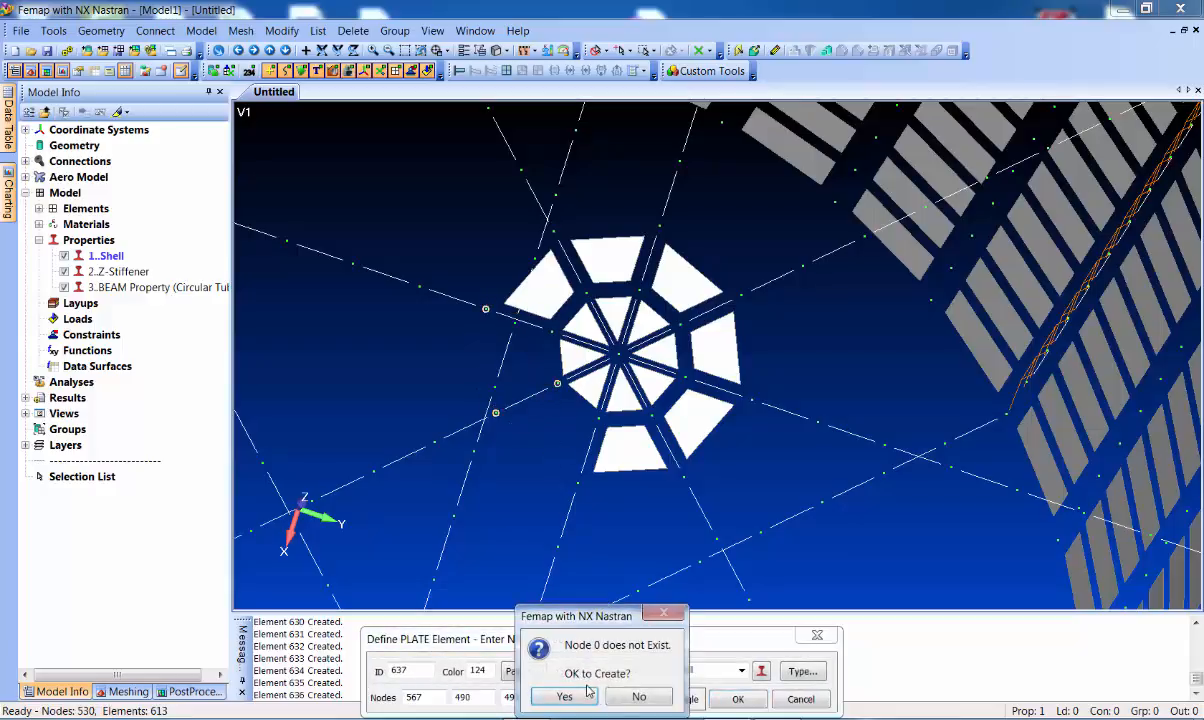
left_click(631, 697)
left_click(551, 331)
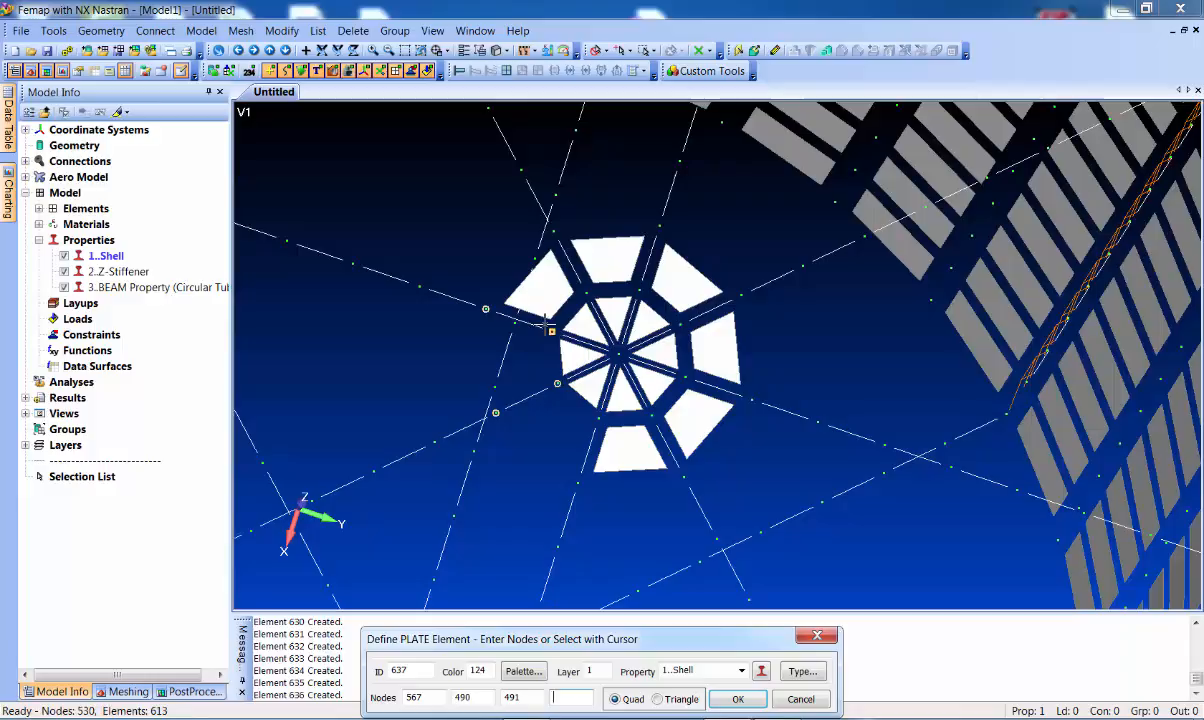
left_click(741, 702)
left_click(537, 438)
left_click(540, 452)
key("Return")
Stop adding plate elements and rotate the cylinder to face it head-on
middle_click_drag(639, 560, 626, 531)
scroll(626, 531, "down", 5)
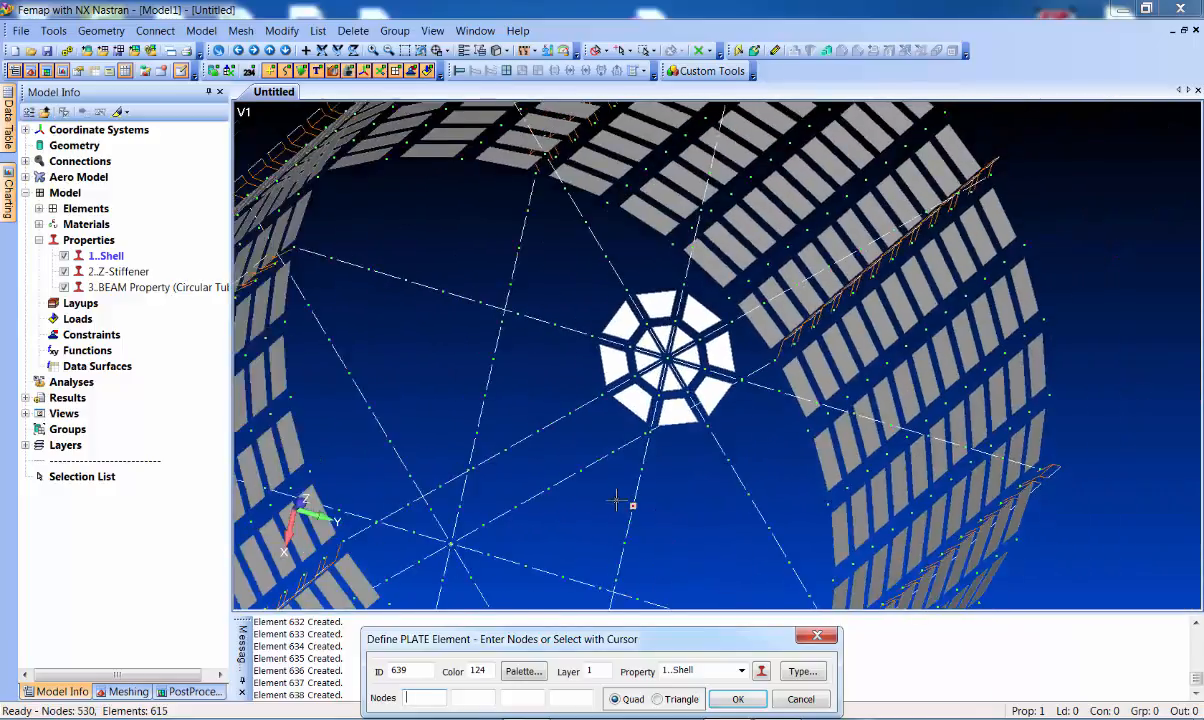
left_click(808, 700)
middle_click_drag(693, 478, 684, 482)
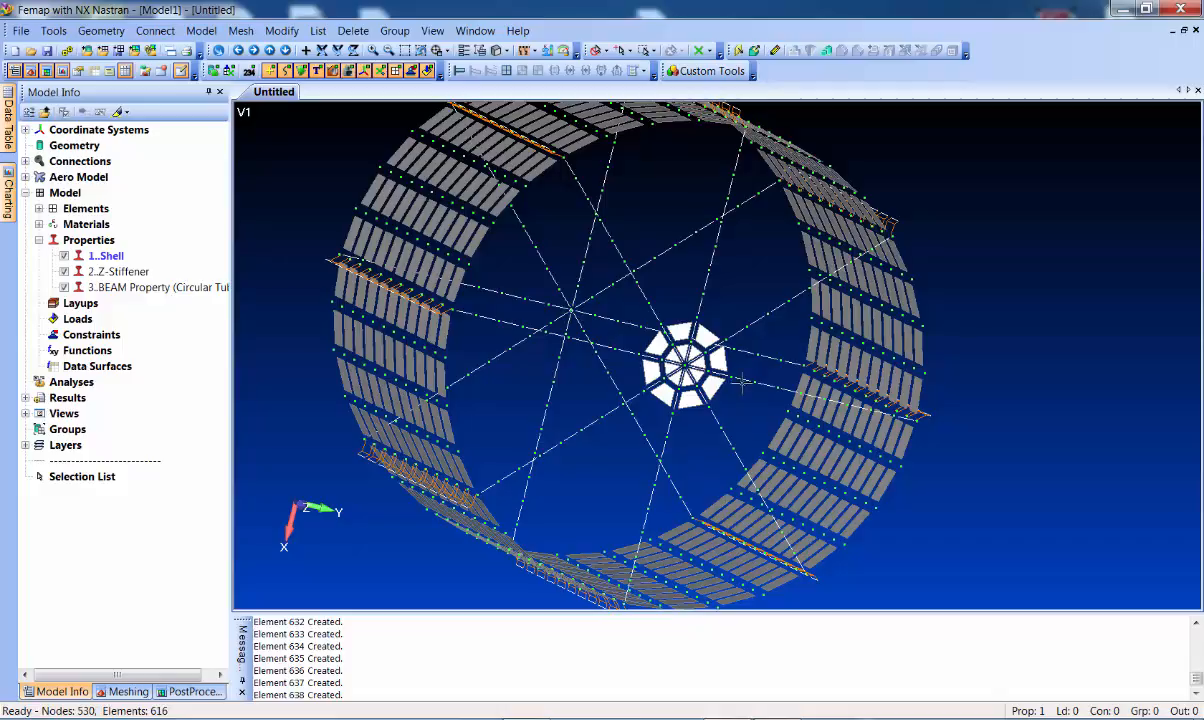
With Z-Stiffener and beam elements hidden, select the 16 central hub elements for copying
left_click(240, 30)
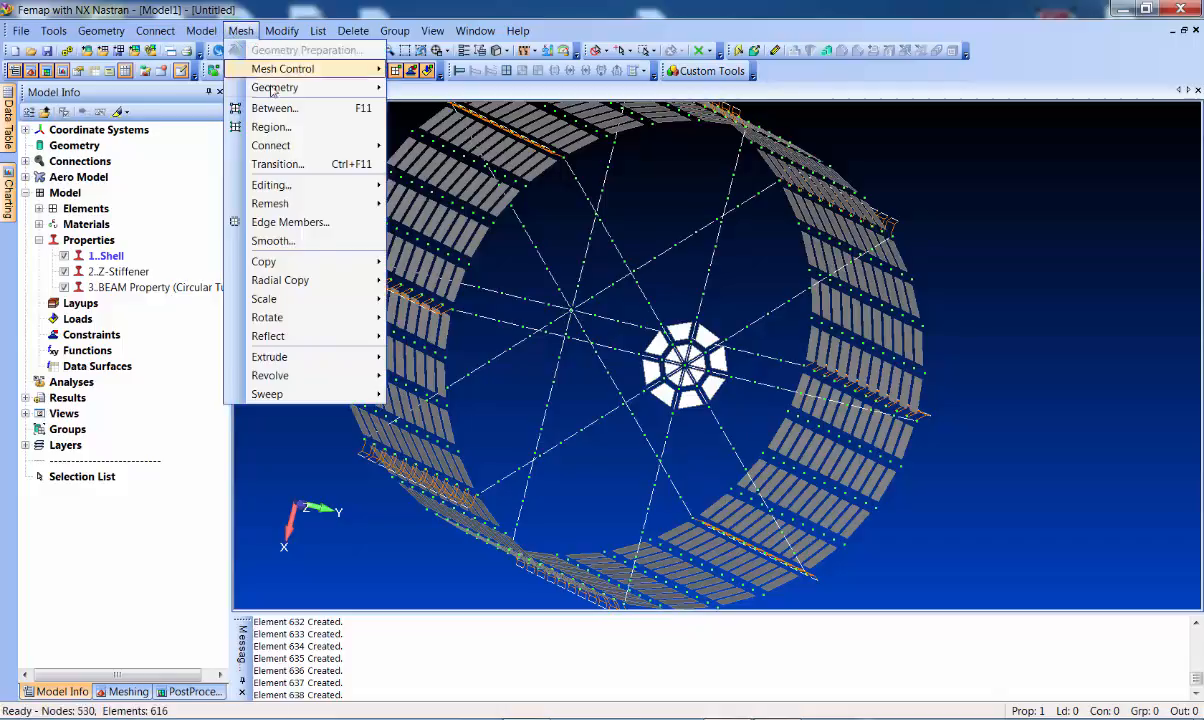
mouse_move(314, 261)
left_click(412, 287)
scroll(640, 357, "up", 2)
mouse_move(609, 336)
middle_mouse_down()
mouse_move(614, 353)
mouse_move(600, 345)
middle_mouse_up()
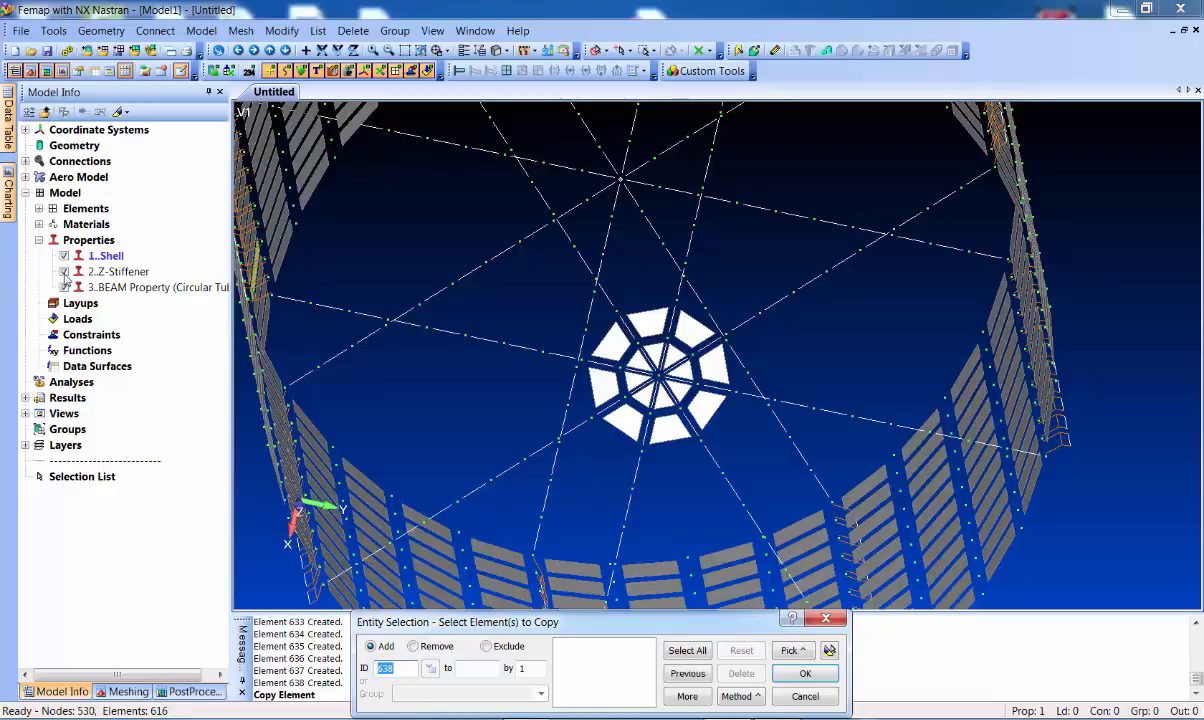
left_click(64, 271)
left_click(65, 288)
middle_click_drag(627, 344, 640, 344)
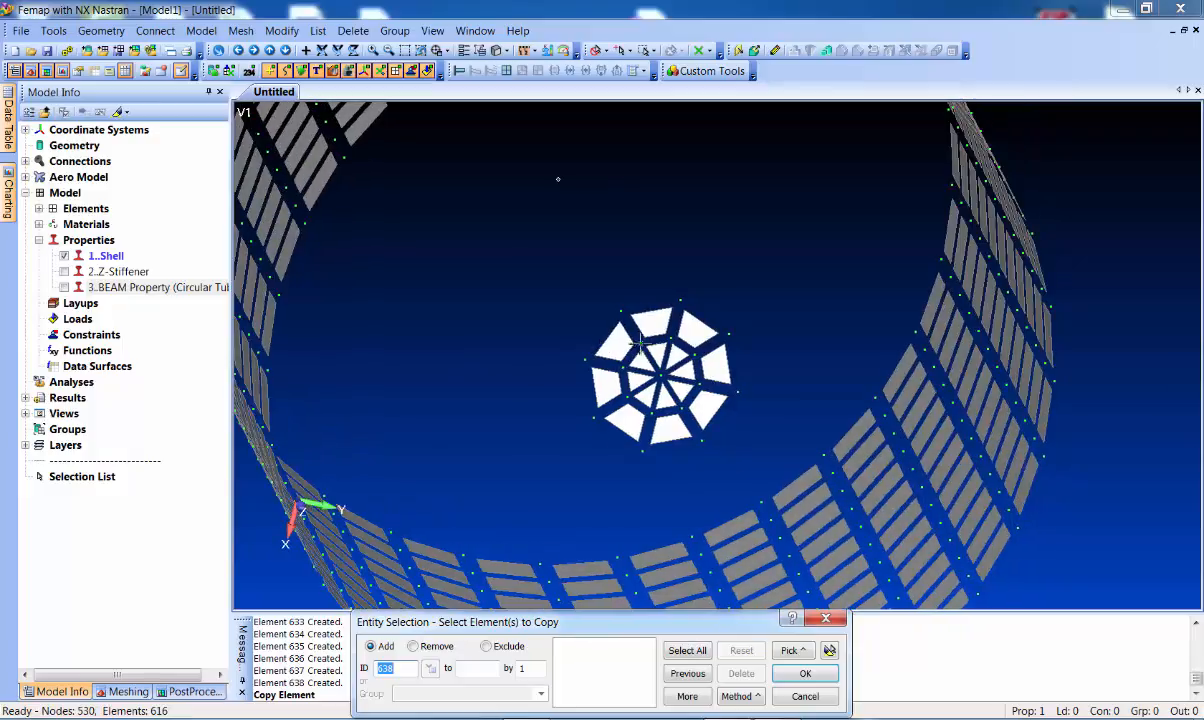
left_click_drag(510, 243, 719, 446)
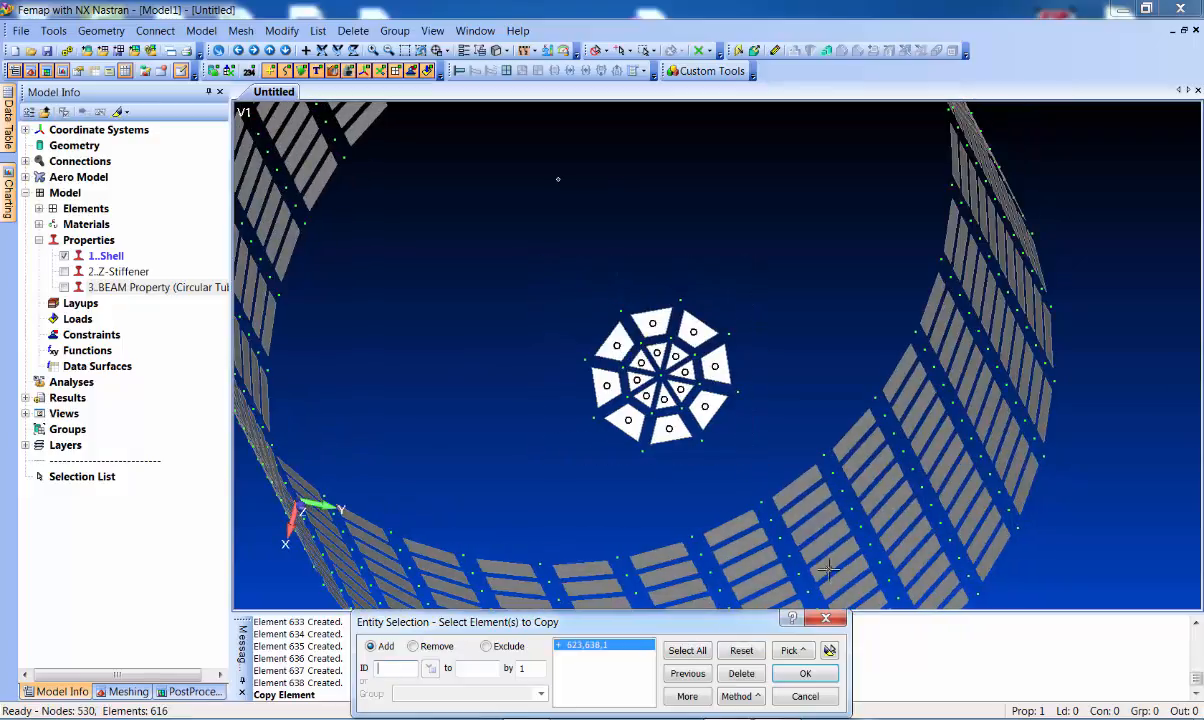
left_click(805, 673)
Show the hidden elements again and copy the hub to the upper node
left_click(64, 271)
left_click(64, 287)
middle_click_drag(614, 405, 582, 382)
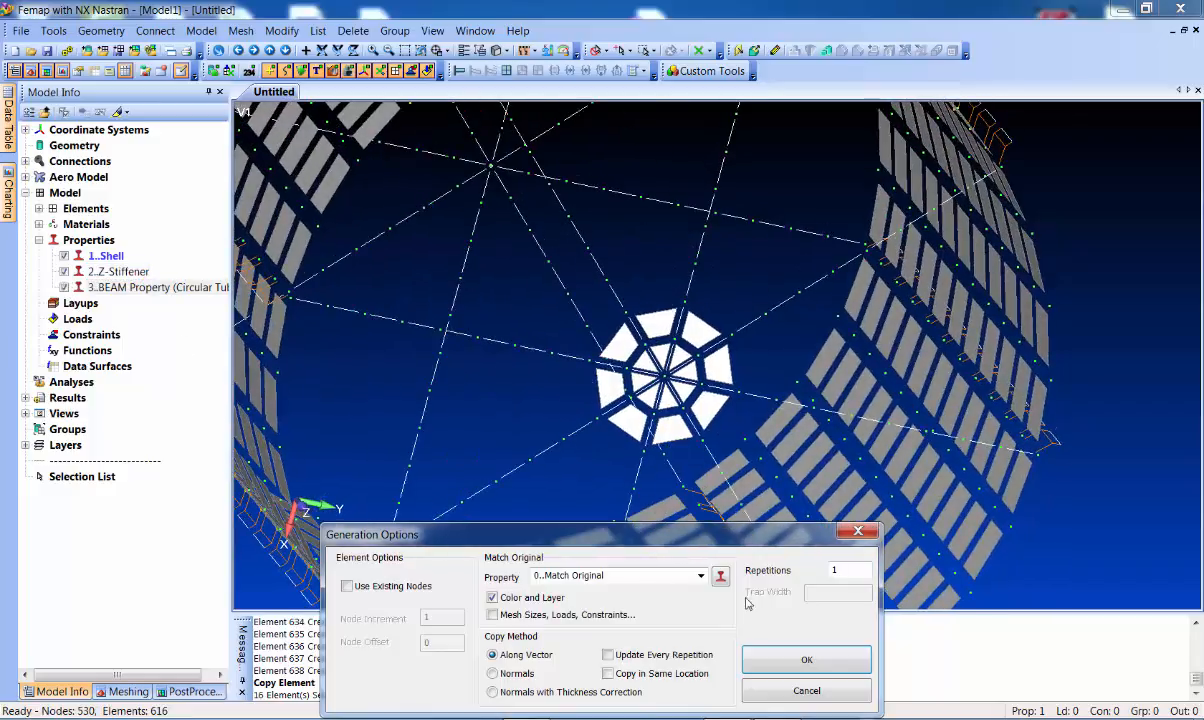
left_click(785, 659)
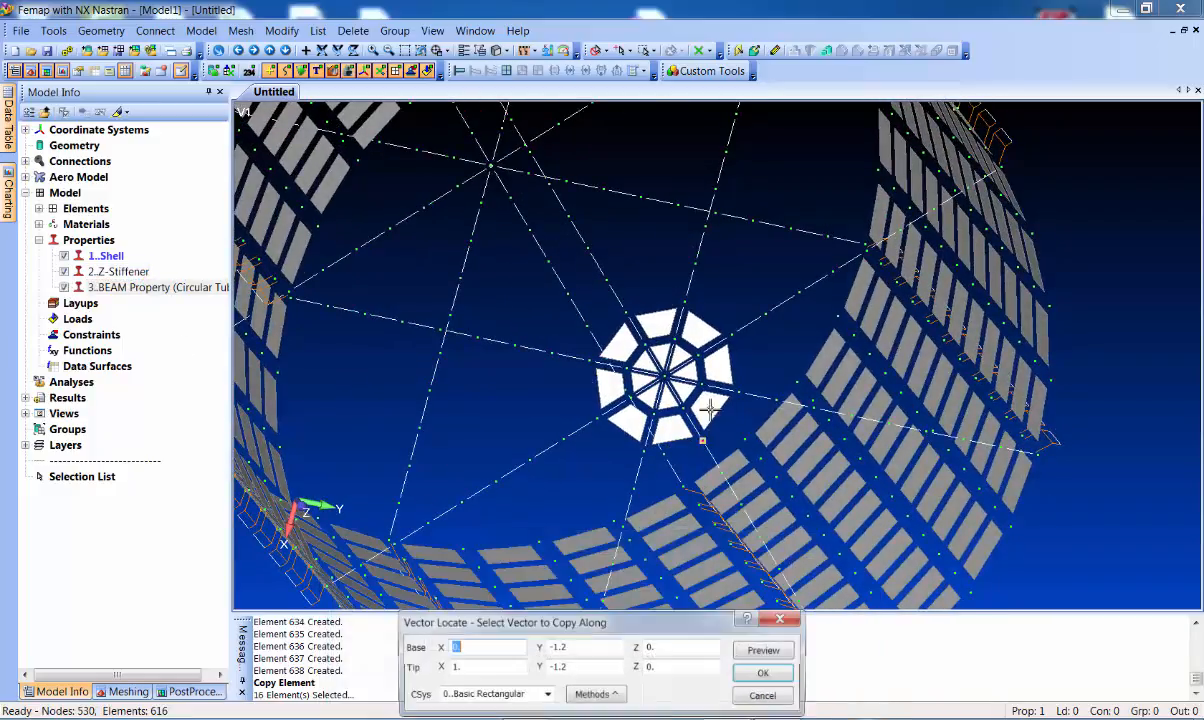
double_click(493, 172)
scroll(485, 276, "down", 3)
mouse_move(347, 270)
middle_mouse_down()
mouse_move(368, 220)
mouse_move(349, 239)
mouse_move(364, 260)
middle_mouse_up()
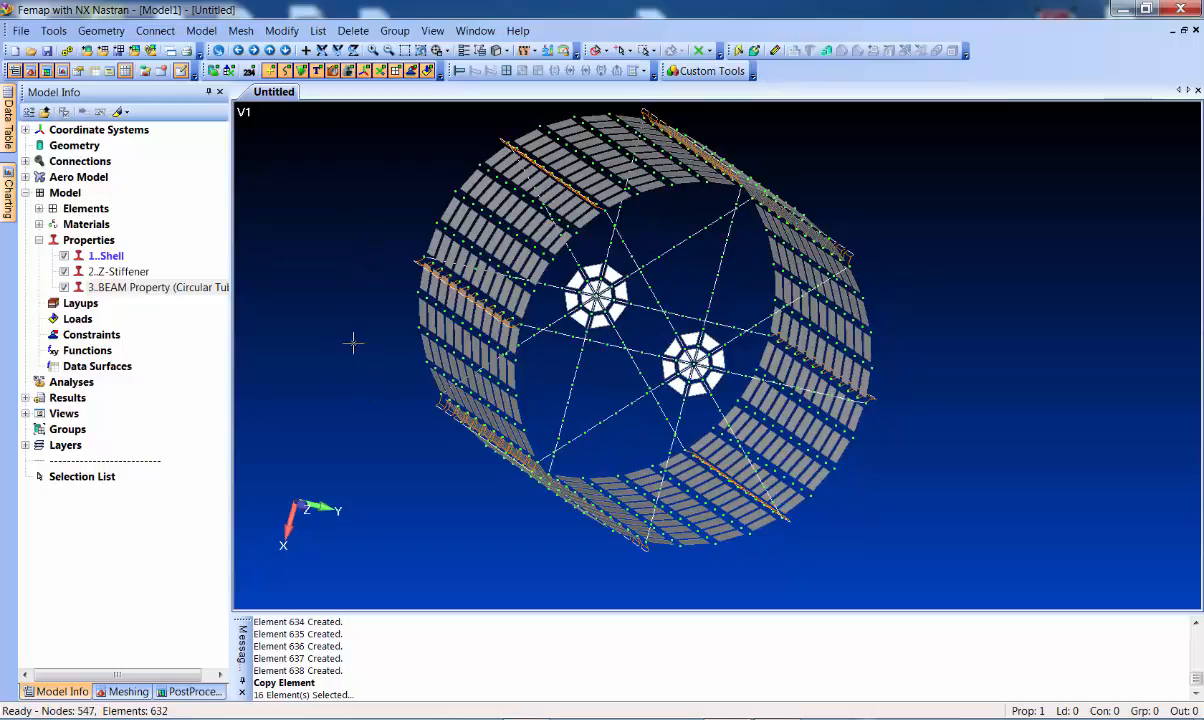
Check all nodes for coincidence, preview them, and merge the 17 coincident nodes
left_click(54, 30)
mouse_move(150, 471)
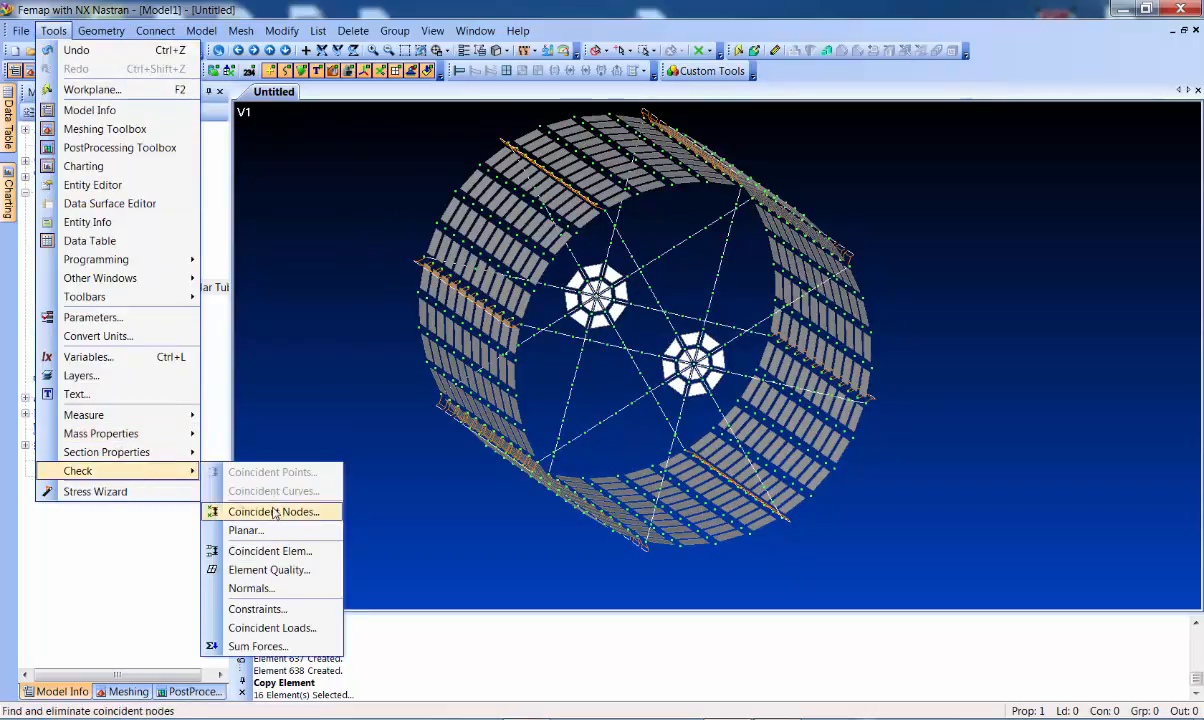
left_click(245, 511)
left_click(676, 651)
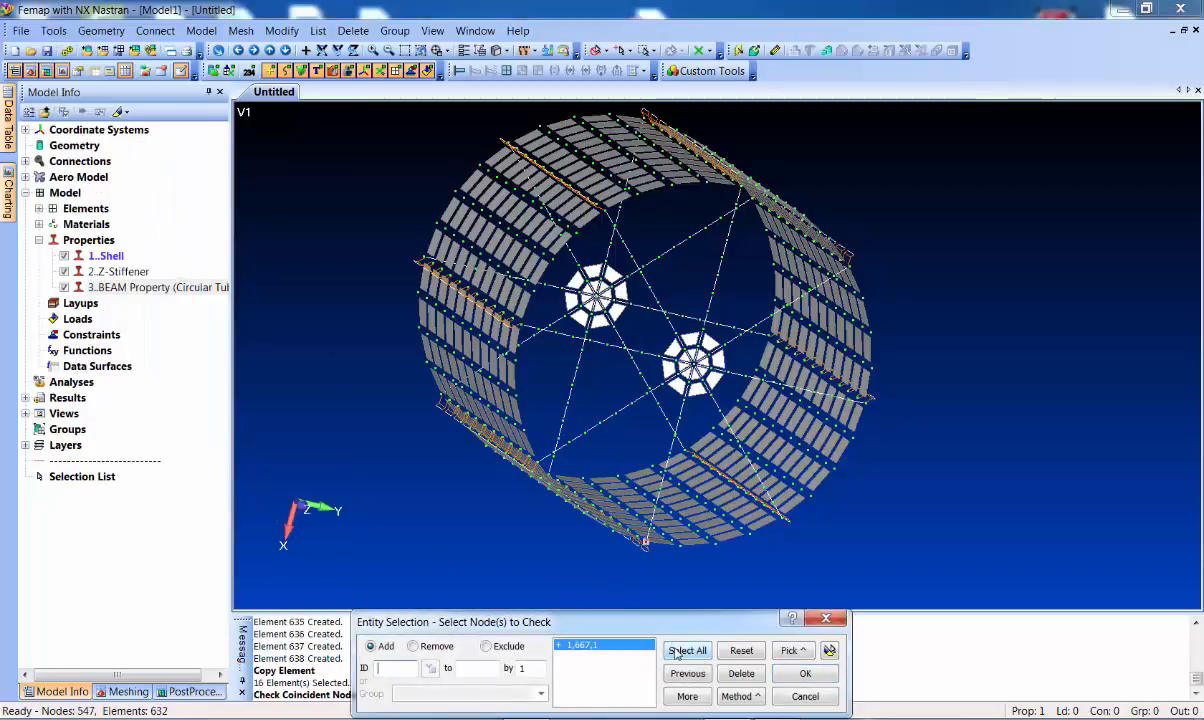
left_click(805, 674)
left_click(457, 436)
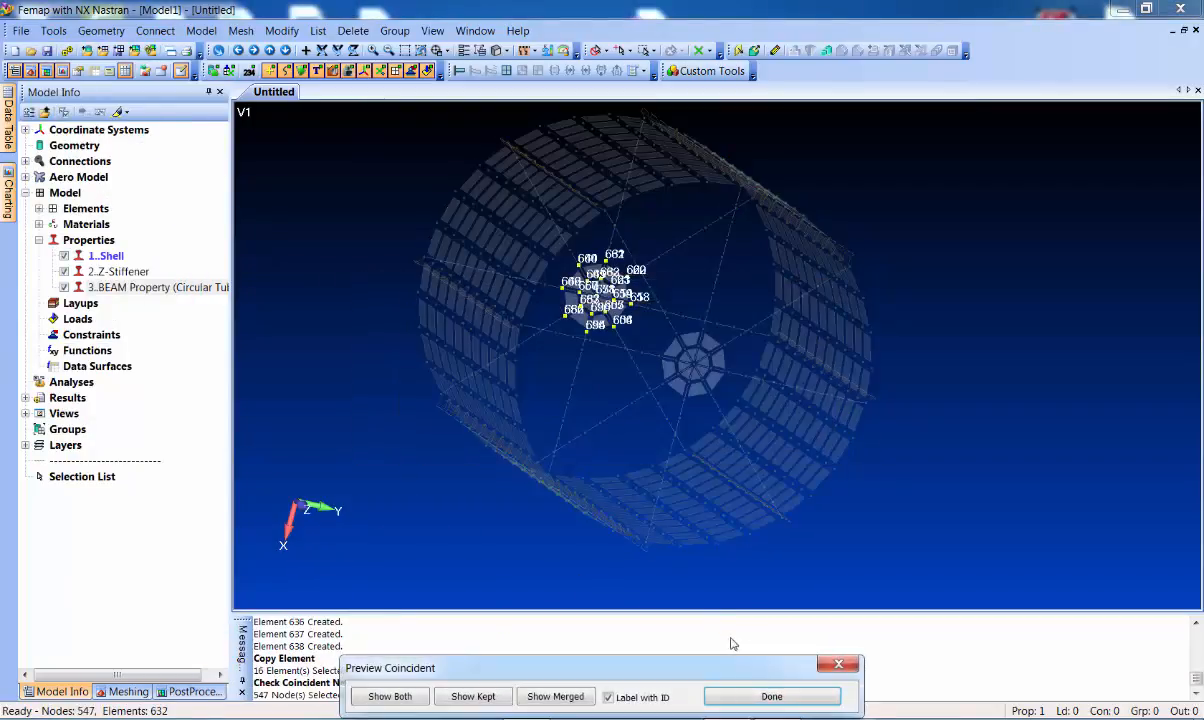
left_click(749, 697)
left_click(630, 443)
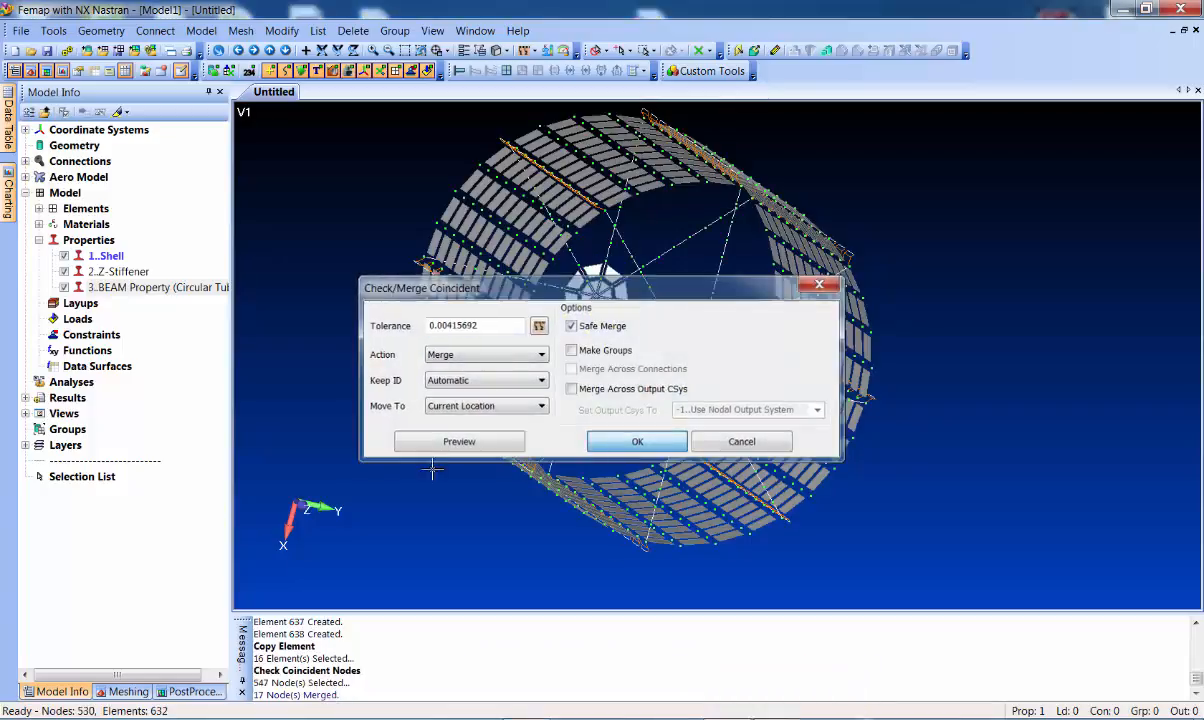
middle_click_drag(431, 385, 415, 351)
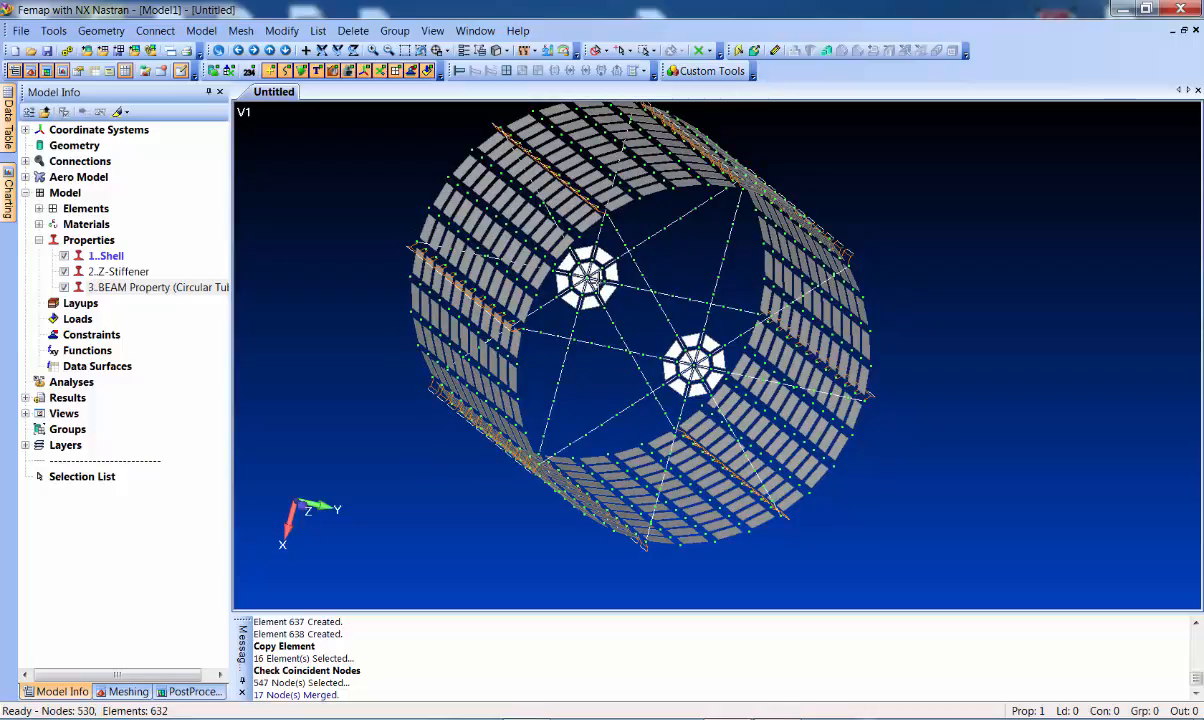
left_click(203, 33)
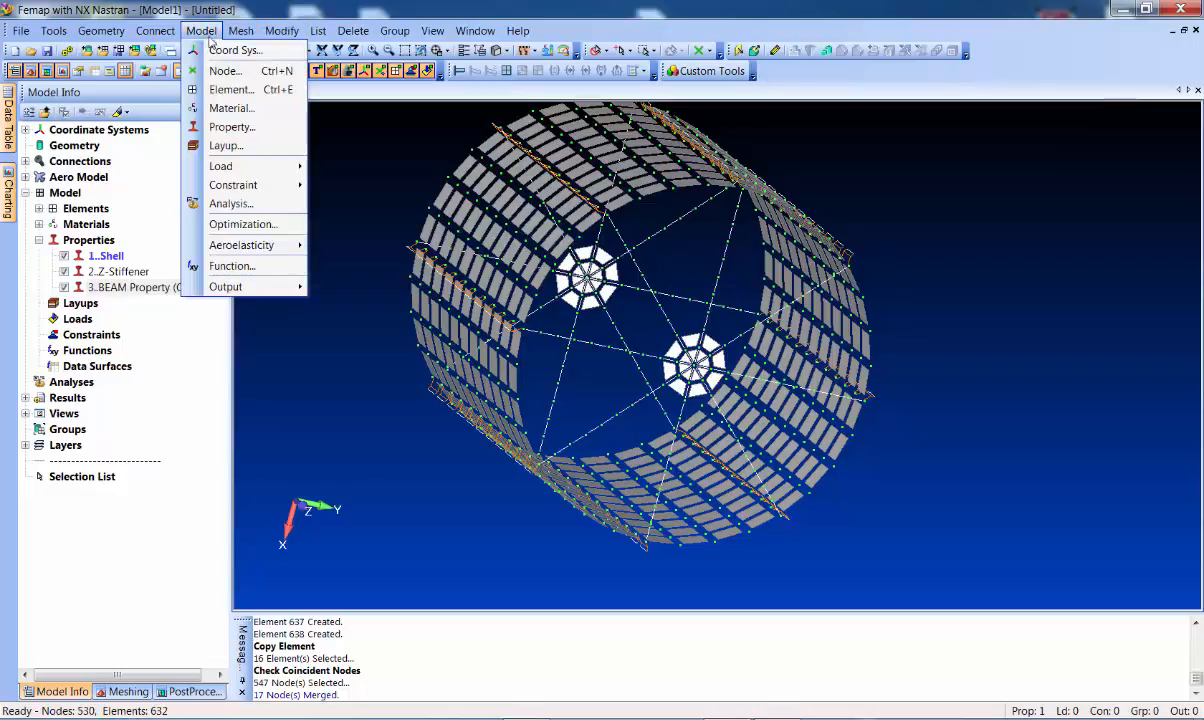
Create constraint set 'Fixed At base' and fix node 578 in all six DOFs
mouse_move(265, 185)
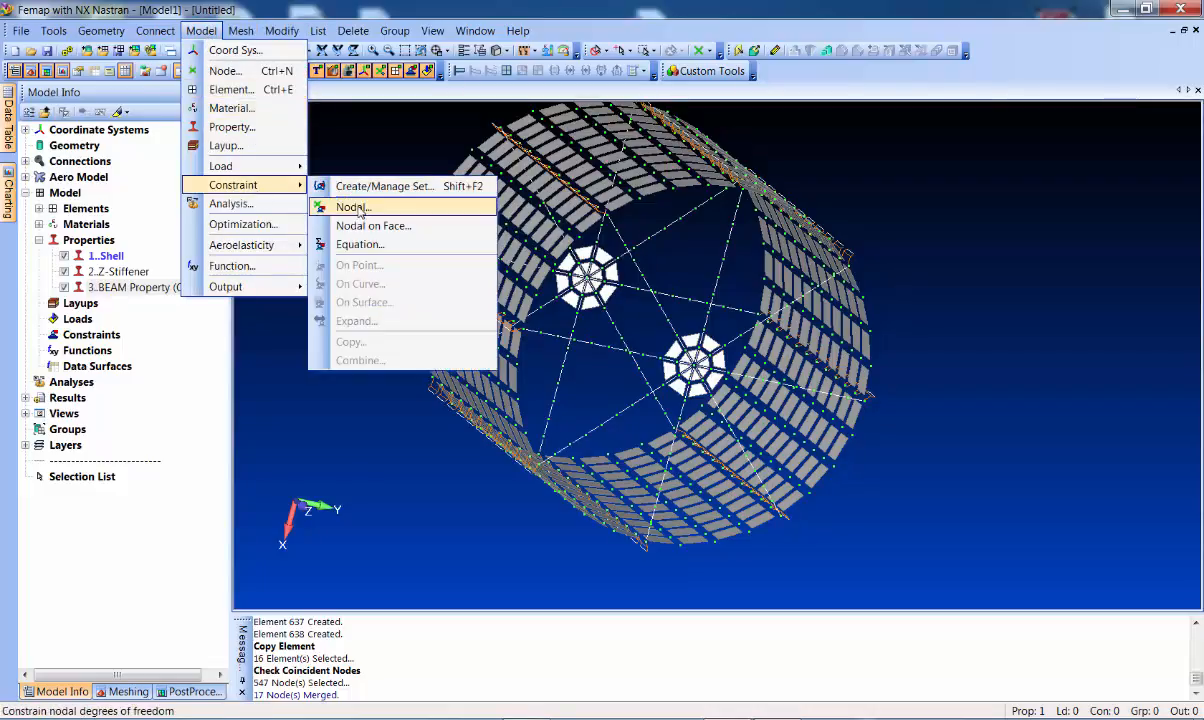
left_click(352, 207)
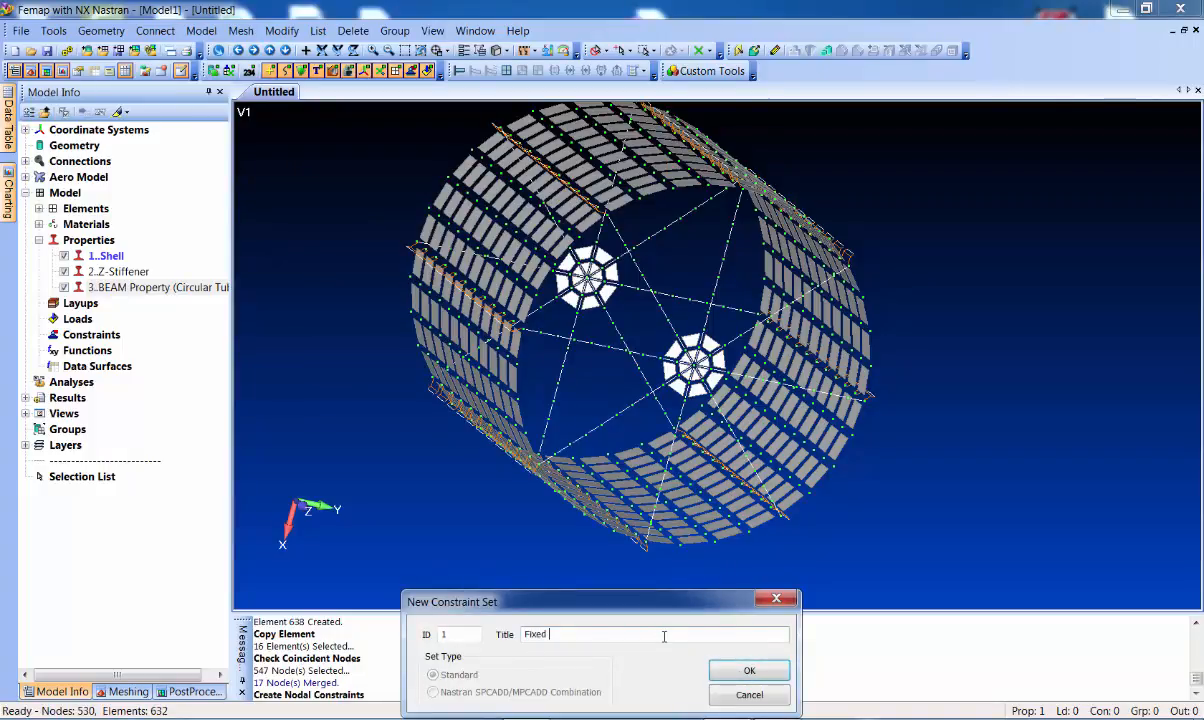
left_click(749, 670)
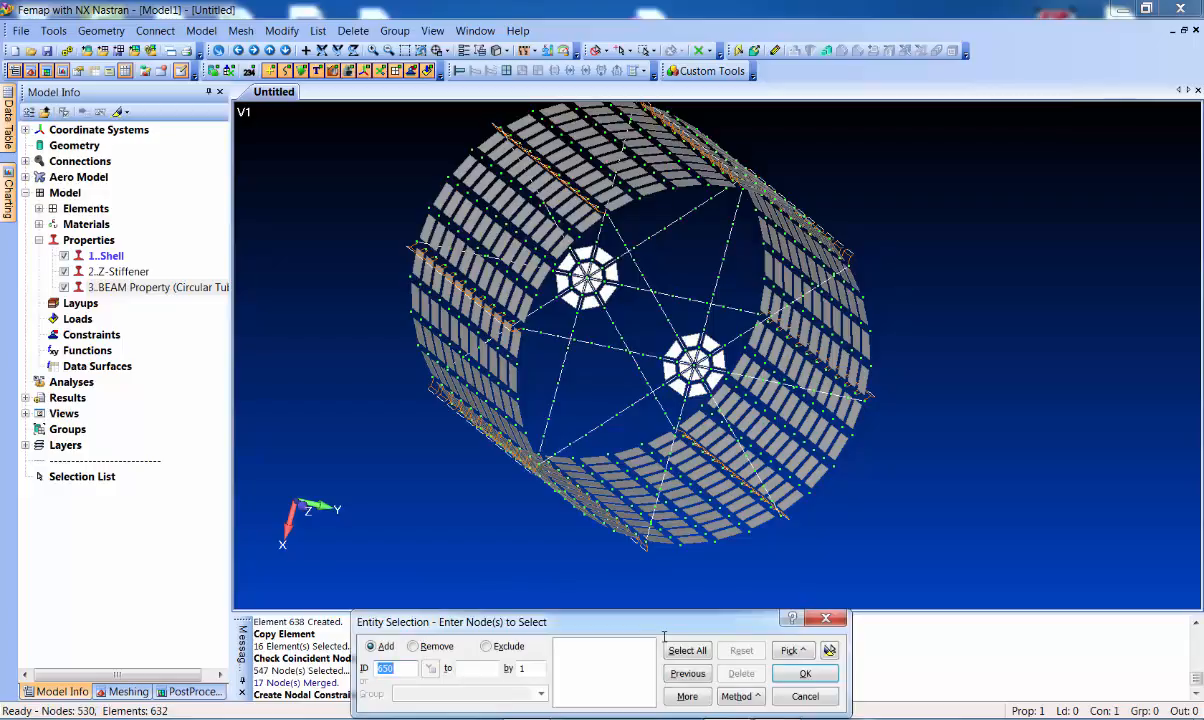
left_click(587, 277)
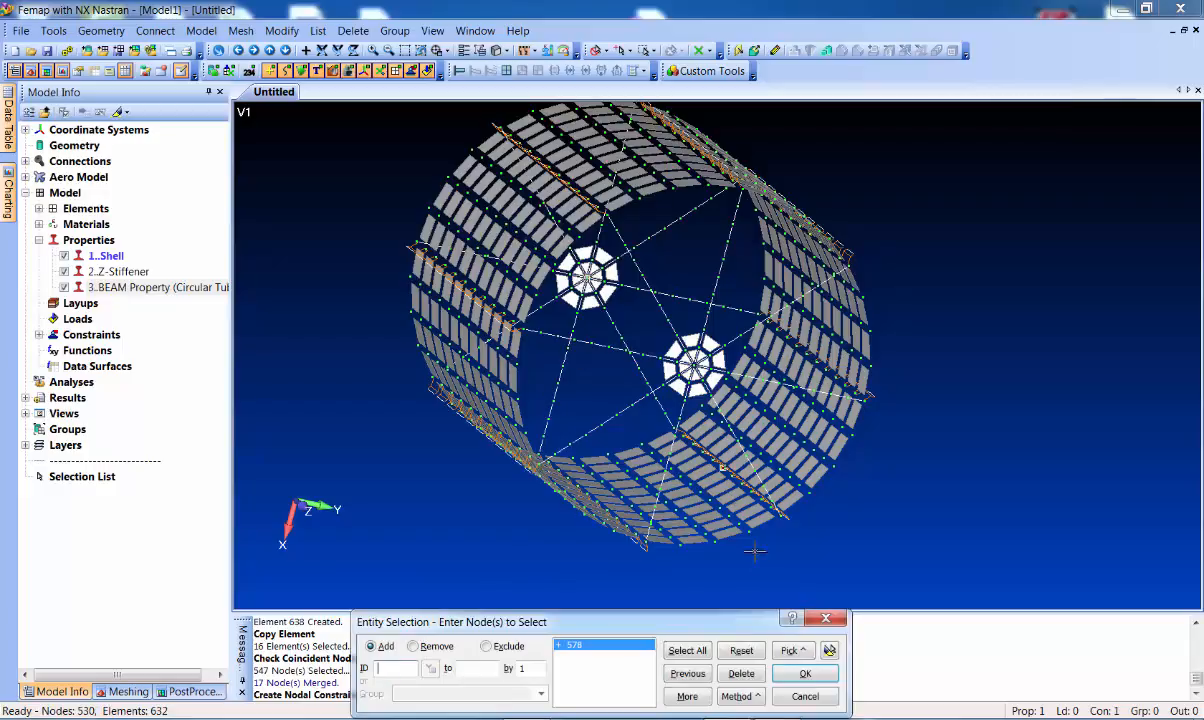
left_click(808, 674)
left_click(532, 665)
left_click(794, 665)
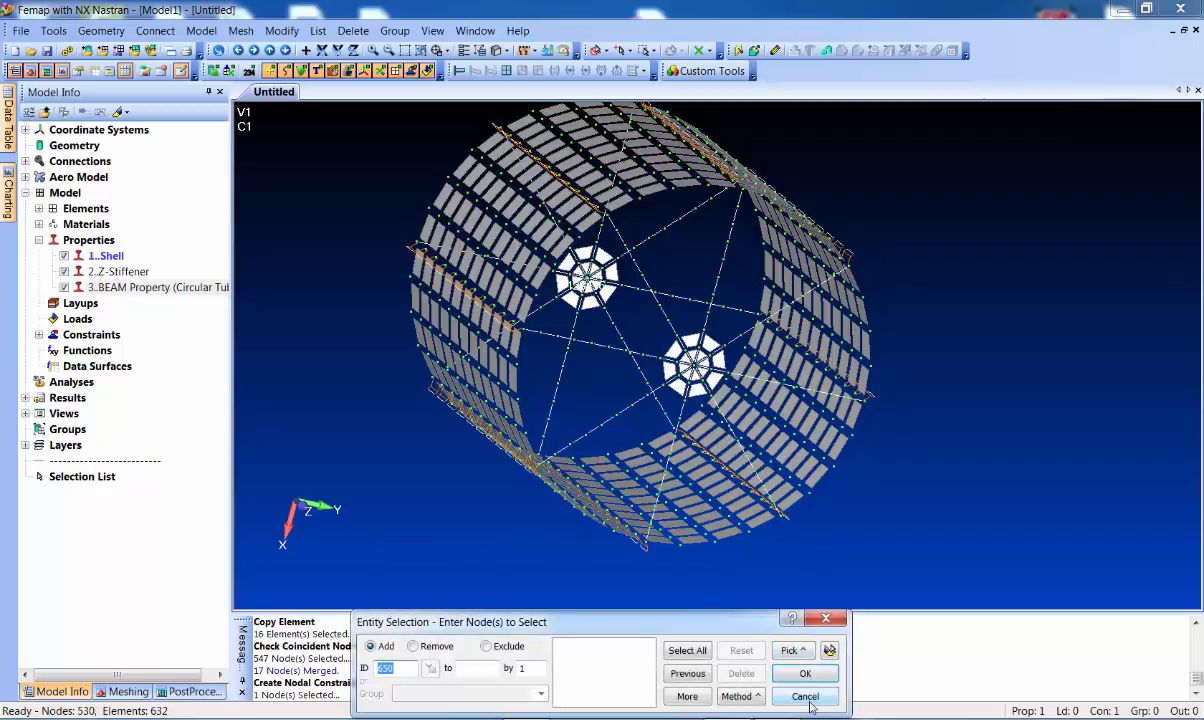
left_click(805, 695)
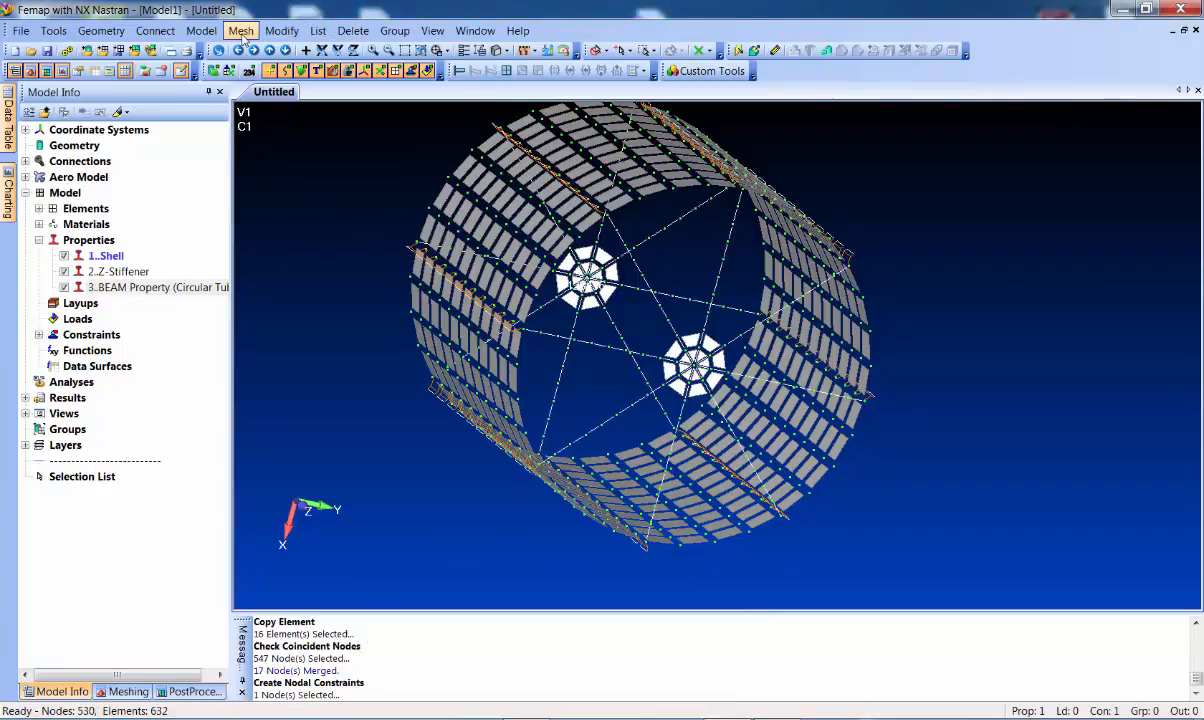
Create a new NX Nastran analysis set of type Normal Modes/Eigenvalue
left_click(201, 30)
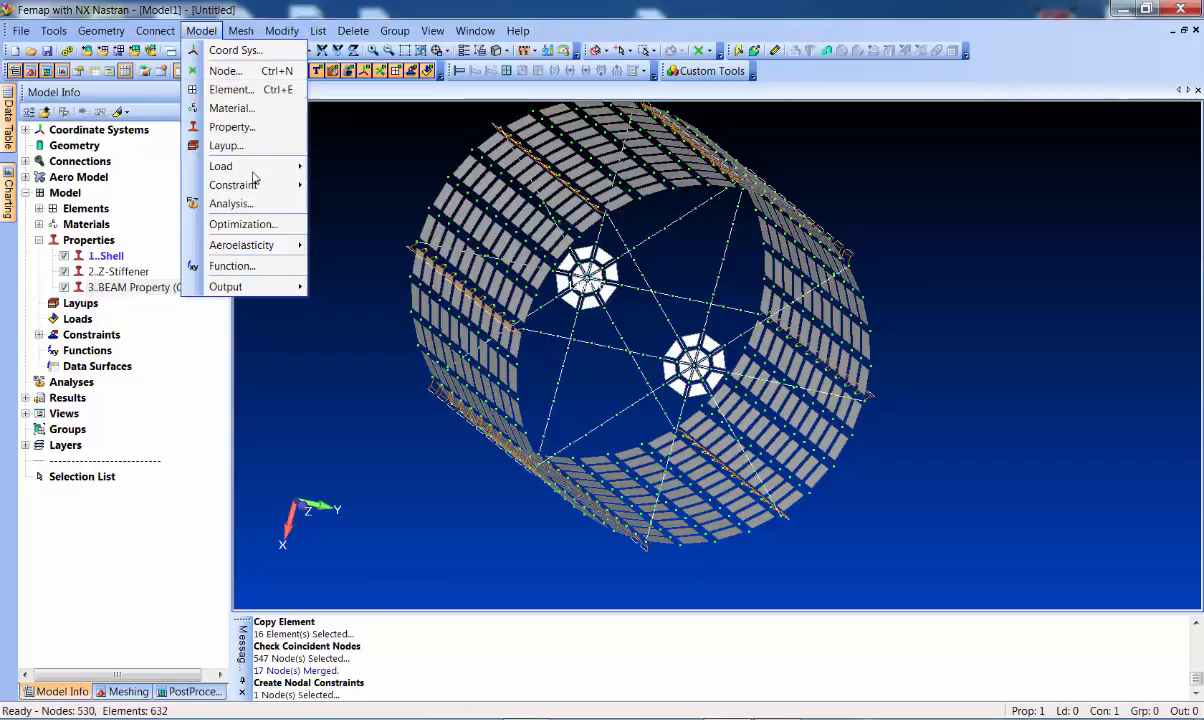
left_click(225, 201)
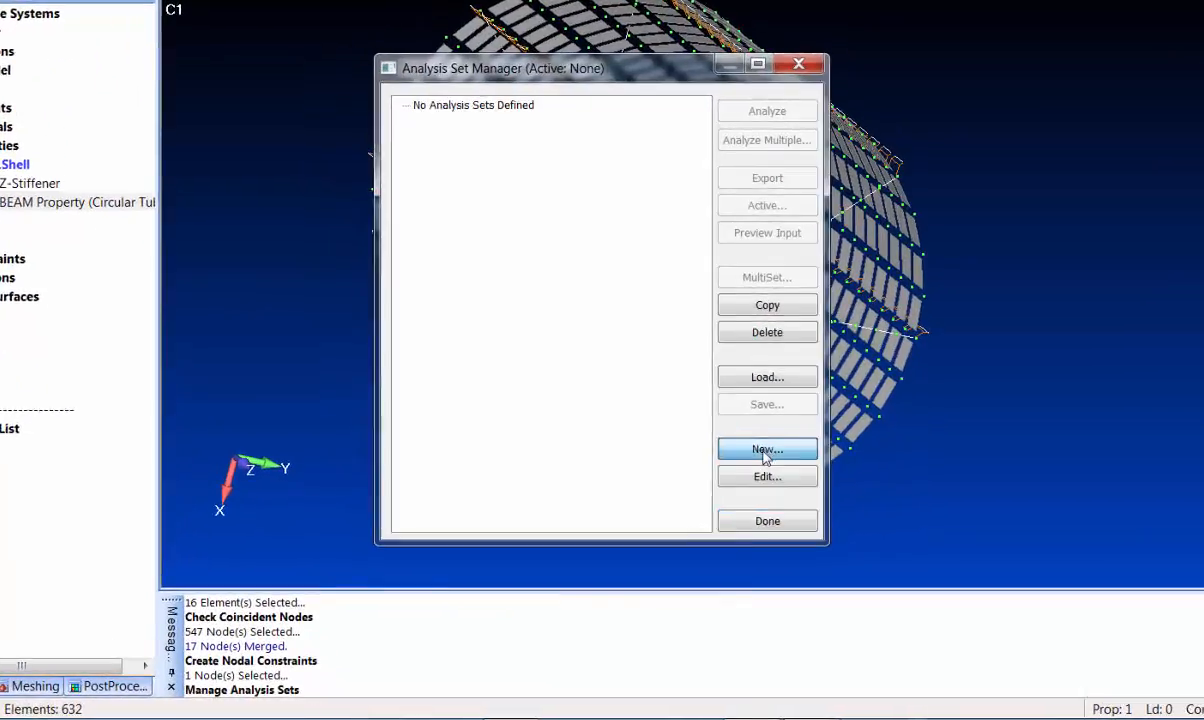
left_click(740, 493)
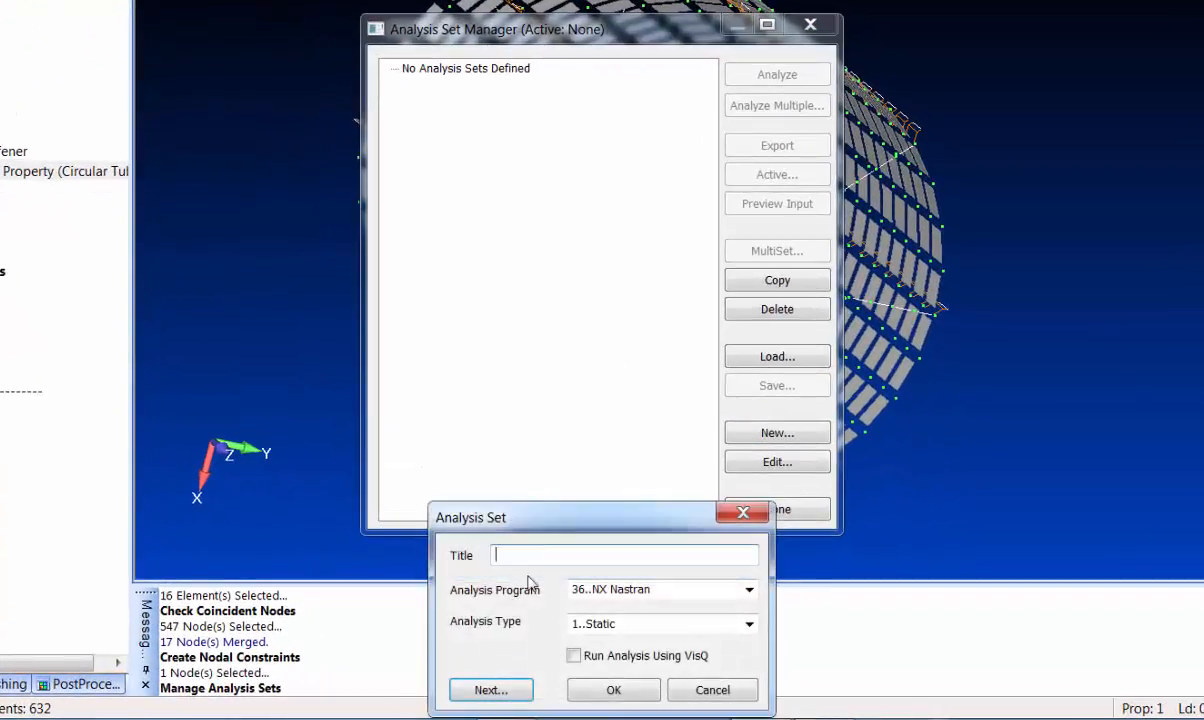
left_click(749, 623)
left_click(652, 384)
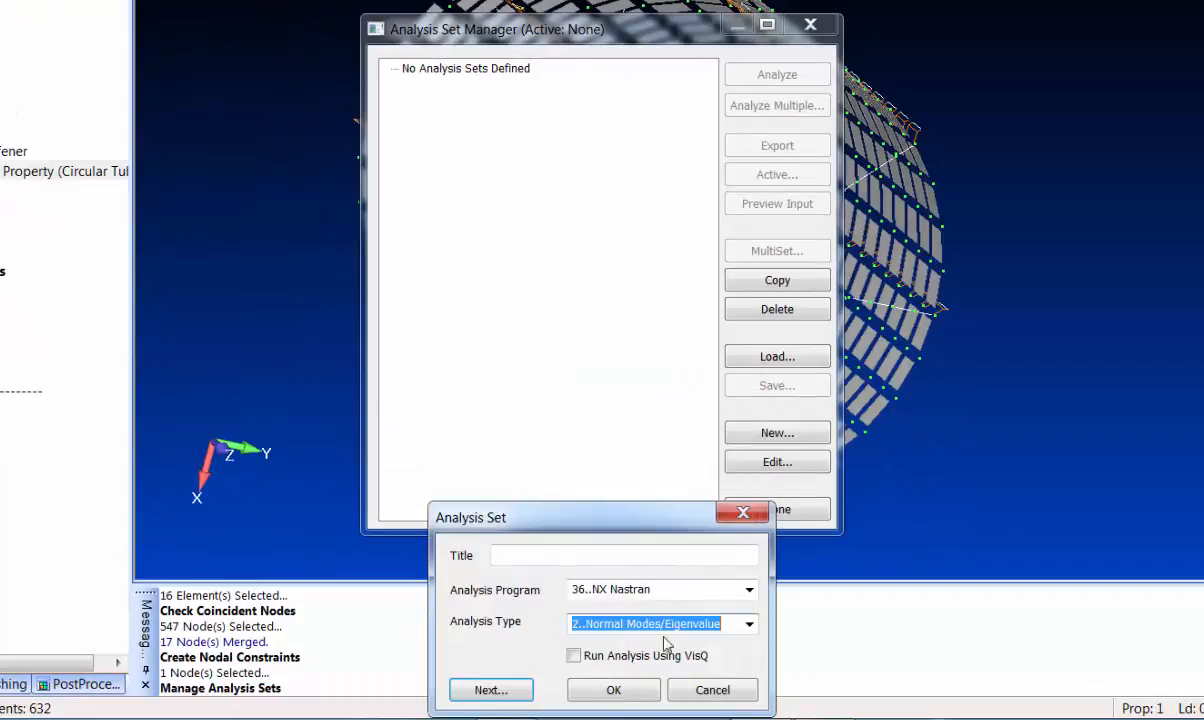
left_click(613, 690)
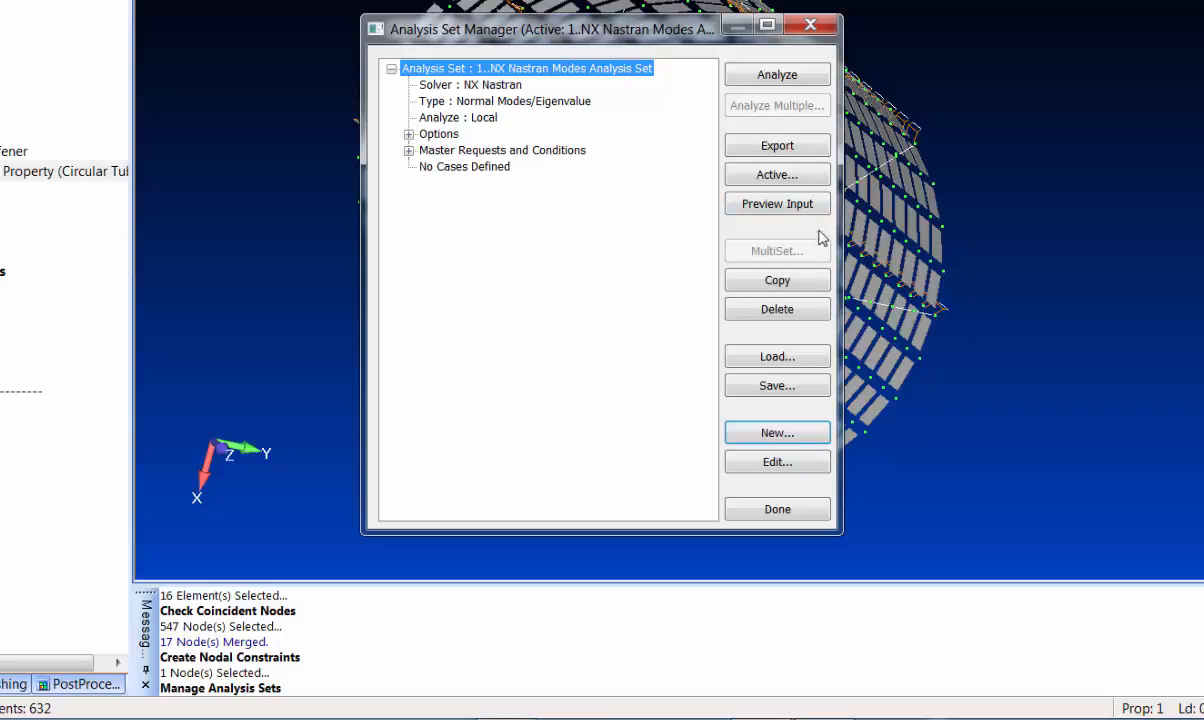
Preview the Nastran input file, then run the normal modes analysis
left_click(756, 201)
mouse_move(900, 117)
left_mouse_down()
mouse_move(915, 165)
mouse_move(938, 524)
mouse_move(912, 102)
left_mouse_up()
scroll(887, 193, "up", 1)
scroll(806, 279, "down", 2)
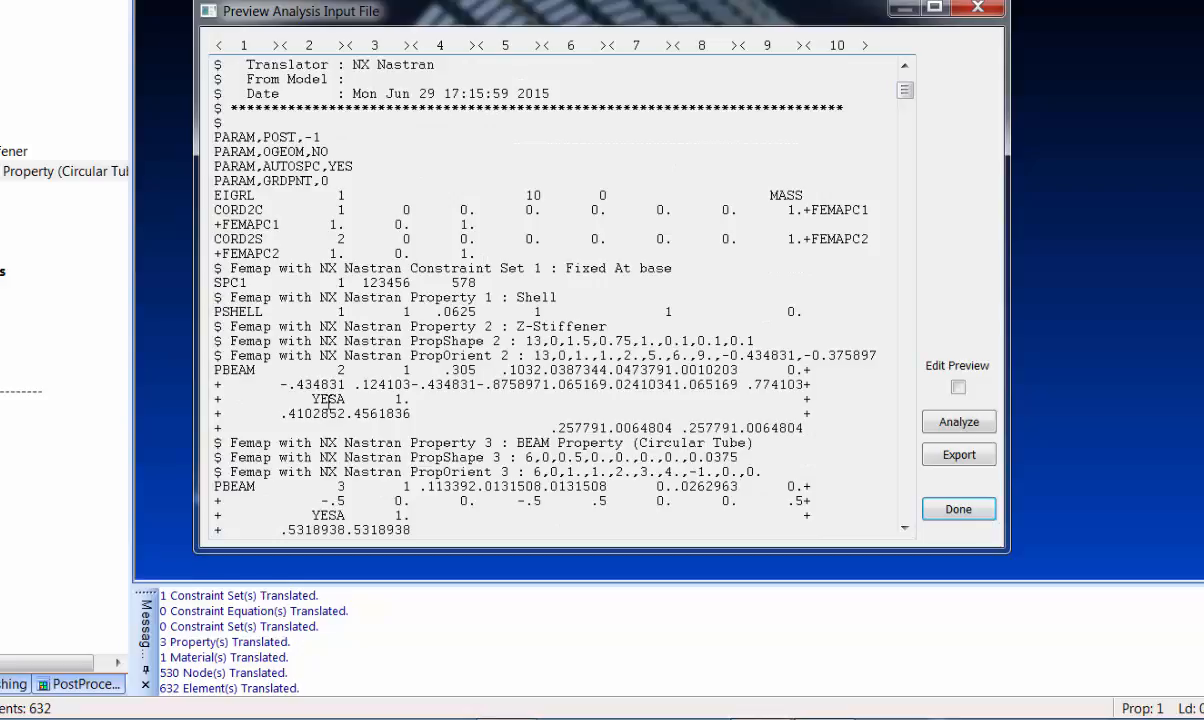
scroll(329, 403, "down", 5)
scroll(302, 383, "up", 5)
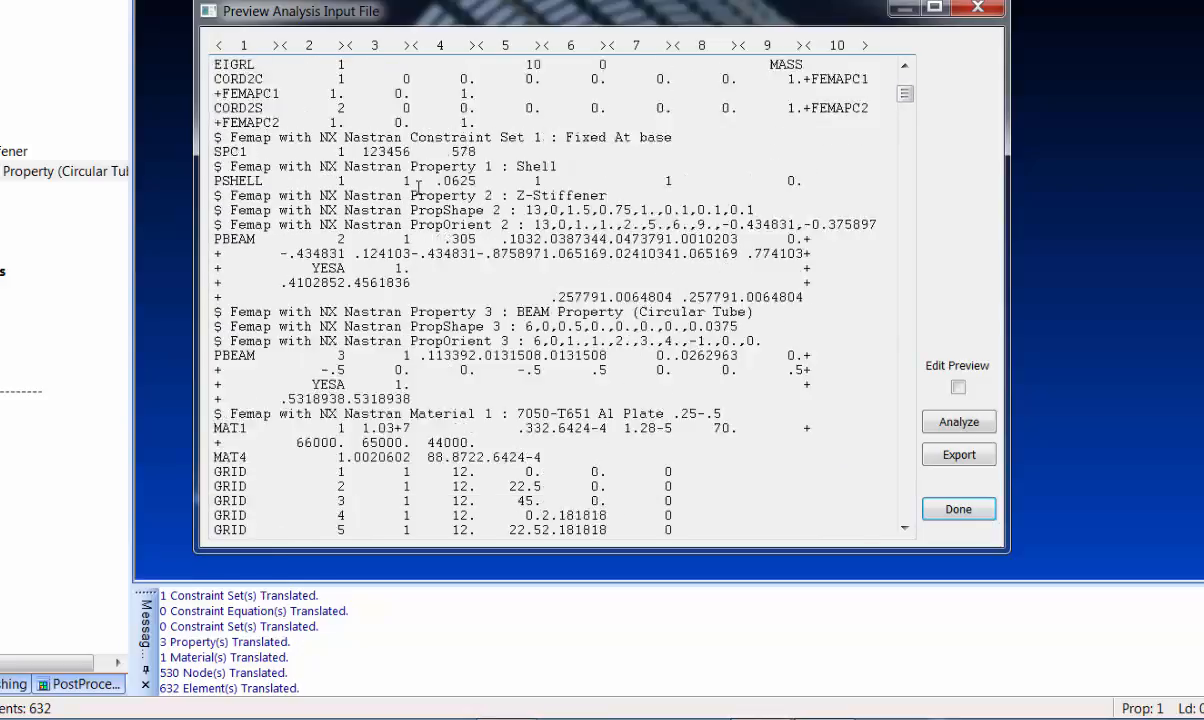
left_click(956, 421)
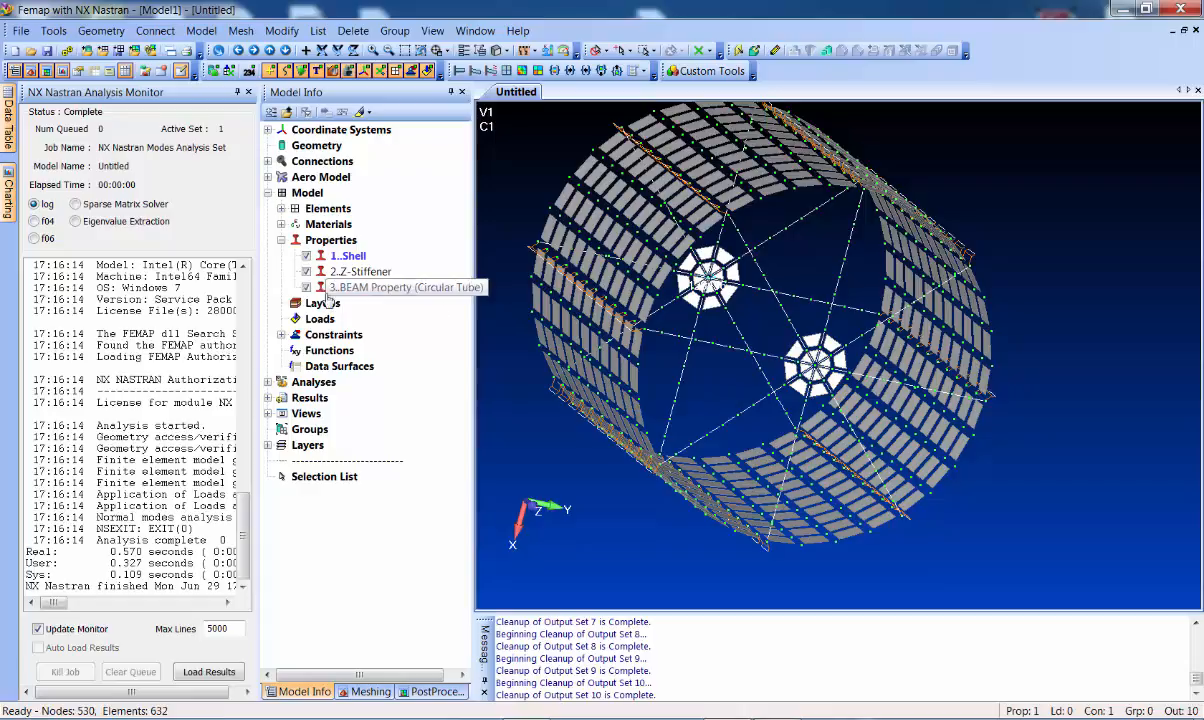
Show elements unshrunk and expand the Analysis Study to list the ten modes
left_click(267, 398)
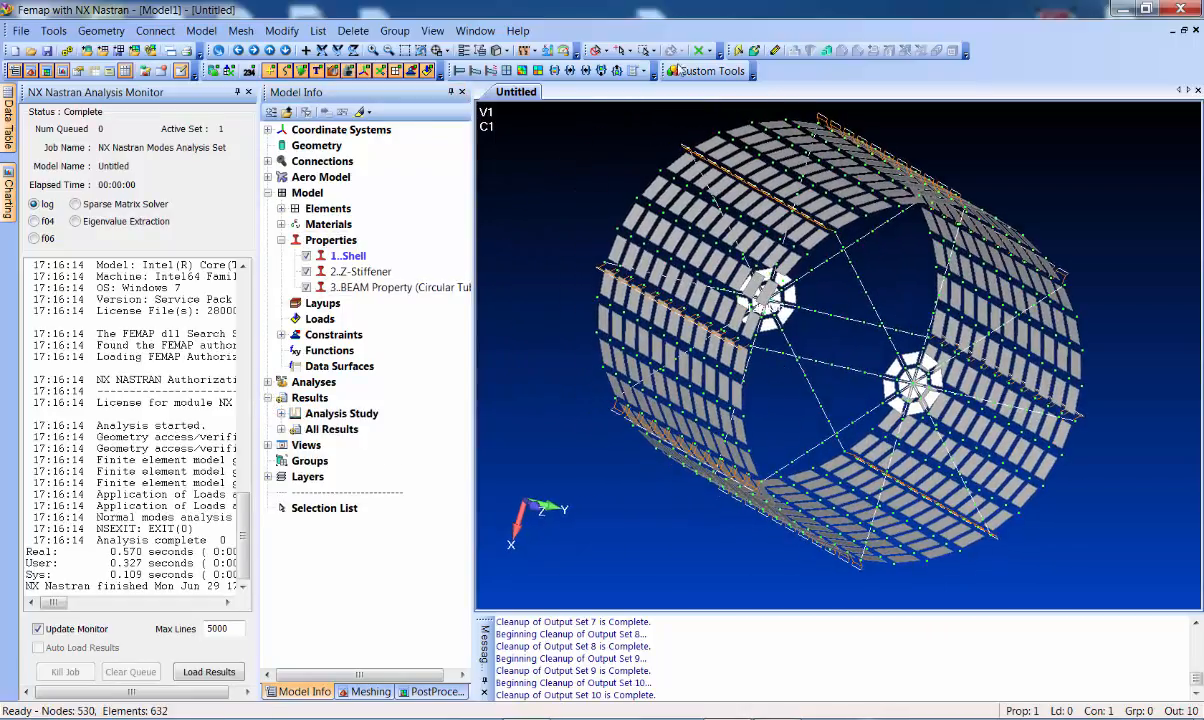
left_click(505, 53)
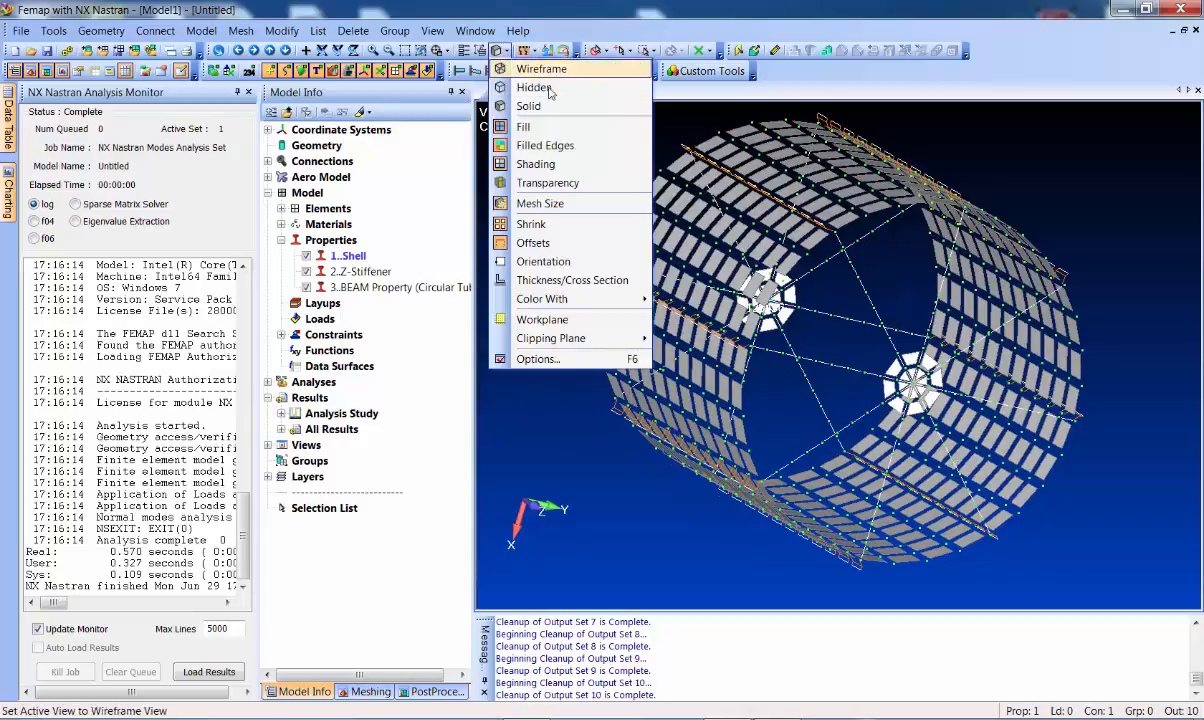
left_click(550, 224)
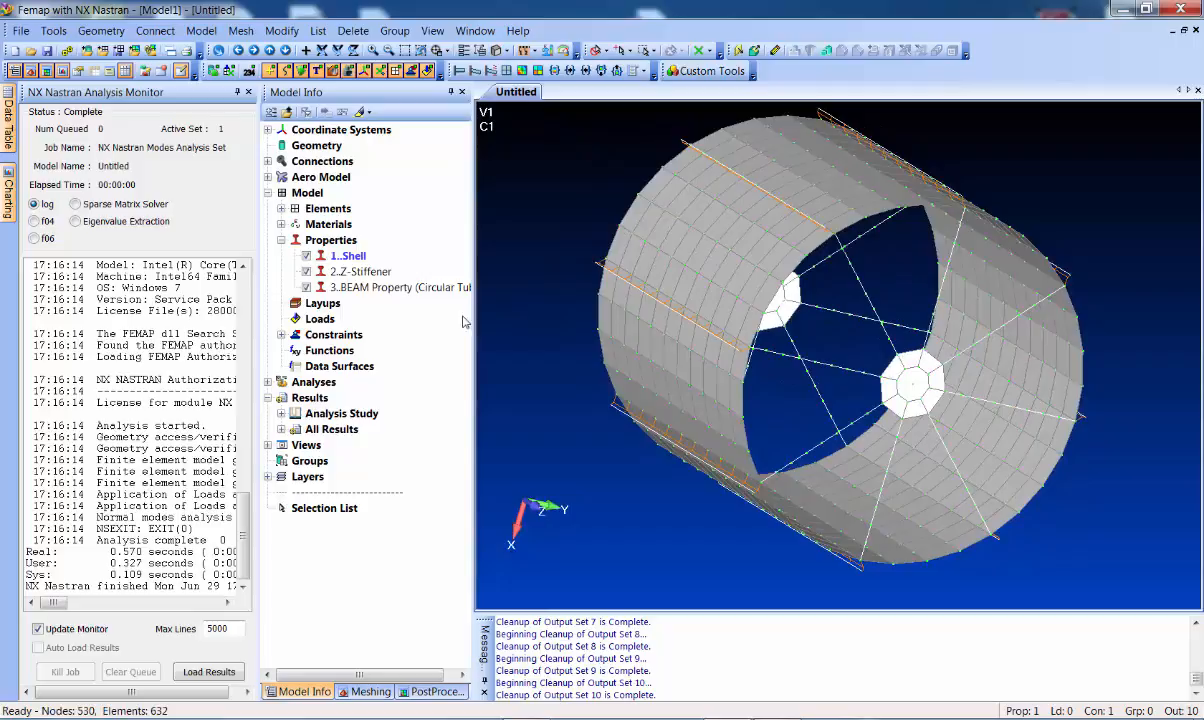
left_click(281, 413)
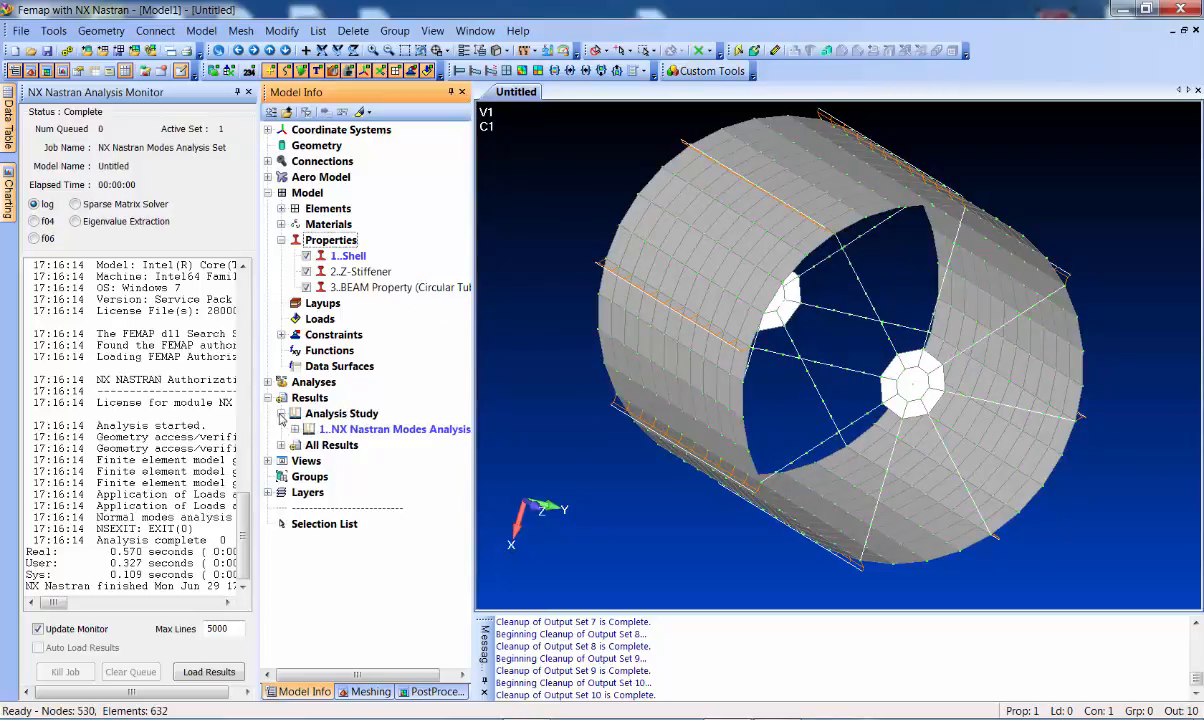
left_click(295, 429)
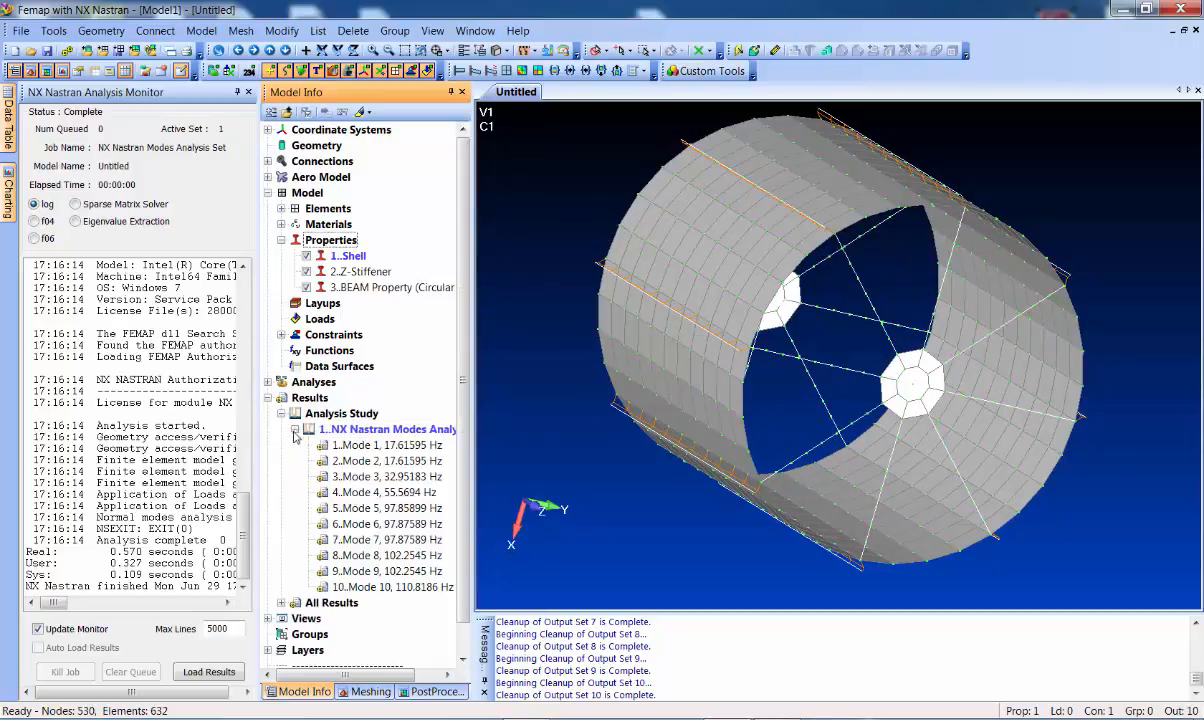
Animate Mode 1, step through Modes 3–8 to 102.2545 Hz, then show the undeformed model
left_click(386, 447)
right_click(388, 447)
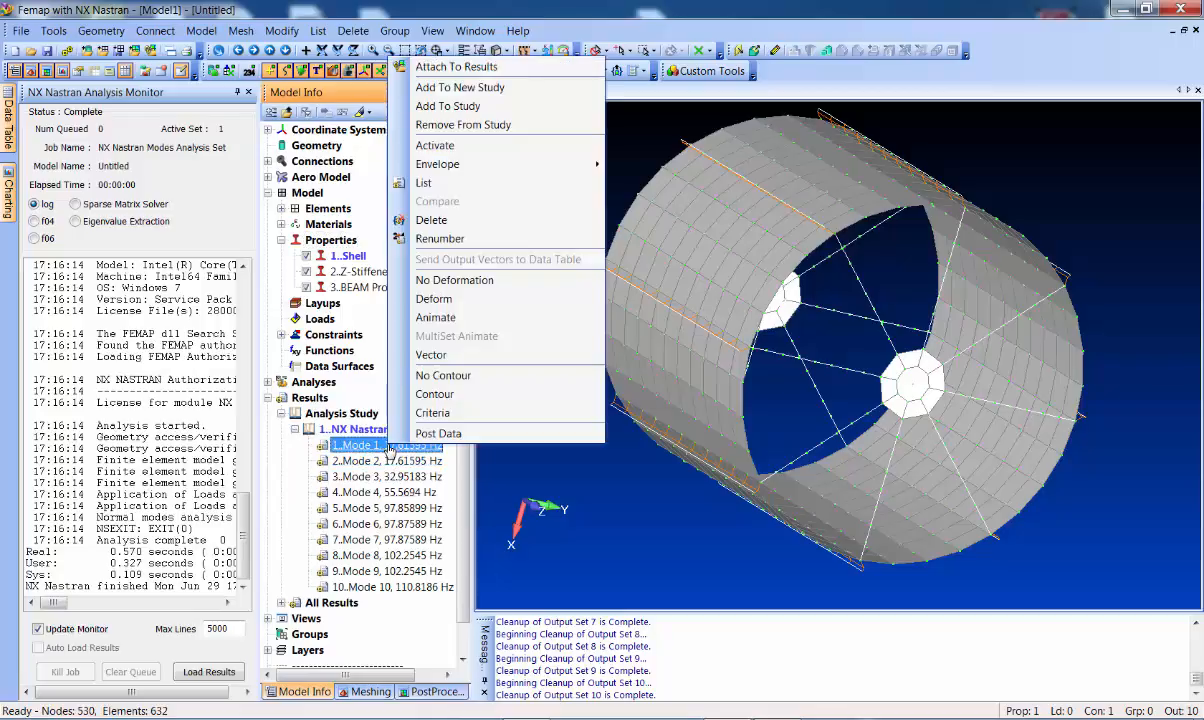
left_click(436, 317)
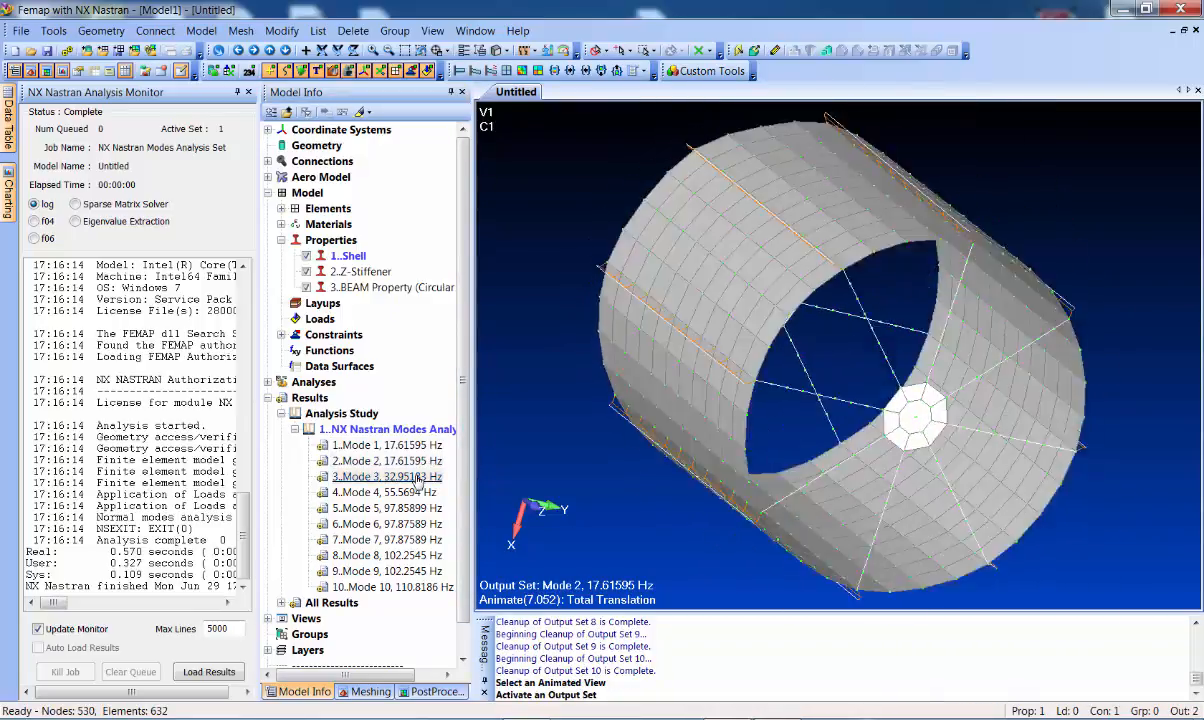
double_click(421, 478)
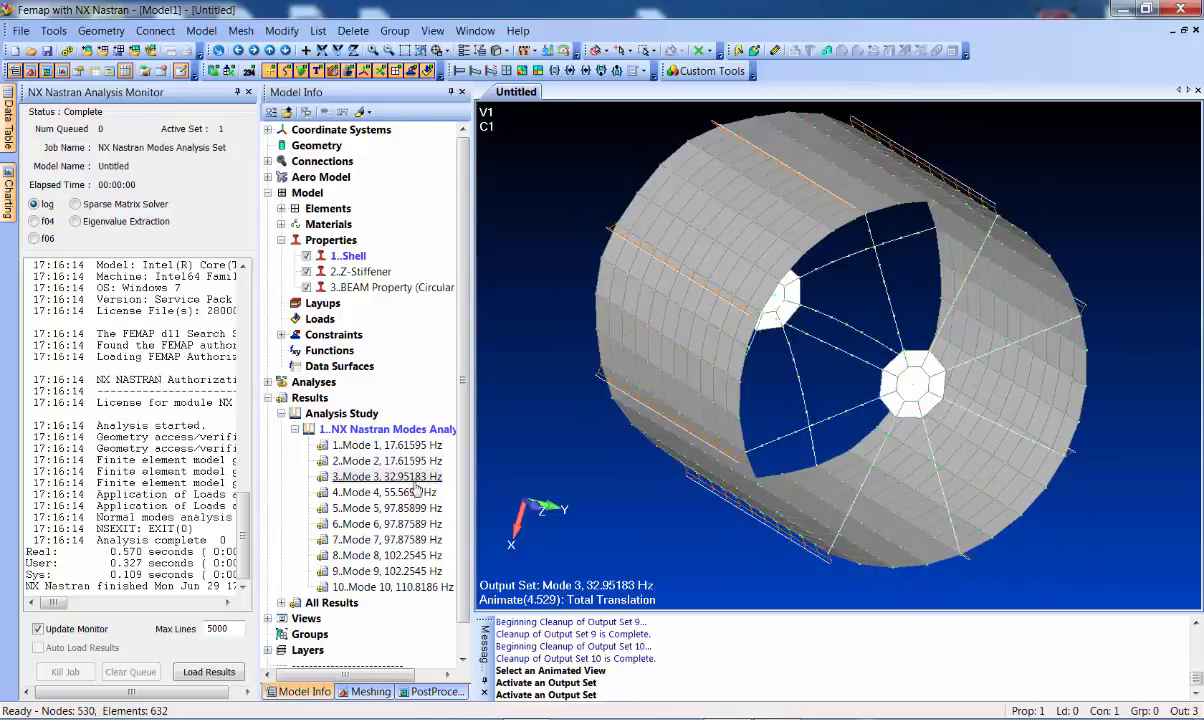
double_click(417, 491)
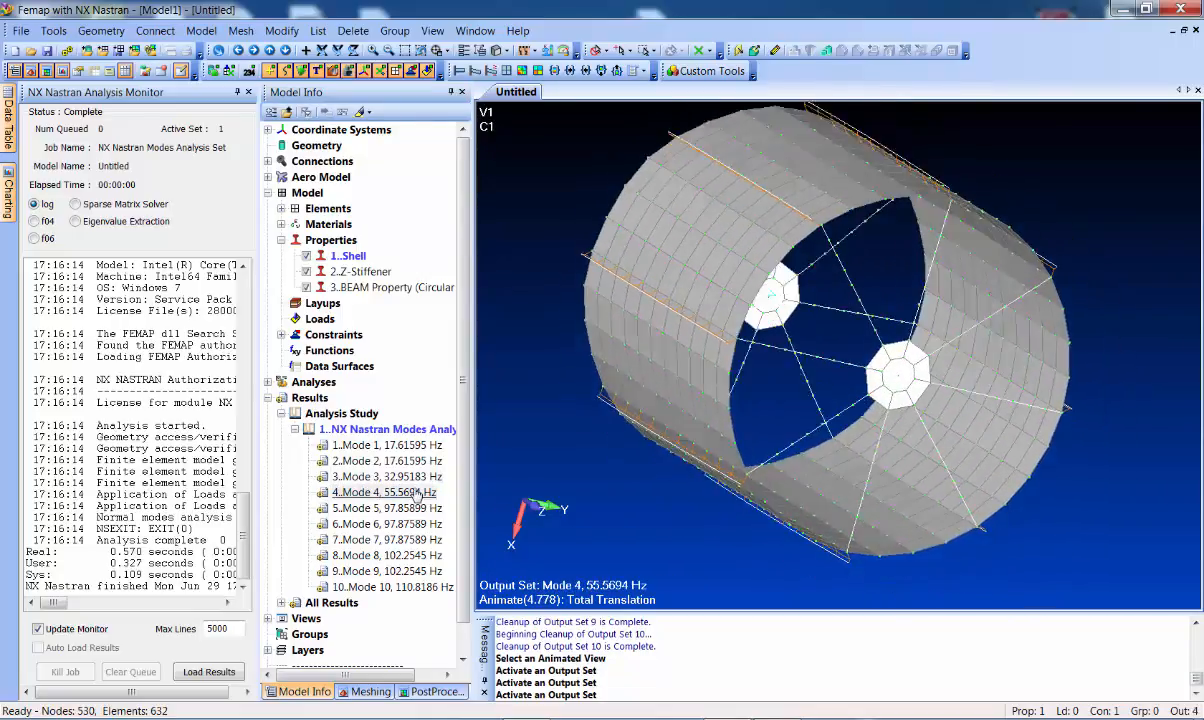
double_click(417, 508)
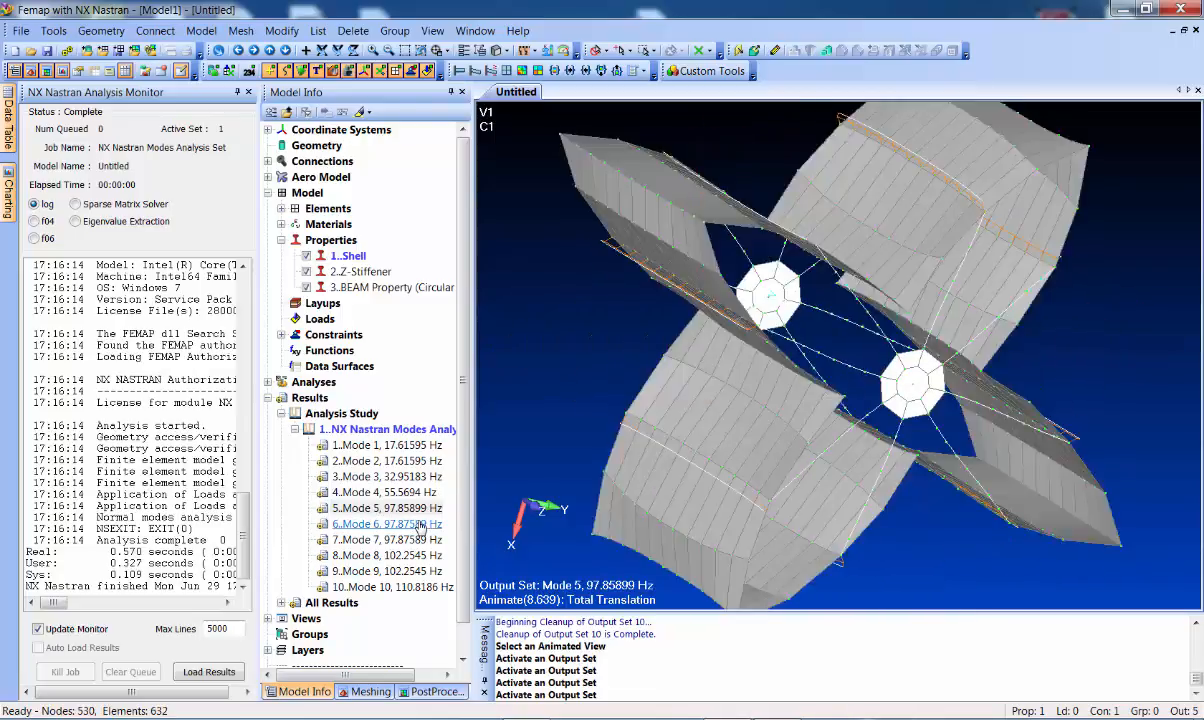
double_click(420, 525)
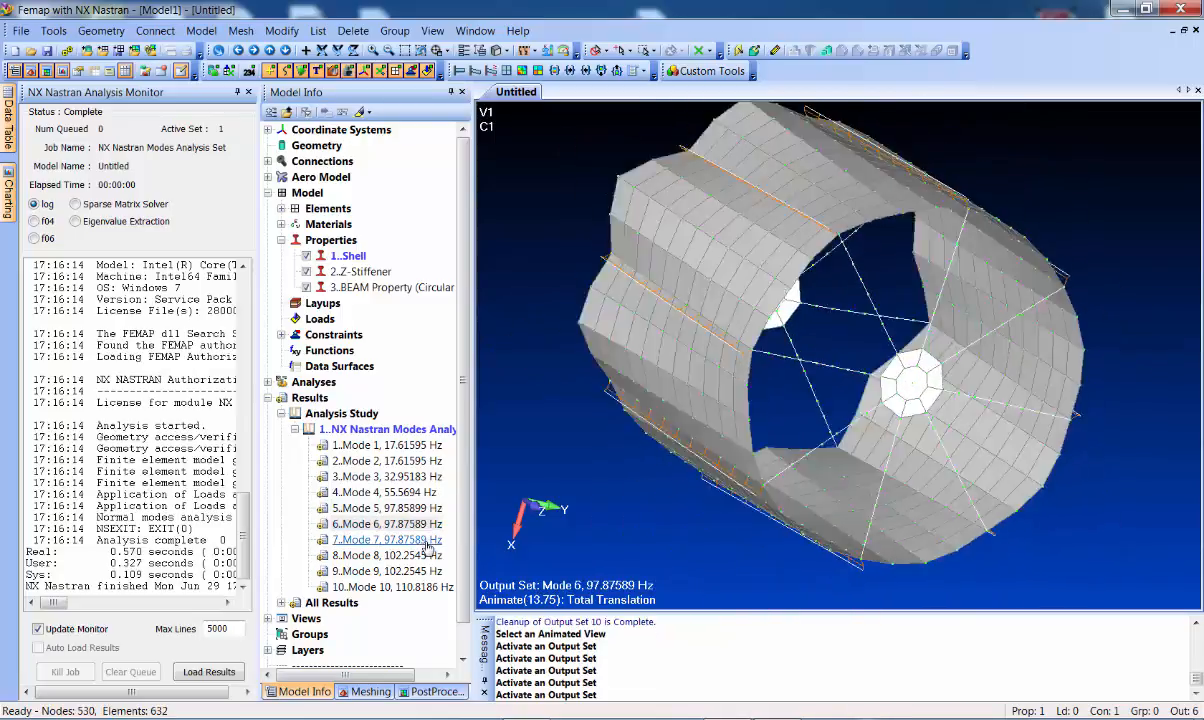
double_click(428, 542)
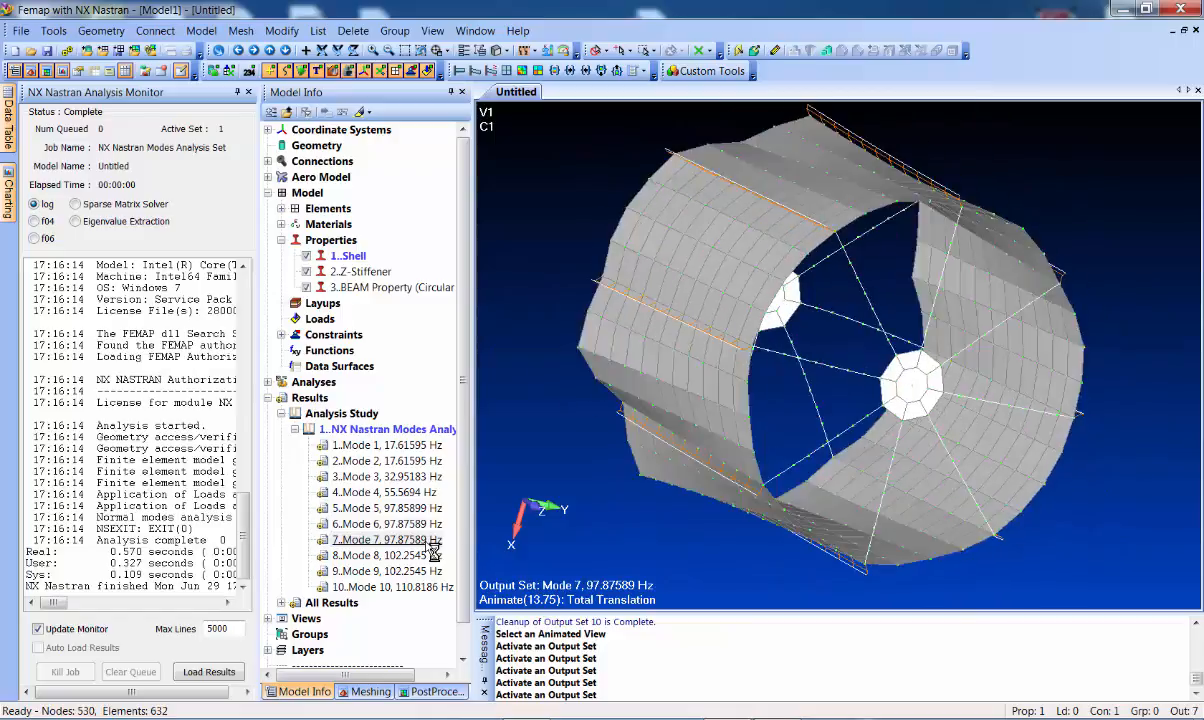
double_click(425, 556)
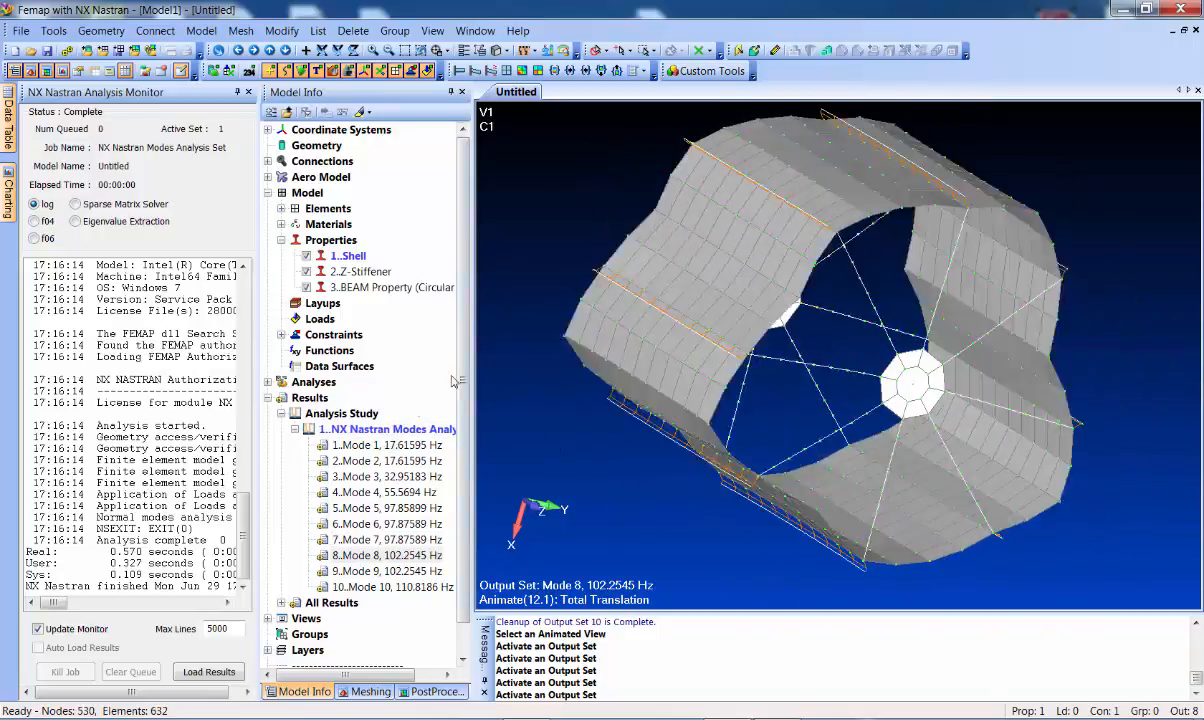
left_click(459, 79)
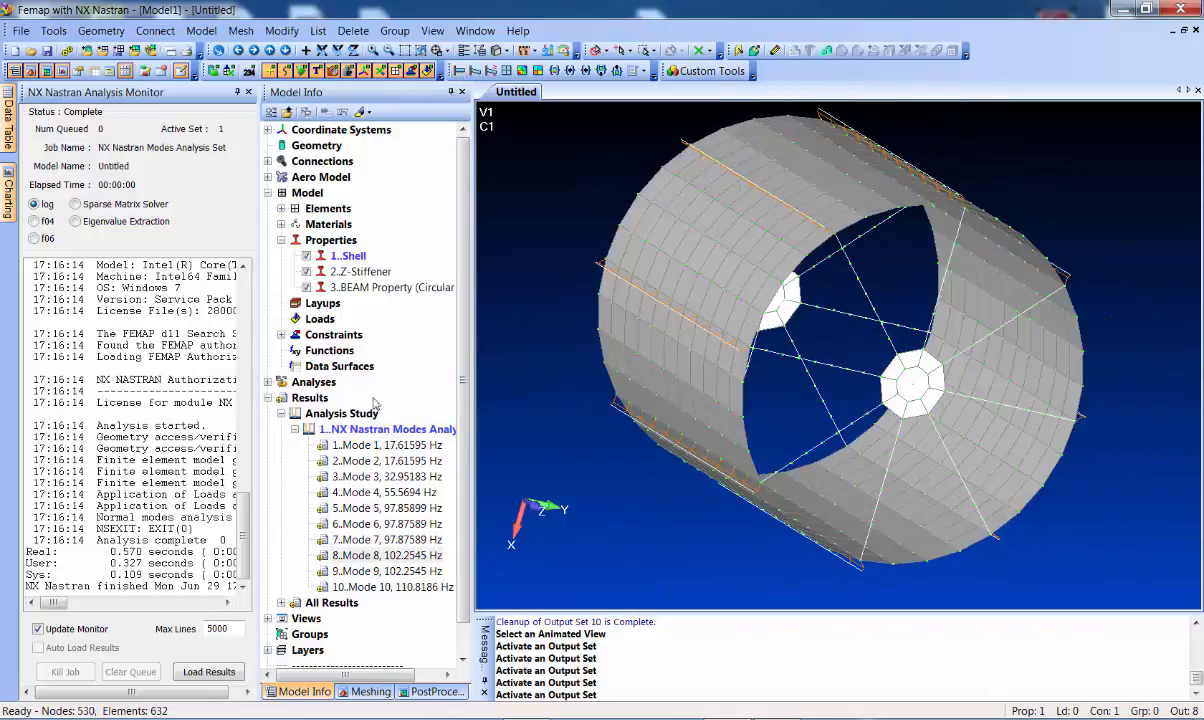
Delete all existing analysis results without undo
right_click(308, 397)
left_click(356, 428)
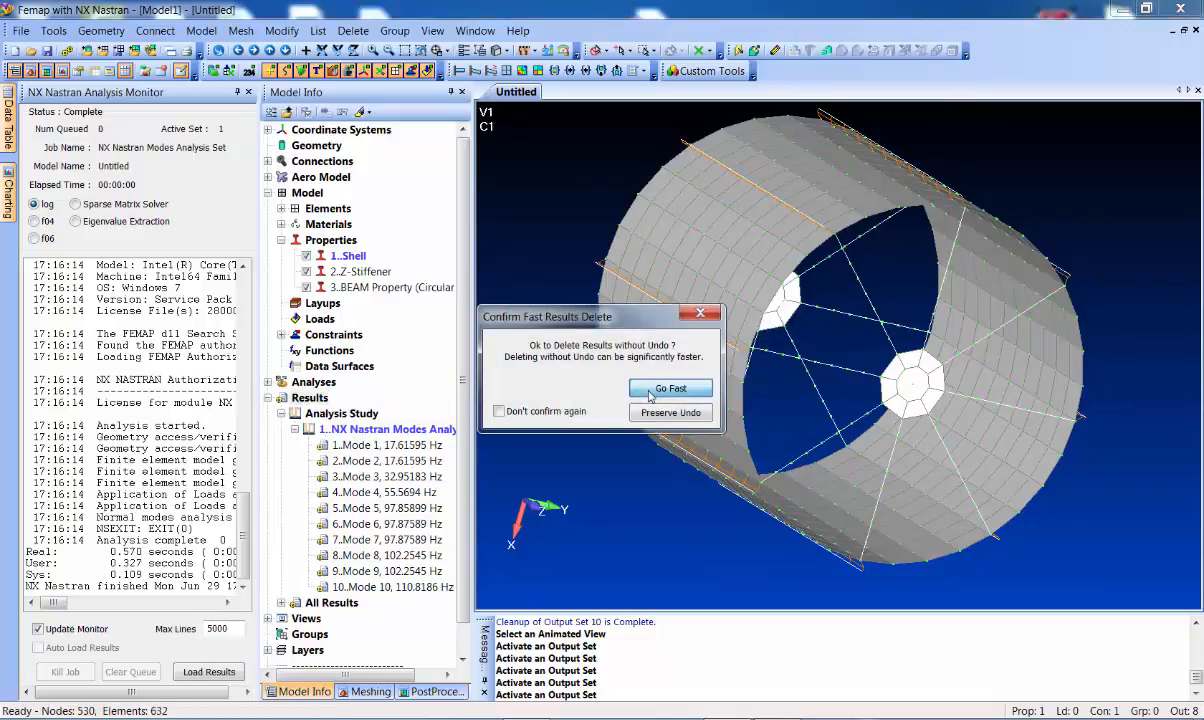
left_click(650, 396)
middle_click_drag(661, 474, 716, 291)
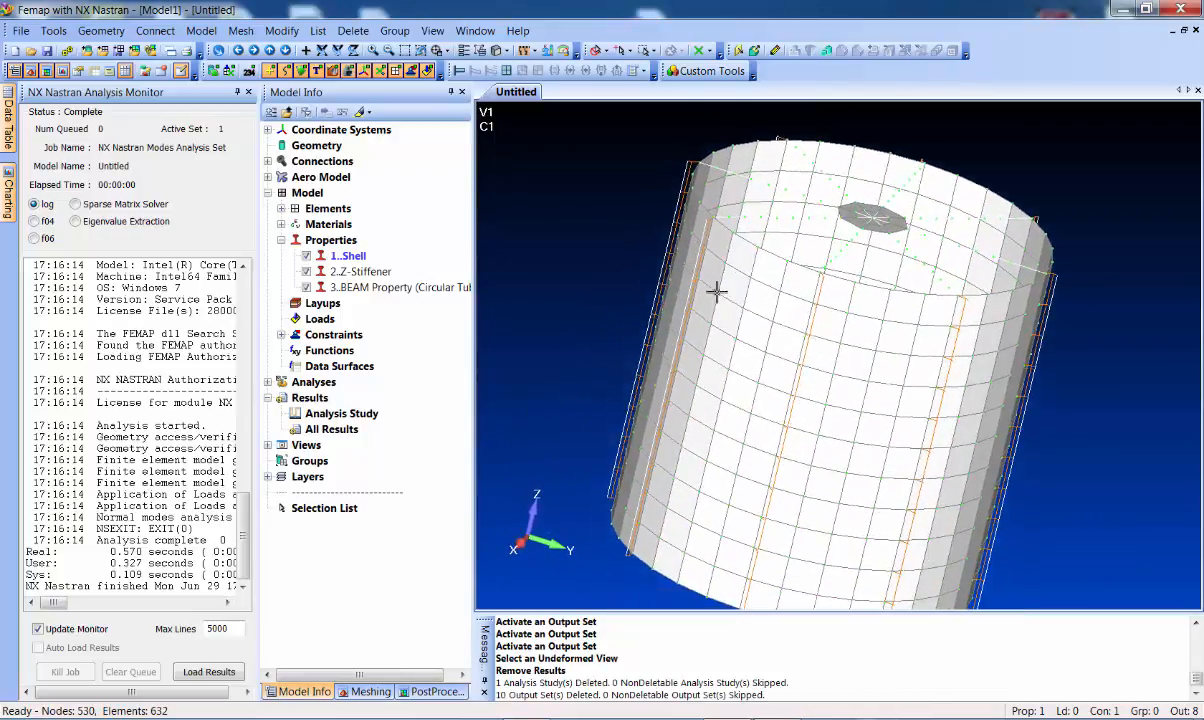
Set the Z-Stiffener cross-section height to 2.5, raising its area to 0.405
right_click(364, 272)
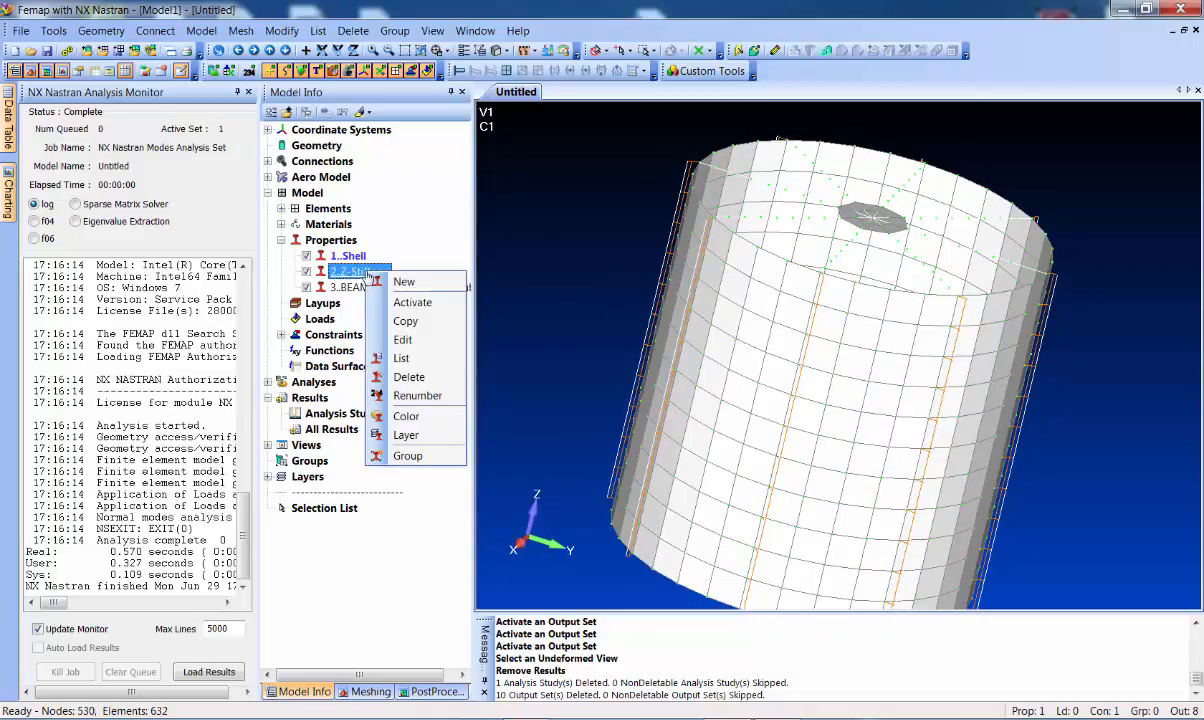
left_click(405, 340)
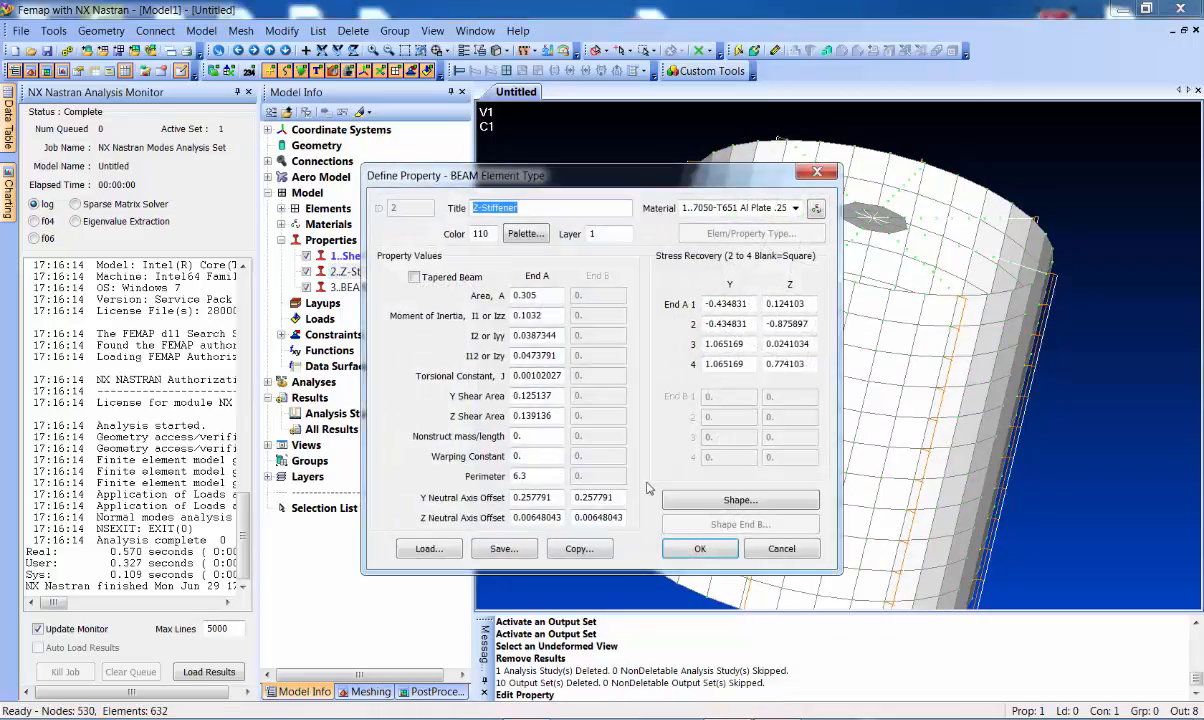
left_click(700, 500)
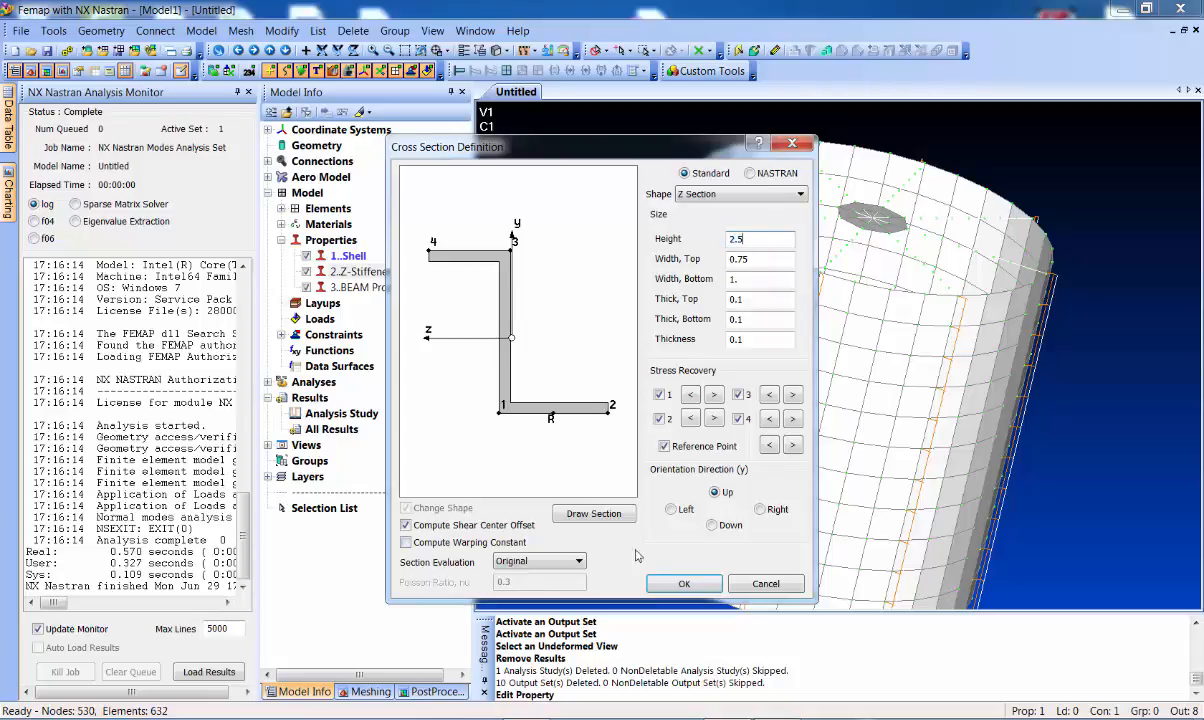
left_click(667, 578)
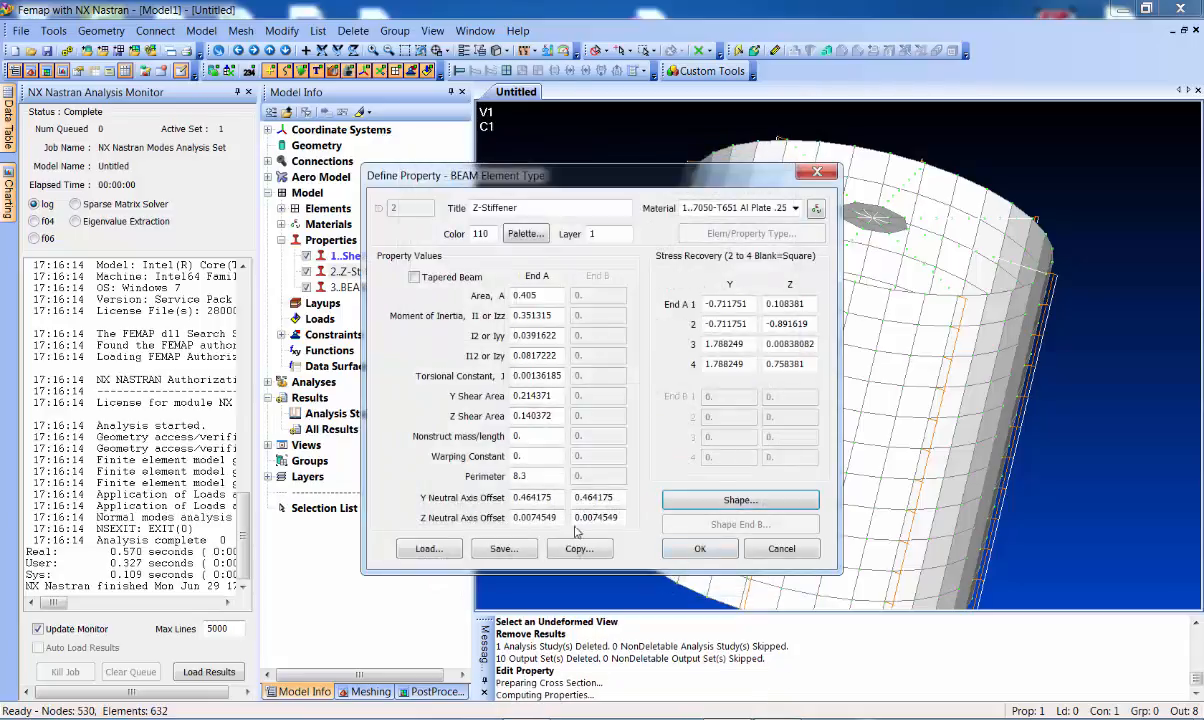
left_click(733, 499)
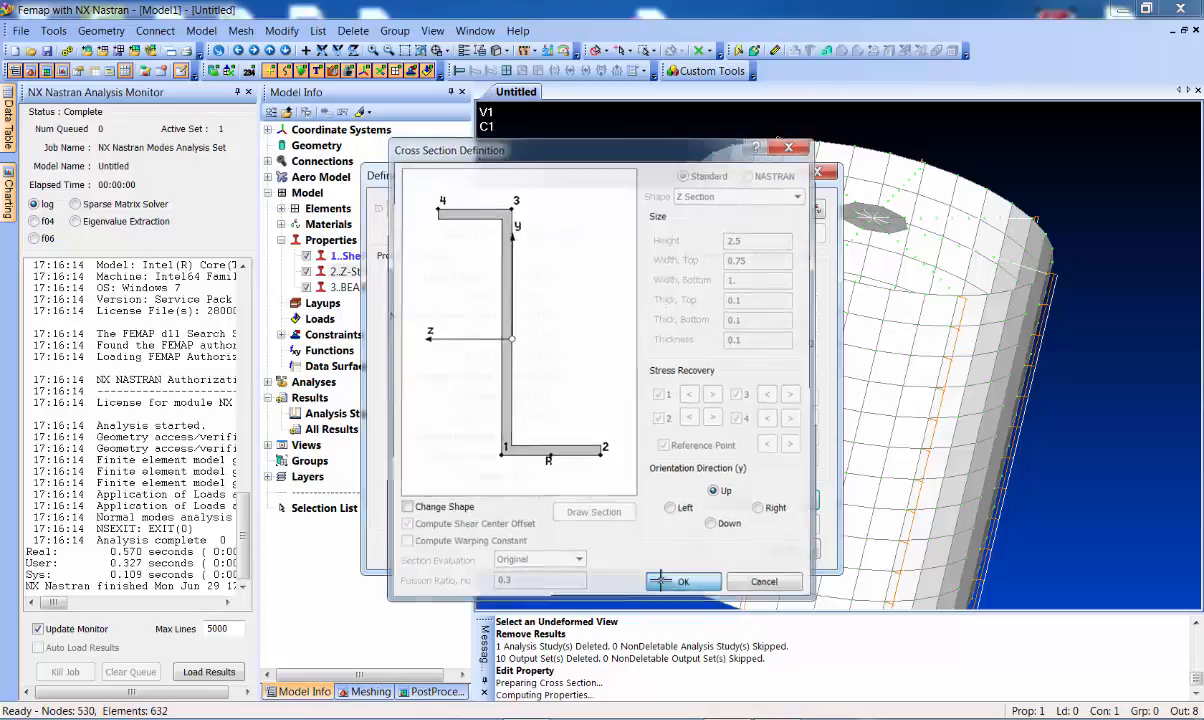
left_click(684, 584)
left_click(770, 549)
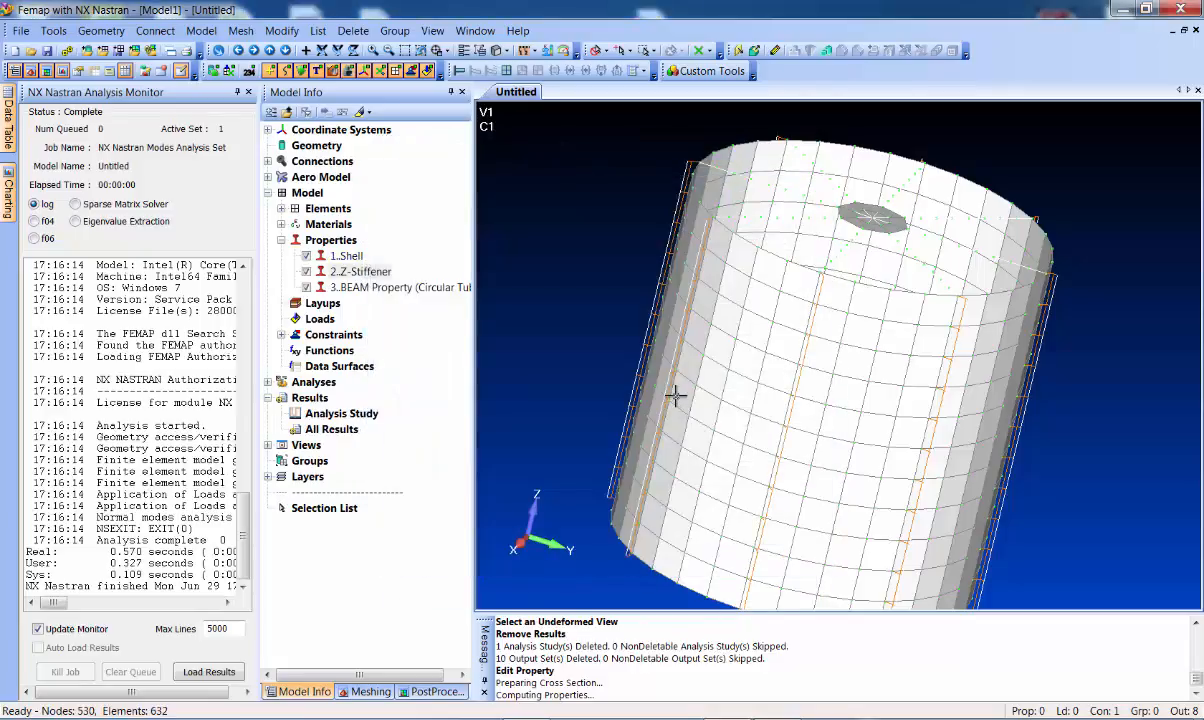
middle_click_drag(652, 262, 651, 265)
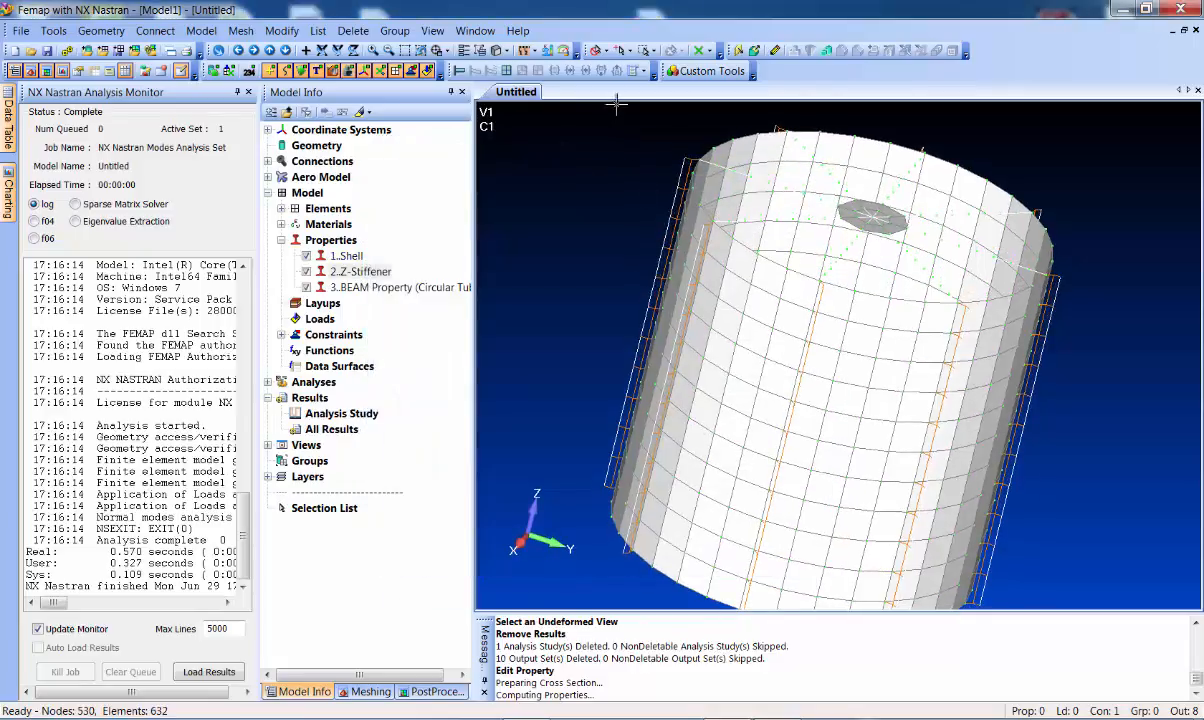
Rerun the modes analysis and animate the new Mode 1 shape at 17.00513 Hz
left_click(66, 50)
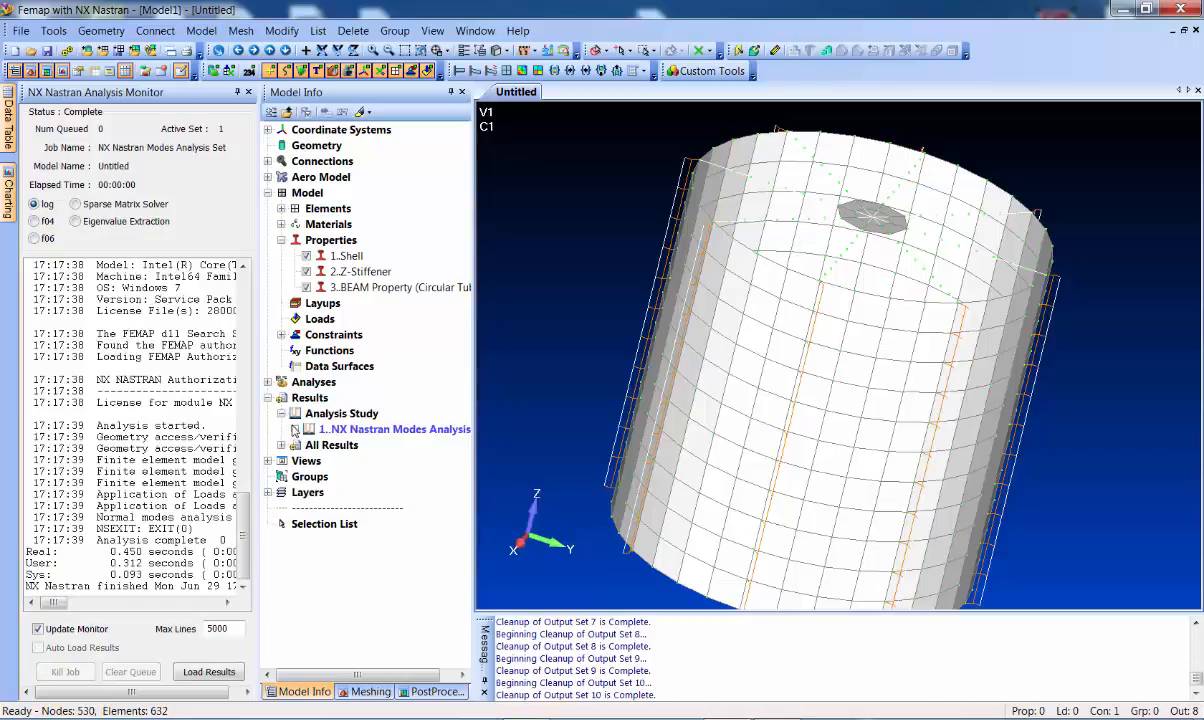
left_click(295, 429)
double_click(385, 446)
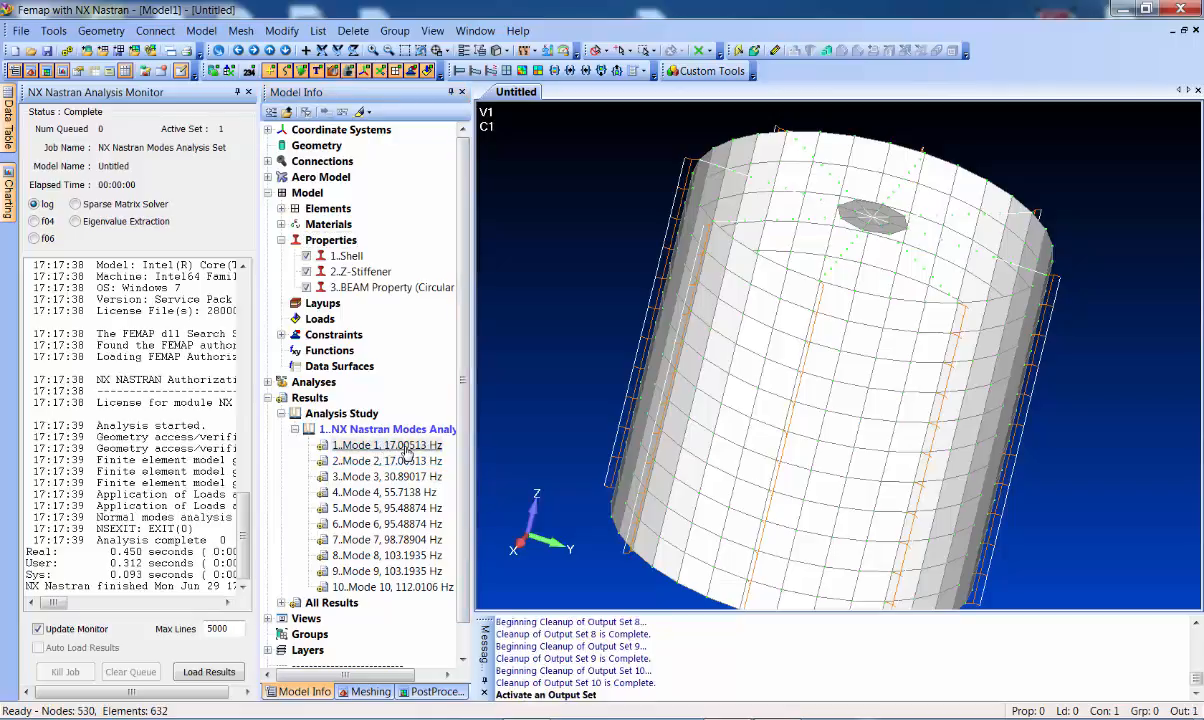
right_click(407, 448)
left_click(660, 316)
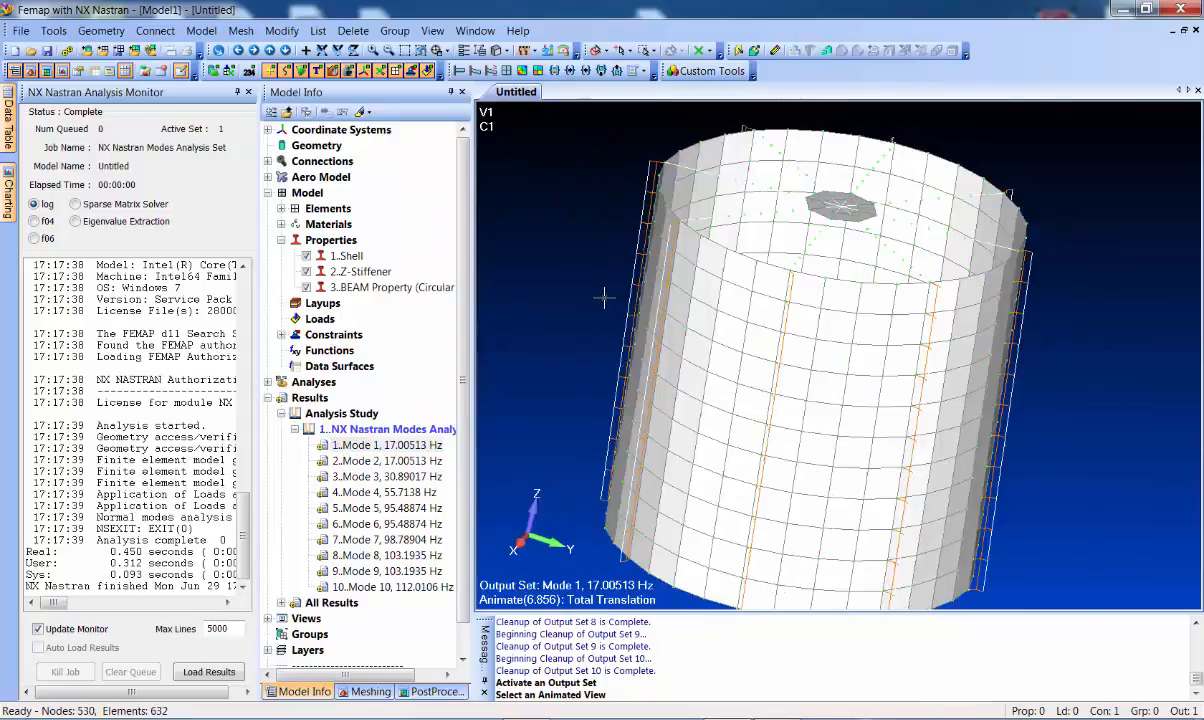
Step through the Mode 2 to Mode 5 shapes, ending at 95.48874 Hz
double_click(390, 461)
double_click(405, 477)
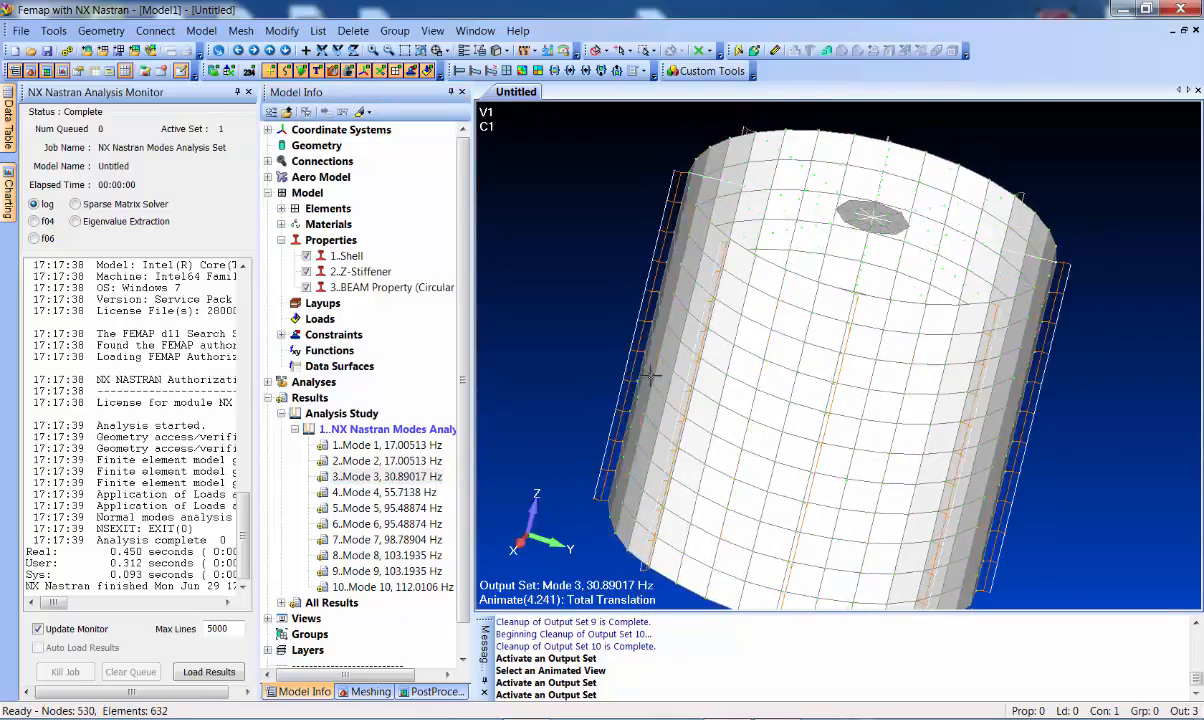
double_click(400, 492)
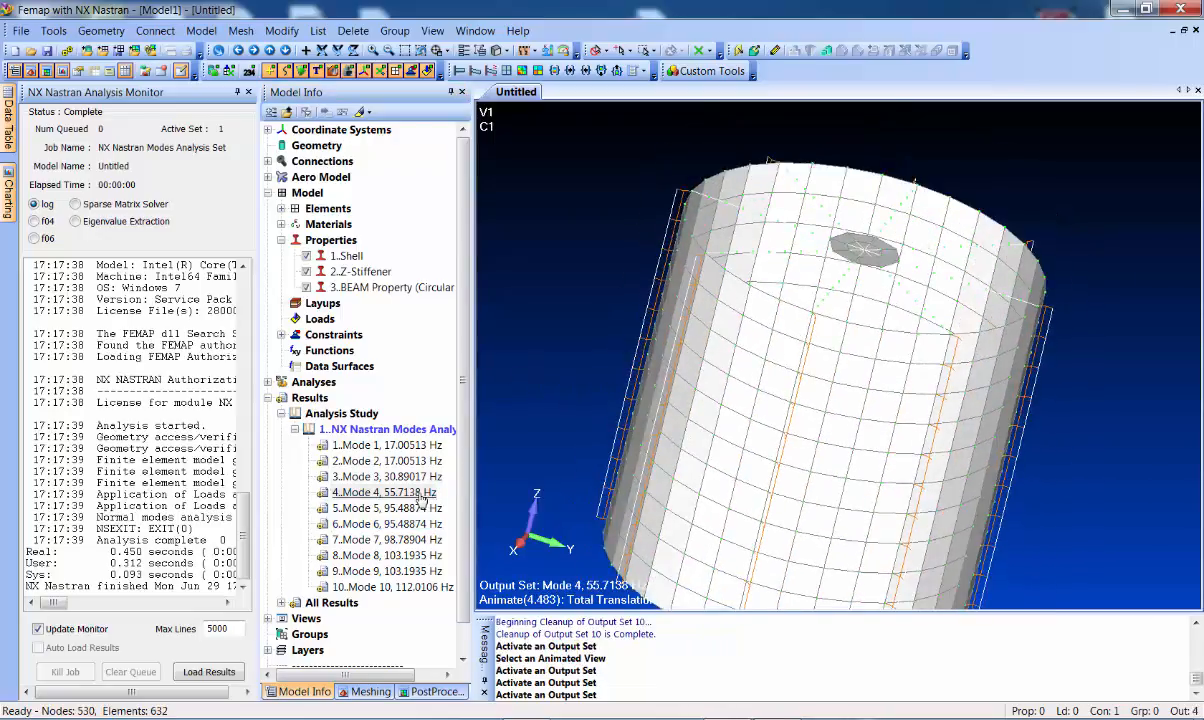
double_click(410, 510)
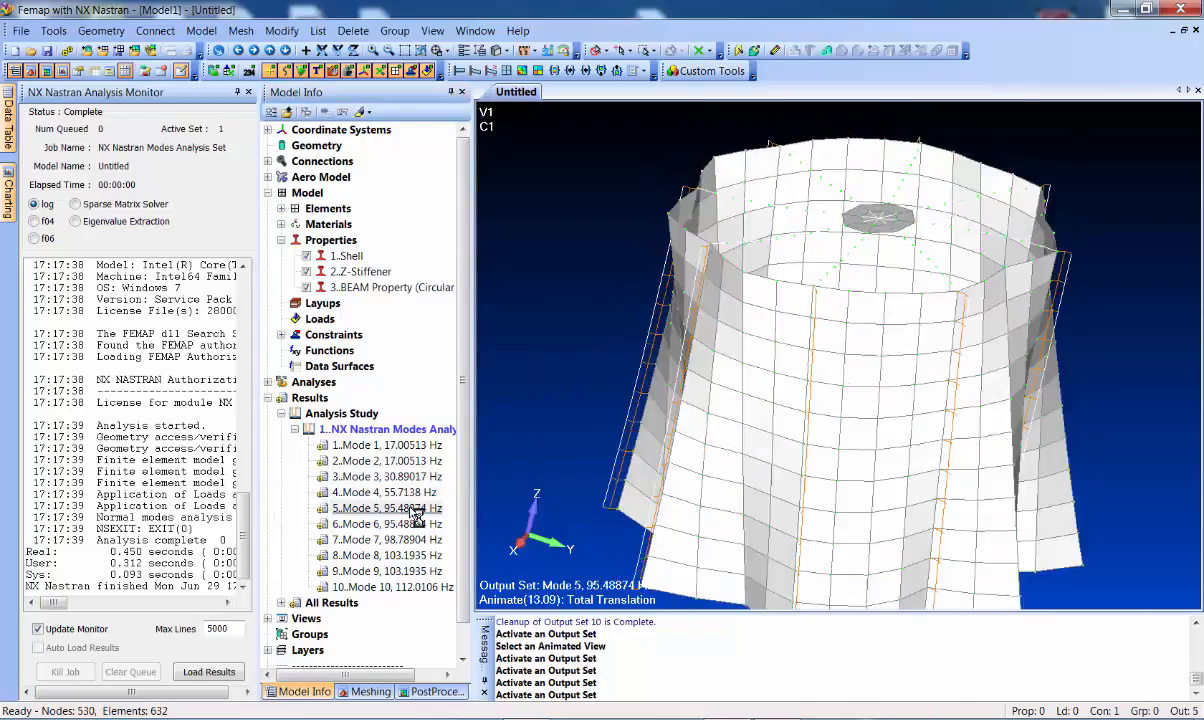